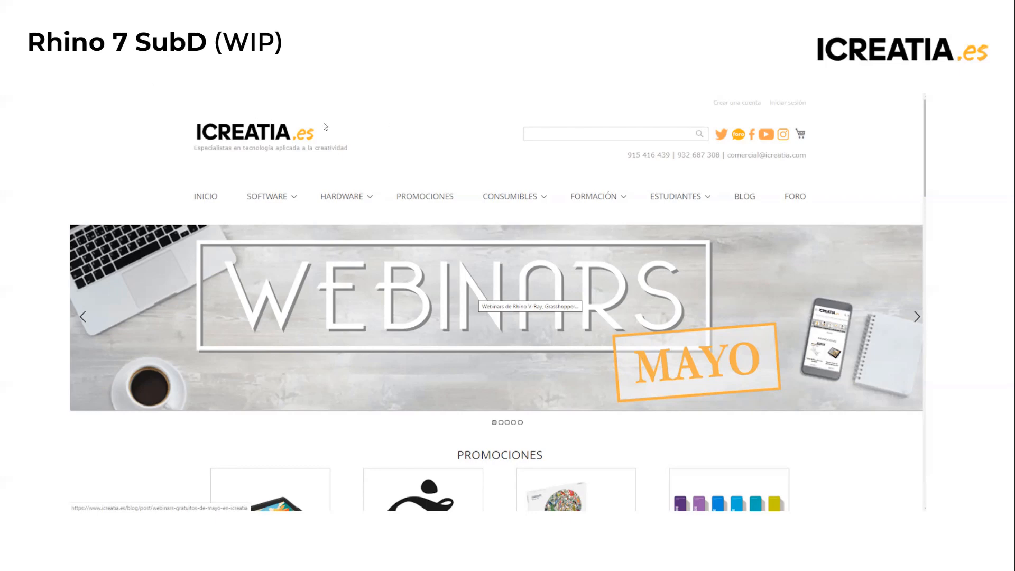
# Exit the slideshow and switch to the Rhino model with the SubD examples.
pyautogui.click(352, 79)
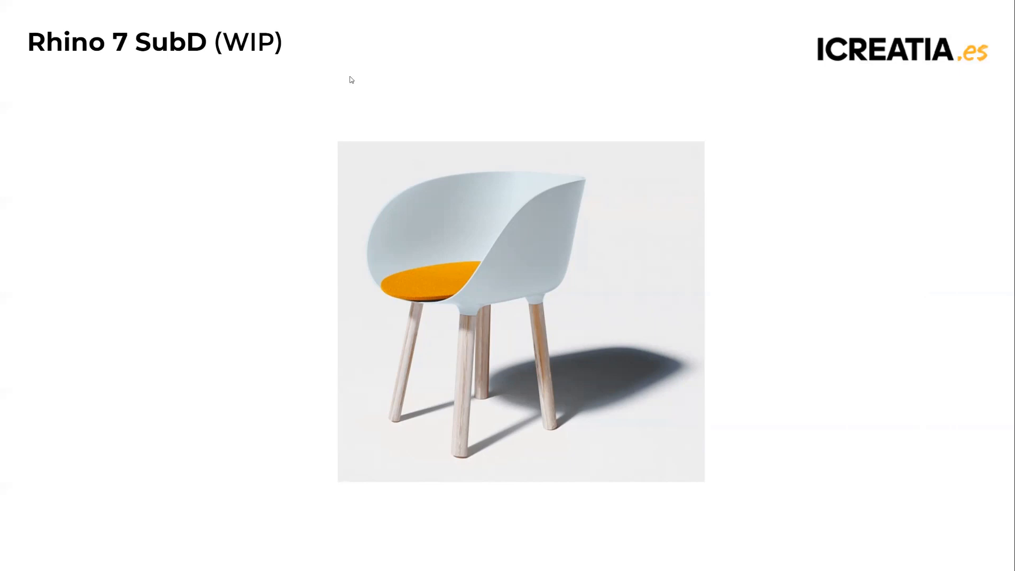
pyautogui.press('Escape')
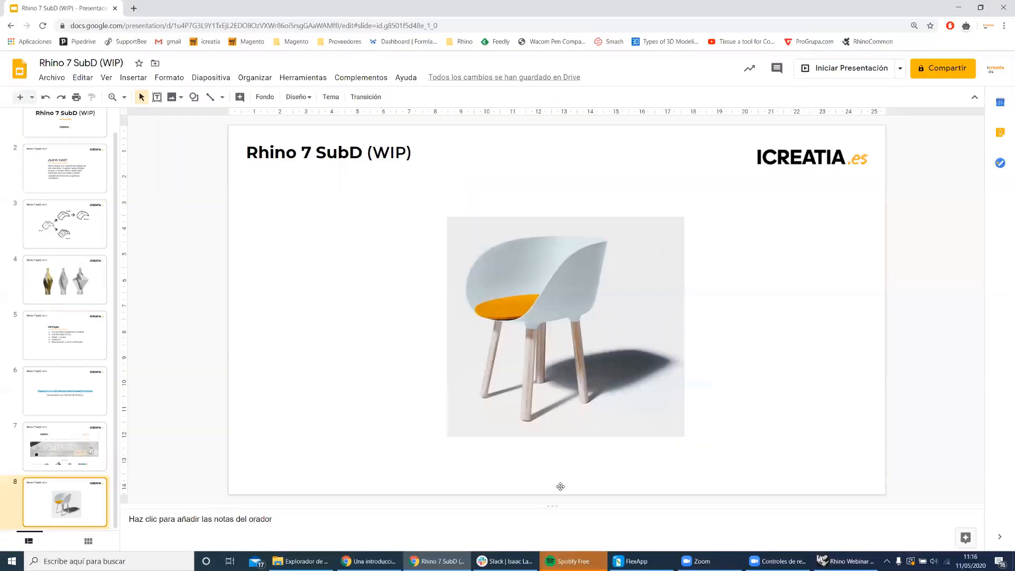
pyautogui.click(846, 561)
pyautogui.moveTo(449, 227); pyautogui.dragTo(205, 113, button='right')
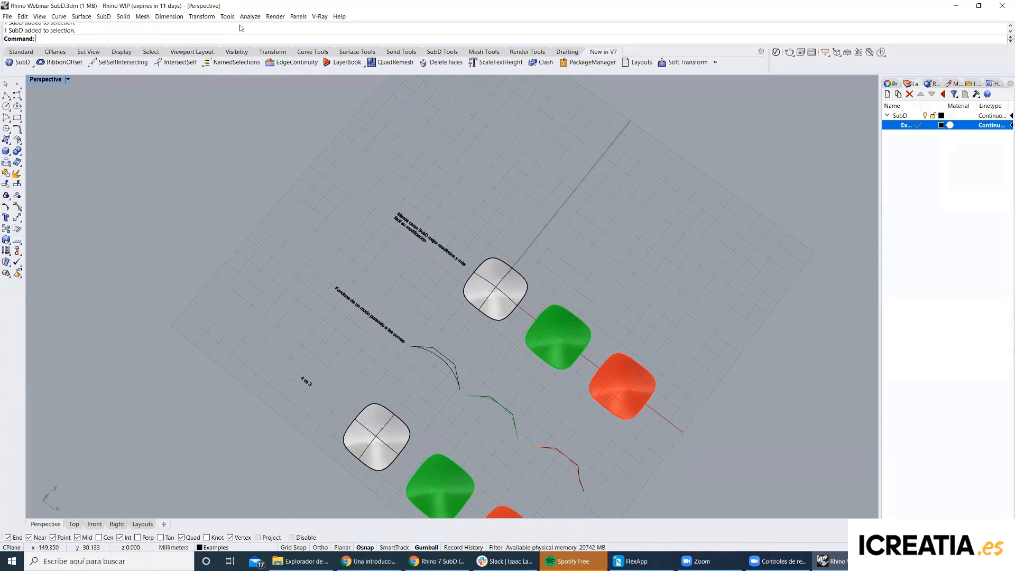
pyautogui.keyDown('shift'); pyautogui.moveTo(469, 269); pyautogui.dragTo(384, 220, button='right'); pyautogui.keyUp('shift')
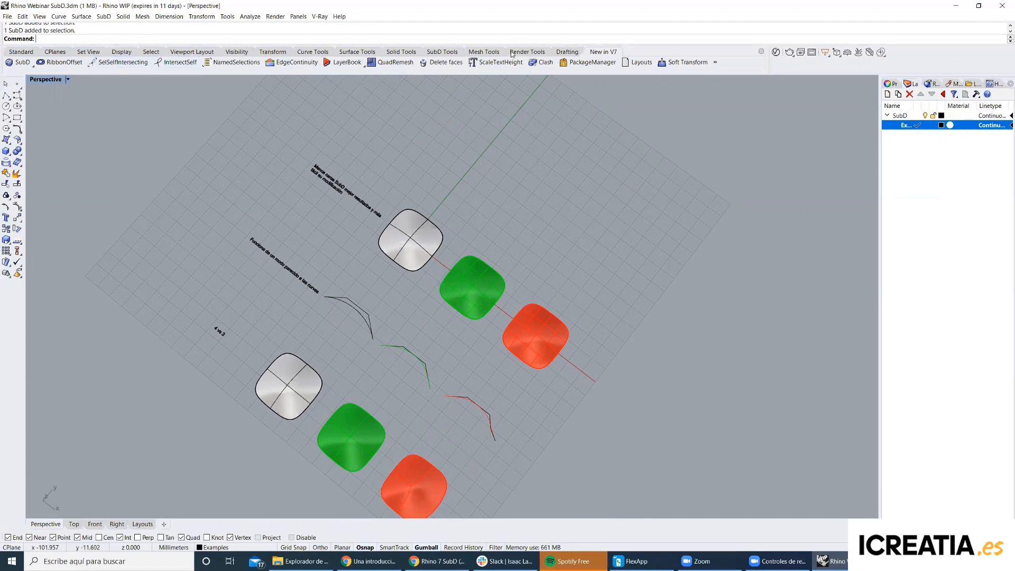
# Open the SubD Tools palette as a floating group and place it over the Perspective view, clear of the example objects.
pyautogui.click(24, 64)
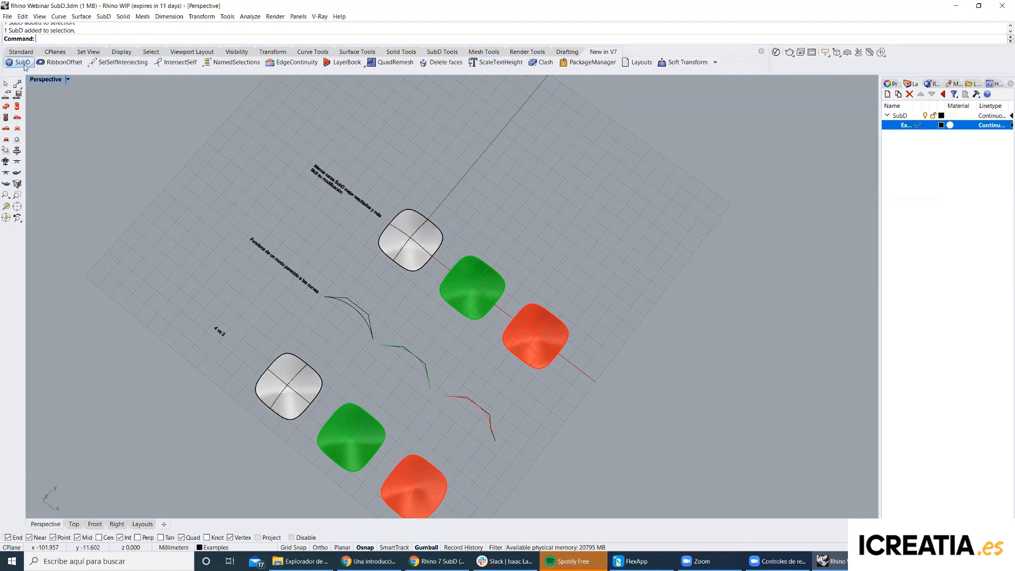
pyautogui.click(33, 65)
pyautogui.moveTo(30, 72); pyautogui.dragTo(178, 137)
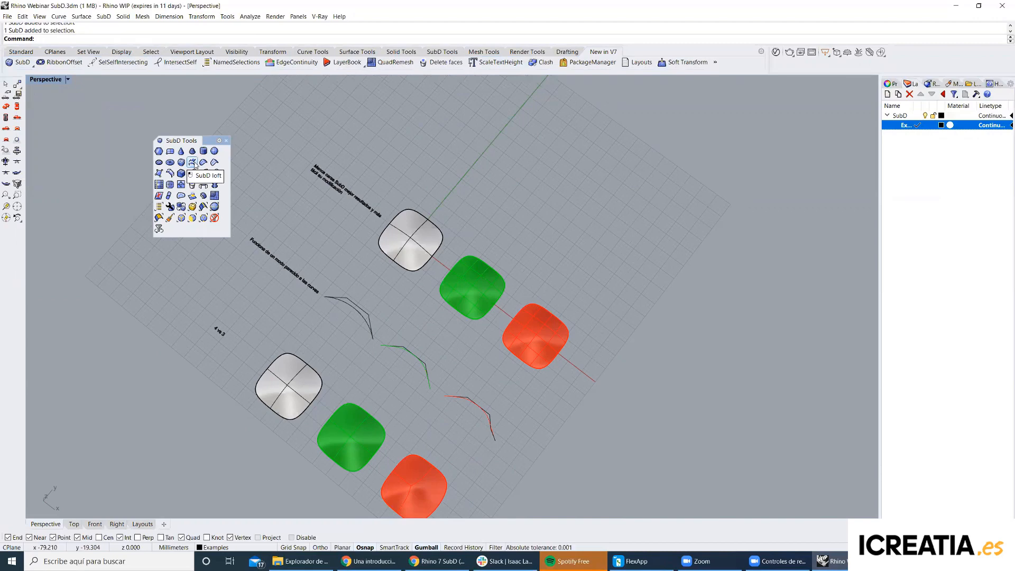
pyautogui.moveTo(206, 141); pyautogui.dragTo(178, 185)
pyautogui.moveTo(284, 156); pyautogui.dragTo(202, 198)
pyautogui.moveTo(218, 160); pyautogui.dragTo(106, 100)
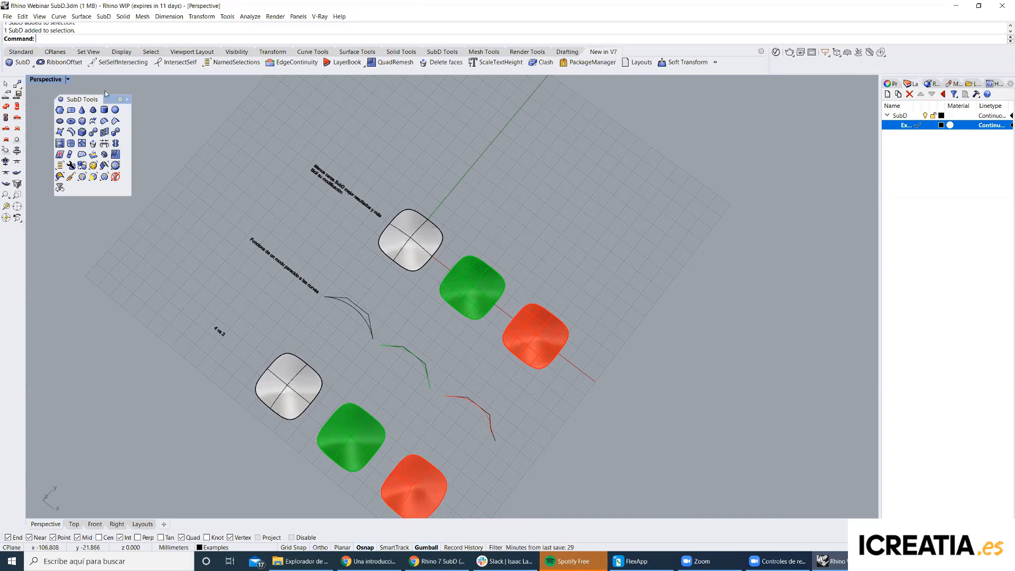
# Select individual faces of the grey four-face SubD beside the first note, and clear the selection.
pyautogui.moveTo(304, 211); pyautogui.dragTo(360, 223, button='right')
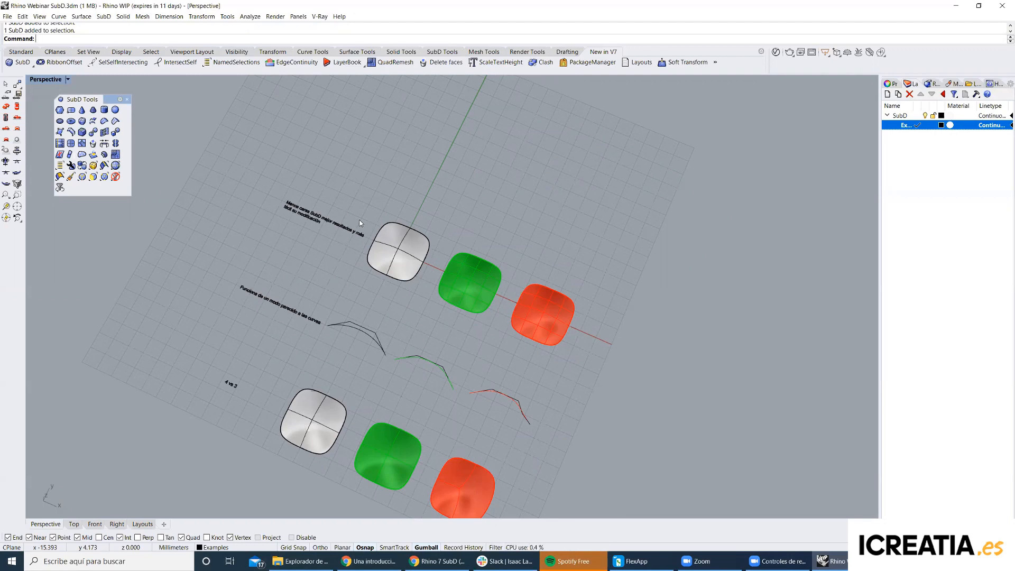
pyautogui.scroll(5, 396, 188)
pyautogui.moveTo(391, 254); pyautogui.dragTo(437, 255, button='right')
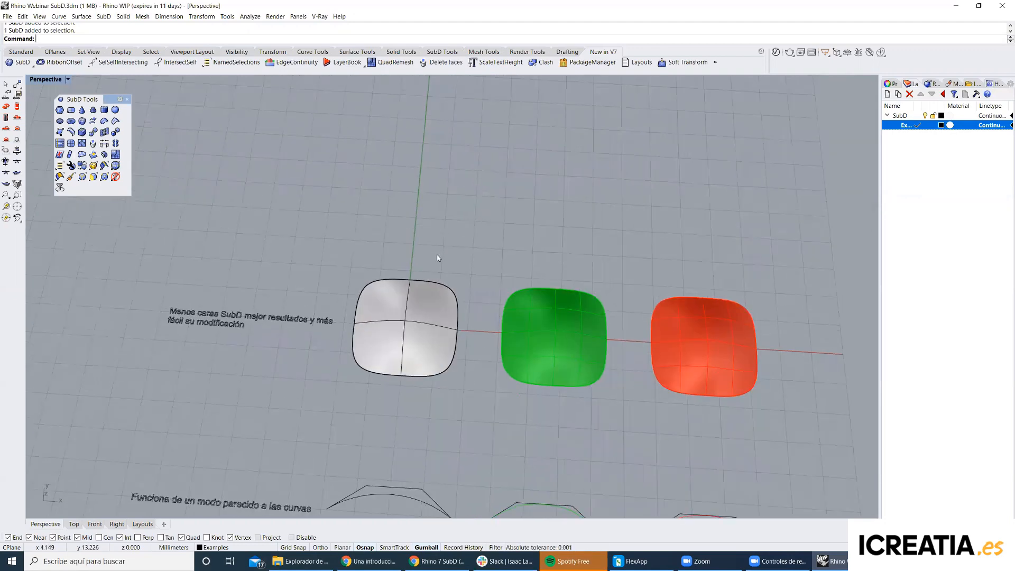
pyautogui.keyDown('shift'); pyautogui.moveTo(438, 291); pyautogui.dragTo(444, 251, button='right'); pyautogui.keyUp('shift')
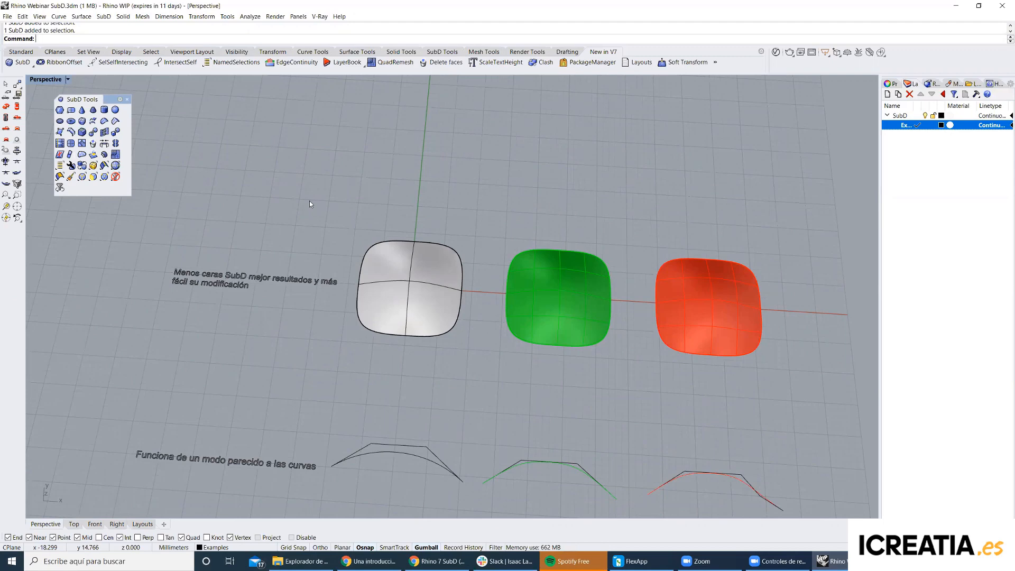
pyautogui.moveTo(344, 220); pyautogui.dragTo(449, 231, button='right')
pyautogui.click(430, 267)
pyautogui.scroll(3, 423, 276)
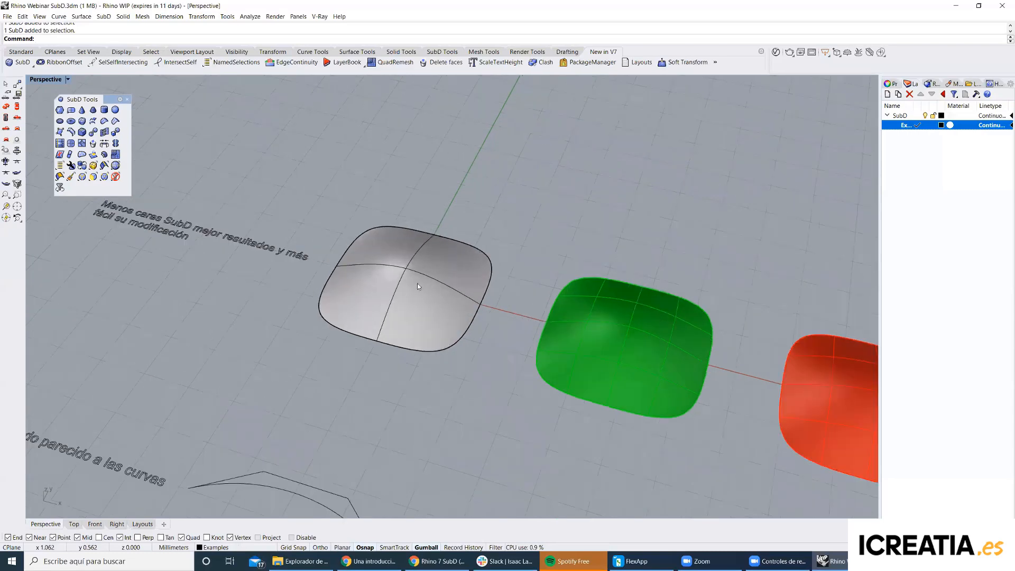
pyautogui.keyDown('ctrl'); pyautogui.keyDown('shift'); pyautogui.click(394, 239); pyautogui.keyUp('shift'); pyautogui.keyUp('ctrl')
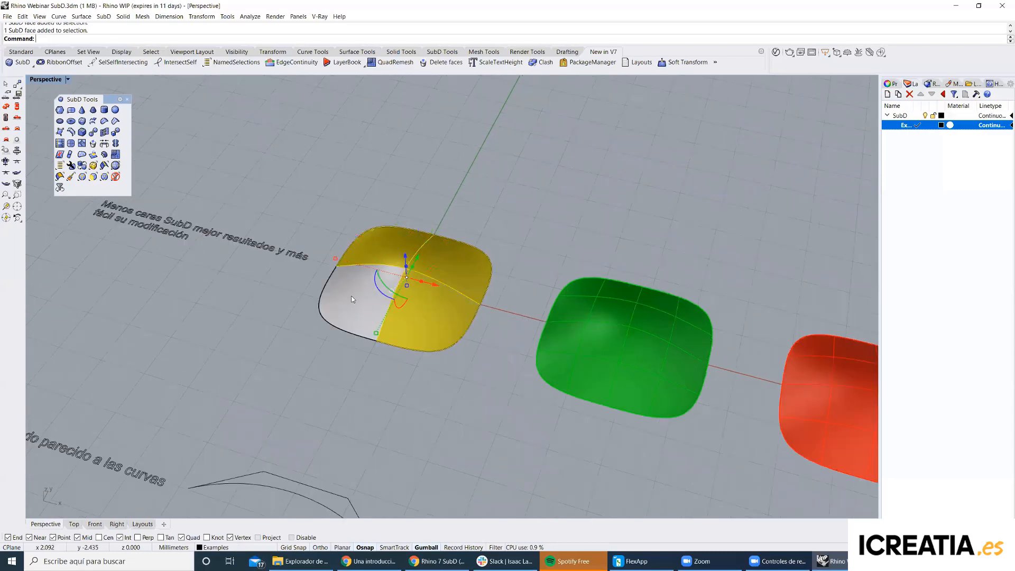
pyautogui.click(410, 221)
pyautogui.moveTo(409, 221); pyautogui.dragTo(433, 244, button='right')
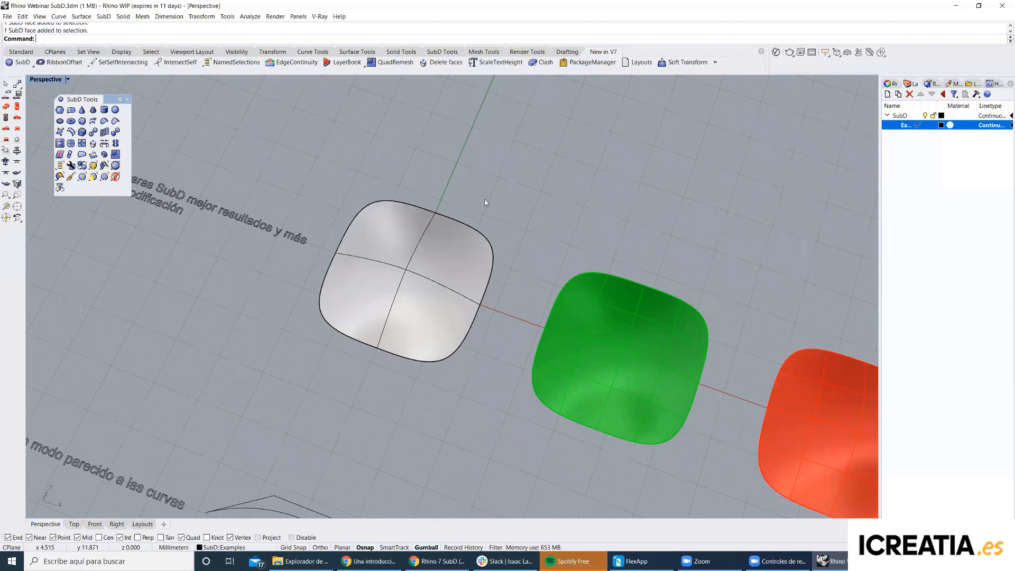
# Select an edge, a vertex and finally the whole grey SubD in turn to show its selectable components.
pyautogui.keyDown('ctrl'); pyautogui.keyDown('shift'); pyautogui.click(421, 239); pyautogui.keyUp('shift'); pyautogui.keyUp('ctrl')
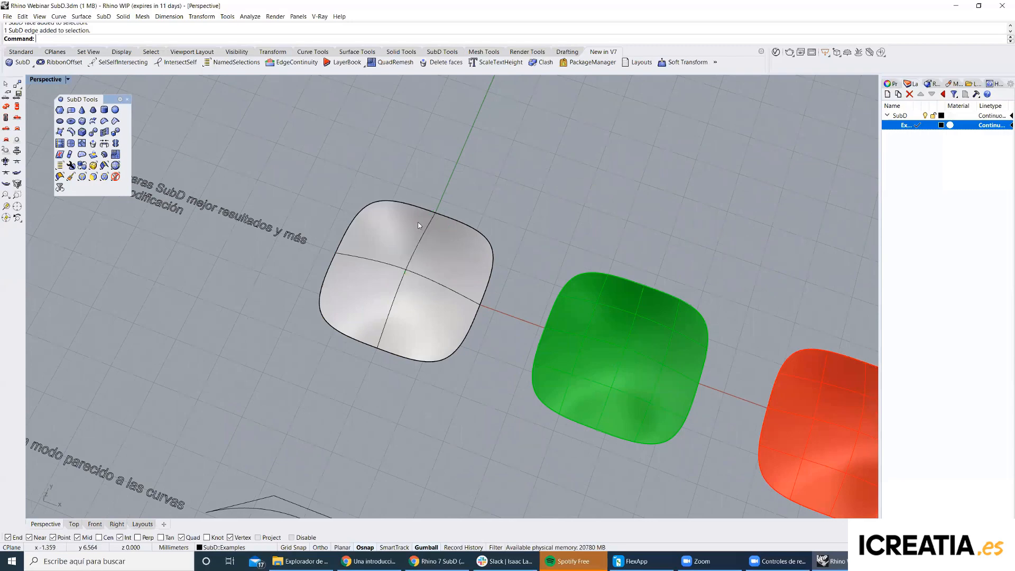
pyautogui.click(468, 207)
pyautogui.keyDown('ctrl'); pyautogui.keyDown('shift'); pyautogui.click(437, 215); pyautogui.keyUp('shift'); pyautogui.keyUp('ctrl')
pyautogui.click(513, 206)
pyautogui.click(436, 251)
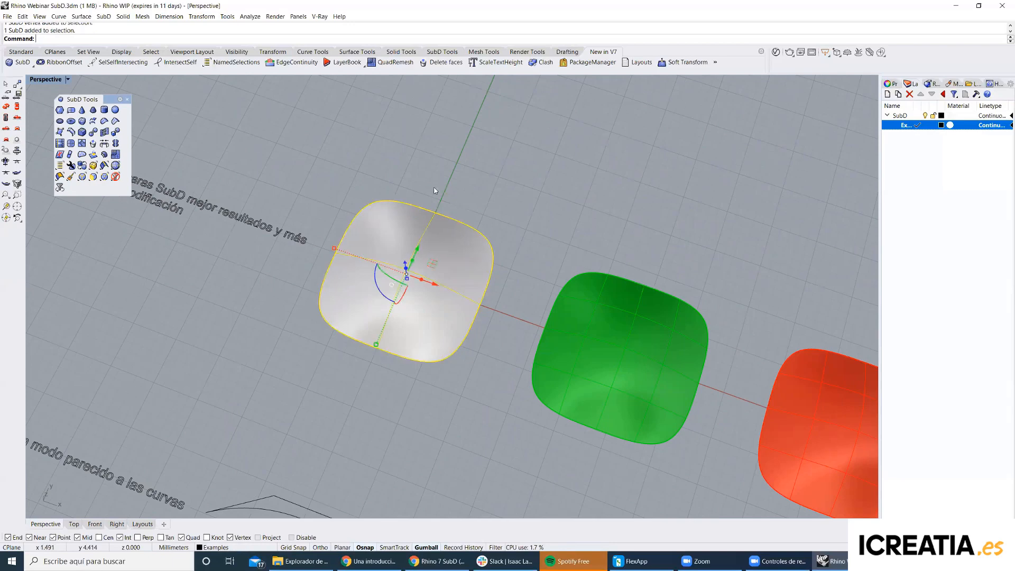
# Select the four faces of the grey SubD one by one and clear the selection.
pyautogui.keyDown('ctrl'); pyautogui.keyDown('shift'); pyautogui.click(395, 232); pyautogui.keyUp('shift'); pyautogui.keyUp('ctrl')
pyautogui.keyDown('ctrl'); pyautogui.keyDown('shift'); pyautogui.click(453, 255); pyautogui.keyUp('shift'); pyautogui.keyUp('ctrl')
pyautogui.keyDown('ctrl'); pyautogui.keyDown('shift'); pyautogui.click(425, 309); pyautogui.keyUp('shift'); pyautogui.keyUp('ctrl')
pyautogui.keyDown('ctrl'); pyautogui.keyDown('shift'); pyautogui.click(365, 299); pyautogui.keyUp('shift'); pyautogui.keyUp('ctrl')
pyautogui.click(307, 310)
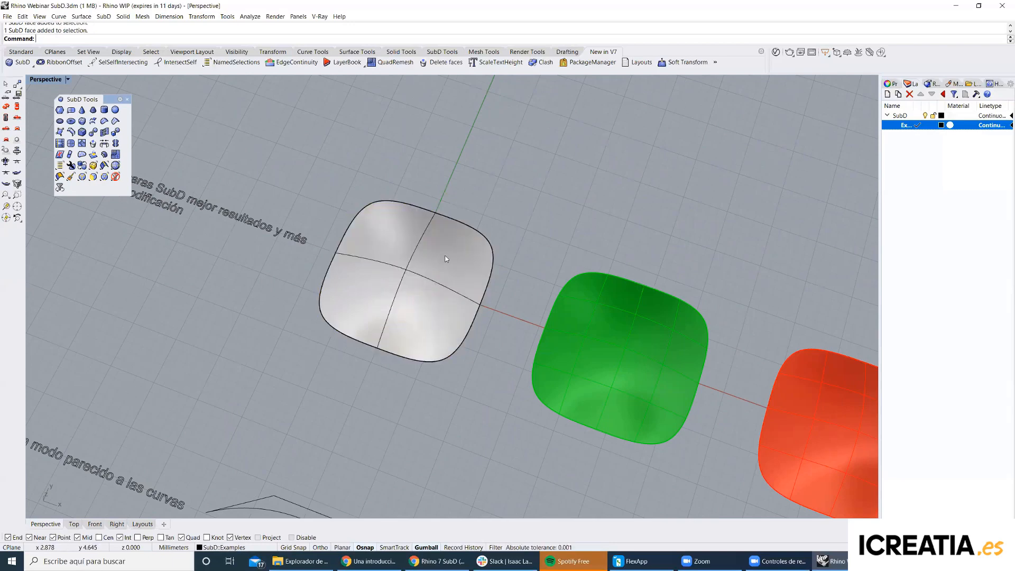
# Try moving one face of the grey SubD with the gumball and undo the move.
pyautogui.keyDown('ctrl'); pyautogui.keyDown('shift'); pyautogui.click(454, 262); pyautogui.keyUp('shift'); pyautogui.keyUp('ctrl')
pyautogui.moveTo(500, 285); pyautogui.dragTo(511, 139, button='right')
pyautogui.moveTo(454, 253)
pyautogui.mouseDown()
pyautogui.moveTo(458, 189)
pyautogui.moveTo(460, 286)
pyautogui.moveTo(462, 236)
pyautogui.moveTo(462, 245)
pyautogui.mouseUp()
pyautogui.hotkey('ctrl', 'z')
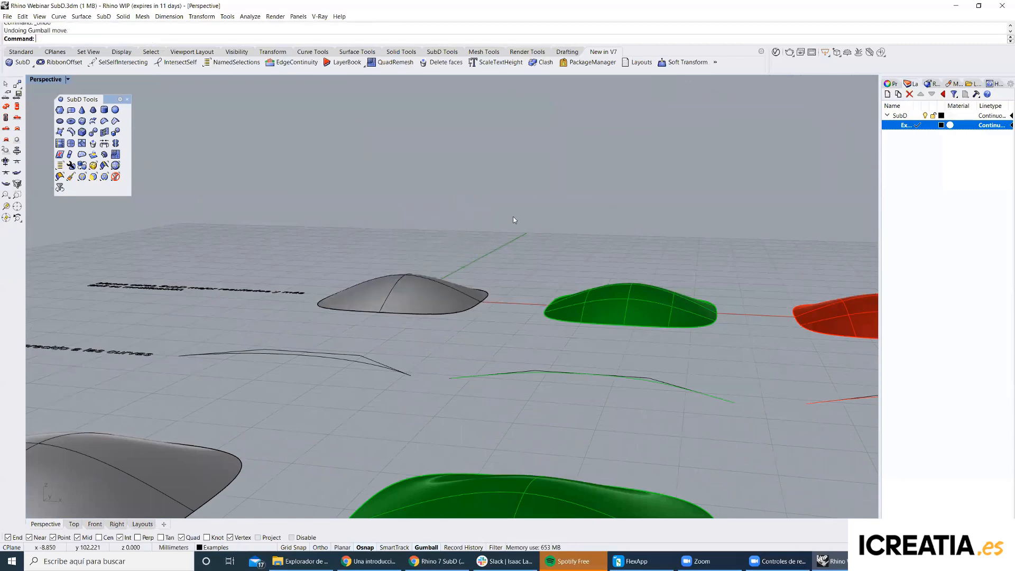
# Try pulling a component of the grey SubD upward with the gumball and undo the edit.
pyautogui.moveTo(513, 217); pyautogui.dragTo(433, 269, button='right')
pyautogui.scroll(6, 444, 248)
pyautogui.keyDown('ctrl'); pyautogui.keyDown('shift'); pyautogui.click(480, 247); pyautogui.keyUp('shift'); pyautogui.keyUp('ctrl')
pyautogui.moveTo(486, 240); pyautogui.dragTo(504, 180)
pyautogui.click(576, 204)
pyautogui.moveTo(505, 248); pyautogui.dragTo(545, 259, button='right')
pyautogui.hotkey('ctrl', 'z')
# Duplicate the grey four-face SubD along the green Y axis, placing the copy behind the original.
pyautogui.scroll(-4, 643, 281)
pyautogui.moveTo(617, 256); pyautogui.dragTo(546, 242, button='right')
pyautogui.click(371, 197)
pyautogui.moveTo(414, 124); pyautogui.dragTo(466, 312, button='right')
pyautogui.moveTo(369, 275); pyautogui.dragTo(533, 91)
pyautogui.keyDown('shift'); pyautogui.moveTo(598, 161); pyautogui.dragTo(540, 290, button='right'); pyautogui.keyUp('shift')
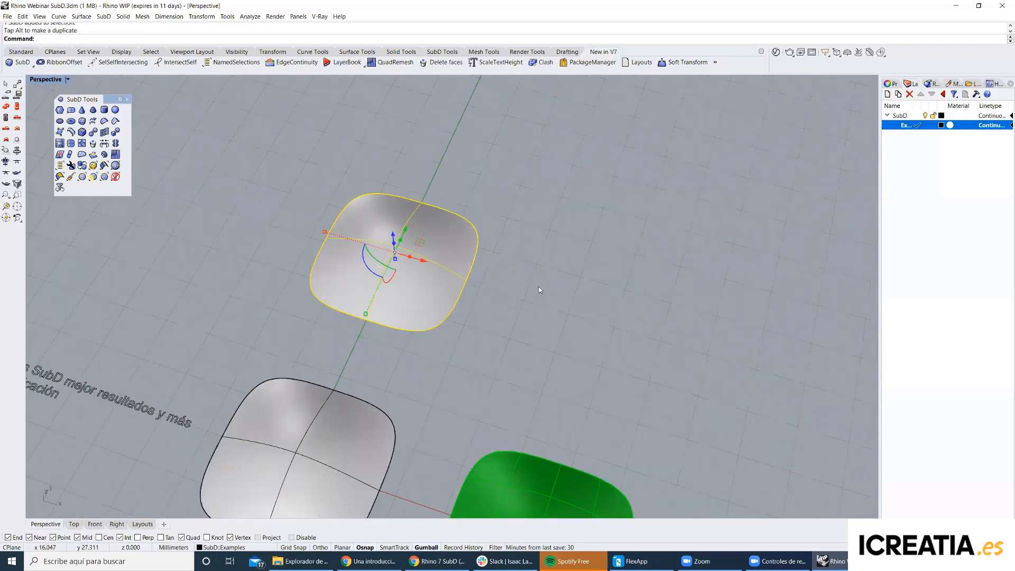
# Subdivide the copied SubD with the SubDivide command and deselect it.
pyautogui.write('ubD')
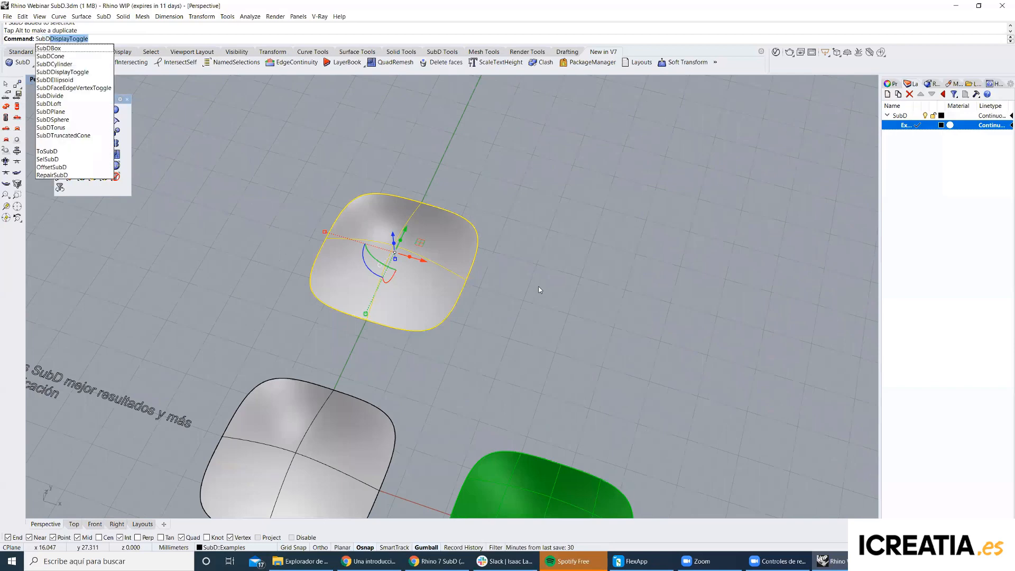
pyautogui.write('ivide')
pyautogui.press('Return')
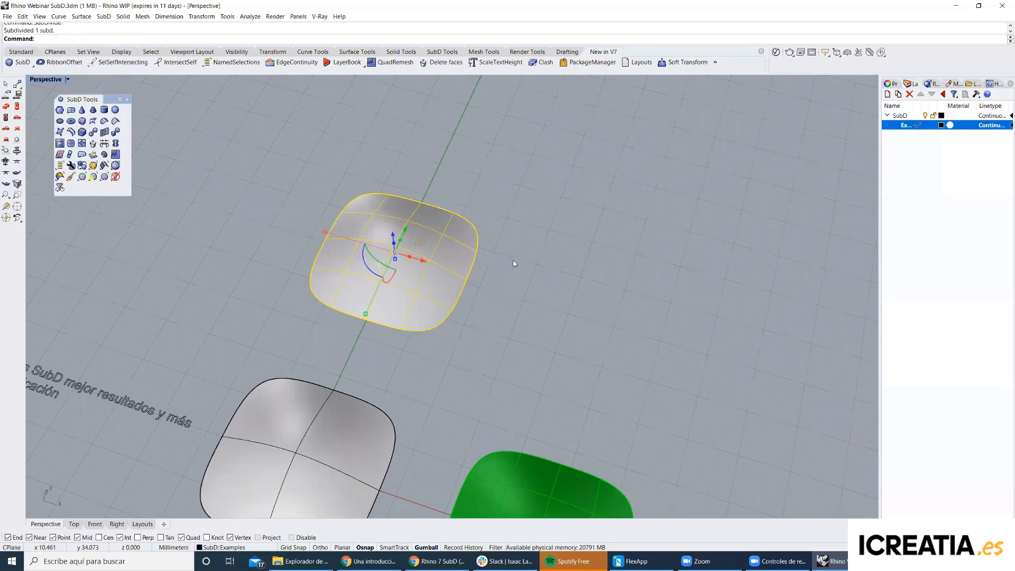
pyautogui.click(513, 260)
# Raise one face of the subdivided copy vertically with the gumball to form a hump.
pyautogui.scroll(5, 415, 259)
pyautogui.moveTo(431, 323); pyautogui.dragTo(309, 223, button='right')
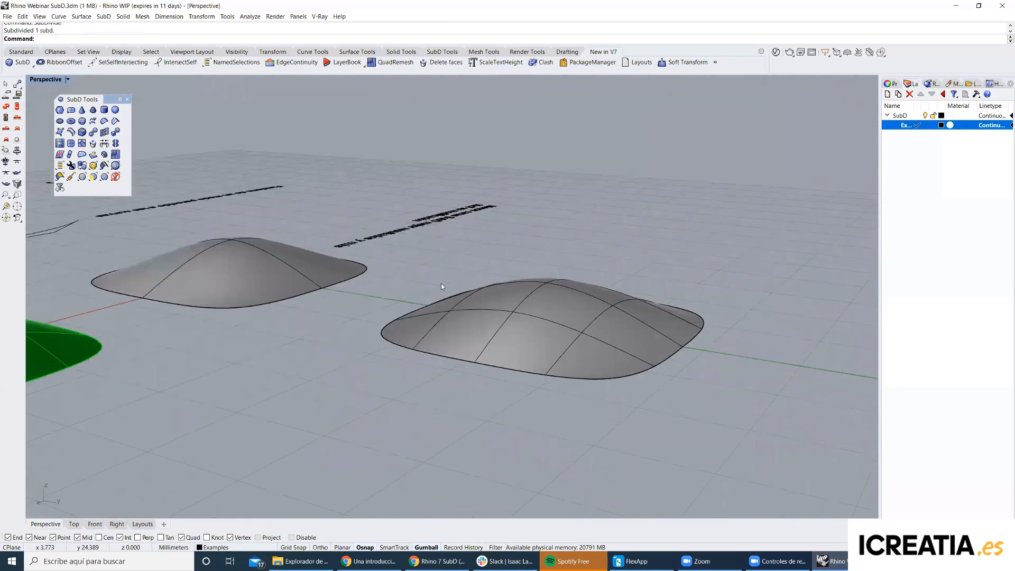
pyautogui.moveTo(441, 283); pyautogui.dragTo(434, 322, button='right')
pyautogui.keyDown('ctrl'); pyautogui.keyDown('shift'); pyautogui.click(420, 252); pyautogui.keyUp('shift'); pyautogui.keyUp('ctrl')
pyautogui.moveTo(420, 252); pyautogui.dragTo(423, 243, button='right')
pyautogui.moveTo(420, 256); pyautogui.dragTo(420, 197)
pyautogui.click(488, 219)
# Inspect the deformed copy from several angles and delete it.
pyautogui.moveTo(488, 220); pyautogui.dragTo(285, 151, button='right')
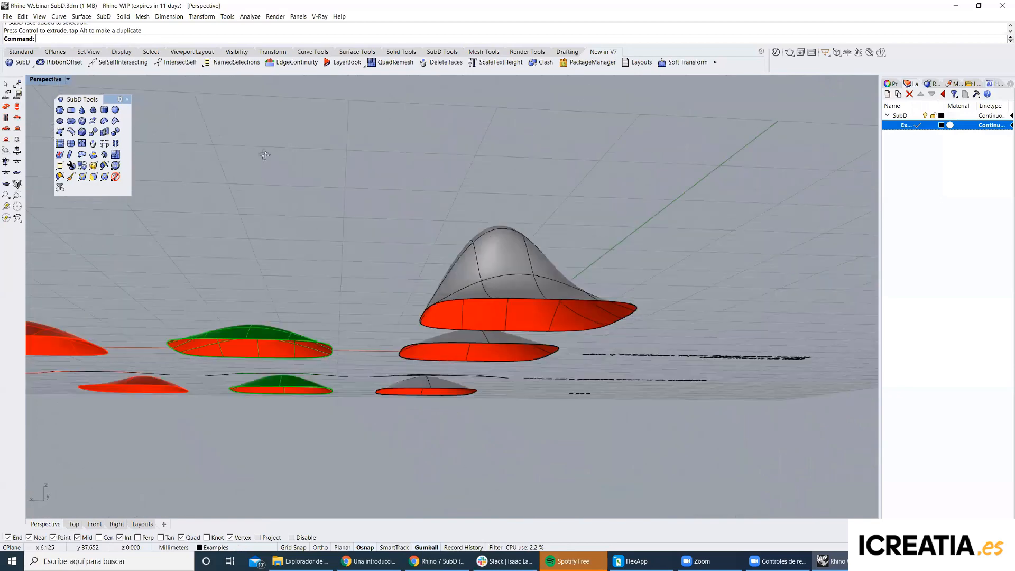
pyautogui.moveTo(292, 205); pyautogui.dragTo(394, 245, button='right')
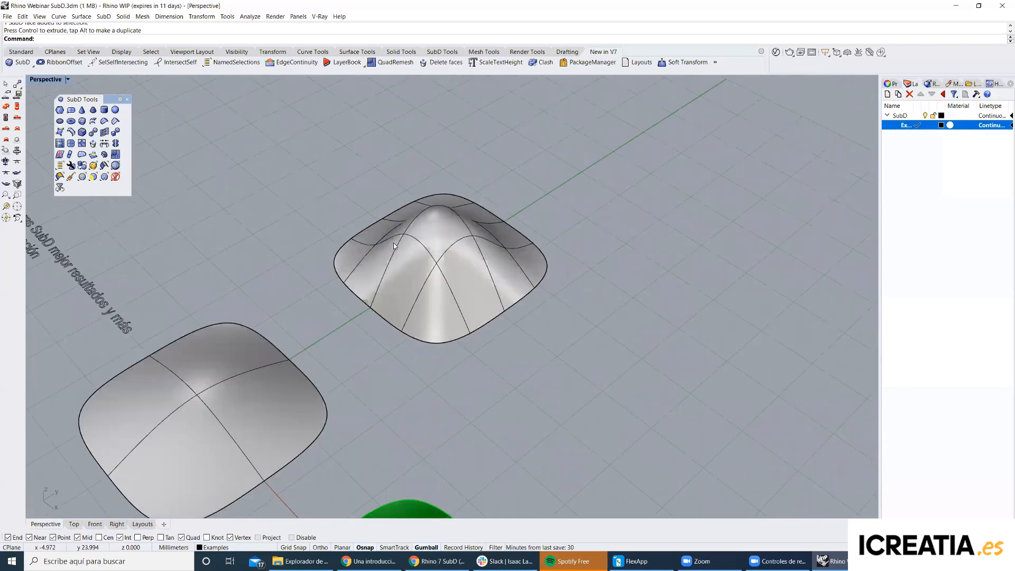
pyautogui.moveTo(429, 248); pyautogui.dragTo(471, 210, button='right')
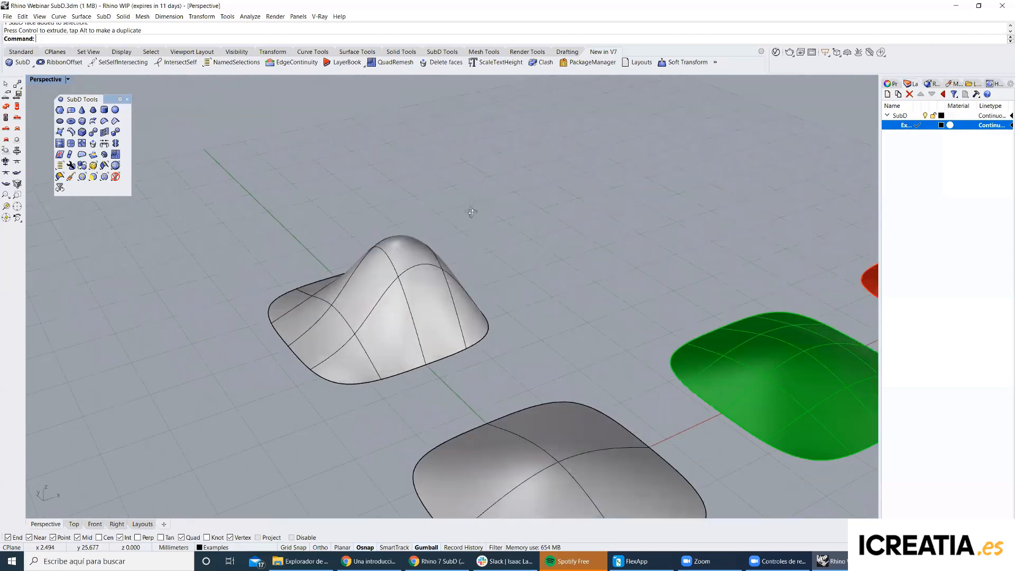
pyautogui.scroll(-7, 416, 305)
pyautogui.click(416, 306)
pyautogui.press('Delete')
pyautogui.moveTo(555, 312); pyautogui.dragTo(540, 291, button='right')
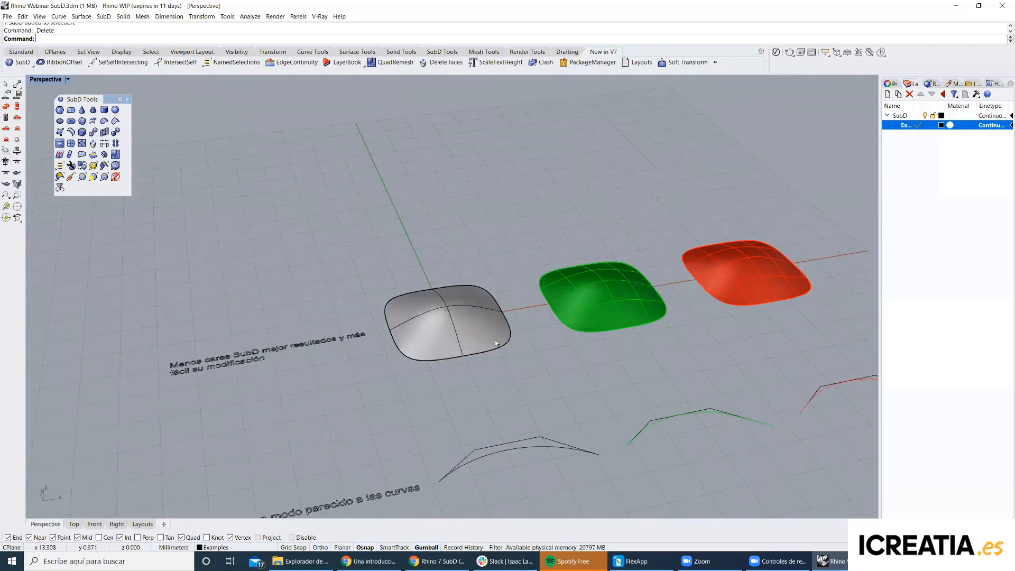
# Inspect the grey SubD's edges up close, selecting the edge that meets the red X axis.
pyautogui.moveTo(495, 340); pyautogui.dragTo(442, 317, button='right')
pyautogui.scroll(5, 443, 318)
pyautogui.keyDown('ctrl'); pyautogui.keyDown('shift'); pyautogui.click(466, 368); pyautogui.keyUp('shift'); pyautogui.keyUp('ctrl')
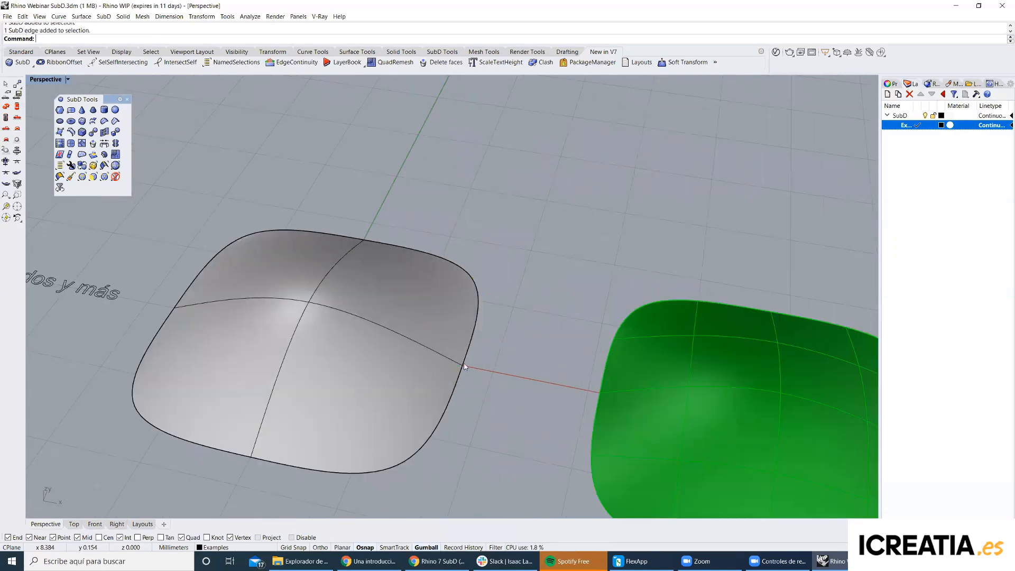
pyautogui.scroll(-4, 470, 356)
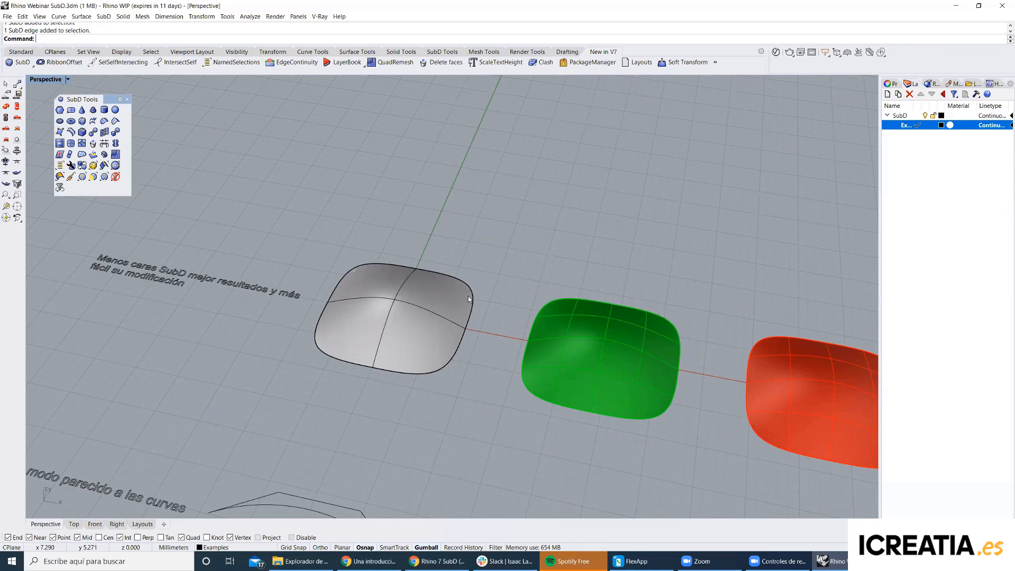
pyautogui.scroll(-2, 442, 305)
# Select the example curves beside the note comparing SubD with curves to inspect their shapes against their polylines.
pyautogui.keyDown('shift'); pyautogui.moveTo(419, 305); pyautogui.dragTo(393, 286, button='right'); pyautogui.keyUp('shift')
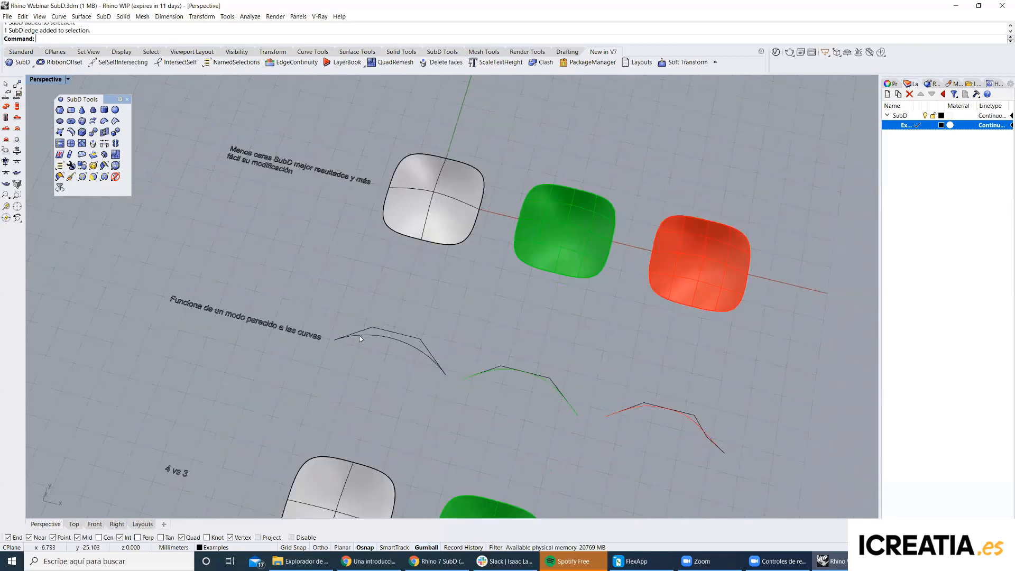
pyautogui.scroll(8, 359, 336)
pyautogui.click(370, 332)
pyautogui.click(399, 272)
pyautogui.click(496, 367)
pyautogui.keyDown('shift'); pyautogui.moveTo(743, 453); pyautogui.dragTo(555, 341, button='right'); pyautogui.keyUp('shift')
pyautogui.keyDown('shift'); pyautogui.click(572, 329); pyautogui.keyUp('shift')
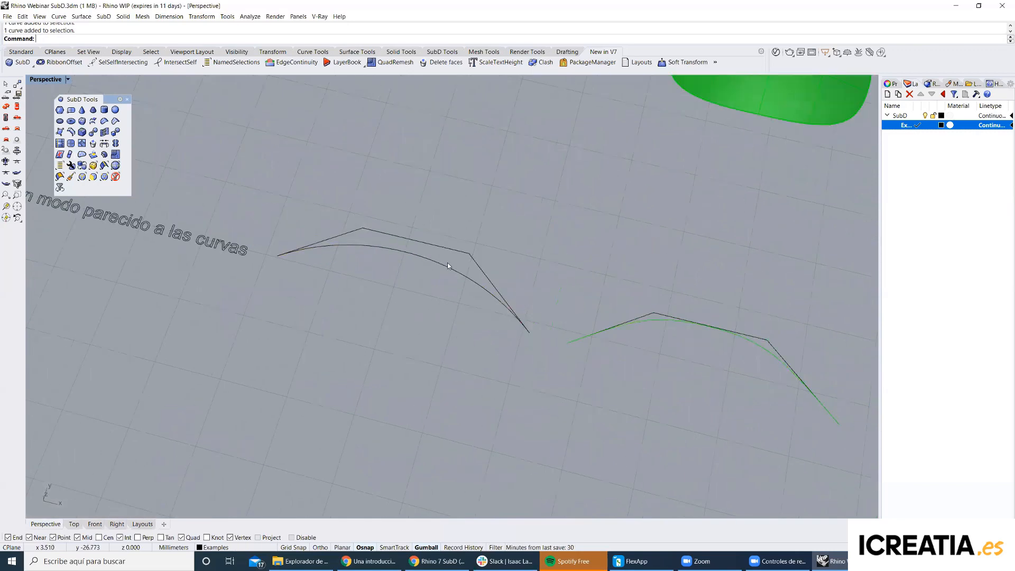
# Display the curvature graph for the black, green and red example curves.
pyautogui.click(447, 263)
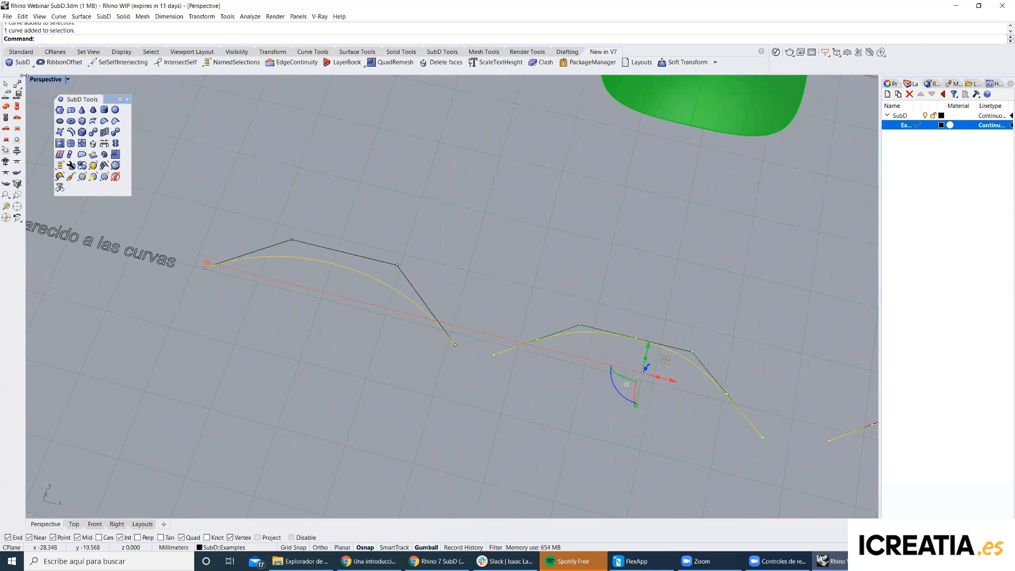
pyautogui.click(21, 51)
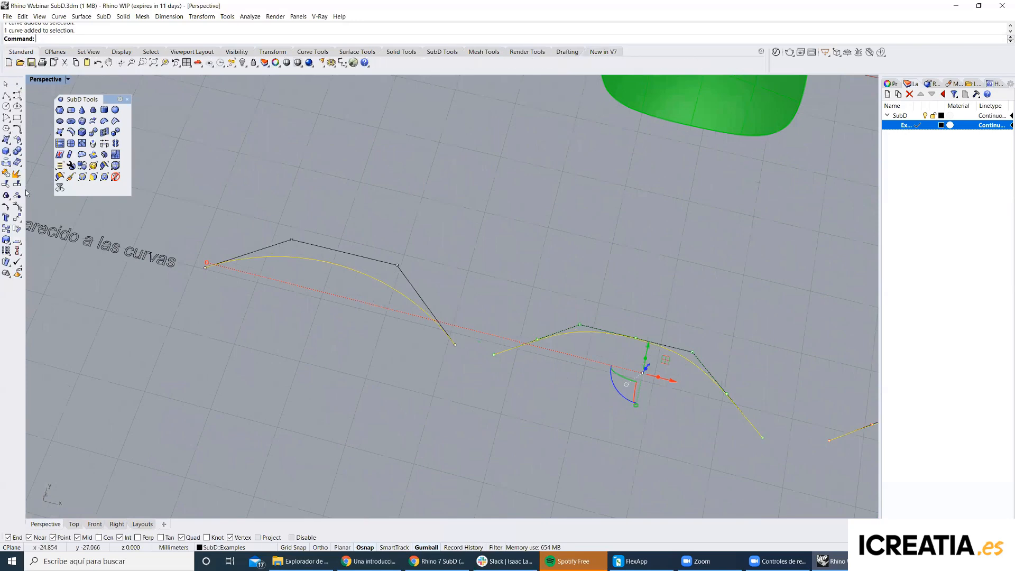
pyautogui.click(18, 240)
pyautogui.click(45, 256)
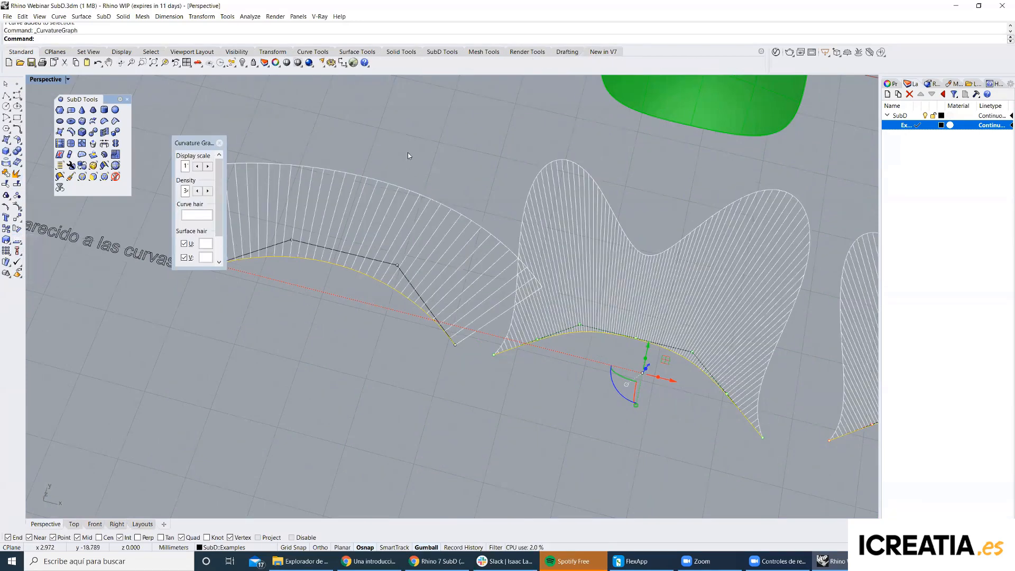
# Move the Curvature Graph dialog aside and select the black and green curves in turn to compare their graphs.
pyautogui.scroll(-2, 349, 251)
pyautogui.scroll(-1, 329, 266)
pyautogui.click(330, 267)
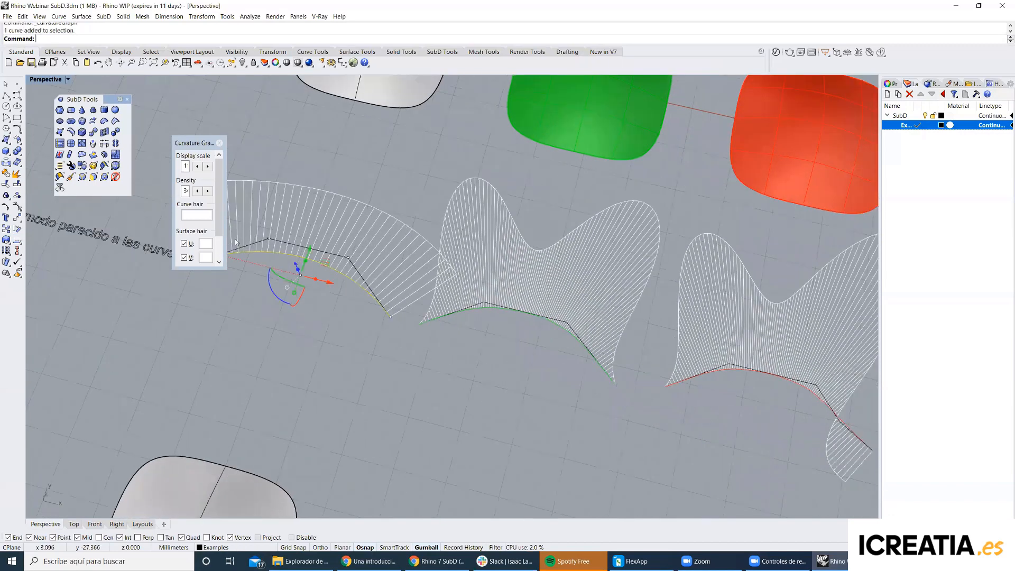
pyautogui.moveTo(185, 148); pyautogui.dragTo(125, 218)
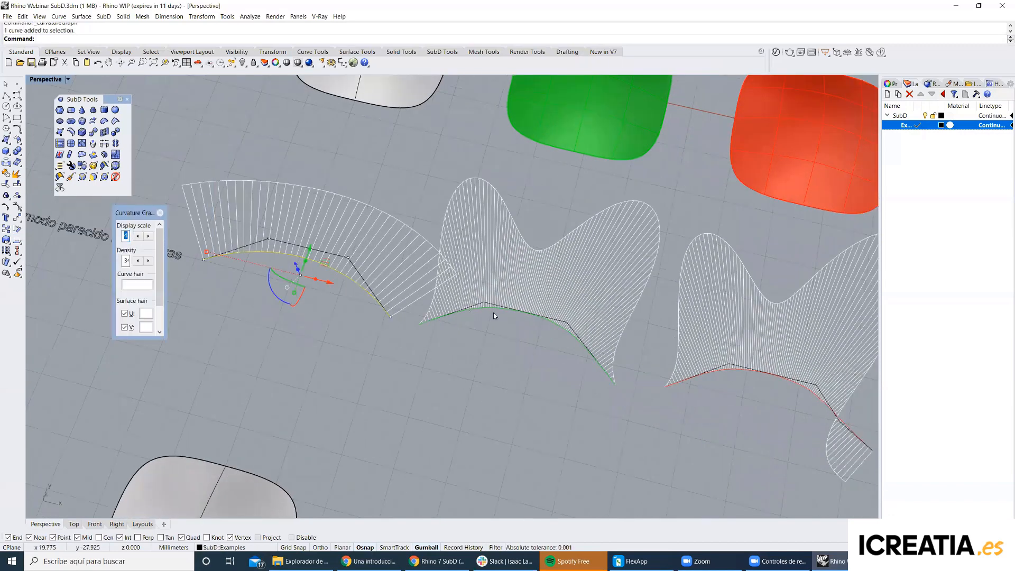
pyautogui.click(415, 327)
pyautogui.moveTo(655, 344); pyautogui.dragTo(383, 263, button='right')
pyautogui.moveTo(309, 266); pyautogui.dragTo(289, 270, button='right')
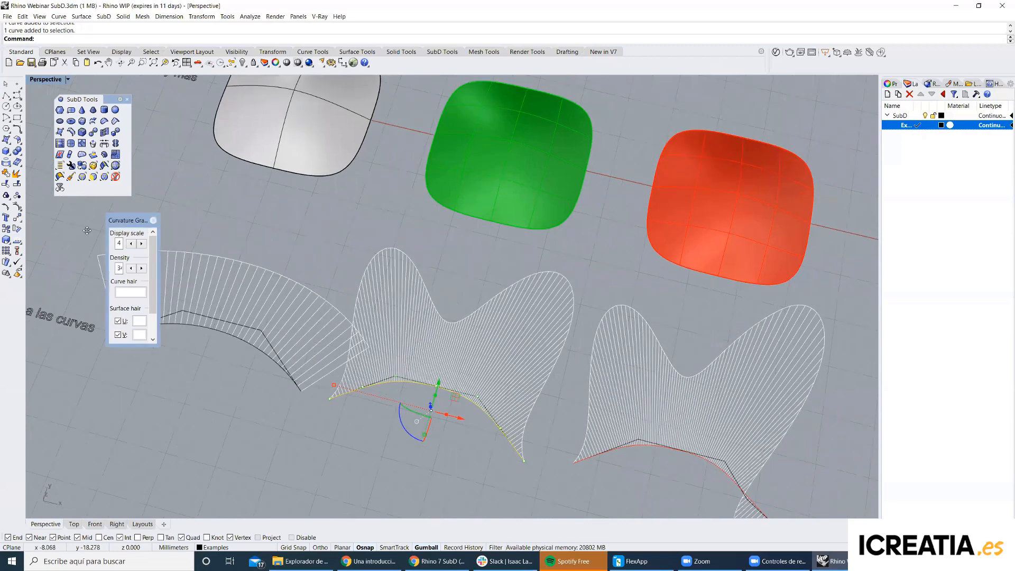
# Move the Curvature Graph dialog clear of the curves and show the control points of the grey and green SubDs on the X axis.
pyautogui.moveTo(135, 212); pyautogui.dragTo(85, 235)
pyautogui.moveTo(293, 204); pyautogui.dragTo(394, 261, button='right')
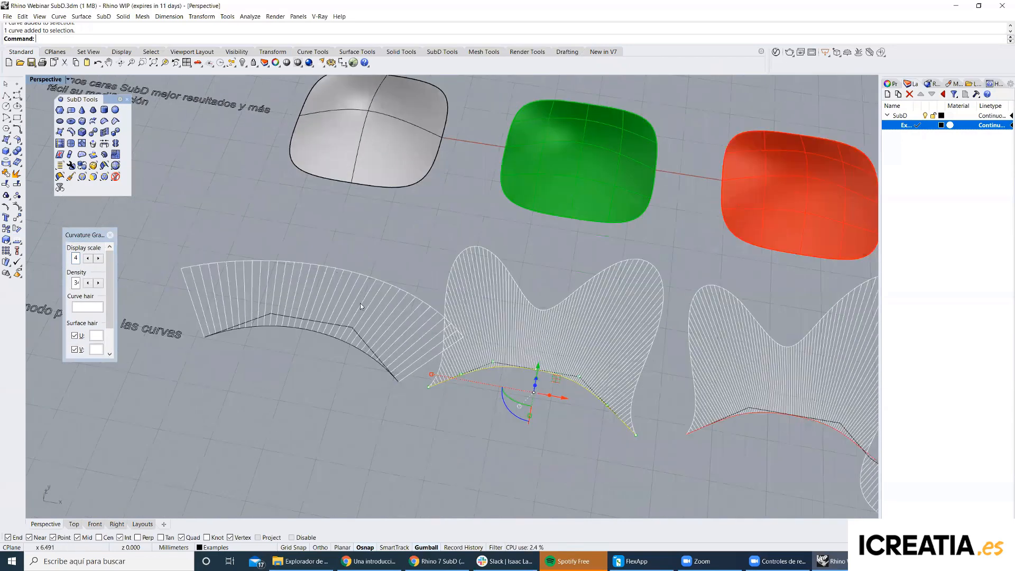
pyautogui.click(418, 144)
pyautogui.press('F10')
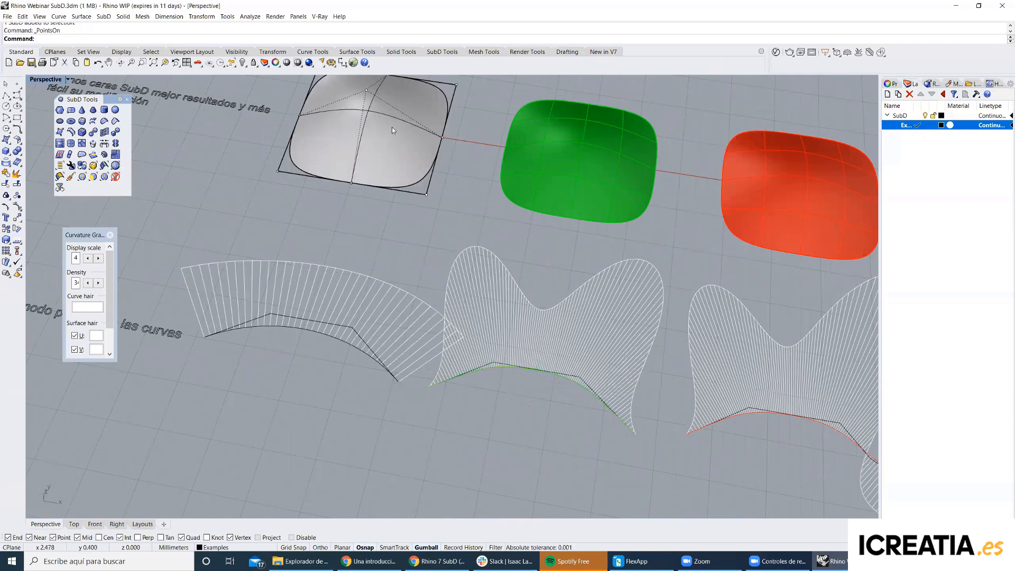
pyautogui.keyDown('shift'); pyautogui.moveTo(323, 198); pyautogui.dragTo(317, 294, button='right'); pyautogui.keyUp('shift')
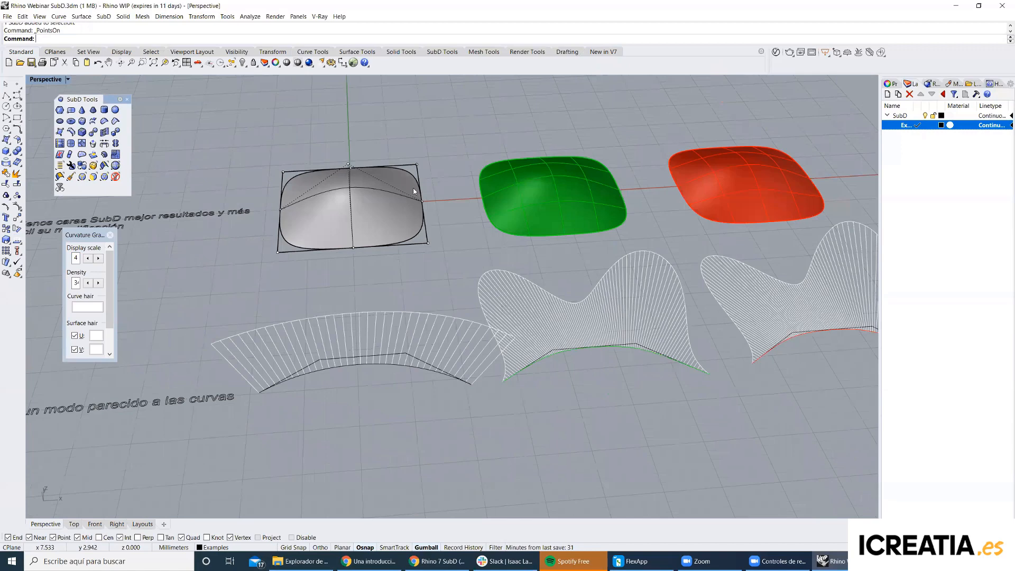
pyautogui.moveTo(415, 191); pyautogui.dragTo(385, 233, button='right')
pyautogui.moveTo(467, 159); pyautogui.dragTo(547, 224, button='right')
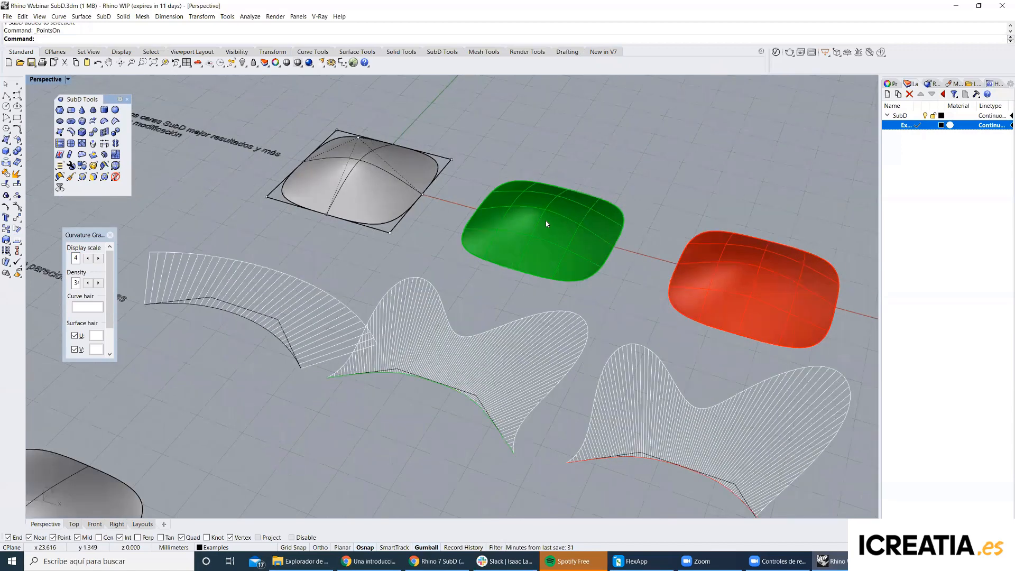
pyautogui.click(545, 220)
pyautogui.press('F10')
pyautogui.moveTo(601, 226); pyautogui.dragTo(378, 345, button='right')
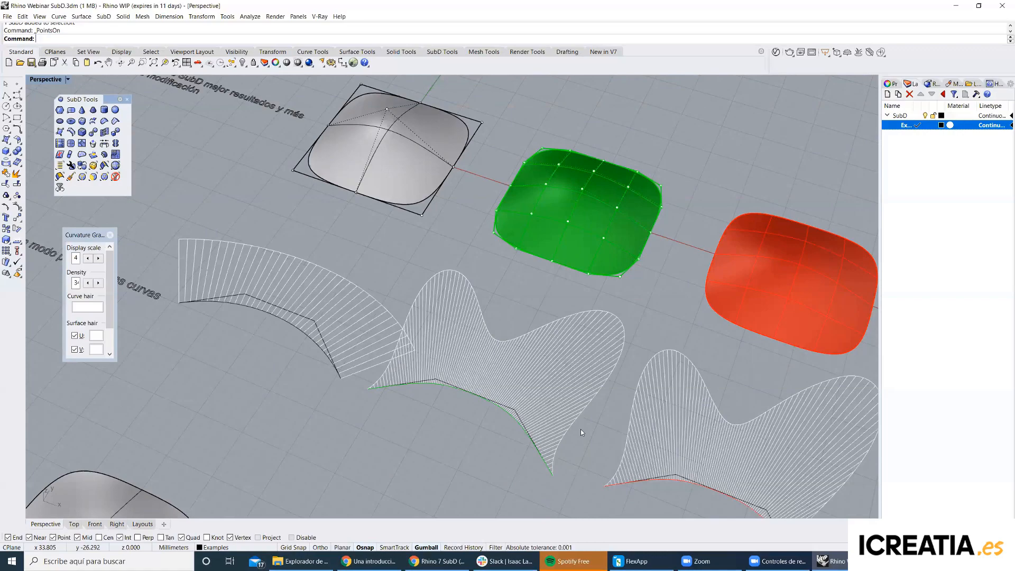
# Select the red example curve to examine the inflection in its curvature graph near the end, and clear the selection.
pyautogui.scroll(-2, 564, 397)
pyautogui.keyDown('shift'); pyautogui.moveTo(602, 468); pyautogui.dragTo(574, 353, button='right'); pyautogui.keyUp('shift')
pyautogui.keyDown('shift'); pyautogui.moveTo(717, 374); pyautogui.dragTo(616, 358, button='right'); pyautogui.keyUp('shift')
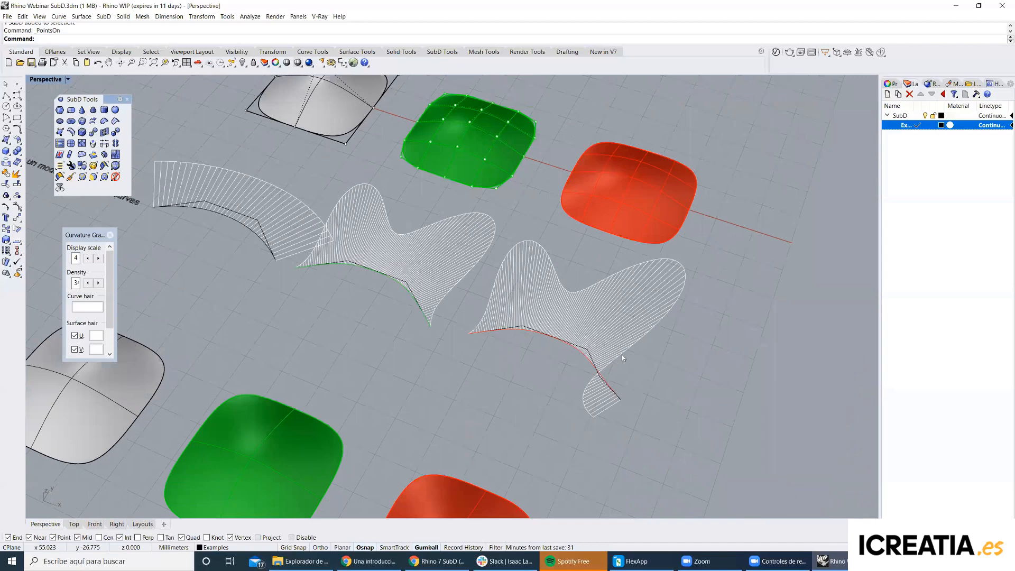
pyautogui.scroll(3, 621, 386)
pyautogui.click(580, 368)
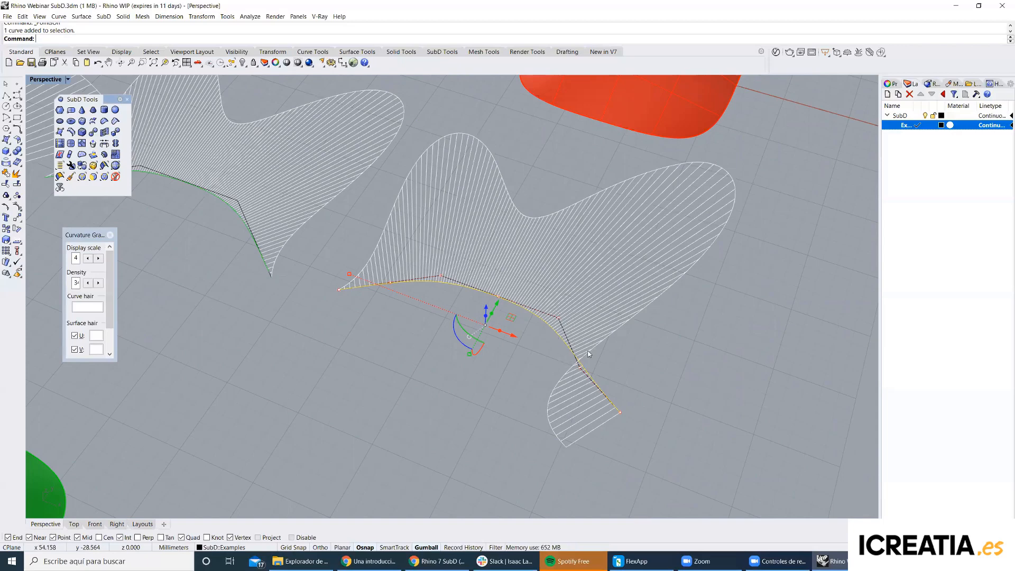
pyautogui.press('Escape')
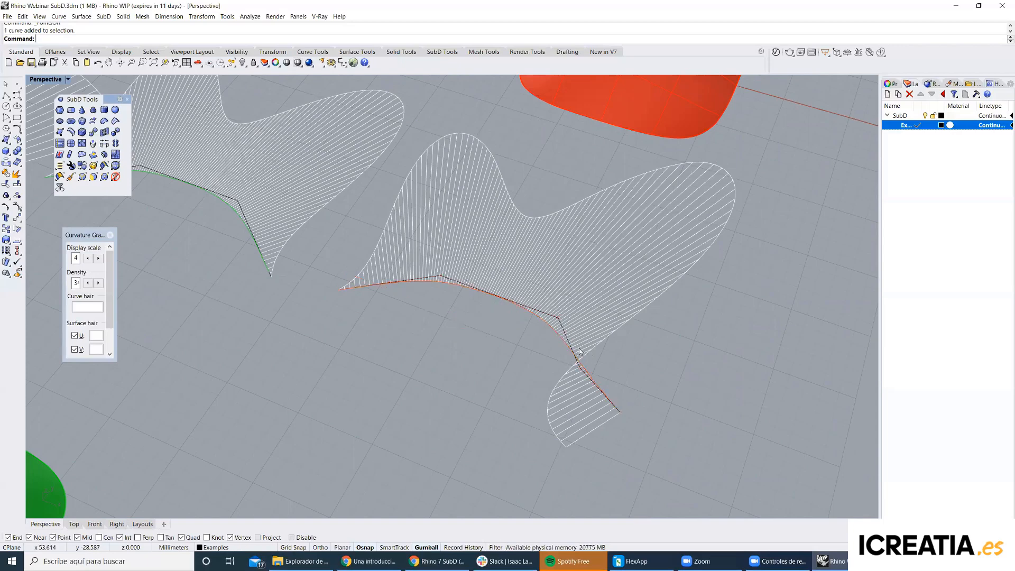
# Close the Curvature Graph dialog to remove the graphs from the curves.
pyautogui.click(97, 233)
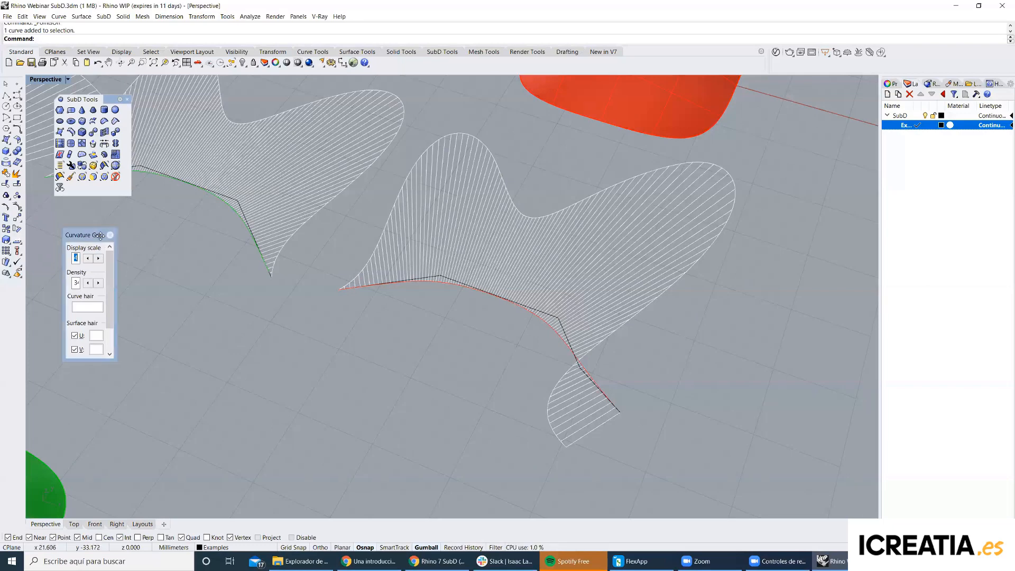
pyautogui.click(110, 236)
pyautogui.keyDown('shift'); pyautogui.moveTo(526, 310); pyautogui.dragTo(433, 237, button='right'); pyautogui.keyUp('shift')
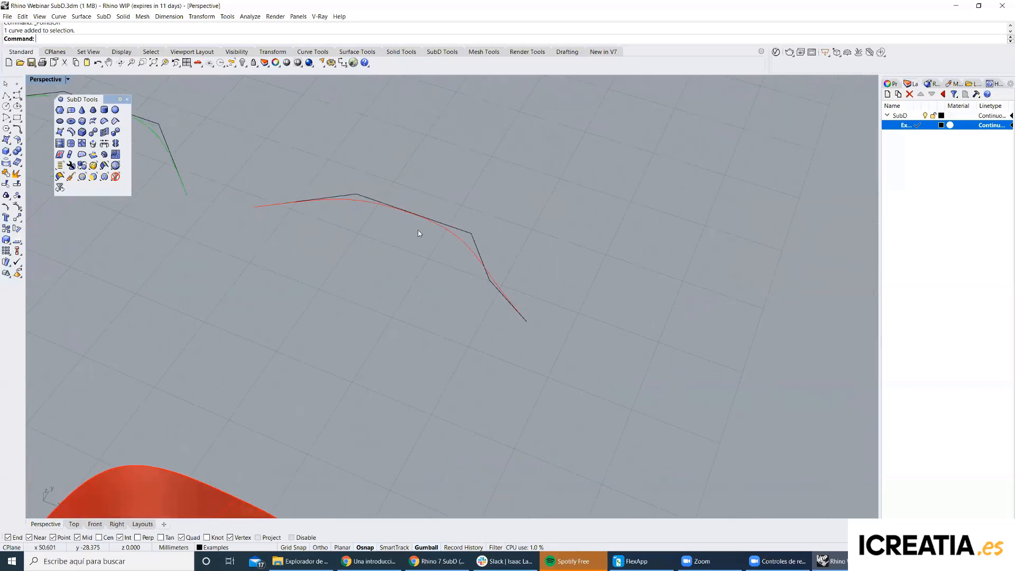
# Draw a polyline segment from the red curve's start point to the first bend of its black polyline.
pyautogui.click(6, 96)
pyautogui.click(254, 207)
pyautogui.click(350, 192)
pyautogui.press('Return')
# Select the black polyline around the red curve and inspect its start point and its inner vertex near the far end.
pyautogui.click(366, 199)
pyautogui.click(254, 207)
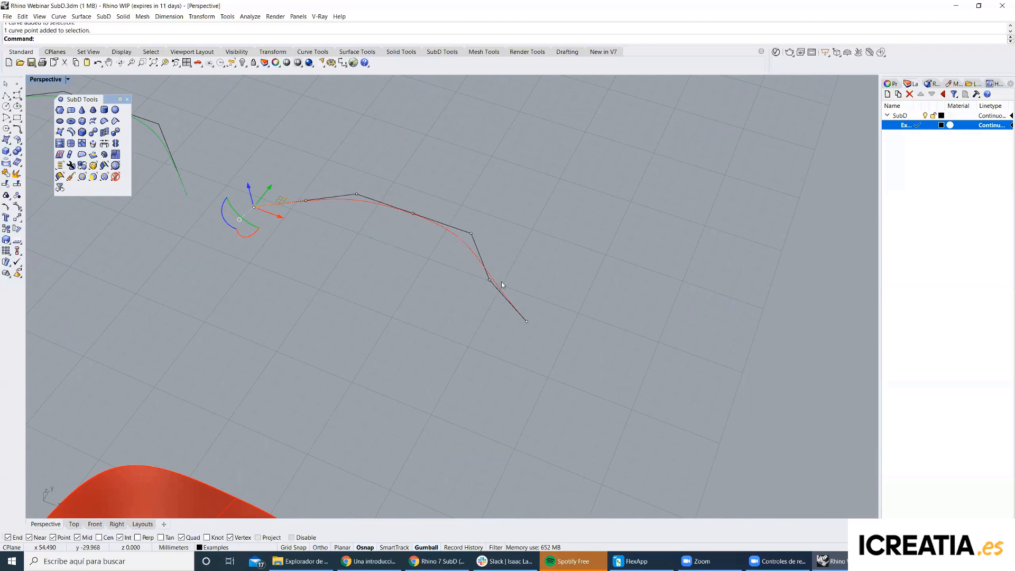
pyautogui.scroll(5, 485, 258)
pyautogui.click(436, 286)
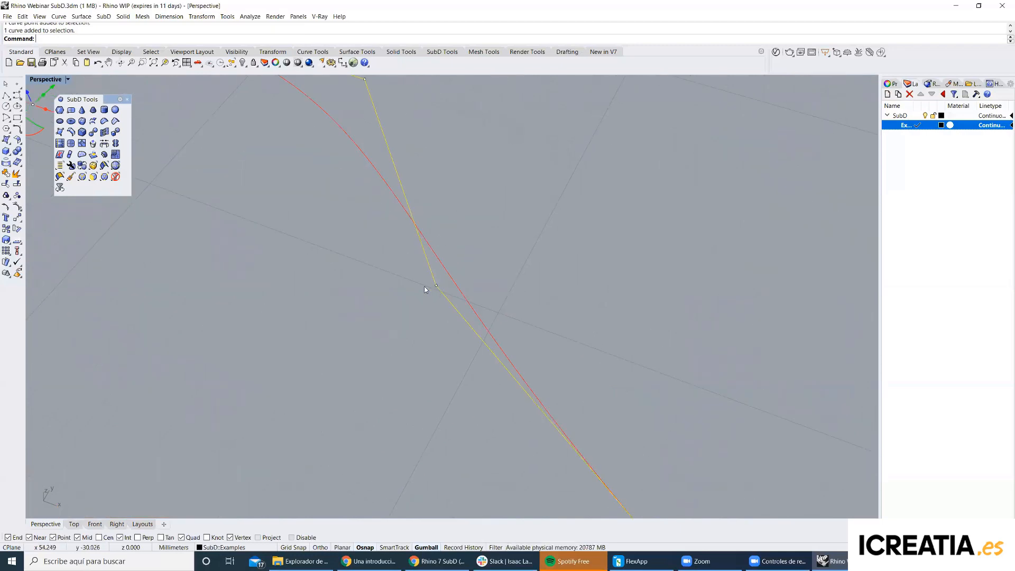
pyautogui.scroll(-5, 421, 239)
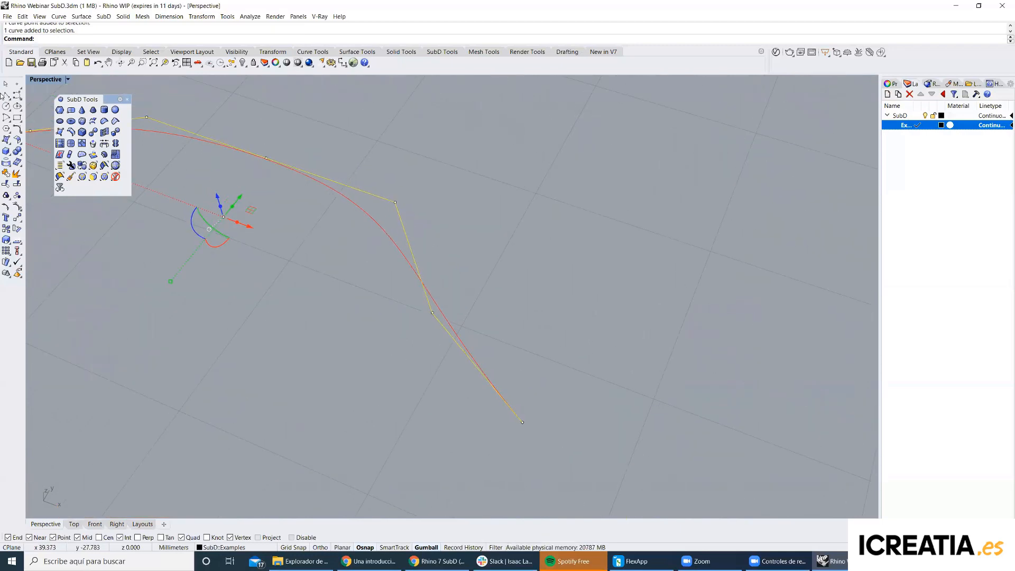
# Draw a straight polyline segment from the black polyline's outer corner directly to the red curve's far end point.
pyautogui.press('Return')
pyautogui.click(395, 202)
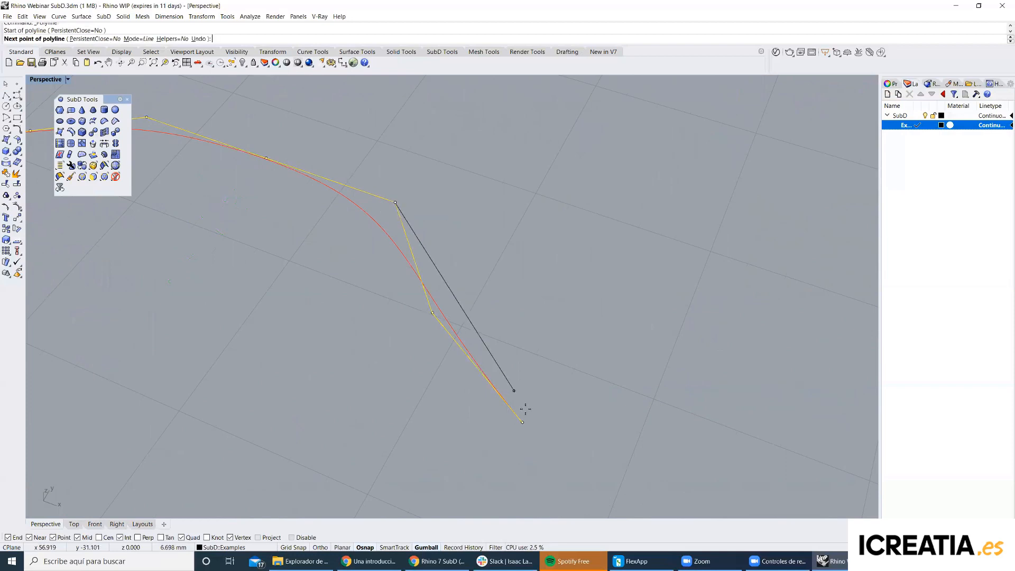
pyautogui.click(522, 422)
pyautogui.press('Return')
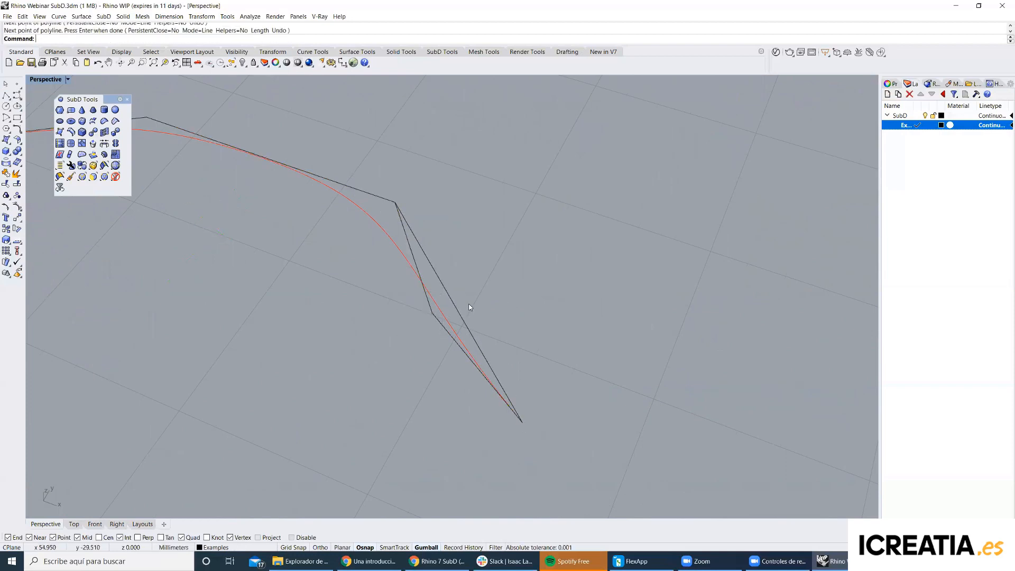
# Try moving the red curve's inner control point outward beyond the new straight segment, and undo the move.
pyautogui.click(462, 312)
pyautogui.keyDown('shift'); pyautogui.click(439, 313); pyautogui.keyUp('shift')
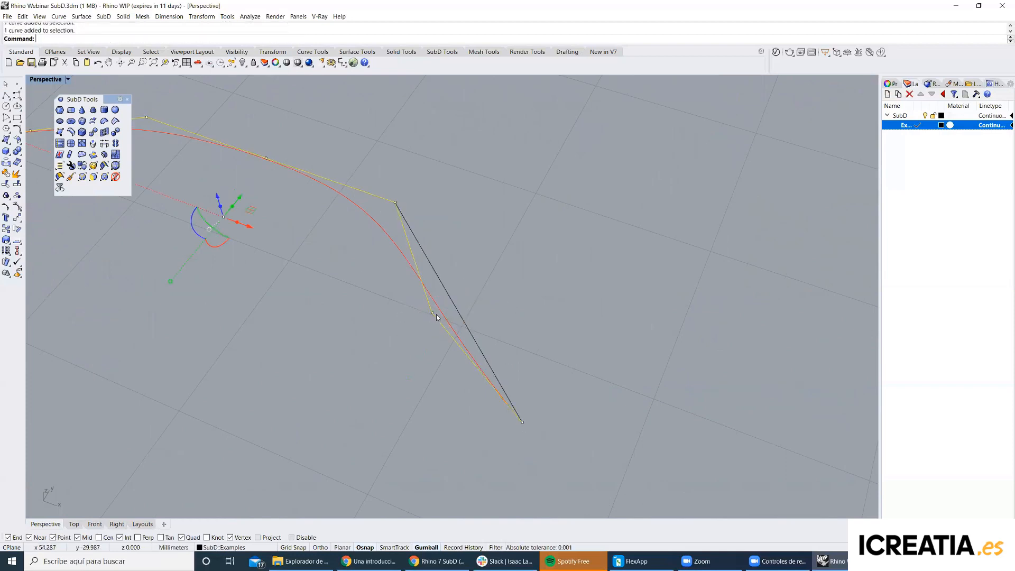
pyautogui.moveTo(412, 317); pyautogui.dragTo(505, 272)
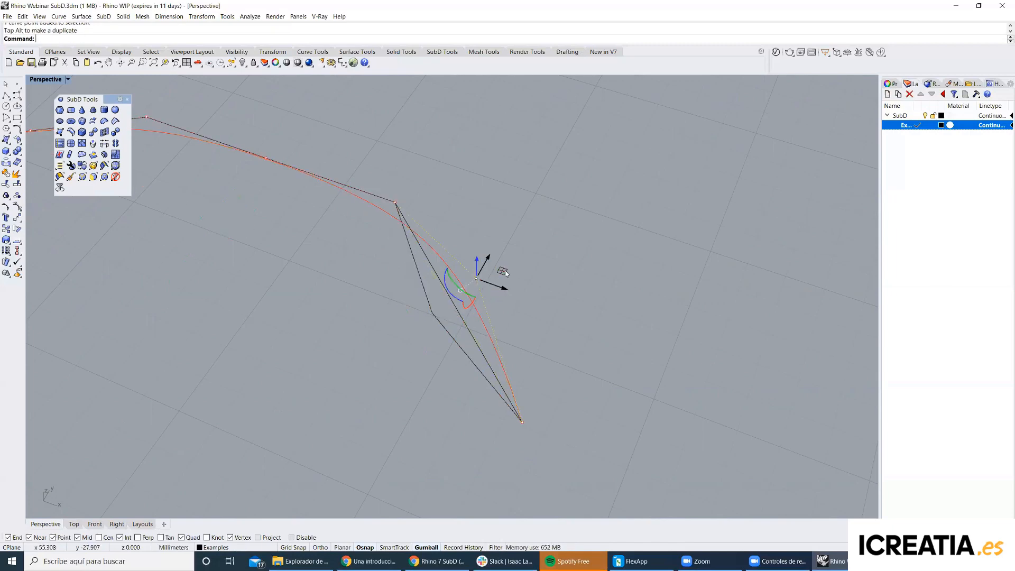
pyautogui.hotkey('ctrl', 'z')
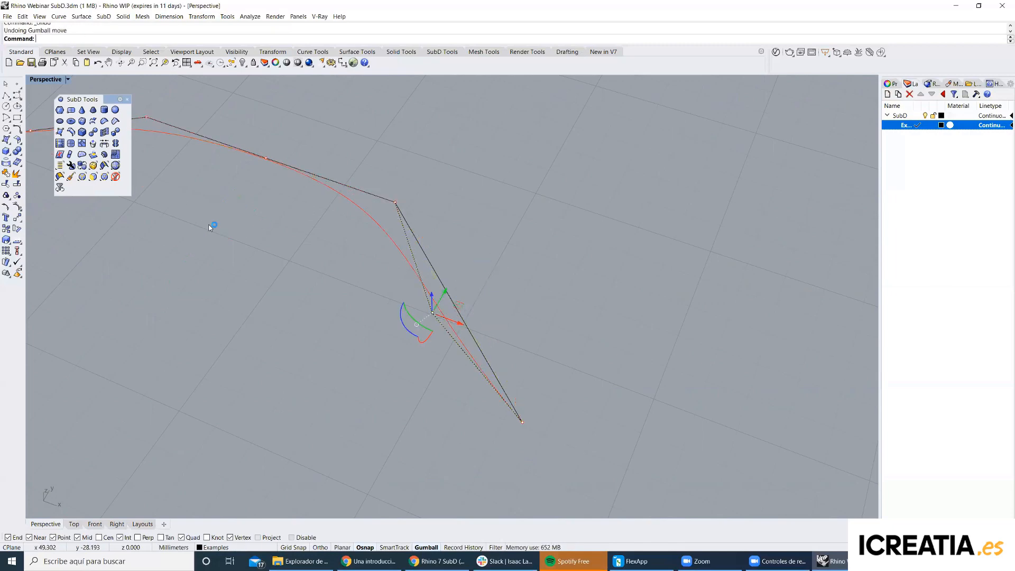
# Display the curvature graph for the red example curve.
pyautogui.click(21, 243)
pyautogui.click(62, 256)
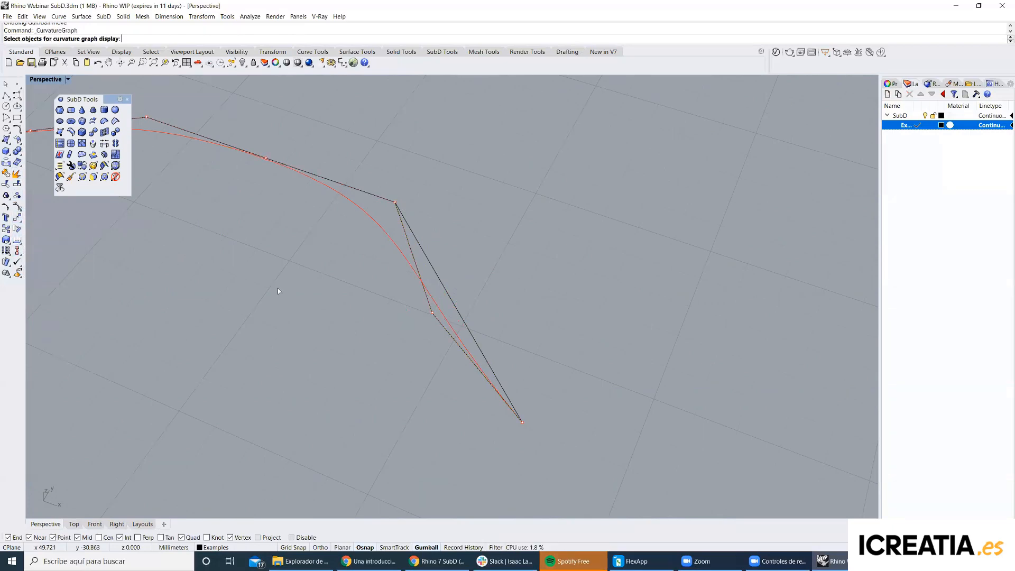
pyautogui.click(393, 248)
pyautogui.press('Return')
# Move the red curve's inner control point outward to the new straight segment to remove the inflection from its curvature graph.
pyautogui.click(433, 313)
pyautogui.moveTo(463, 303); pyautogui.dragTo(498, 302)
pyautogui.press('Escape')
pyautogui.press('Escape')
pyautogui.scroll(-12, 513, 328)
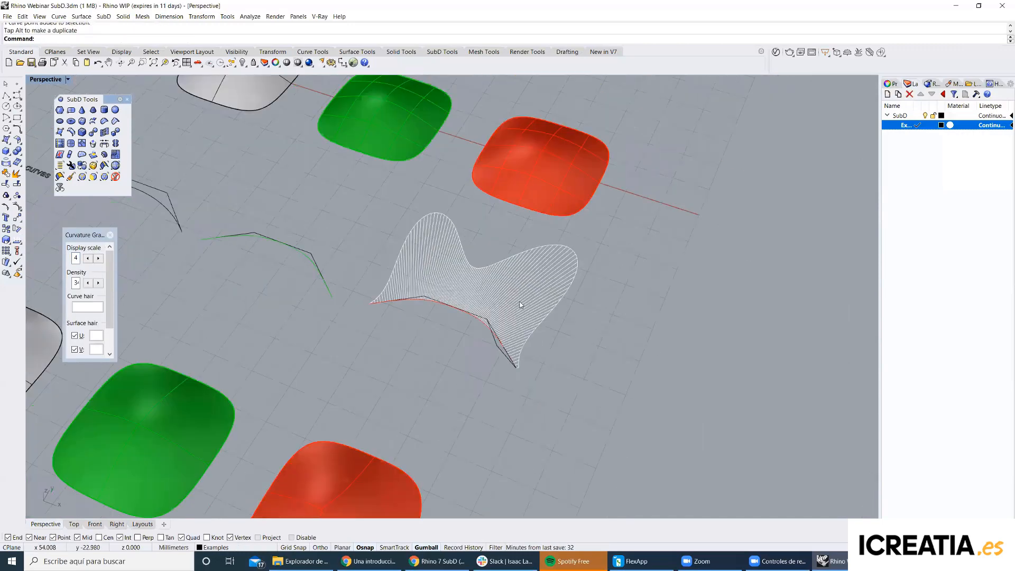
pyautogui.scroll(9, 521, 301)
pyautogui.scroll(-3, 536, 300)
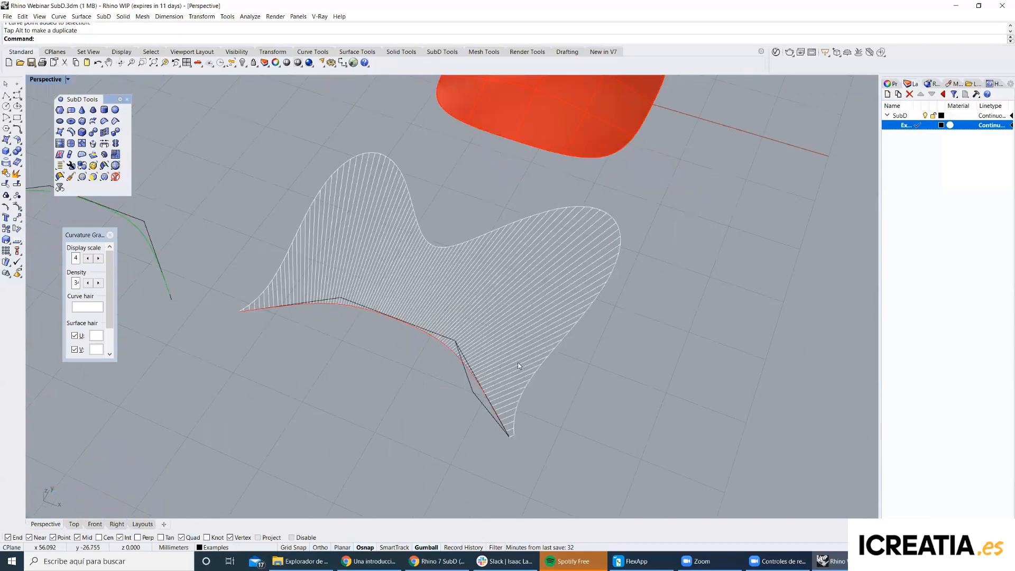
# Select SubD examples, including the grey one beside the first note, and compare them with the red curve's curvature graph.
pyautogui.keyDown('shift'); pyautogui.moveTo(370, 296); pyautogui.dragTo(502, 423, button='right'); pyautogui.keyUp('shift')
pyautogui.keyDown('shift'); pyautogui.moveTo(434, 196); pyautogui.dragTo(497, 389, button='right'); pyautogui.keyUp('shift')
pyautogui.click(418, 296)
pyautogui.click(281, 196)
pyautogui.scroll(-5, 436, 207)
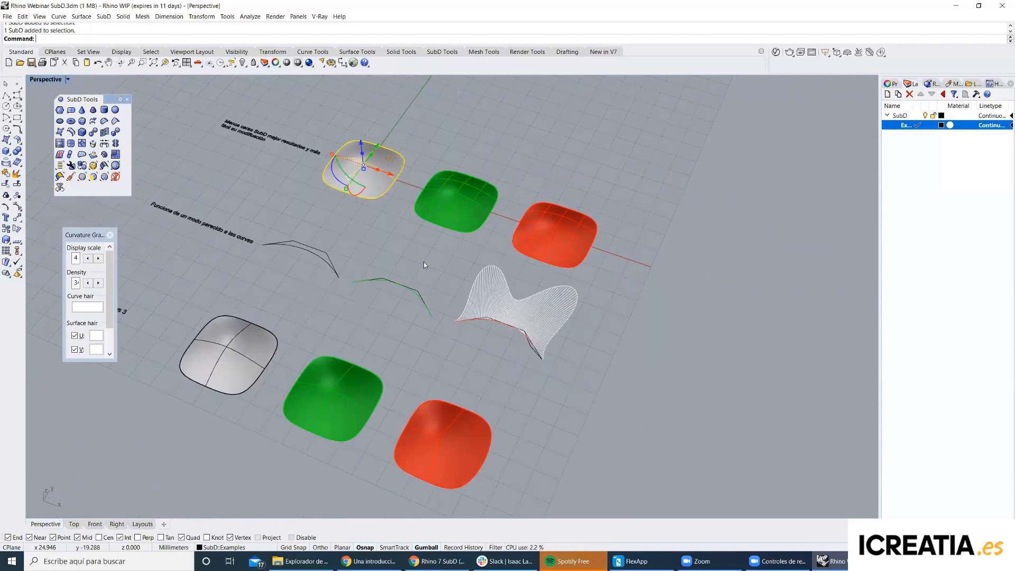
pyautogui.scroll(5, 576, 326)
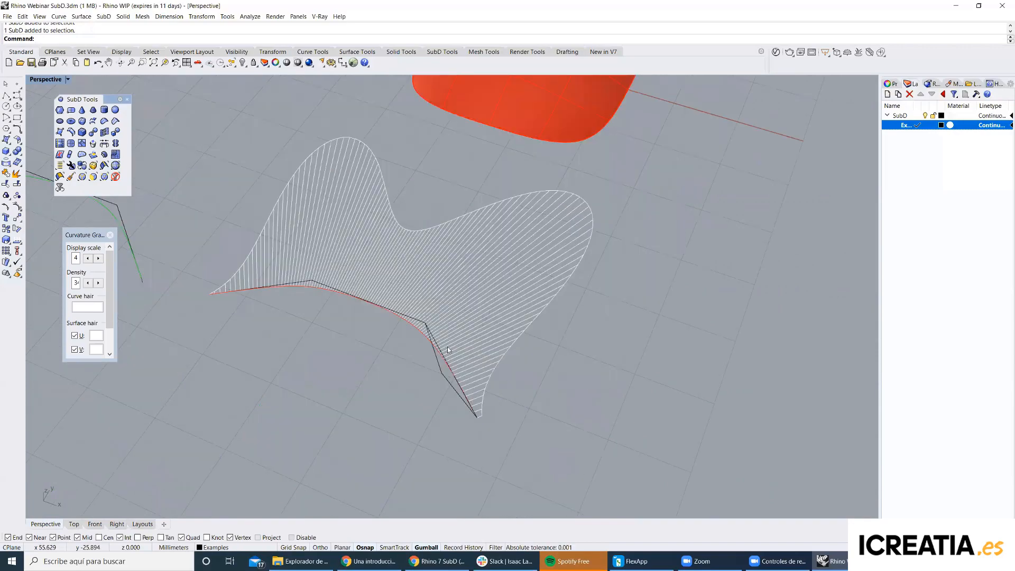
pyautogui.scroll(-5, 429, 231)
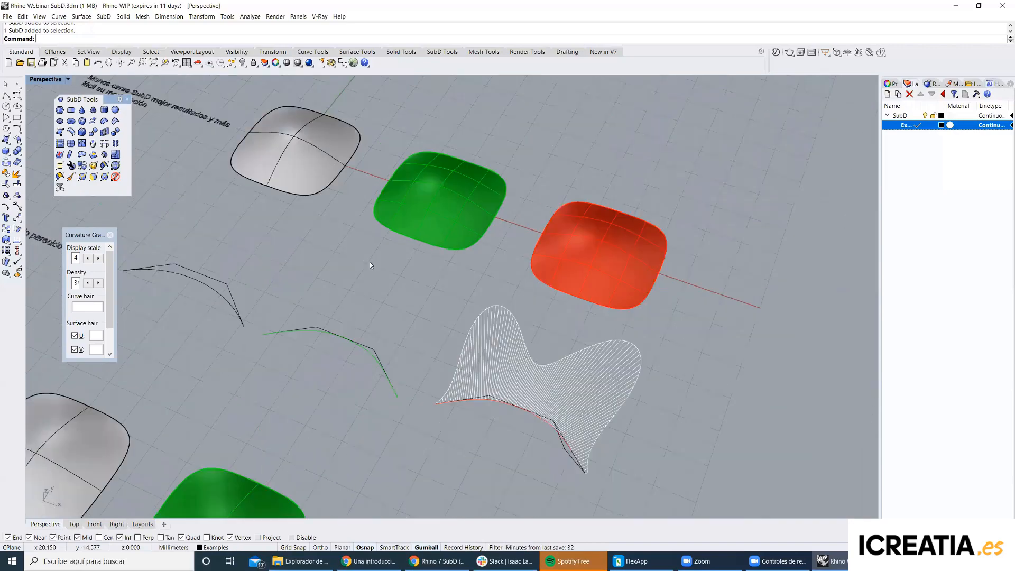
# Review the three SubDs beside the "4 vs 3" note and close the Curvature Graph dialog.
pyautogui.scroll(-4, 378, 240)
pyautogui.keyDown('shift'); pyautogui.moveTo(349, 348); pyautogui.dragTo(437, 319, button='right'); pyautogui.keyUp('shift')
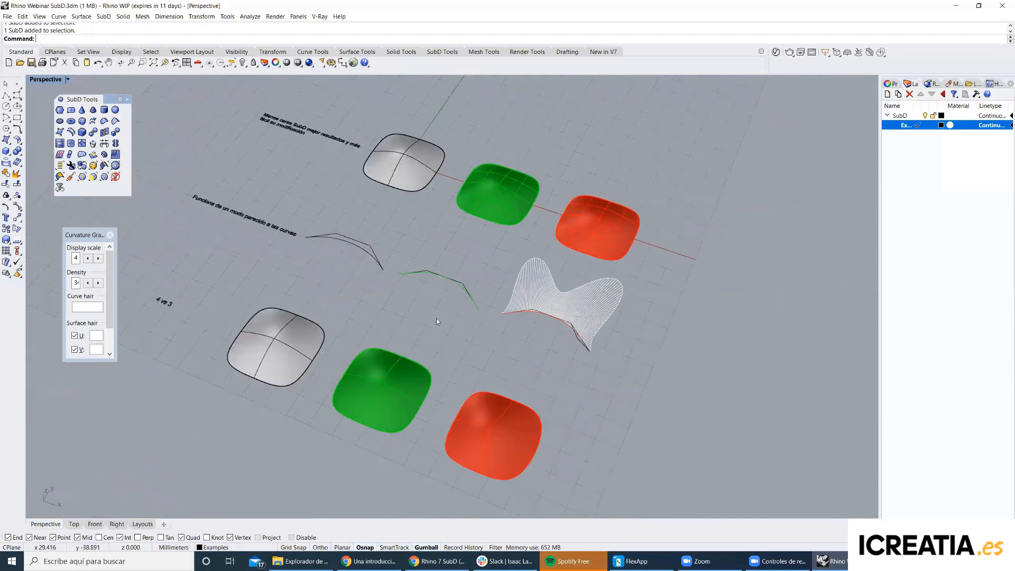
pyautogui.scroll(2, 436, 319)
pyautogui.scroll(-4, 436, 319)
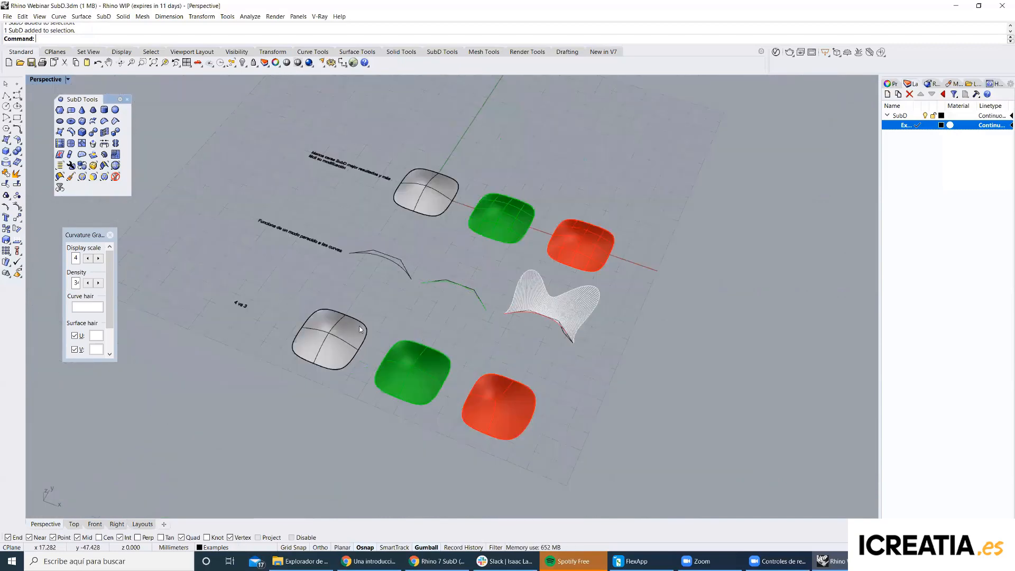
pyautogui.scroll(4, 353, 315)
pyautogui.keyDown('shift'); pyautogui.moveTo(354, 313); pyautogui.dragTo(366, 287, button='right'); pyautogui.keyUp('shift')
pyautogui.keyDown('shift'); pyautogui.moveTo(516, 366); pyautogui.dragTo(491, 346, button='right'); pyautogui.keyUp('shift')
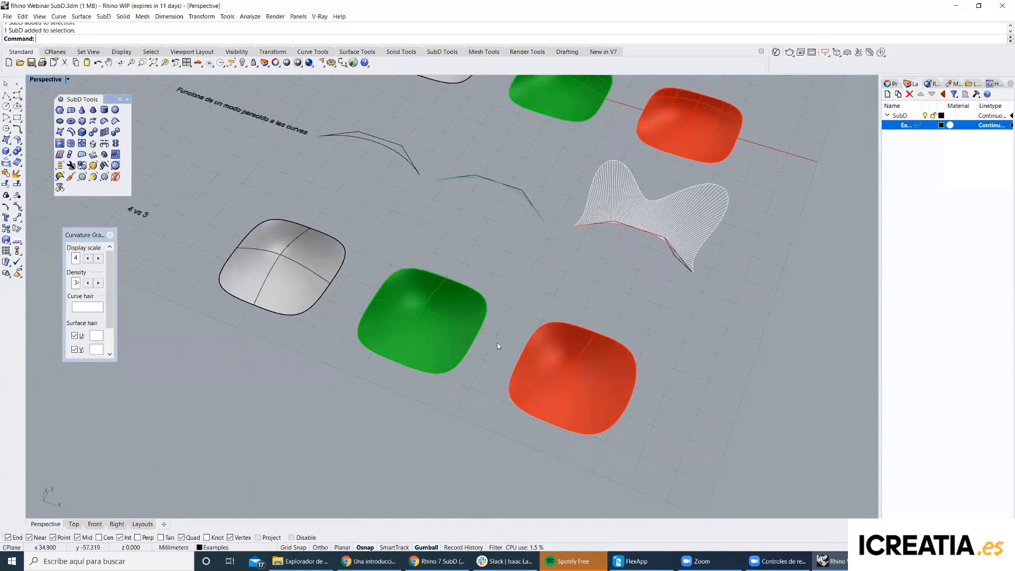
pyautogui.scroll(-2, 497, 346)
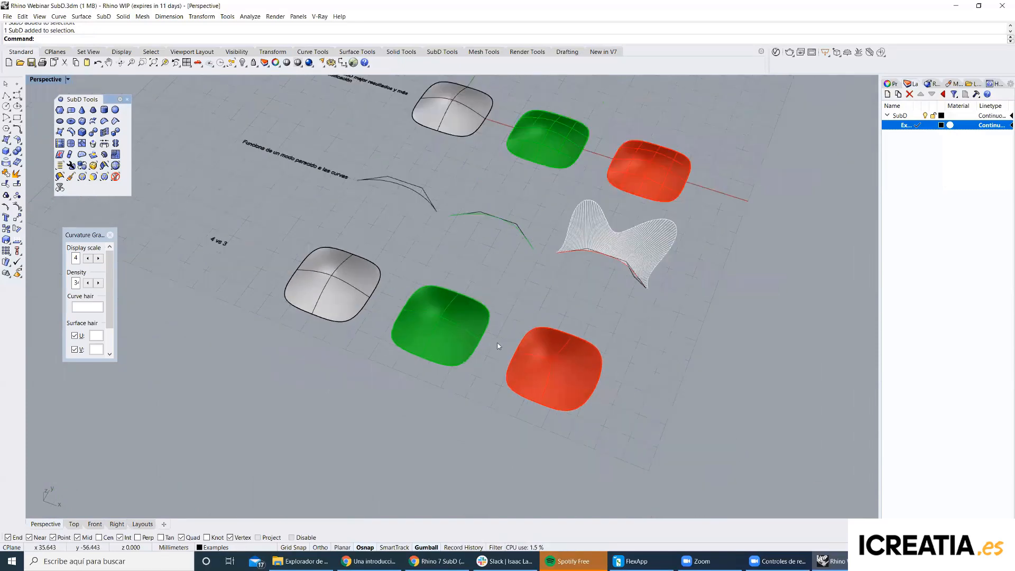
pyautogui.click(110, 234)
pyautogui.scroll(-4, 222, 242)
pyautogui.scroll(6, 324, 286)
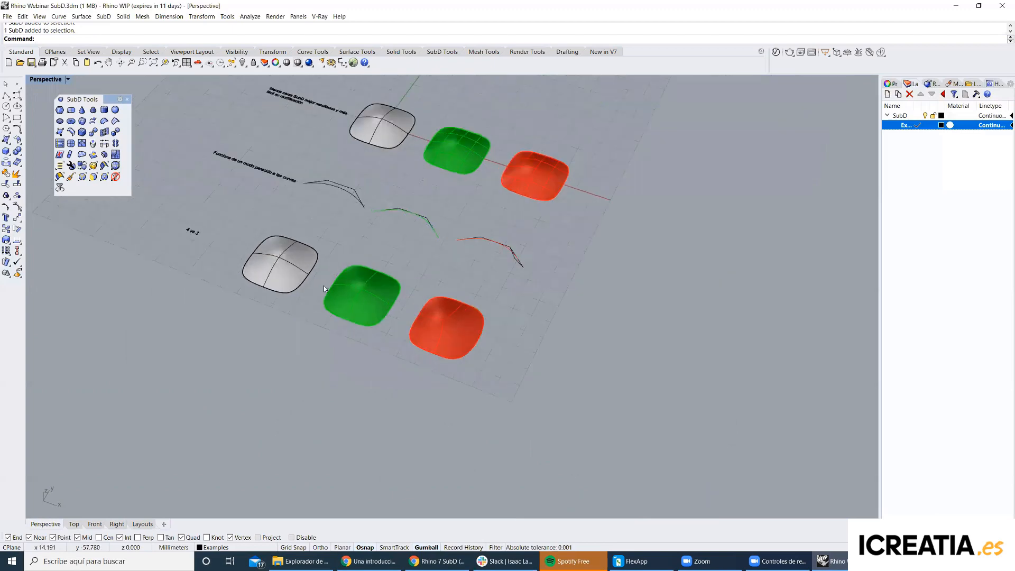
# Select the four faces of the grey SubD in the "4 vs 3" row one by one, and clear the selection.
pyautogui.keyDown('ctrl'); pyautogui.keyDown('shift'); pyautogui.click(275, 240); pyautogui.keyUp('shift'); pyautogui.keyUp('ctrl')
pyautogui.keyDown('ctrl'); pyautogui.keyDown('shift'); pyautogui.click(260, 272); pyautogui.keyUp('shift'); pyautogui.keyUp('ctrl')
pyautogui.keyDown('ctrl'); pyautogui.keyDown('shift'); pyautogui.click(218, 257); pyautogui.keyUp('shift'); pyautogui.keyUp('ctrl')
pyautogui.keyDown('ctrl'); pyautogui.keyDown('shift'); pyautogui.click(233, 220); pyautogui.keyUp('shift'); pyautogui.keyUp('ctrl')
pyautogui.click(320, 181)
# Select individual faces of the green SubD in the "4 vs 3" row to inspect its face layout, and clear the selection.
pyautogui.keyDown('ctrl'); pyautogui.keyDown('shift'); pyautogui.click(370, 273); pyautogui.keyUp('shift'); pyautogui.keyUp('ctrl')
pyautogui.scroll(3, 376, 271)
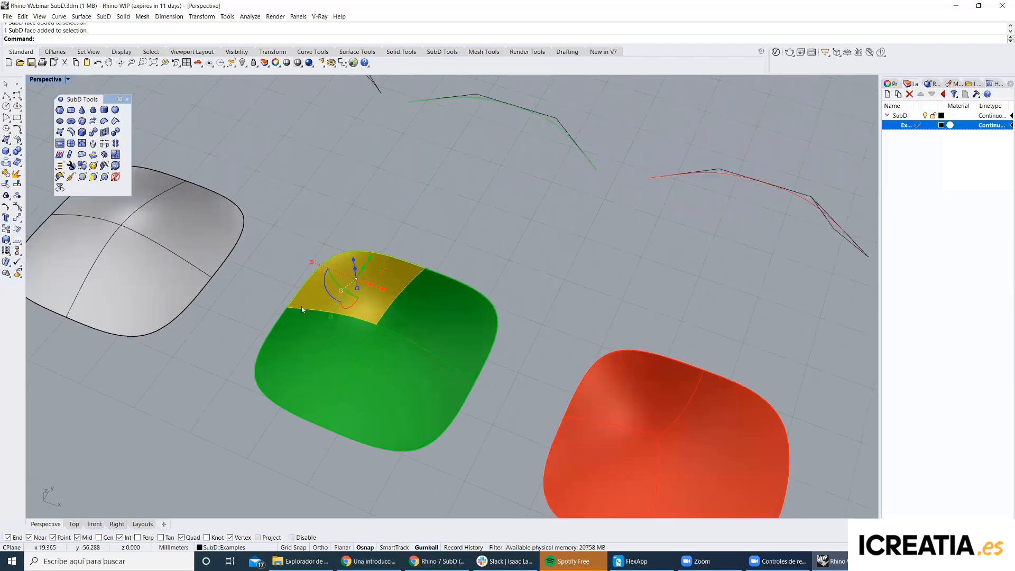
pyautogui.press('Escape')
pyautogui.keyDown('ctrl'); pyautogui.keyDown('shift'); pyautogui.click(362, 335); pyautogui.keyUp('shift'); pyautogui.keyUp('ctrl')
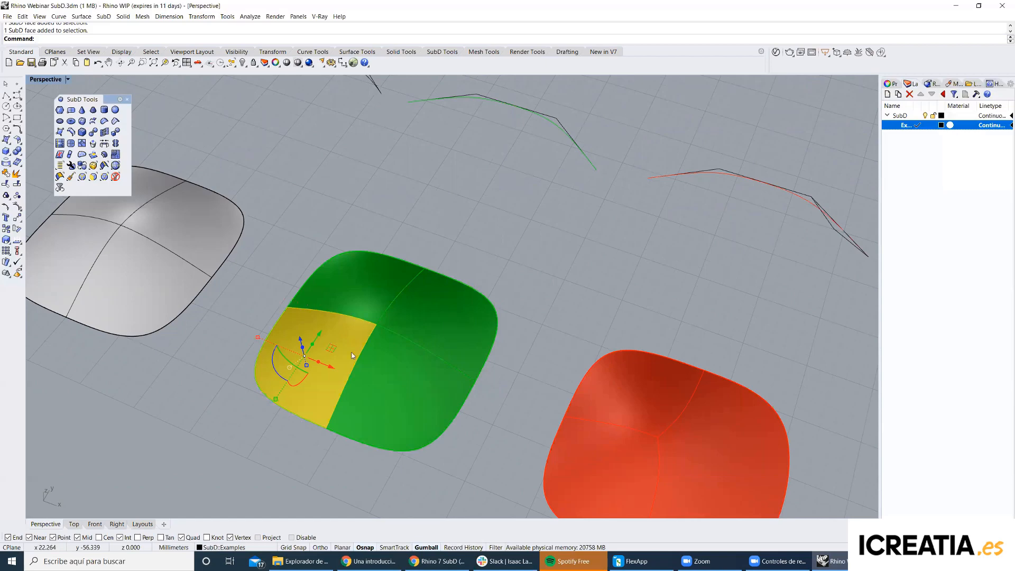
pyautogui.keyDown('shift'); pyautogui.moveTo(395, 321); pyautogui.dragTo(321, 259, button='right'); pyautogui.keyUp('shift')
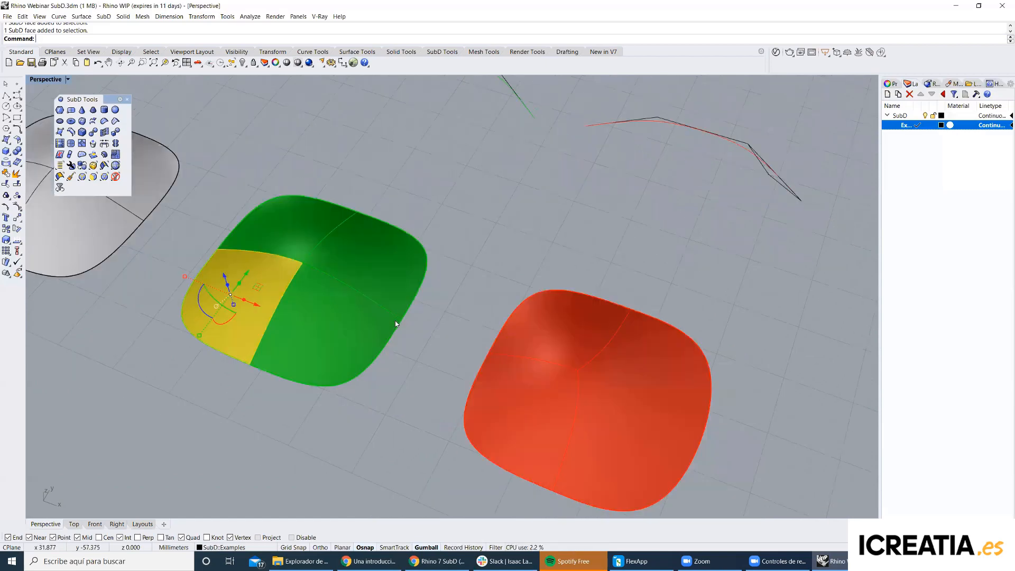
pyautogui.scroll(-2, 398, 321)
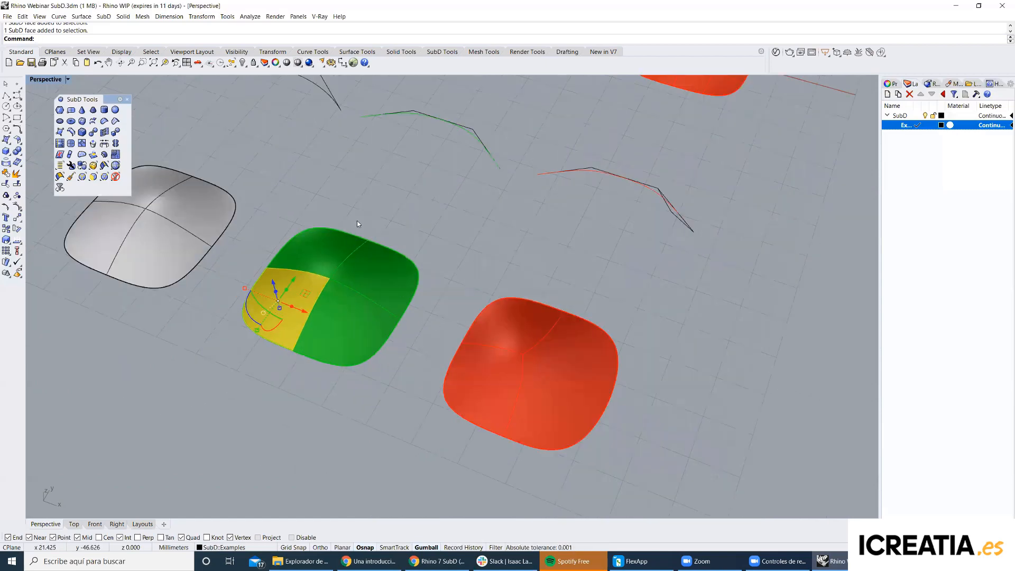
pyautogui.keyDown('shift'); pyautogui.moveTo(620, 368); pyautogui.dragTo(312, 268, button='right'); pyautogui.keyUp('shift')
pyautogui.press('Escape')
# Pick a SubD face in the "4 vs 3" row, deselect it, and examine the green dome's profile from a low side view.
pyautogui.keyDown('ctrl'); pyautogui.keyDown('shift'); pyautogui.click(460, 299); pyautogui.keyUp('shift'); pyautogui.keyUp('ctrl')
pyautogui.click(536, 305)
pyautogui.scroll(8, 475, 300)
pyautogui.scroll(-10, 512, 289)
pyautogui.scroll(7, 427, 228)
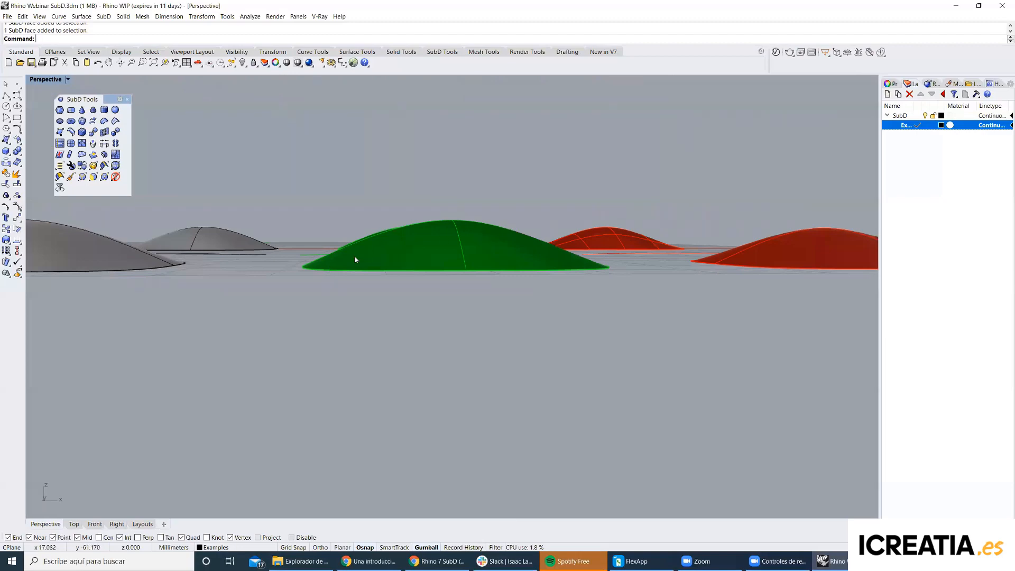
pyautogui.moveTo(376, 254); pyautogui.dragTo(495, 272, button='right')
# Select the large face spanning one side of the red SubD in the "4 vs 3" row to inspect its topology.
pyautogui.keyDown('shift'); pyautogui.moveTo(289, 362); pyautogui.dragTo(446, 314, button='right'); pyautogui.keyUp('shift')
pyautogui.click(394, 348)
pyautogui.keyDown('shift'); pyautogui.moveTo(656, 372); pyautogui.dragTo(457, 289, button='right'); pyautogui.keyUp('shift')
pyautogui.click(556, 308)
pyautogui.click(668, 294)
pyautogui.keyDown('ctrl'); pyautogui.keyDown('shift'); pyautogui.click(604, 313); pyautogui.keyUp('shift'); pyautogui.keyUp('ctrl')
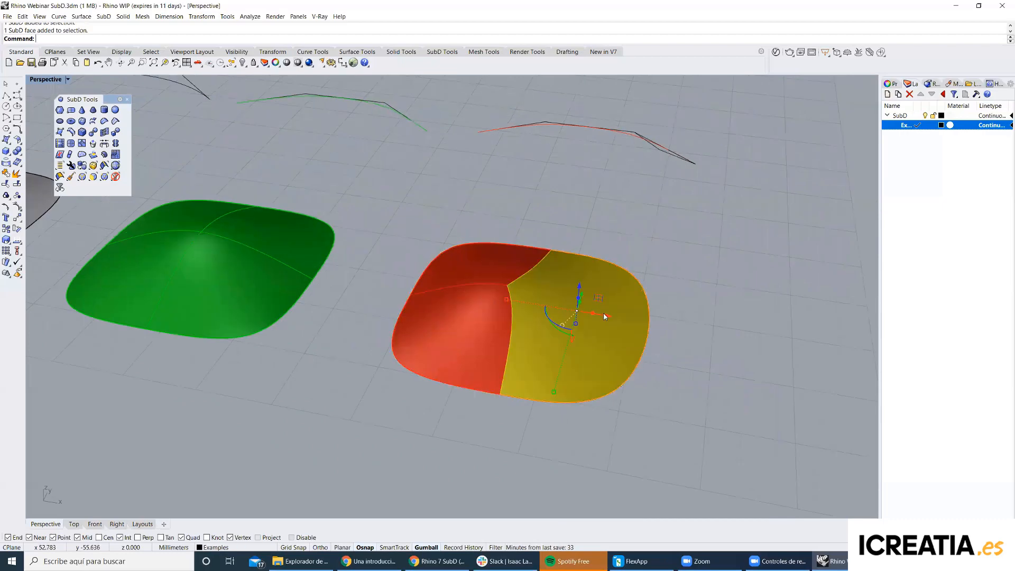
# Show the SubDs in flat display and trace the large red face with a closed polyline through its five corners.
pyautogui.keyDown('shift'); pyautogui.moveTo(652, 270); pyautogui.dragTo(534, 252, button='right'); pyautogui.keyUp('shift')
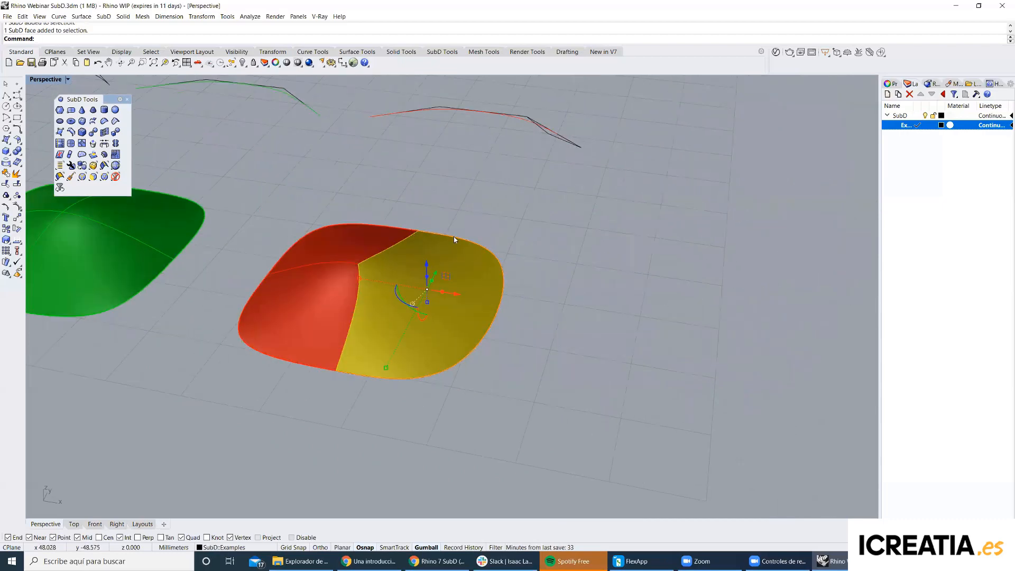
pyautogui.press('Tab')
pyautogui.moveTo(484, 231); pyautogui.dragTo(248, 129, button='right')
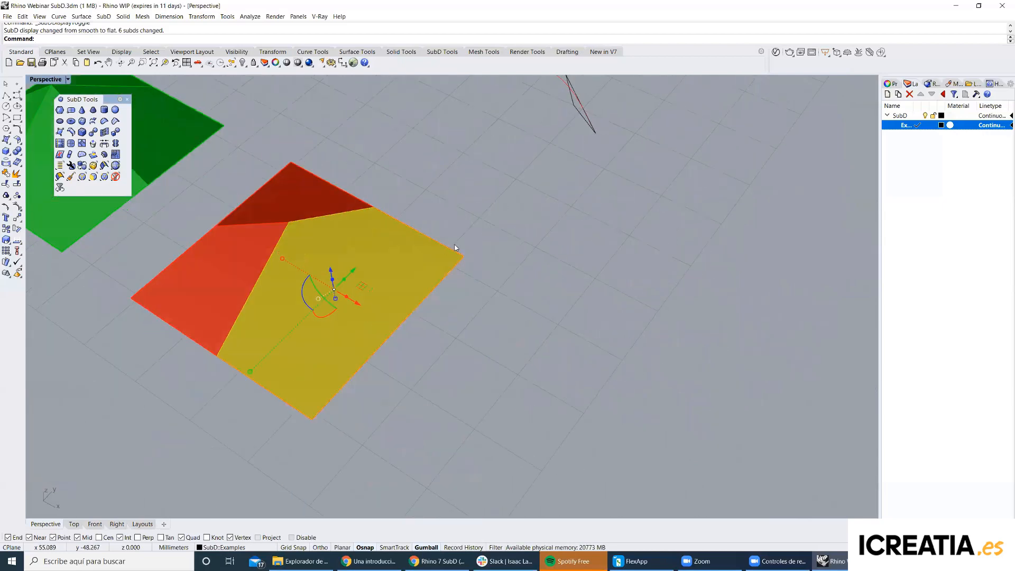
pyautogui.click(7, 97)
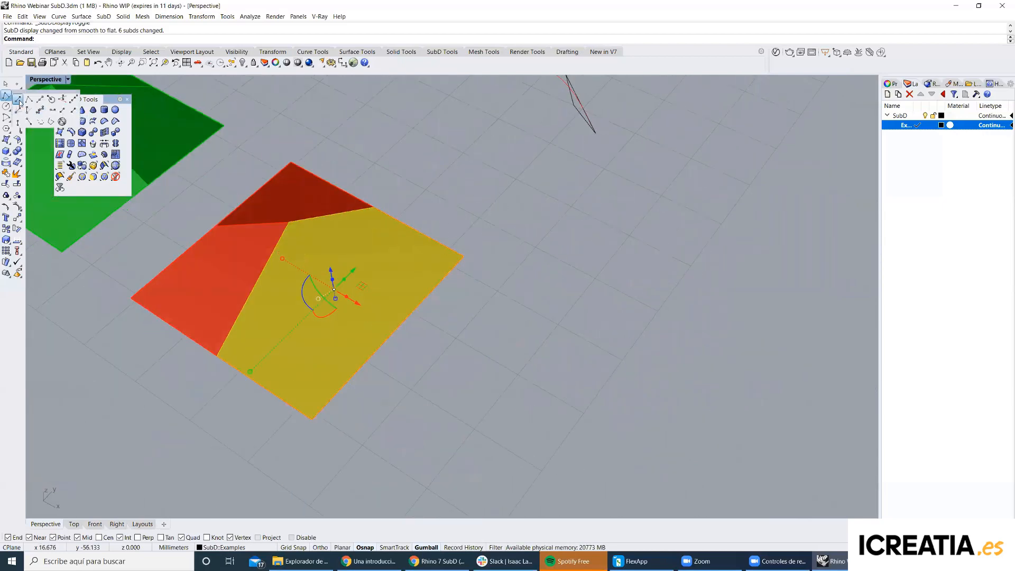
pyautogui.click(30, 102)
pyautogui.click(375, 208)
pyautogui.click(464, 256)
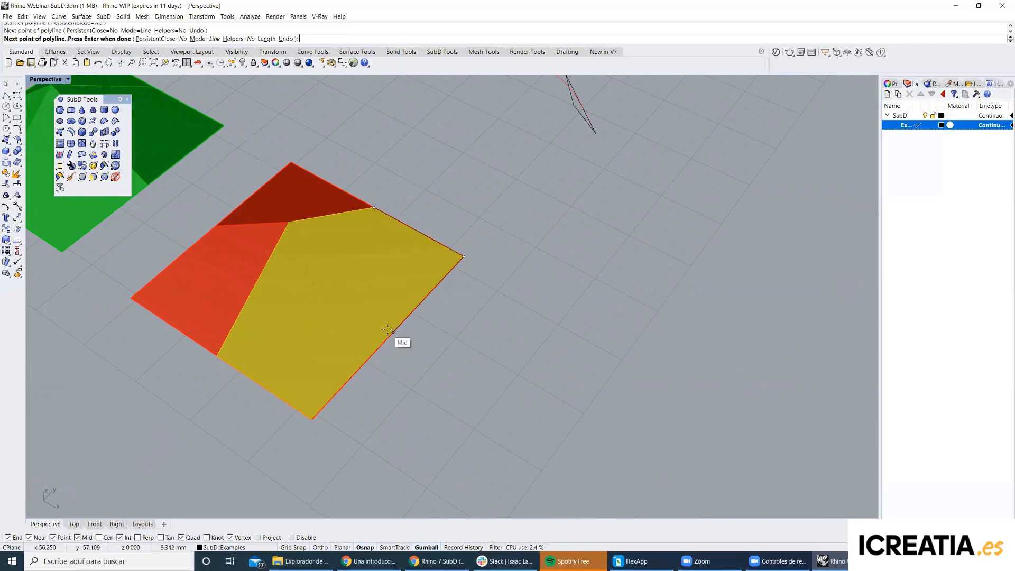
pyautogui.click(312, 419)
pyautogui.click(217, 356)
pyautogui.click(289, 222)
pyautogui.click(373, 208)
pyautogui.rightClick(374, 207)
pyautogui.press('Escape')
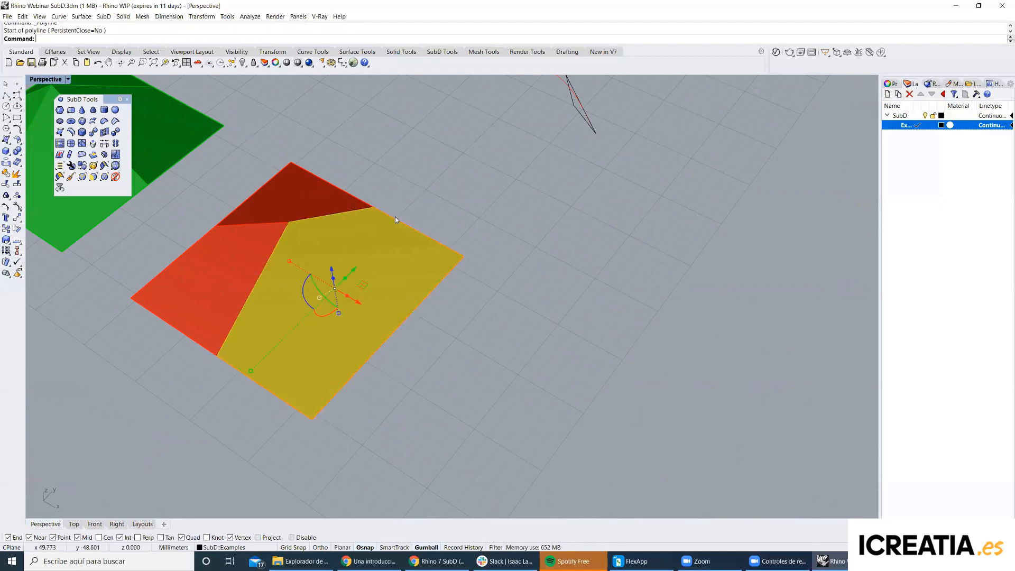
# Delete the traced polyline, return the SubDs to smooth display, and clear the selection.
pyautogui.click(395, 219)
pyautogui.click(439, 241)
pyautogui.press('Delete')
pyautogui.moveTo(439, 242); pyautogui.dragTo(388, 296, button='right')
pyautogui.press('Tab')
pyautogui.click(389, 316)
pyautogui.press('Escape')
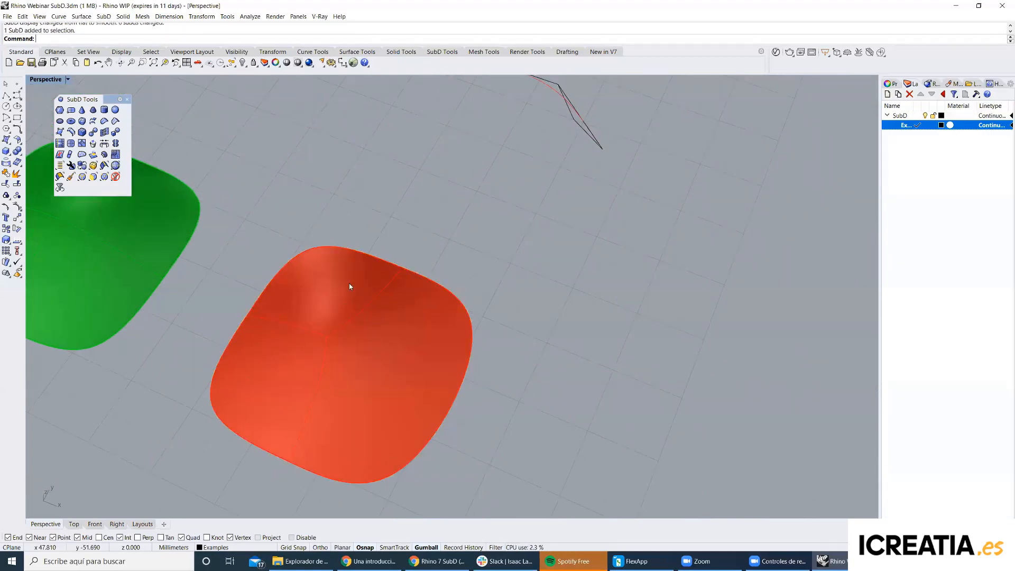
# Examine the profile of the red SubD in the "4 vs 3" row from a low side view.
pyautogui.keyDown('shift'); pyautogui.moveTo(289, 317); pyautogui.dragTo(443, 279, button='right'); pyautogui.keyUp('shift')
pyautogui.moveTo(420, 290); pyautogui.dragTo(426, 242, button='right')
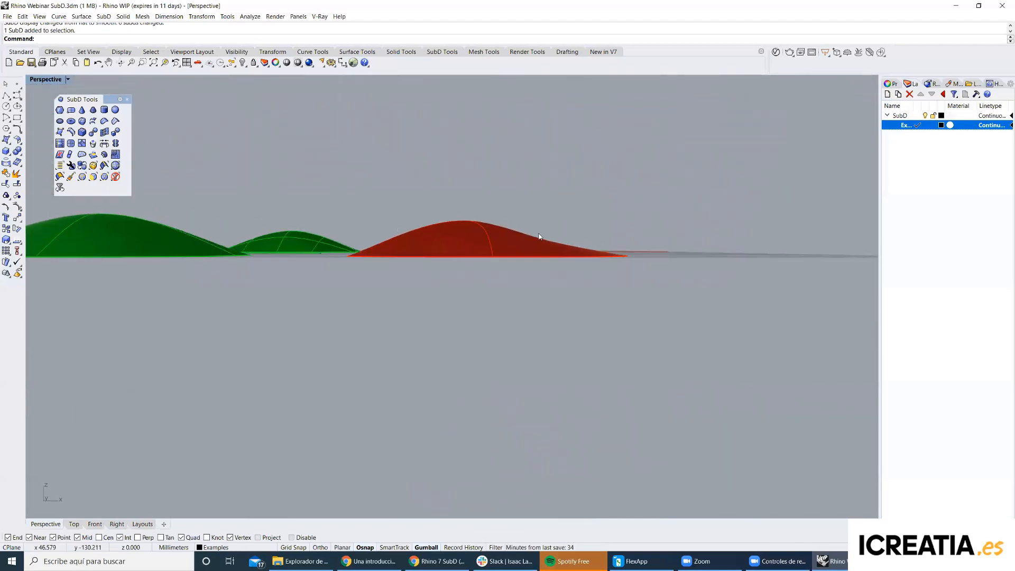
pyautogui.moveTo(605, 256); pyautogui.dragTo(465, 237, button='right')
pyautogui.moveTo(554, 248); pyautogui.dragTo(557, 292, button='right')
# Select the red curve example and the large red SubD in turn to compare their shapes, and clear the selection.
pyautogui.click(559, 230)
pyautogui.scroll(6, 533, 215)
pyautogui.click(533, 216)
pyautogui.scroll(-4, 533, 216)
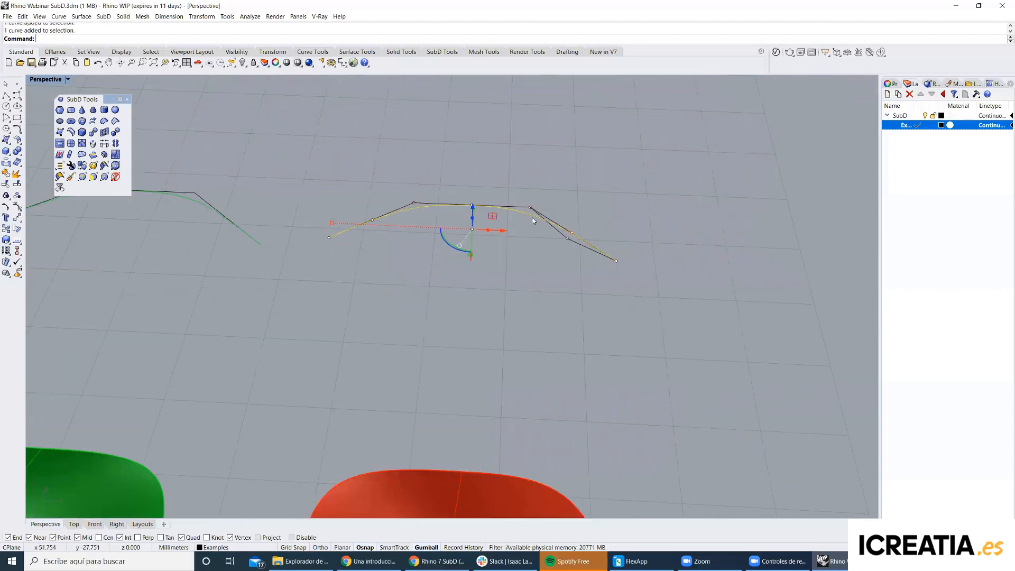
pyautogui.scroll(-3, 533, 221)
pyautogui.moveTo(493, 325); pyautogui.dragTo(534, 272, button='right')
pyautogui.click(535, 272)
pyautogui.moveTo(621, 284); pyautogui.dragTo(601, 293, button='right')
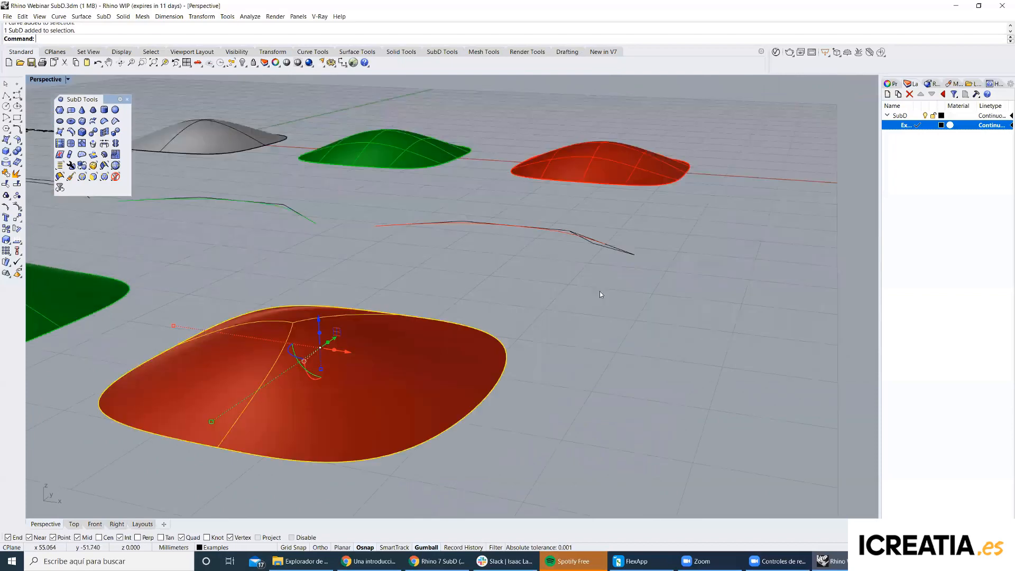
pyautogui.scroll(-3, 526, 254)
pyautogui.moveTo(525, 254); pyautogui.dragTo(423, 286, button='right')
pyautogui.press('Escape')
# Try moving an edge of the green SubD in the "4 vs 3" row, and undo the move.
pyautogui.moveTo(374, 264); pyautogui.dragTo(422, 257, button='right')
pyautogui.scroll(3, 422, 258)
pyautogui.click(424, 278)
pyautogui.press('Escape')
pyautogui.keyDown('ctrl'); pyautogui.keyDown('shift'); pyautogui.click(461, 319); pyautogui.keyUp('shift'); pyautogui.keyUp('ctrl')
pyautogui.moveTo(481, 330); pyautogui.dragTo(568, 282)
pyautogui.hotkey('ctrl', 'z')
# Move the outer edge of the red SubD's large face outward along X and examine the stretched profile from a low side view.
pyautogui.scroll(5, 568, 307)
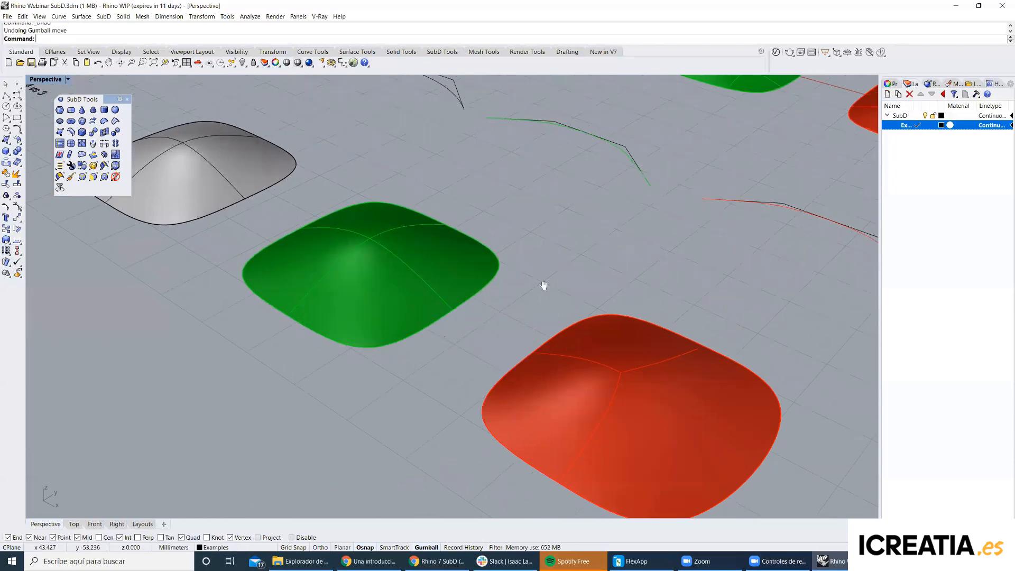
pyautogui.keyDown('ctrl'); pyautogui.keyDown('shift'); pyautogui.click(585, 357); pyautogui.keyUp('shift'); pyautogui.keyUp('ctrl')
pyautogui.moveTo(610, 362); pyautogui.dragTo(680, 399)
pyautogui.moveTo(614, 392); pyautogui.dragTo(531, 211, button='right')
pyautogui.moveTo(684, 235); pyautogui.dragTo(571, 201, button='right')
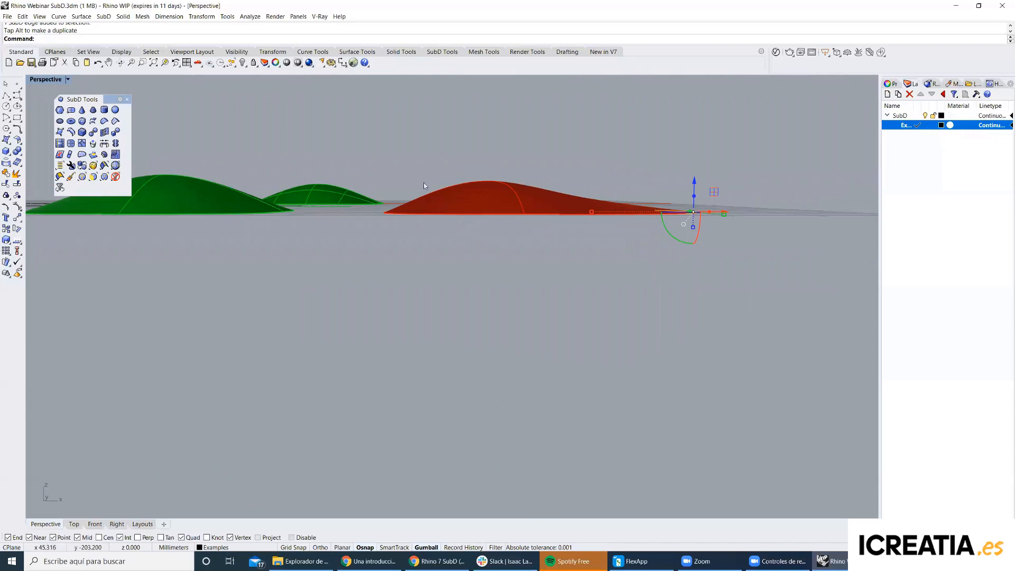
# Select an inner edge of the green SubD and the whole stretched red SubD in turn to compare layouts, and clear the selection.
pyautogui.moveTo(620, 211); pyautogui.dragTo(394, 270, button='right')
pyautogui.keyDown('ctrl'); pyautogui.keyDown('shift'); pyautogui.doubleClick(325, 254); pyautogui.keyUp('shift'); pyautogui.keyUp('ctrl')
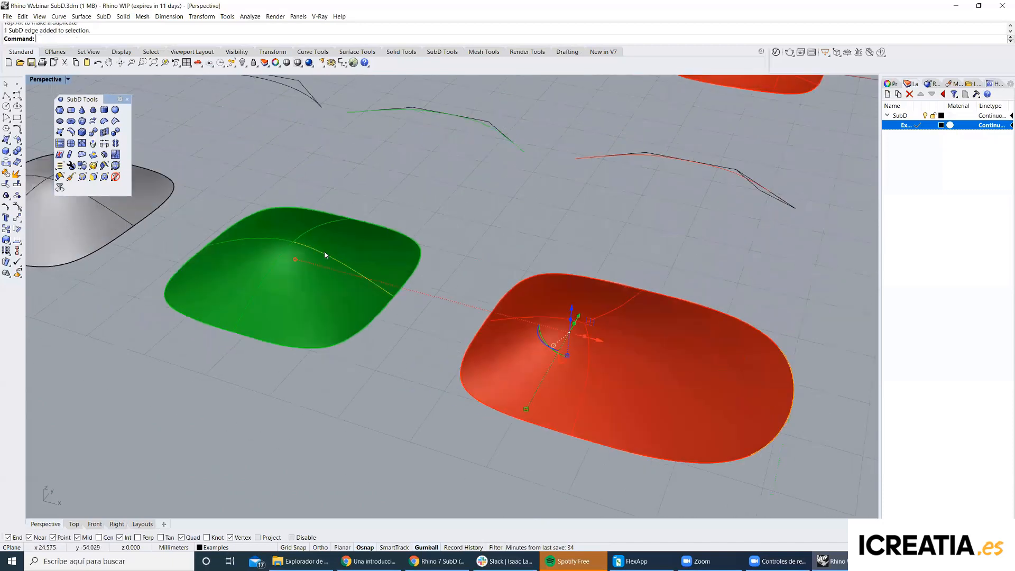
pyautogui.press('Escape')
pyautogui.keyDown('shift'); pyautogui.moveTo(556, 330); pyautogui.dragTo(451, 299, button='right'); pyautogui.keyUp('shift')
pyautogui.click(451, 296)
pyautogui.click(521, 218)
pyautogui.keyDown('shift'); pyautogui.moveTo(434, 271); pyautogui.dragTo(460, 277, button='right'); pyautogui.keyUp('shift')
pyautogui.click(468, 307)
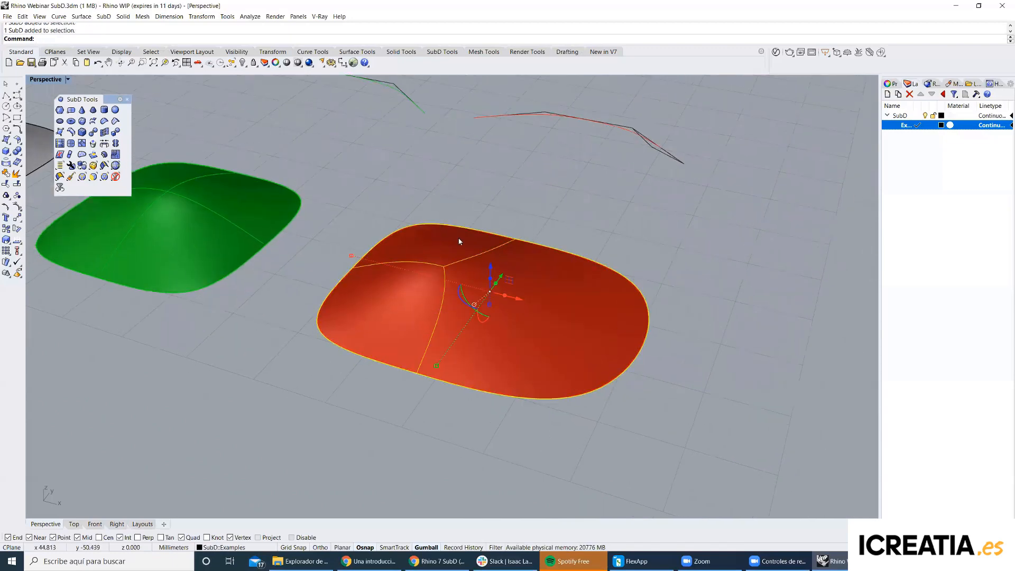
pyautogui.click(417, 187)
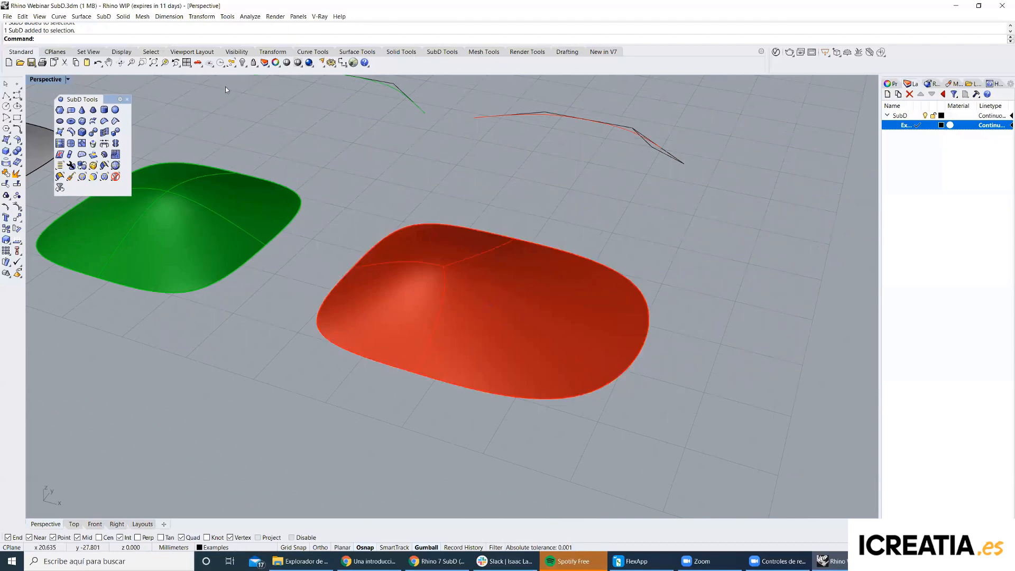
# In flat display, insert an edge across the red SubD parallel to its far long side, passing close to the apex.
pyautogui.click(70, 132)
pyautogui.press('Tab')
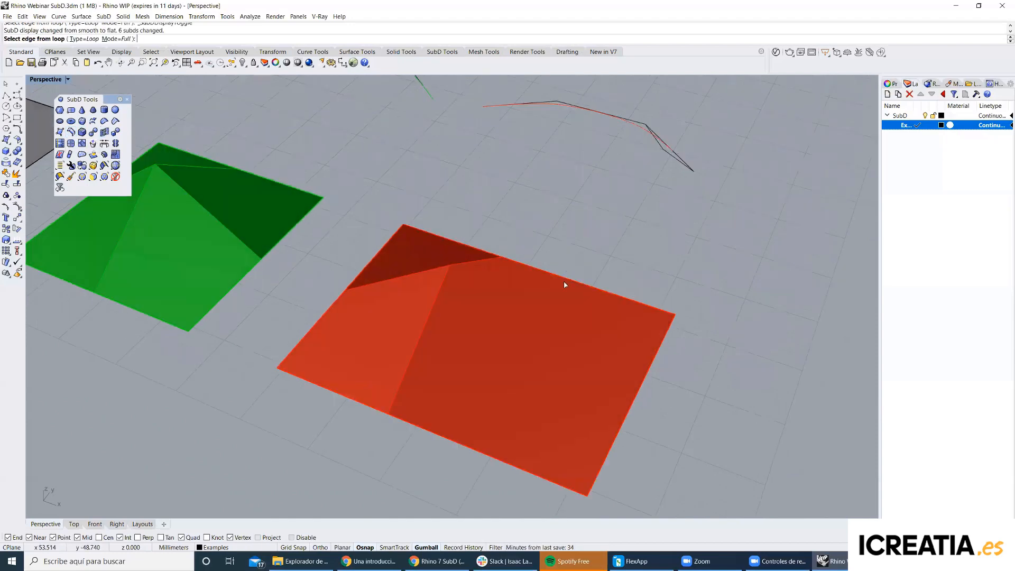
pyautogui.moveTo(571, 272); pyautogui.dragTo(557, 319, button='right')
pyautogui.click(559, 312)
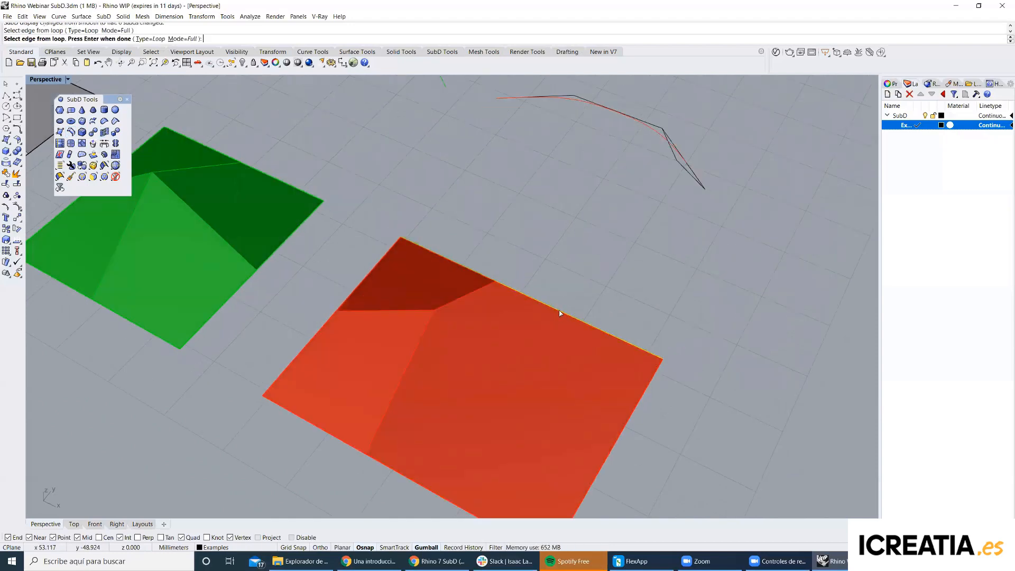
pyautogui.press('Return')
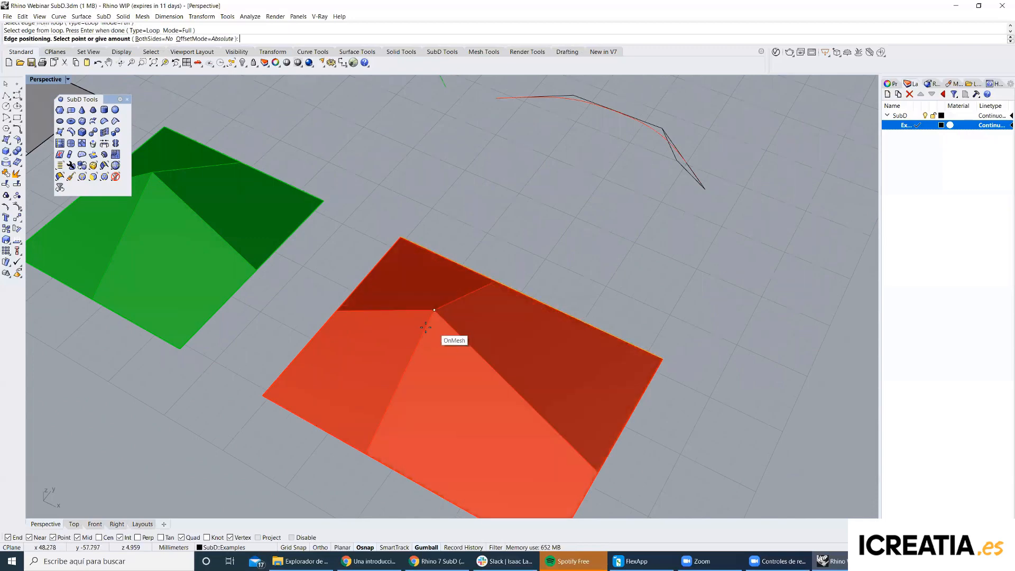
pyautogui.moveTo(453, 299); pyautogui.dragTo(493, 275, button='right')
pyautogui.click(463, 375)
pyautogui.press('Tab')
pyautogui.press('Tab')
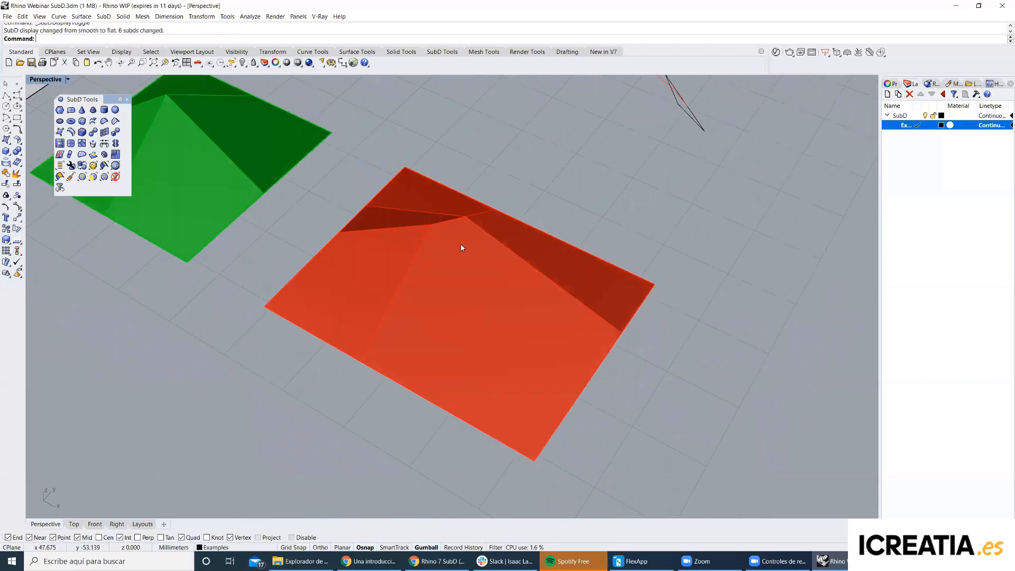
# Merge the narrow extra face beside the red SubD's apex with its neighbouring face using MergeFaces.
pyautogui.click(60, 154)
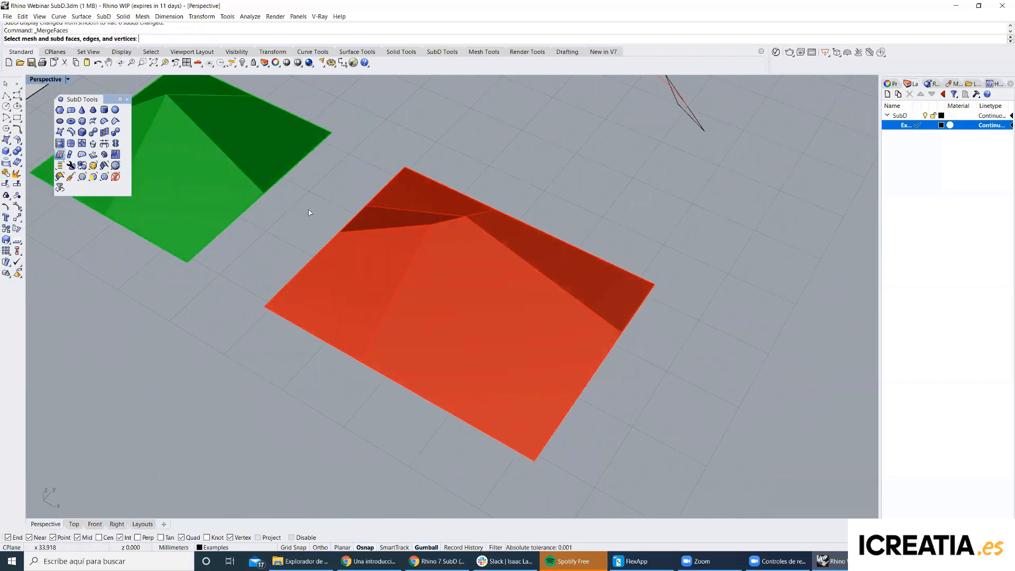
pyautogui.click(383, 228)
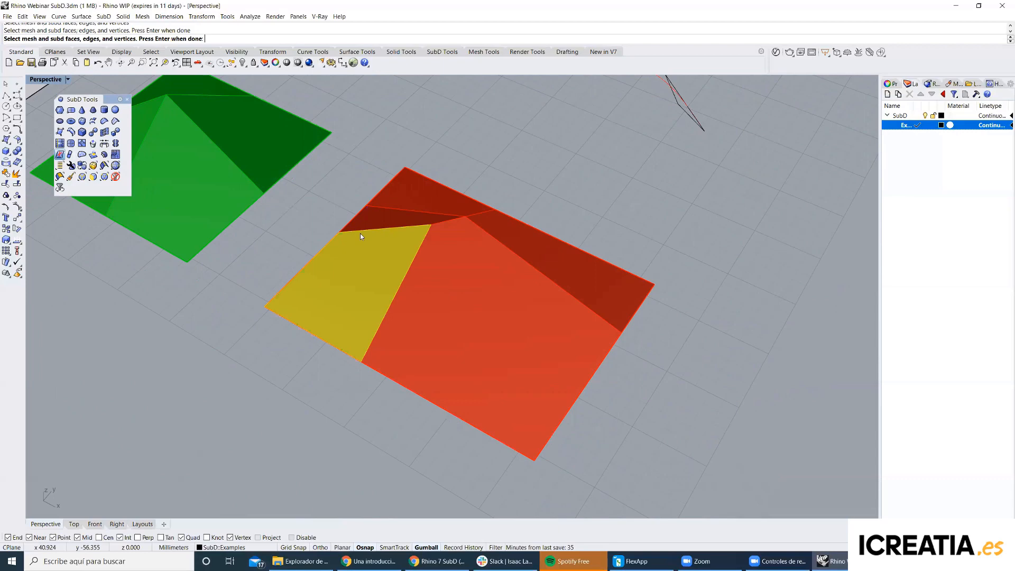
pyautogui.press('Return')
pyautogui.press('Return')
pyautogui.click(366, 231)
pyautogui.press('Return')
pyautogui.moveTo(367, 230); pyautogui.dragTo(432, 178, button='right')
# Move the red SubD's inner vertex along Y toward the middle of the shape and return the SubDs to smooth display.
pyautogui.press('Escape')
pyautogui.keyDown('ctrl'); pyautogui.keyDown('shift'); pyautogui.click(453, 275); pyautogui.keyUp('shift'); pyautogui.keyUp('ctrl')
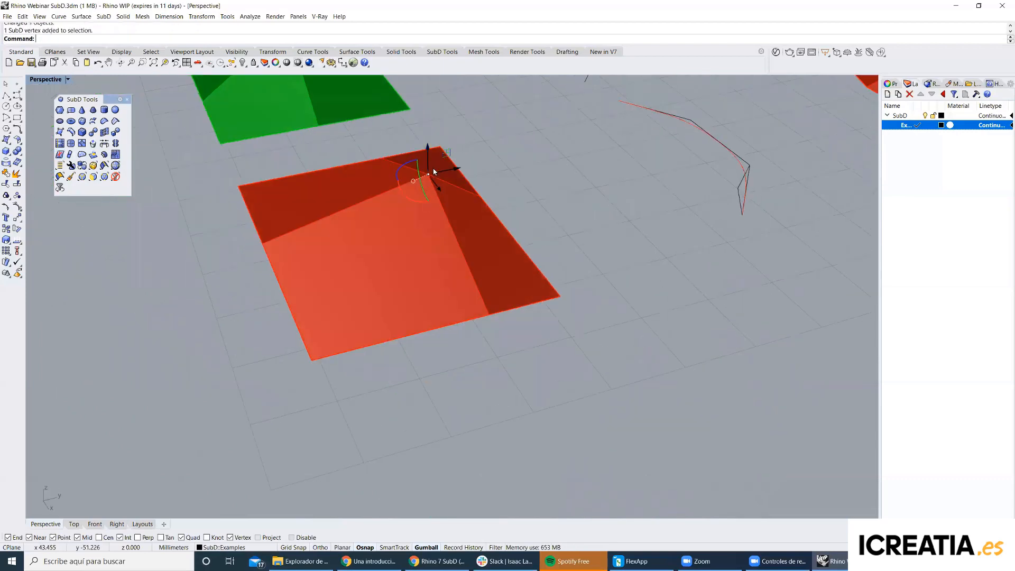
pyautogui.moveTo(457, 169); pyautogui.dragTo(411, 177)
pyautogui.click(513, 313)
pyautogui.moveTo(514, 313); pyautogui.dragTo(468, 261, button='right')
pyautogui.press('Tab')
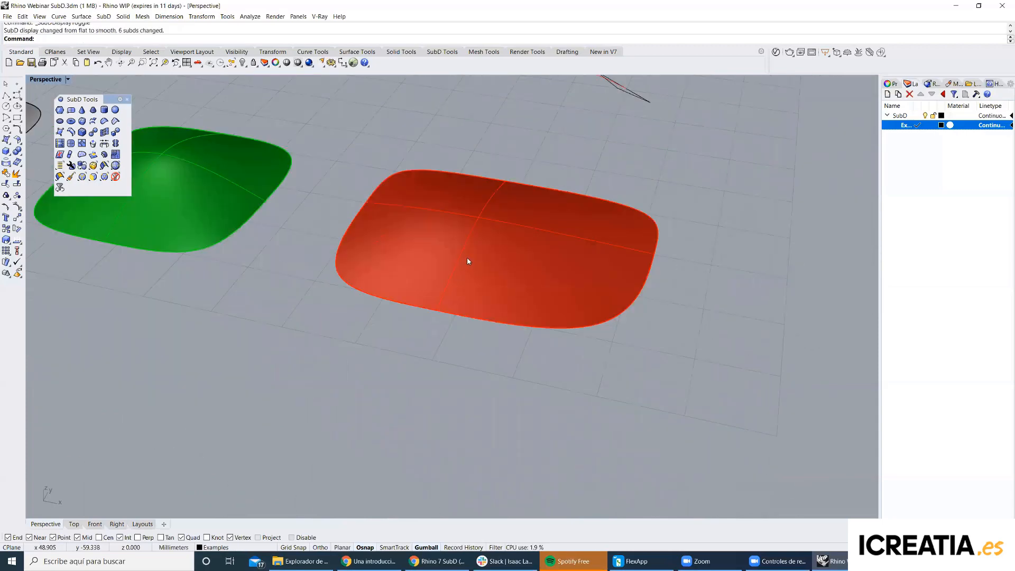
# Compare the reworked four-face red SubD with the other examples in an overview of all three rows.
pyautogui.scroll(-5, 467, 238)
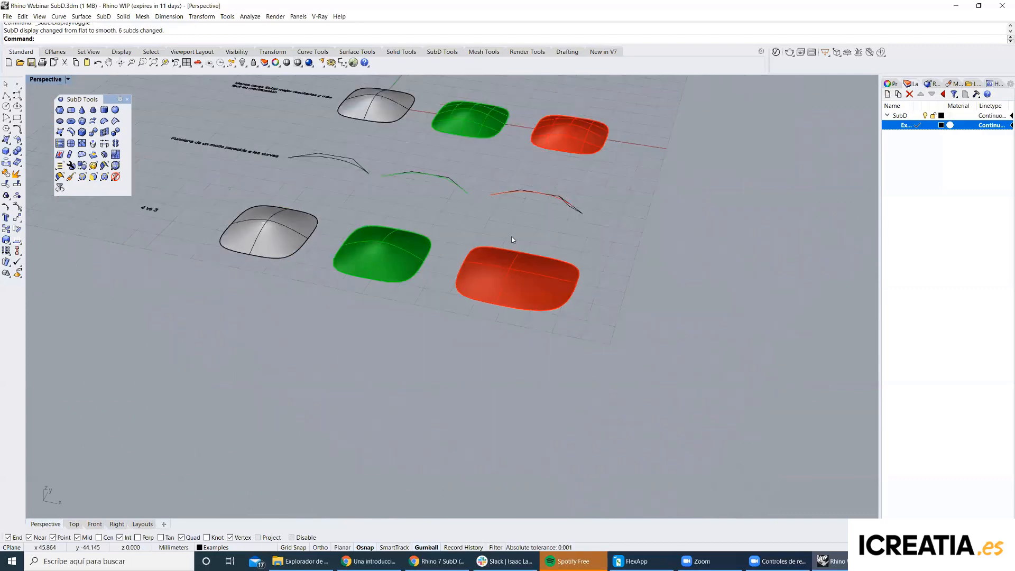
pyautogui.scroll(5, 527, 277)
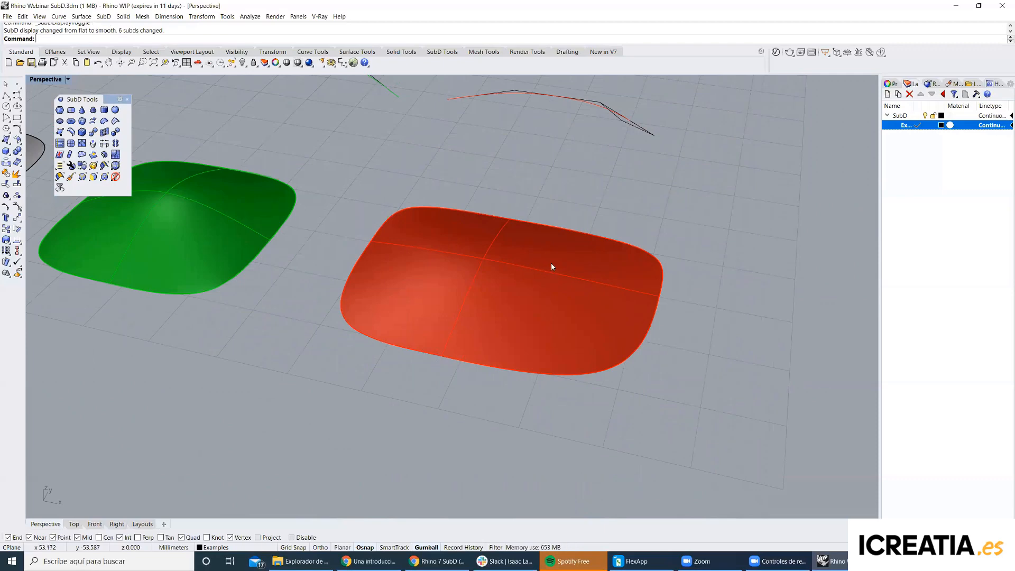
pyautogui.scroll(-3, 552, 265)
pyautogui.scroll(3, 535, 236)
pyautogui.scroll(-15, 510, 322)
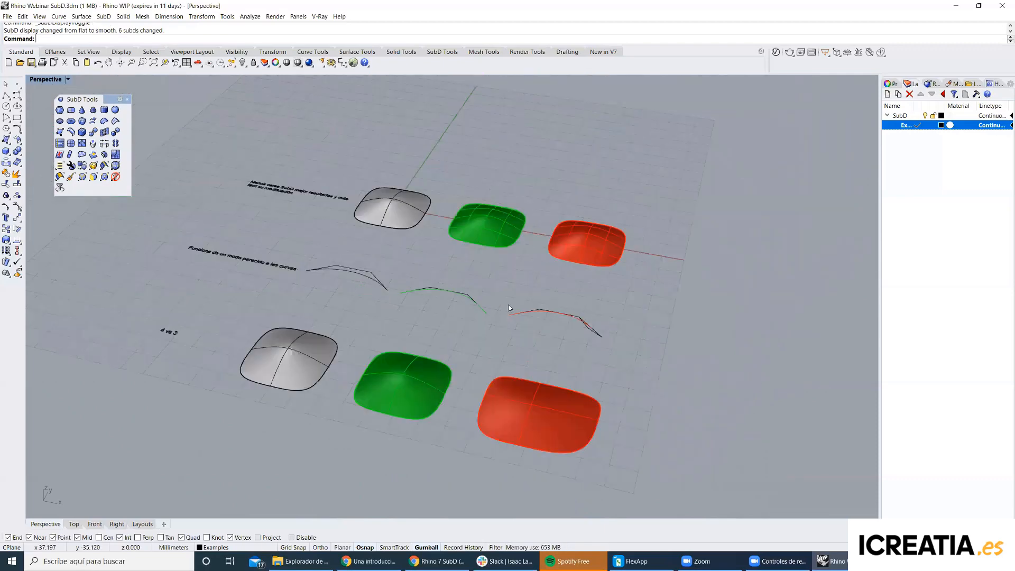
pyautogui.scroll(12, 480, 211)
# Create a rectangular SubD plane with 2 by 2 faces in the empty area behind the first example row, and select it.
pyautogui.keyDown('shift'); pyautogui.moveTo(439, 188); pyautogui.dragTo(399, 305, button='right'); pyautogui.keyUp('shift')
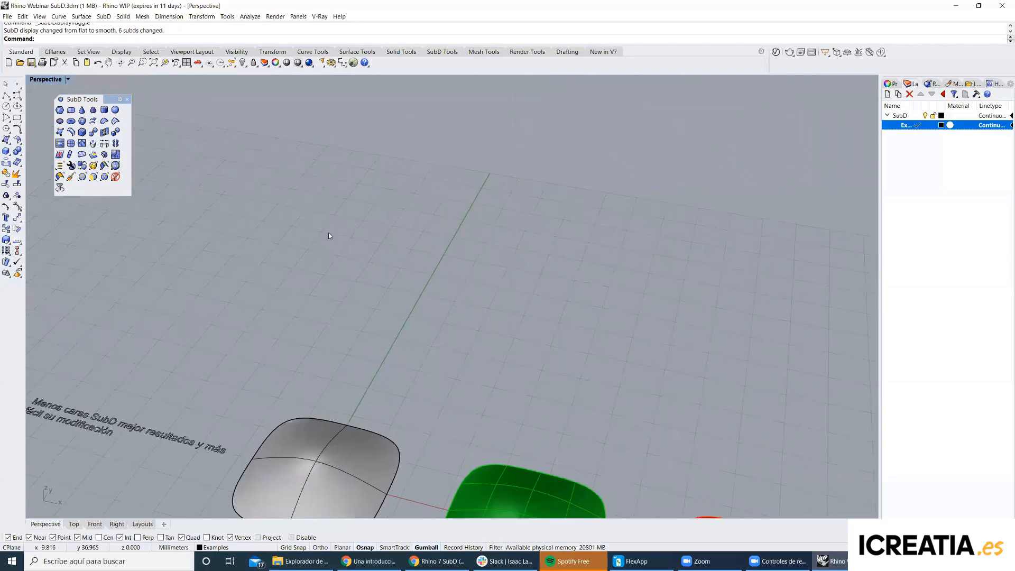
pyautogui.scroll(-4, 358, 265)
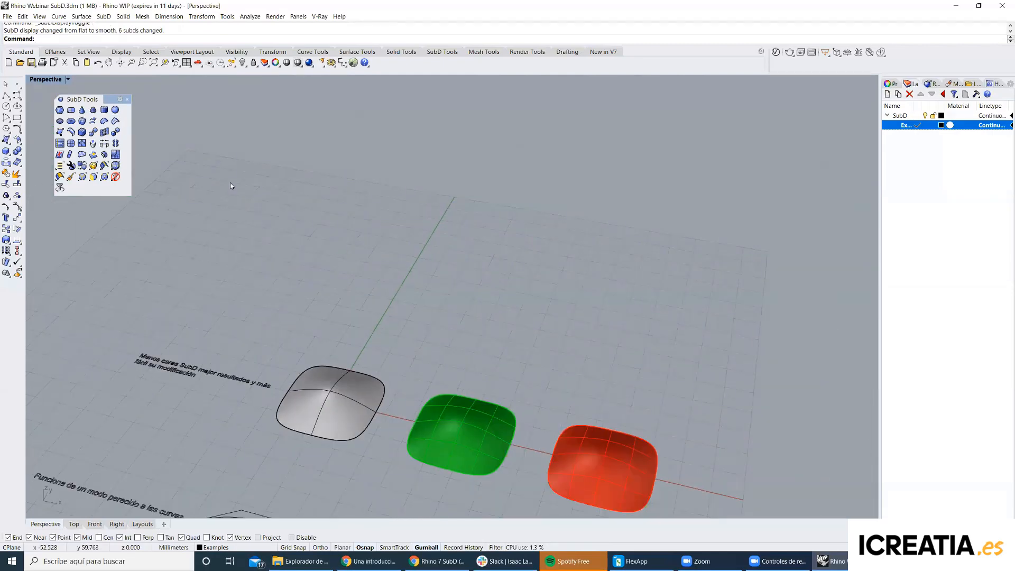
pyautogui.moveTo(391, 186); pyautogui.dragTo(337, 229, button='right')
pyautogui.keyDown('shift'); pyautogui.moveTo(216, 340); pyautogui.dragTo(117, 402, button='right'); pyautogui.keyUp('shift')
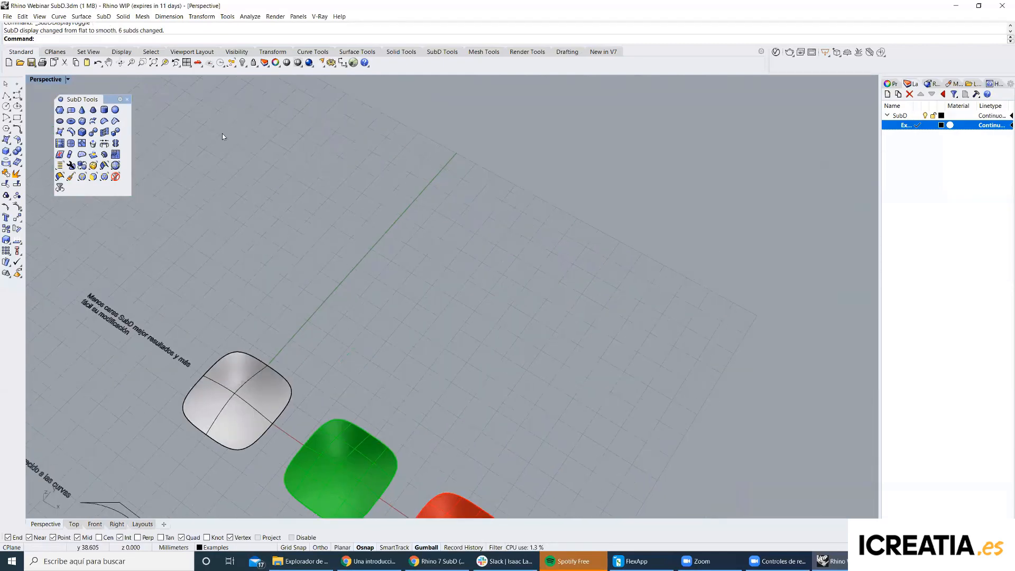
pyautogui.click(74, 111)
pyautogui.click(295, 275)
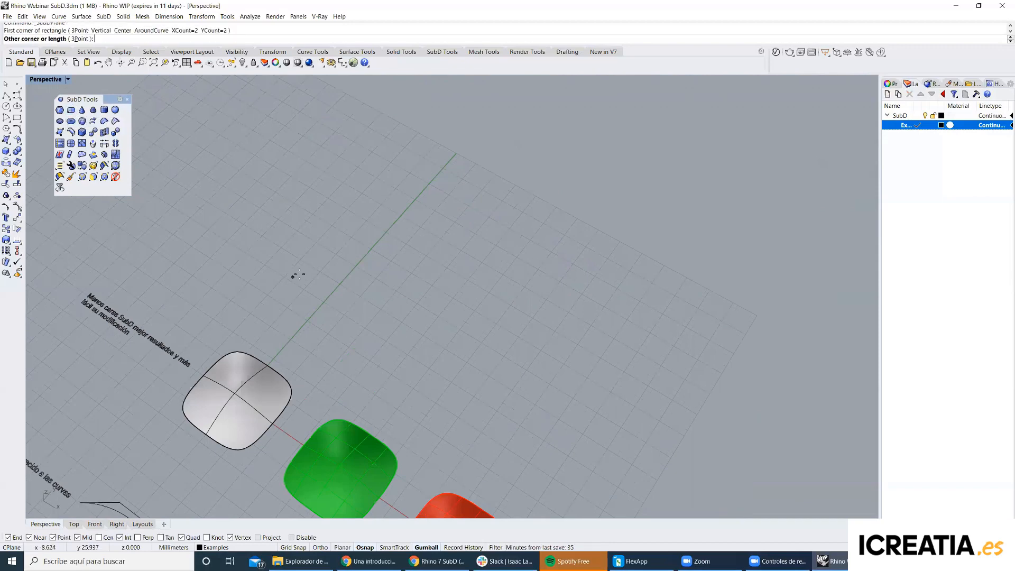
pyautogui.click(601, 291)
pyautogui.click(528, 310)
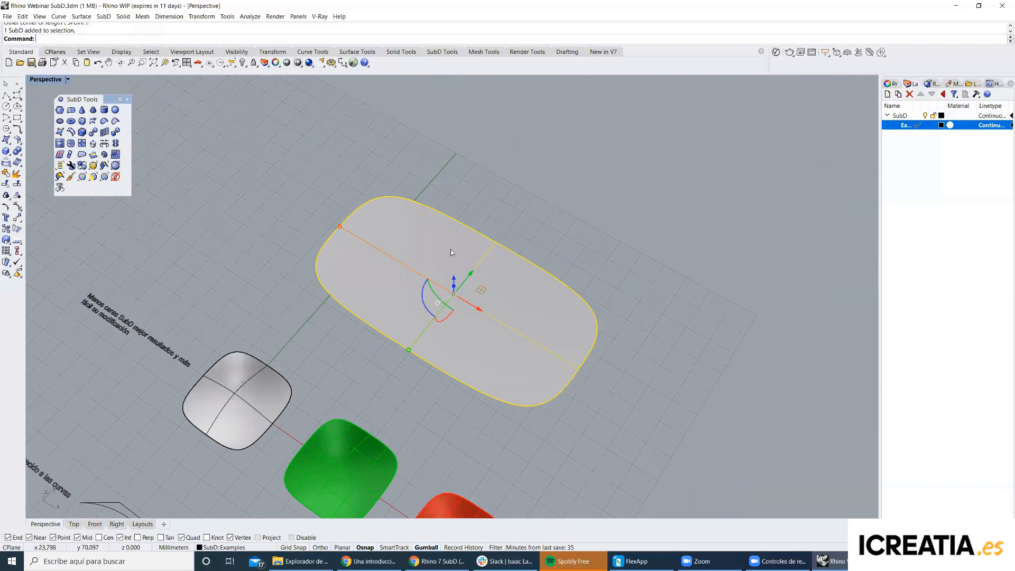
# Show the SubDs in flat display and raise the centre vertex of the new plane vertically.
pyautogui.press('Tab')
pyautogui.keyDown('ctrl'); pyautogui.keyDown('shift'); pyautogui.click(454, 293); pyautogui.keyUp('shift'); pyautogui.keyUp('ctrl')
pyautogui.moveTo(456, 284); pyautogui.dragTo(456, 210)
pyautogui.click(497, 237)
# Pull another component of the SubD plane up into a tall peak, and return to smooth display.
pyautogui.keyDown('ctrl'); pyautogui.keyDown('shift'); pyautogui.click(482, 279); pyautogui.keyUp('shift'); pyautogui.keyUp('ctrl')
pyautogui.moveTo(483, 279); pyautogui.dragTo(465, 320, button='right')
pyautogui.scroll(-5, 501, 315)
pyautogui.scroll(5, 542, 426)
pyautogui.keyDown('shift'); pyautogui.moveTo(542, 426); pyautogui.dragTo(486, 370, button='right'); pyautogui.keyUp('shift')
pyautogui.moveTo(476, 351); pyautogui.dragTo(477, 187)
pyautogui.press('Escape')
pyautogui.press('Tab')
# Inspect the deformed SubD plane from another angle, and delete it.
pyautogui.moveTo(500, 254); pyautogui.dragTo(388, 248, button='right')
pyautogui.click(388, 249)
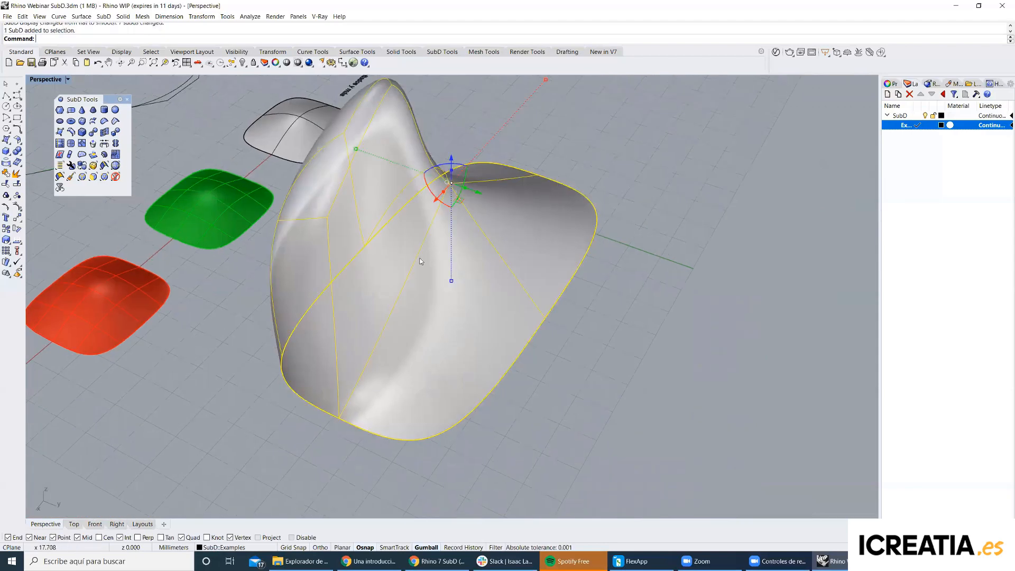
pyautogui.press('Delete')
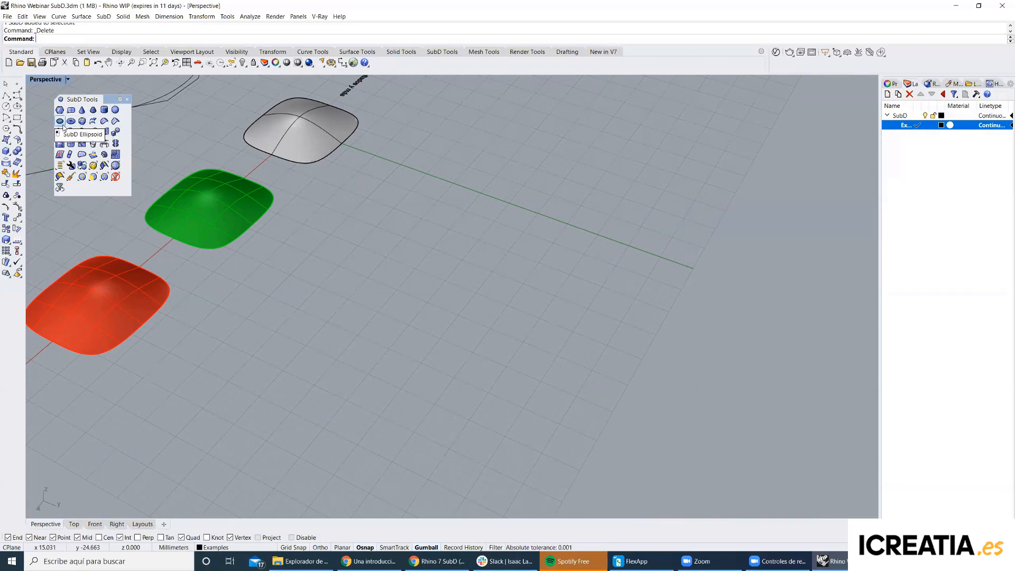
# Create an upright SubD torus in the Right view with 6 vertical and 10 around faces, and return to the Perspective view.
pyautogui.click(71, 121)
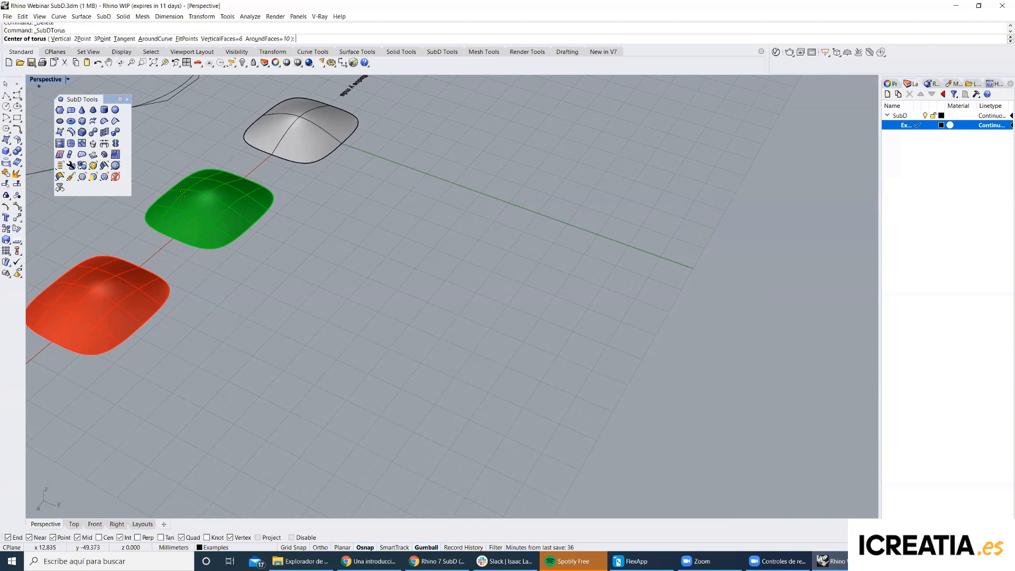
pyautogui.doubleClick(34, 78)
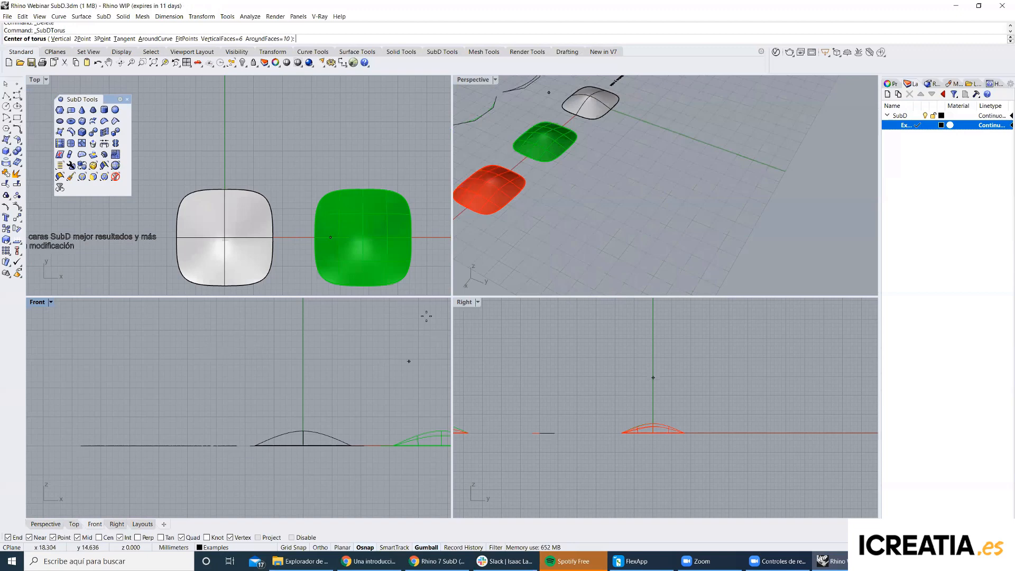
pyautogui.doubleClick(464, 303)
pyautogui.click(428, 220)
pyautogui.click(510, 291)
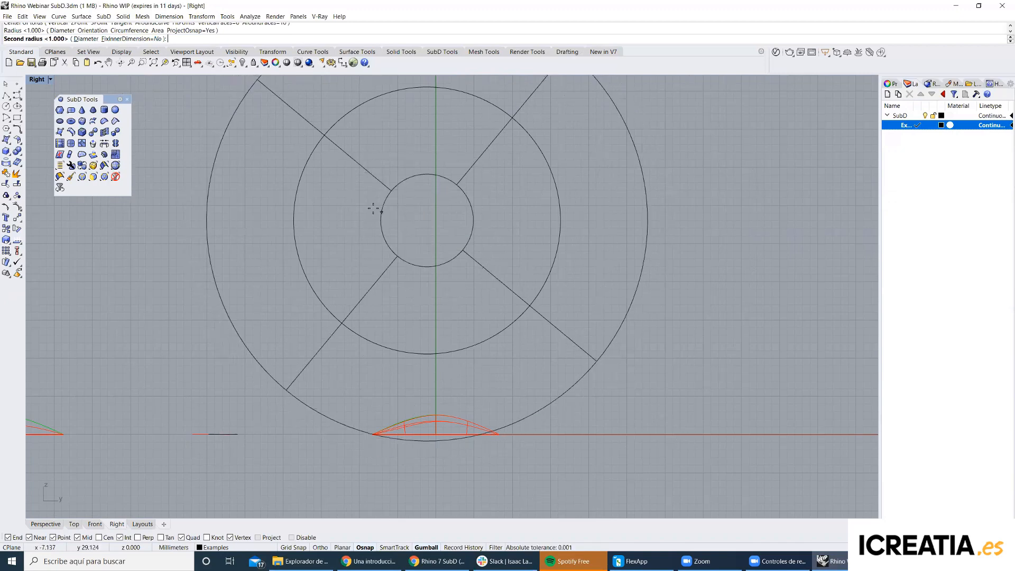
pyautogui.click(328, 154)
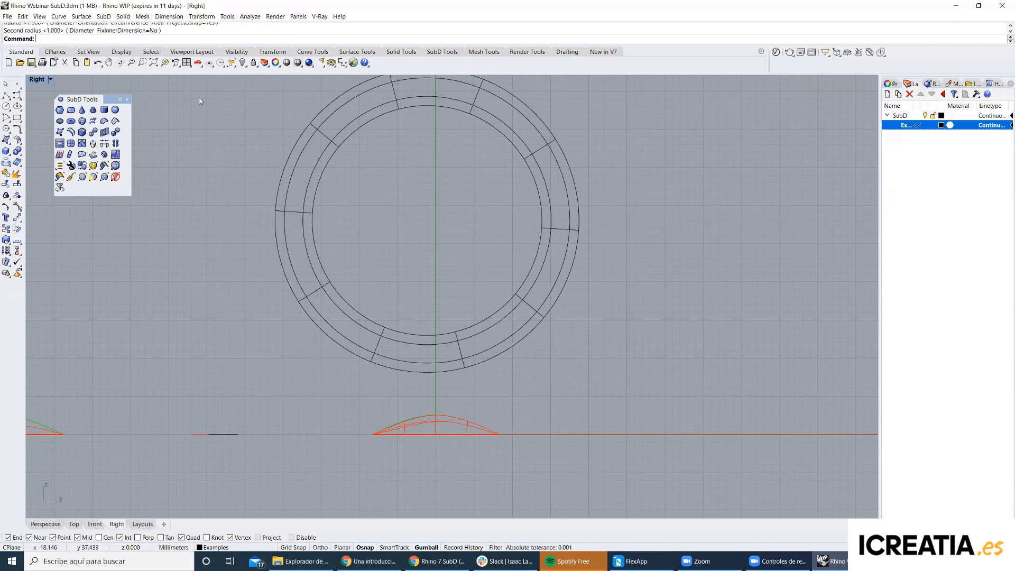
pyautogui.doubleClick(33, 80)
pyautogui.doubleClick(467, 80)
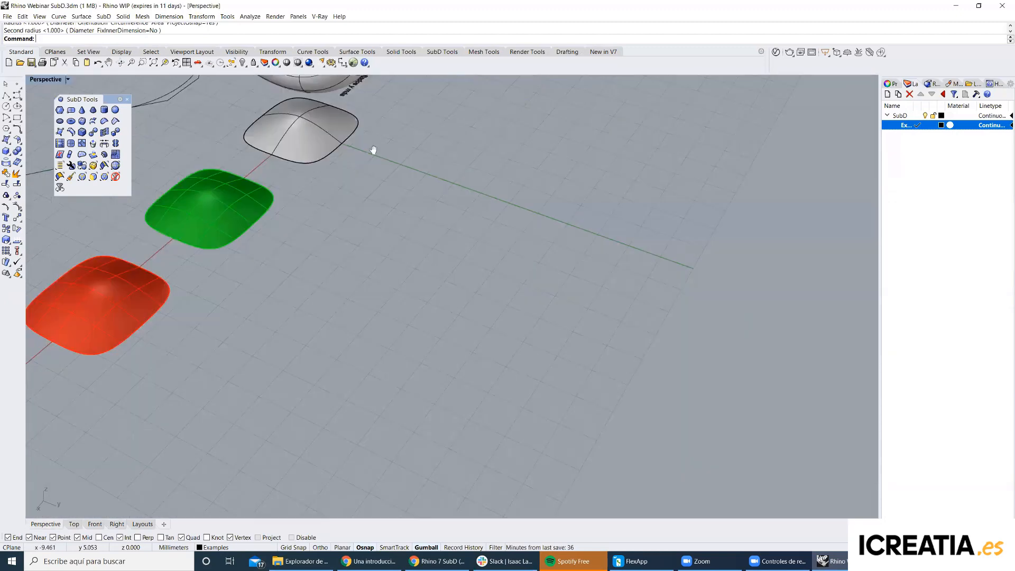
# Move the torus sideways into the empty area beyond the example surfaces.
pyautogui.keyDown('shift'); pyautogui.moveTo(445, 169); pyautogui.dragTo(561, 329, button='right'); pyautogui.keyUp('shift')
pyautogui.scroll(-5, 572, 238)
pyautogui.click(462, 249)
pyautogui.moveTo(461, 250); pyautogui.dragTo(617, 237)
# Select one full ring of faces at the top of the torus and delete it to open the ring.
pyautogui.scroll(10, 617, 237)
pyautogui.moveTo(567, 190); pyautogui.dragTo(506, 311, button='right')
pyautogui.moveTo(512, 198); pyautogui.dragTo(513, 199)
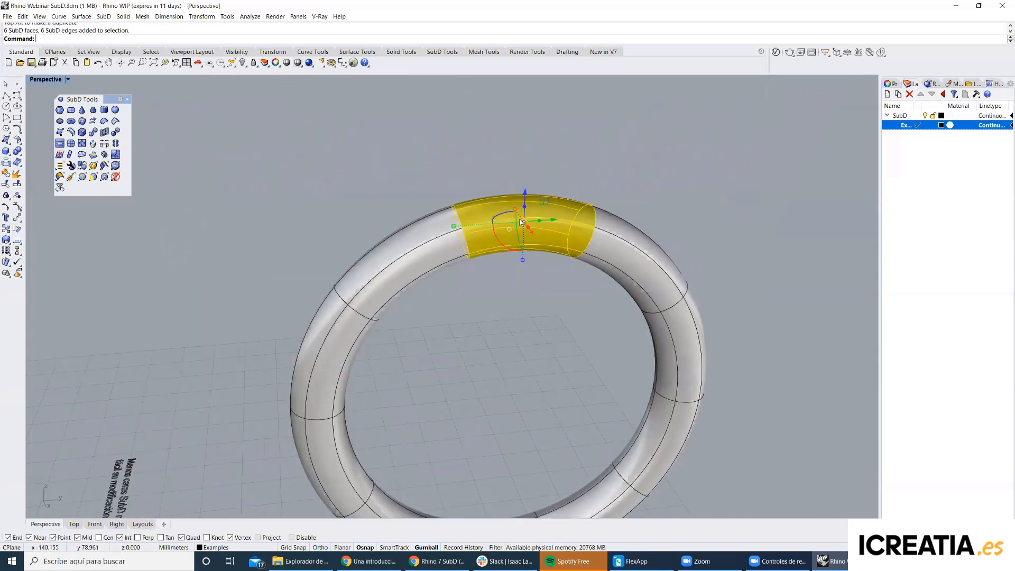
pyautogui.press('Delete')
pyautogui.scroll(3, 568, 255)
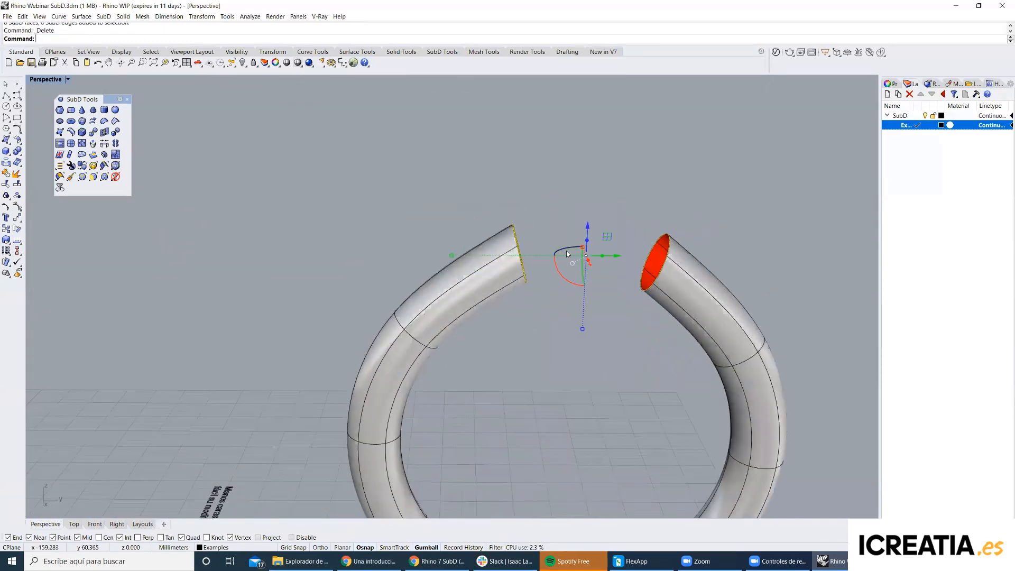
# Select the edge loop around one open end of the torus and shift that end away from its original position.
pyautogui.keyDown('shift'); pyautogui.moveTo(532, 265); pyautogui.dragTo(449, 170, button='right'); pyautogui.keyUp('shift')
pyautogui.scroll(-4, 449, 169)
pyautogui.moveTo(532, 226); pyautogui.dragTo(444, 249, button='right')
pyautogui.scroll(-1, 562, 237)
pyautogui.moveTo(541, 197)
pyautogui.mouseDown(button='right')
pyautogui.moveTo(543, 227)
pyautogui.moveTo(560, 232)
pyautogui.moveTo(546, 179)
pyautogui.mouseUp(button='right')
pyautogui.scroll(2, 469, 157)
pyautogui.click(469, 156)
pyautogui.moveTo(468, 157); pyautogui.dragTo(386, 181, button='right')
pyautogui.doubleClick(374, 184)
pyautogui.moveTo(387, 182); pyautogui.dragTo(371, 200)
# Try to reposition the edge loop of the opposite open end, and undo the change.
pyautogui.click(492, 179)
pyautogui.keyDown('ctrl'); pyautogui.keyDown('shift'); pyautogui.doubleClick(504, 196); pyautogui.keyUp('shift'); pyautogui.keyUp('ctrl')
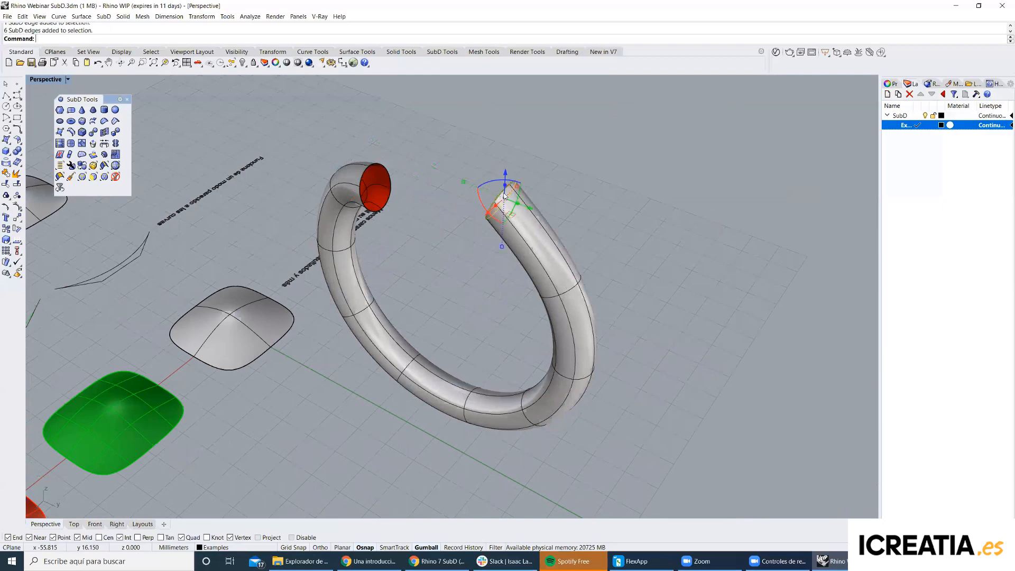
pyautogui.moveTo(489, 214); pyautogui.dragTo(503, 177)
pyautogui.hotkey('ctrl', 'z')
# Reselect the edge loop around the opposite open end and move it out of line with the first end.
pyautogui.moveTo(502, 183); pyautogui.dragTo(535, 236, button='right')
pyautogui.scroll(3, 514, 217)
pyautogui.keyDown('ctrl'); pyautogui.keyDown('shift'); pyautogui.doubleClick(533, 234); pyautogui.keyUp('shift'); pyautogui.keyUp('ctrl')
pyautogui.moveTo(506, 250); pyautogui.dragTo(561, 222)
pyautogui.click(473, 206)
pyautogui.moveTo(472, 206); pyautogui.dragTo(572, 222, button='right')
pyautogui.moveTo(400, 270); pyautogui.dragTo(301, 233, button='right')
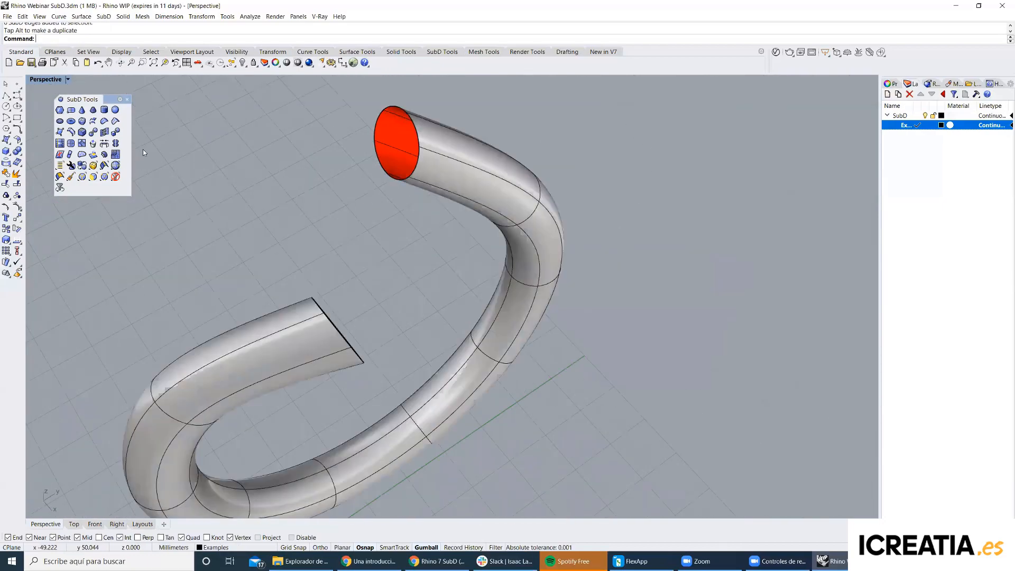
# Try a Bridge between individual edges on the two open ends of the torus.
pyautogui.click(106, 147)
pyautogui.moveTo(316, 198); pyautogui.dragTo(324, 159, button='right')
pyautogui.click(419, 131)
pyautogui.moveTo(417, 134); pyautogui.dragTo(331, 158, button='right')
pyautogui.rightClick(328, 155)
pyautogui.click(318, 139)
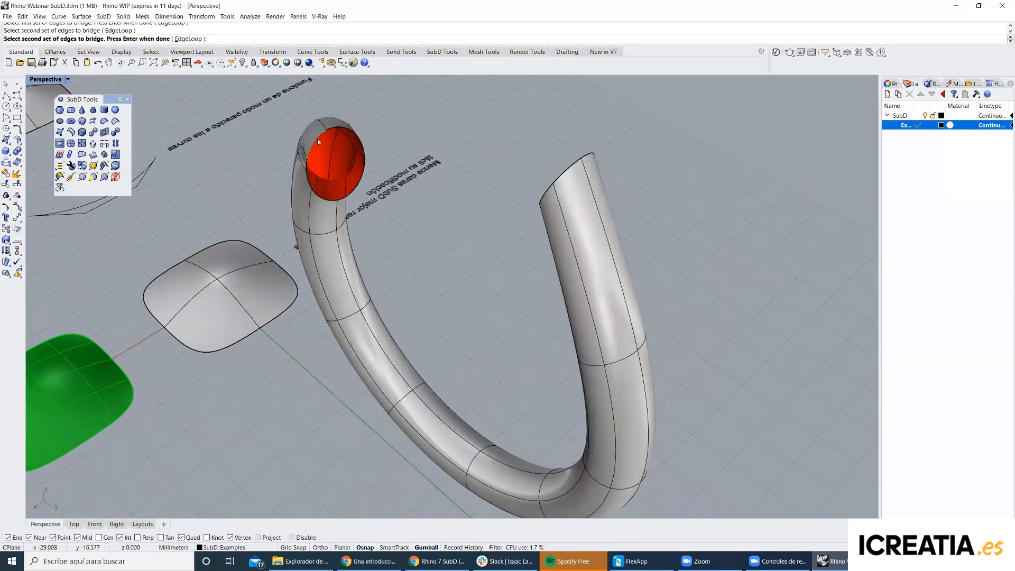
pyautogui.rightClick(318, 141)
pyautogui.moveTo(394, 158); pyautogui.dragTo(608, 110, button='right')
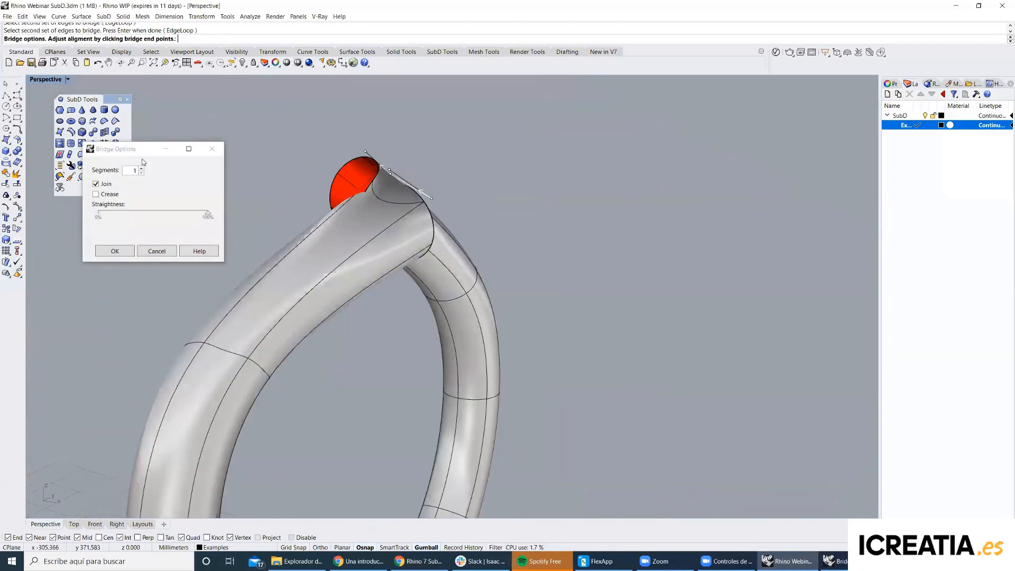
# Raise the partial bridge to 7 segments, and reduce it to 3.
pyautogui.click(141, 168)
pyautogui.click(141, 168)
pyautogui.click(142, 168)
pyautogui.click(142, 168)
pyautogui.click(141, 168)
pyautogui.click(141, 168)
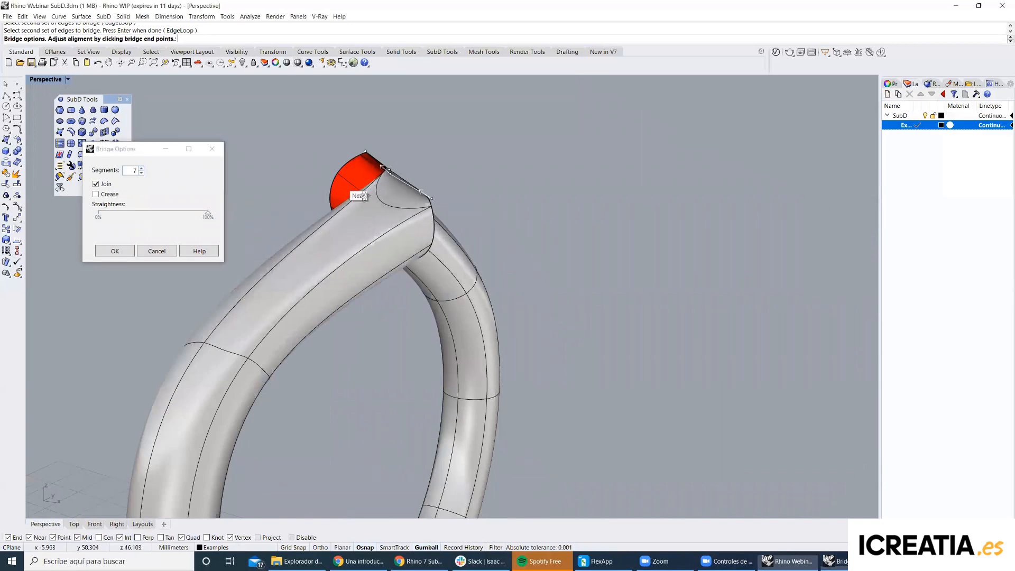
pyautogui.click(142, 174)
pyautogui.click(141, 174)
pyautogui.click(141, 174)
pyautogui.click(141, 174)
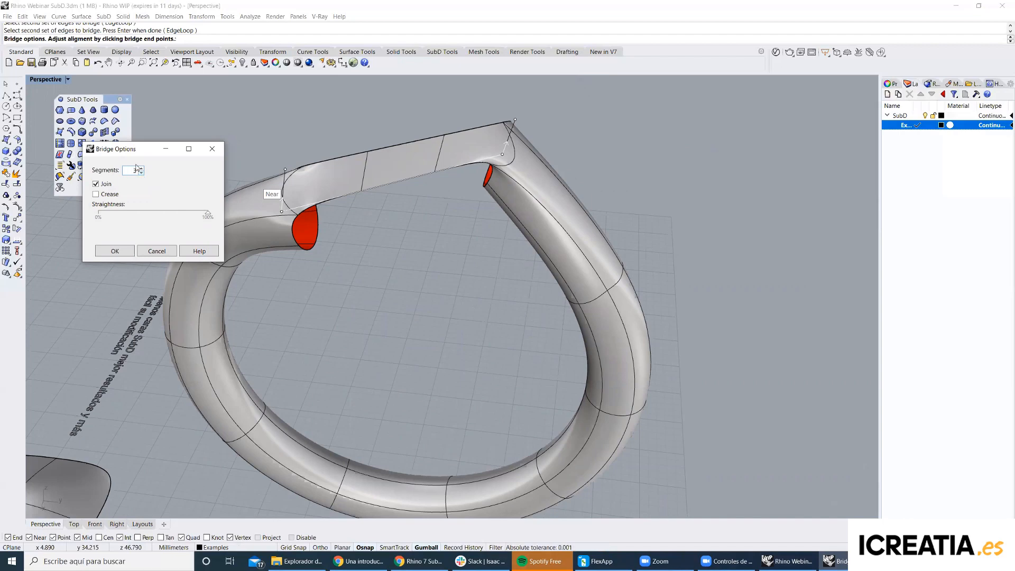
# Toggle the Join and Crease options of the partial bridge while viewing the preview from close up.
pyautogui.click(96, 184)
pyautogui.click(113, 197)
pyautogui.click(113, 196)
pyautogui.click(113, 196)
pyautogui.moveTo(307, 217); pyautogui.dragTo(509, 266, button='right')
pyautogui.scroll(4, 437, 254)
pyautogui.click(96, 194)
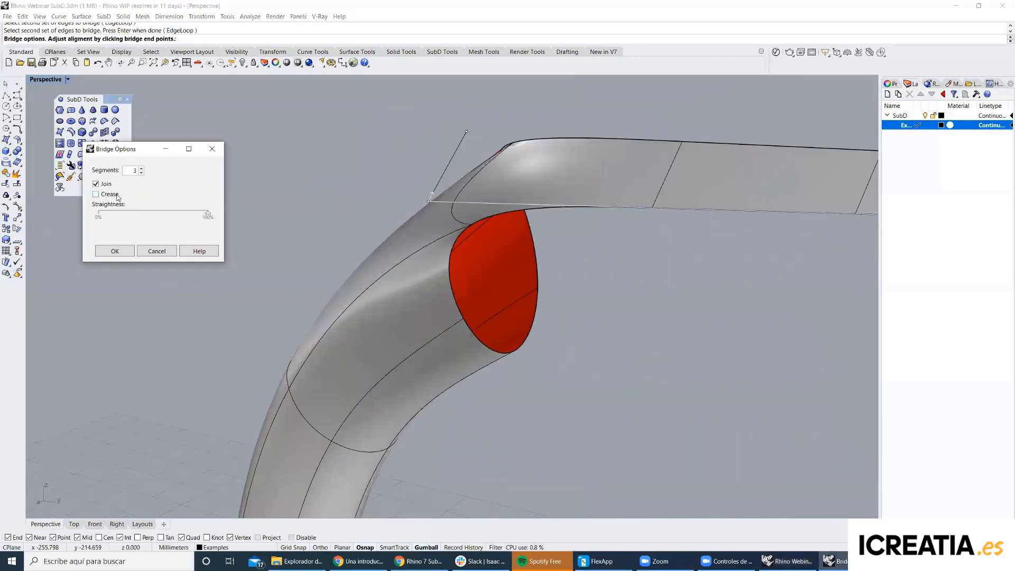
pyautogui.click(95, 194)
# Vary the straightness of the partial bridge, ending at about 73%, and cancel the bridge.
pyautogui.moveTo(205, 218); pyautogui.dragTo(150, 218)
pyautogui.click(112, 195)
pyautogui.moveTo(297, 222); pyautogui.dragTo(464, 235, button='right')
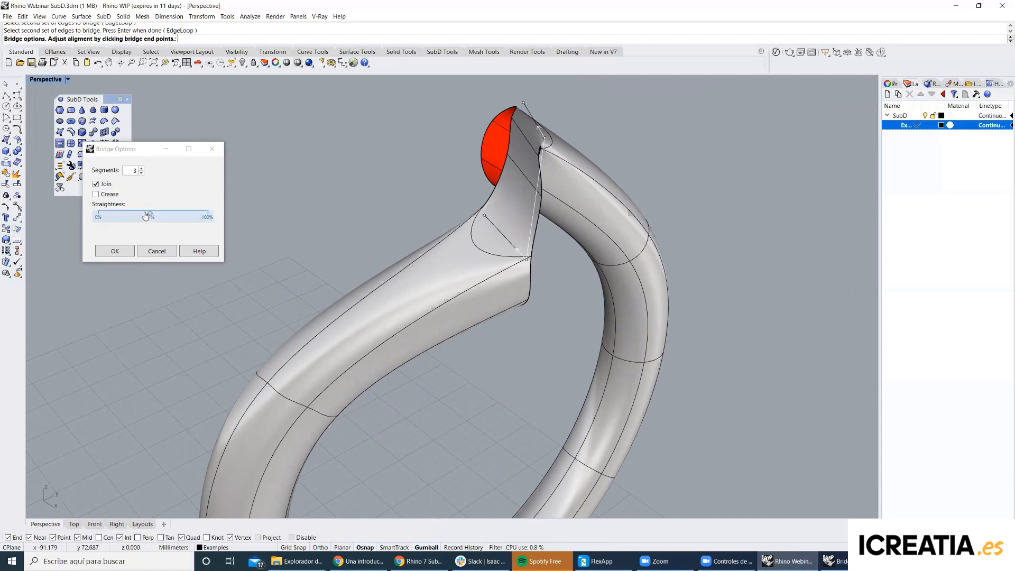
pyautogui.moveTo(150, 213)
pyautogui.mouseDown()
pyautogui.moveTo(96, 214)
pyautogui.moveTo(158, 213)
pyautogui.mouseUp()
pyautogui.click(208, 225)
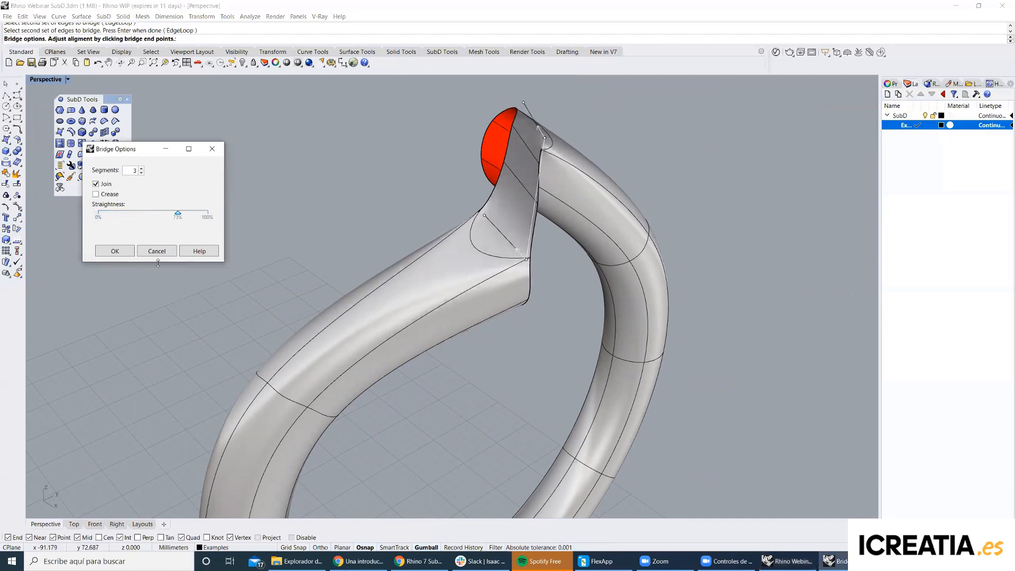
pyautogui.moveTo(476, 256); pyautogui.dragTo(465, 253, button='right')
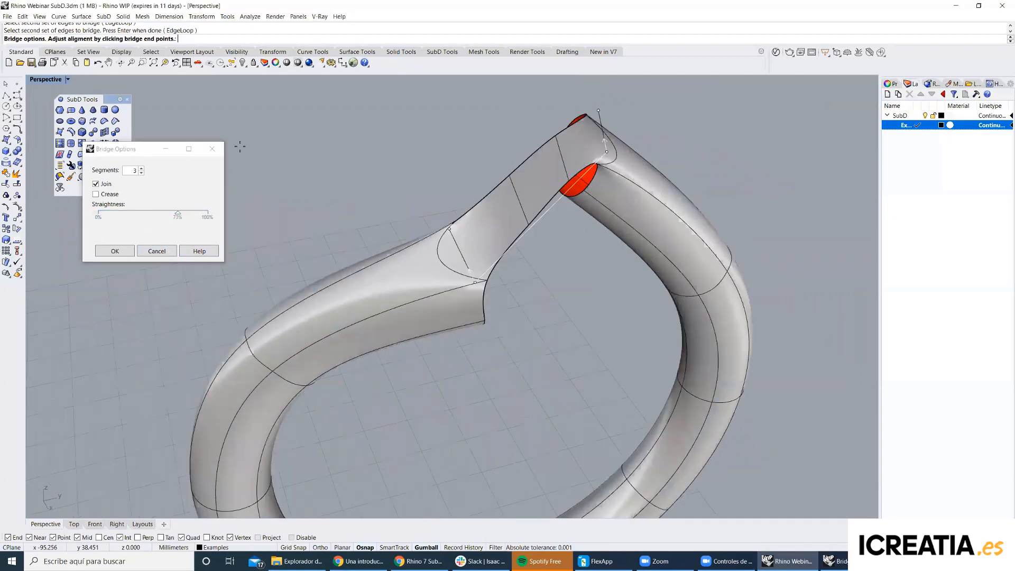
pyautogui.click(213, 149)
# Restart the Bridge using the complete edge loops around both open ends of the torus.
pyautogui.rightClick(604, 151)
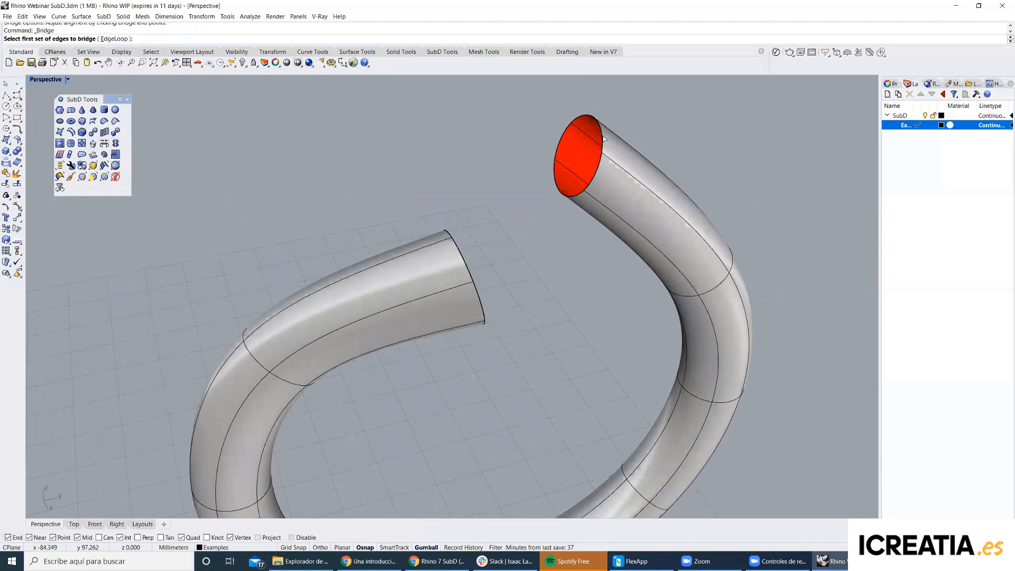
pyautogui.click(604, 139)
pyautogui.moveTo(529, 212); pyautogui.dragTo(359, 227, button='right')
pyautogui.rightClick(359, 227)
pyautogui.doubleClick(363, 227)
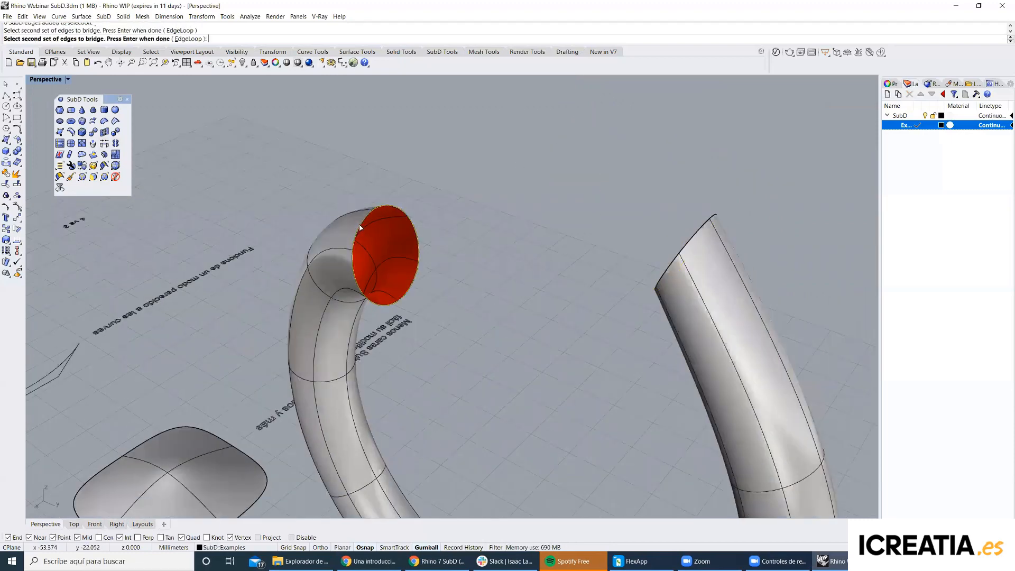
pyautogui.rightClick(362, 227)
pyautogui.moveTo(472, 253); pyautogui.dragTo(340, 239, button='right')
# Try different segment counts for the full bridge, ending with 4 segments.
pyautogui.click(140, 169)
pyautogui.click(140, 168)
pyautogui.click(140, 169)
pyautogui.click(140, 168)
pyautogui.click(140, 169)
pyautogui.click(142, 173)
pyautogui.click(141, 173)
pyautogui.click(142, 173)
pyautogui.click(142, 172)
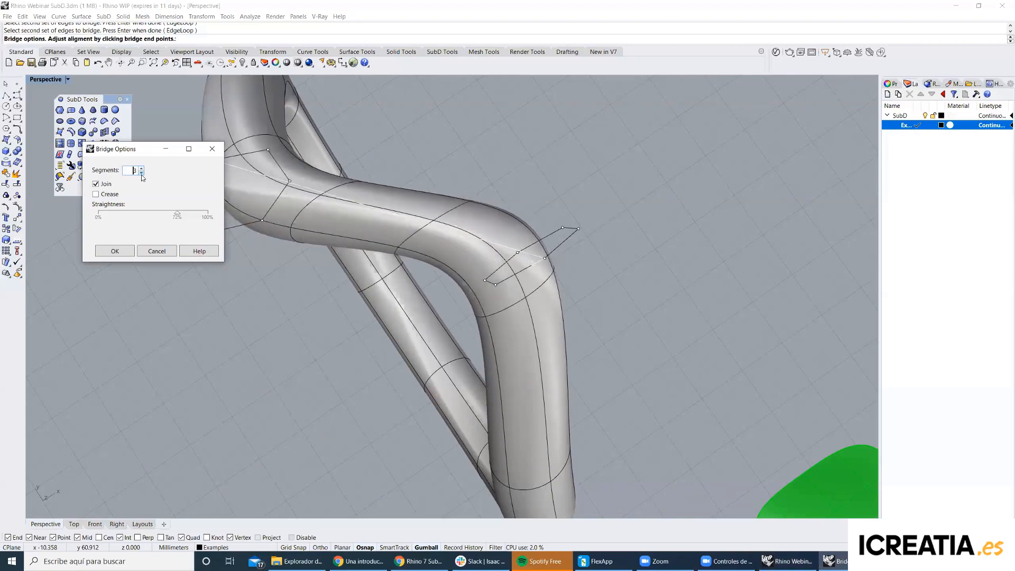
pyautogui.click(141, 173)
pyautogui.click(141, 173)
pyautogui.click(141, 173)
pyautogui.click(141, 168)
pyautogui.click(142, 168)
pyautogui.click(141, 168)
pyautogui.moveTo(418, 227); pyautogui.dragTo(587, 129, button='right')
# Test the Join and Crease options on the full bridge, ending with Join on and Crease off.
pyautogui.moveTo(307, 214); pyautogui.dragTo(110, 210, button='right')
pyautogui.click(96, 184)
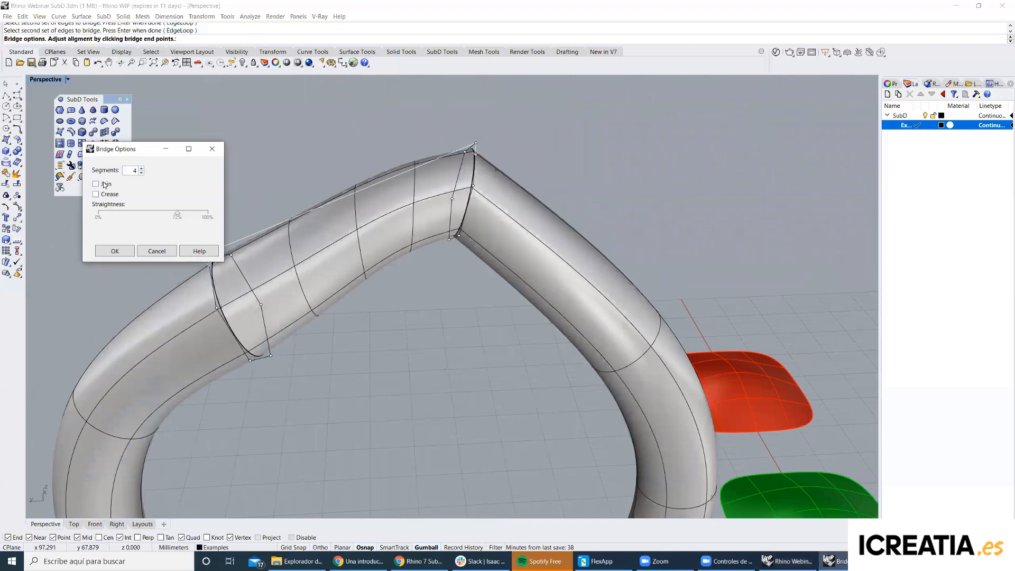
pyautogui.click(96, 184)
pyautogui.click(97, 194)
pyautogui.moveTo(340, 234); pyautogui.dragTo(358, 252, button='right')
pyautogui.moveTo(176, 216)
pyautogui.mouseDown()
pyautogui.moveTo(193, 216)
pyautogui.moveTo(121, 219)
pyautogui.moveTo(177, 219)
pyautogui.mouseUp()
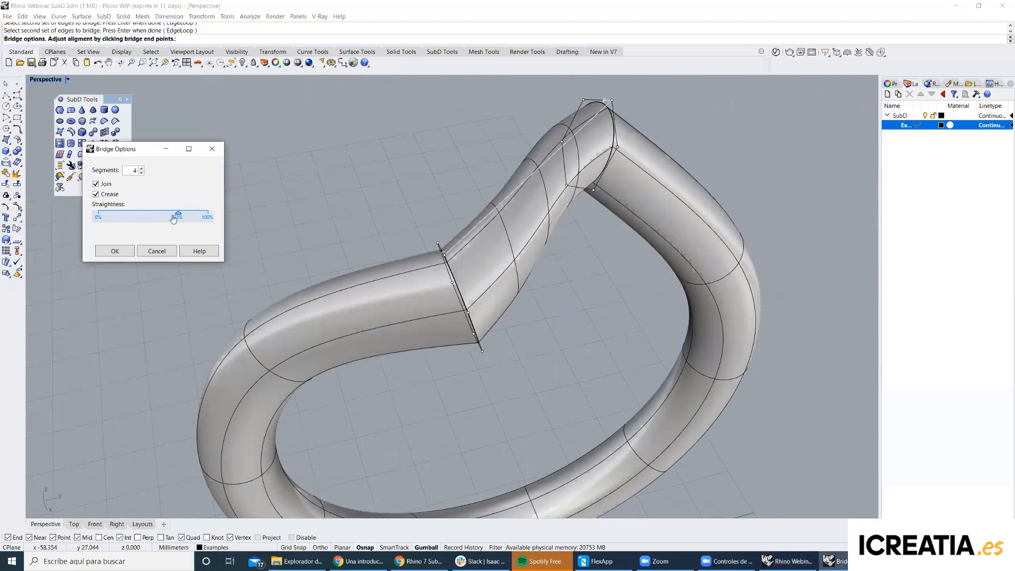
pyautogui.click(97, 194)
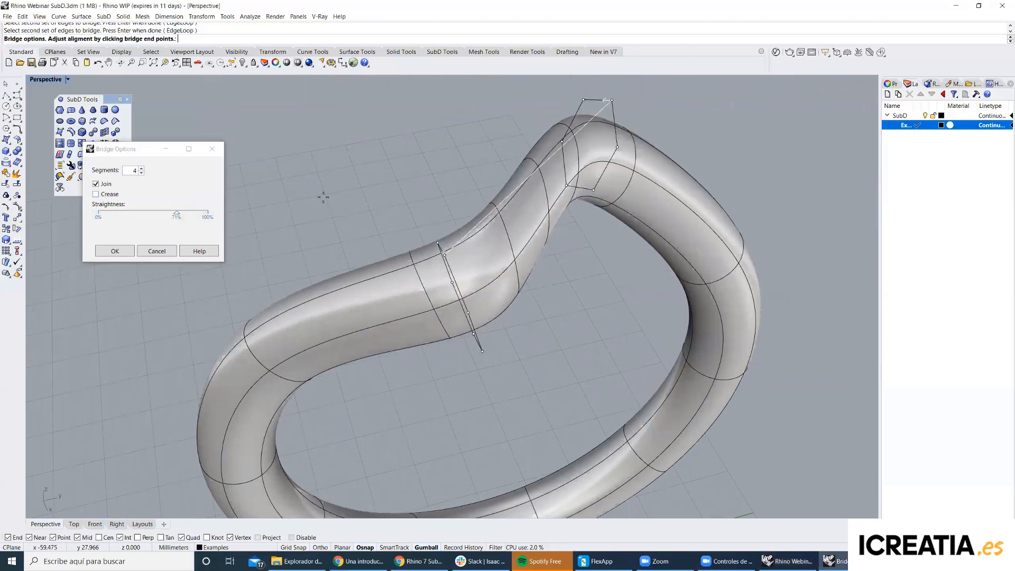
# Set the bridge to 2 segments, check it in flat display, reduce the straightness to about 50%, and accept the bridge.
pyautogui.click(142, 173)
pyautogui.click(141, 173)
pyautogui.moveTo(444, 212); pyautogui.dragTo(370, 254, button='right')
pyautogui.press('Tab')
pyautogui.press('Tab')
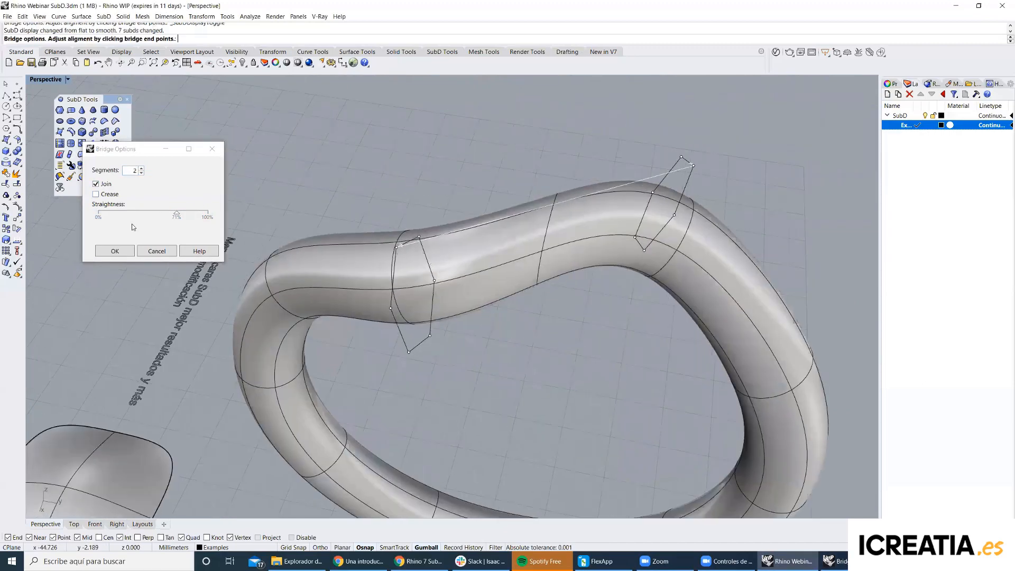
pyautogui.moveTo(176, 217); pyautogui.dragTo(156, 220)
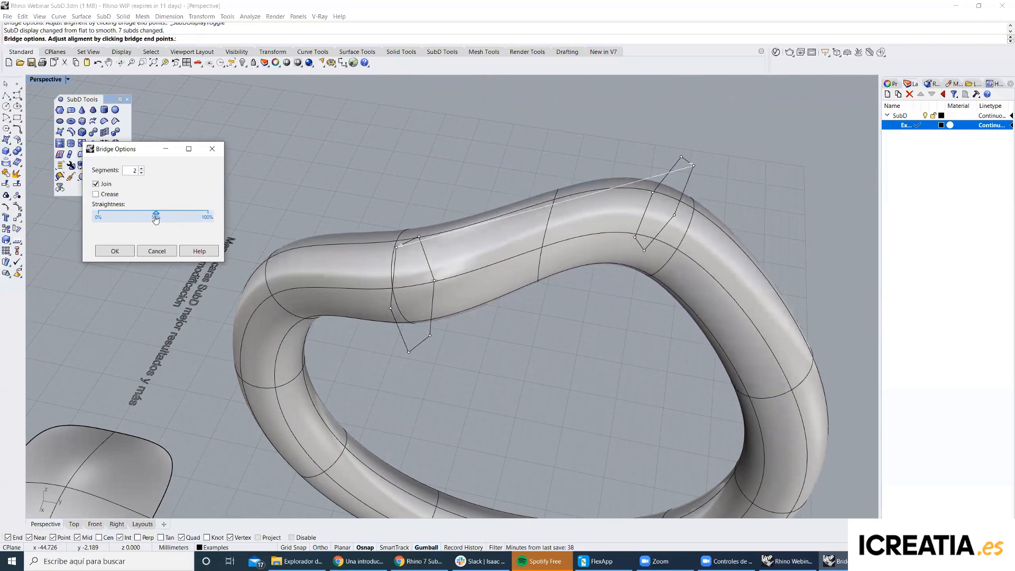
pyautogui.click(115, 251)
# Inspect the bridged ring in flat display from another angle, and return to smooth display.
pyautogui.moveTo(366, 192)
pyautogui.mouseDown(button='right')
pyautogui.moveTo(338, 224)
pyautogui.moveTo(412, 202)
pyautogui.moveTo(549, 243)
pyautogui.moveTo(473, 285)
pyautogui.moveTo(558, 188)
pyautogui.moveTo(809, 220)
pyautogui.moveTo(585, 164)
pyautogui.moveTo(553, 229)
pyautogui.moveTo(549, 318)
pyautogui.moveTo(506, 320)
pyautogui.moveTo(596, 297)
pyautogui.mouseUp(button='right')
pyautogui.press('Tab')
pyautogui.scroll(-2, 444, 208)
pyautogui.moveTo(444, 207)
pyautogui.mouseDown(button='right')
pyautogui.moveTo(469, 211)
pyautogui.moveTo(431, 205)
pyautogui.mouseUp(button='right')
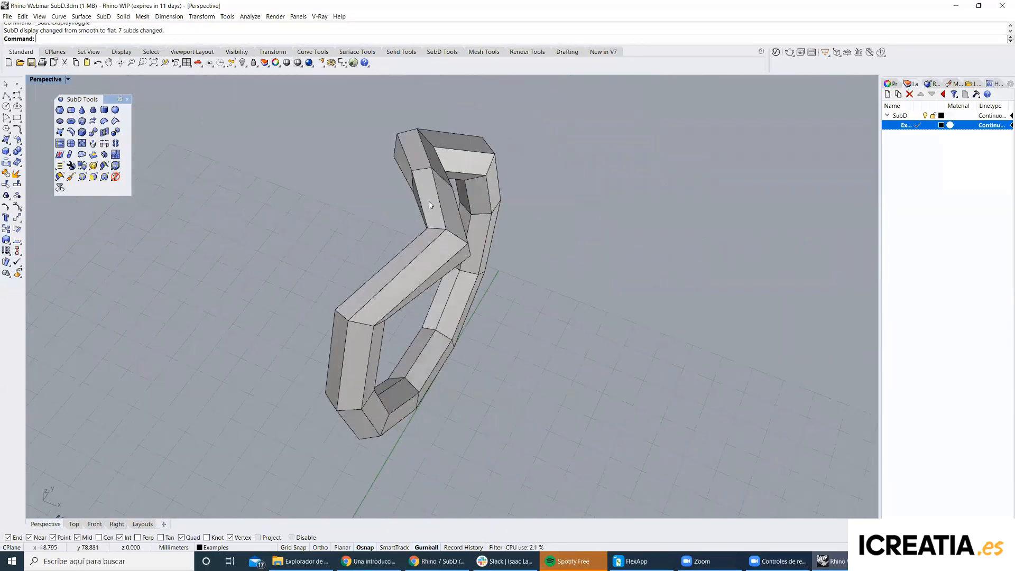
pyautogui.press('Tab')
# Enlarge the bridge's middle edge loop uniformly, view the widened ring from another angle, and undo the scaling.
pyautogui.scroll(6, 432, 204)
pyautogui.keyDown('ctrl'); pyautogui.keyDown('shift'); pyautogui.doubleClick(434, 171); pyautogui.keyUp('shift'); pyautogui.keyUp('ctrl')
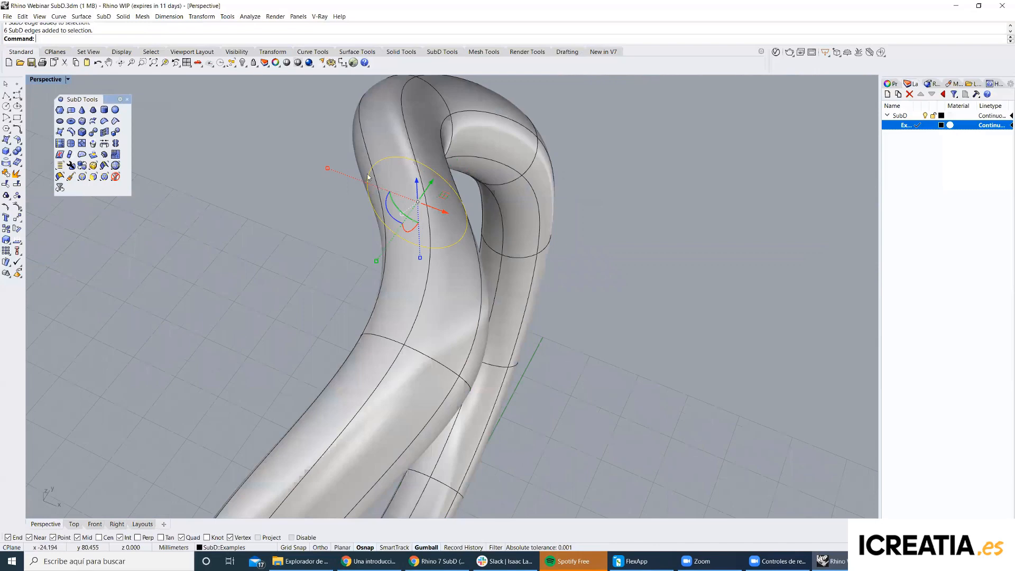
pyautogui.keyDown('shift'); pyautogui.moveTo(325, 169); pyautogui.dragTo(192, 124); pyautogui.keyUp('shift')
pyautogui.click(558, 246)
pyautogui.moveTo(558, 247); pyautogui.dragTo(465, 231, button='right')
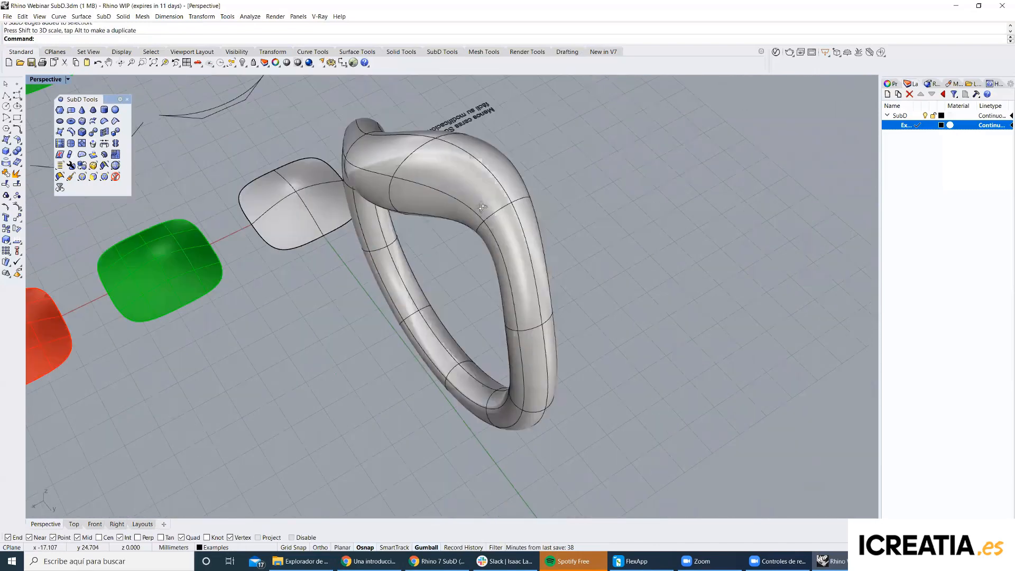
pyautogui.moveTo(441, 198); pyautogui.dragTo(431, 210, button='right')
pyautogui.hotkey('ctrl', 'z')
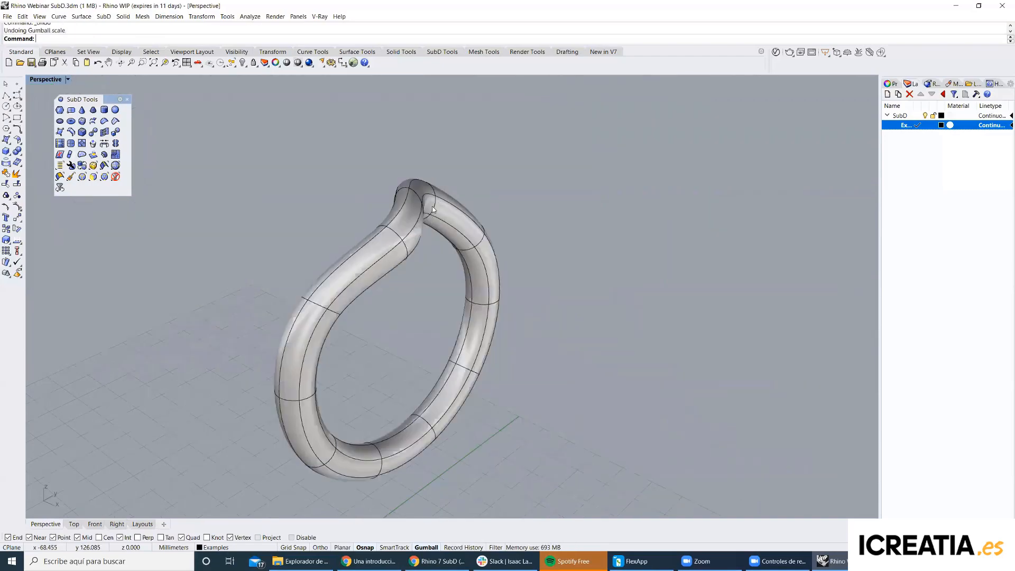
# Modify the bridge's middle edge loop in flat display, return to smooth display, and delete the whole ring.
pyautogui.press('Tab')
pyautogui.scroll(5, 432, 210)
pyautogui.keyDown('ctrl'); pyautogui.keyDown('shift'); pyautogui.doubleClick(460, 193); pyautogui.keyUp('shift'); pyautogui.keyUp('ctrl')
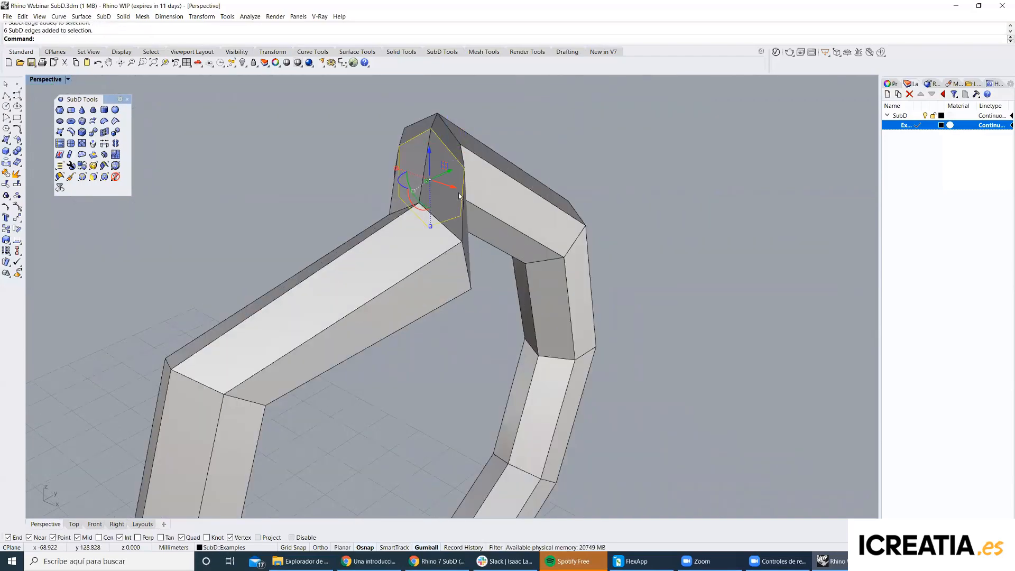
pyautogui.moveTo(396, 170); pyautogui.dragTo(403, 193)
pyautogui.click(564, 185)
pyautogui.moveTo(564, 185); pyautogui.dragTo(477, 199, button='right')
pyautogui.press('Tab')
pyautogui.click(477, 199)
pyautogui.press('Delete')
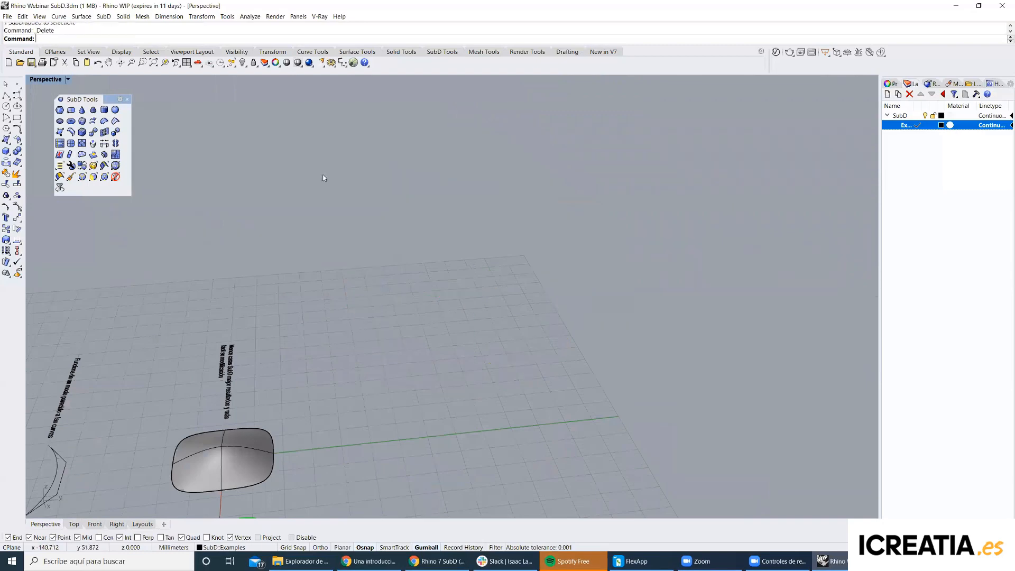
# Create a rectangular SubD plane with 2 by 2 faces in the empty area beside the grey example surface.
pyautogui.click(69, 111)
pyautogui.click(340, 329)
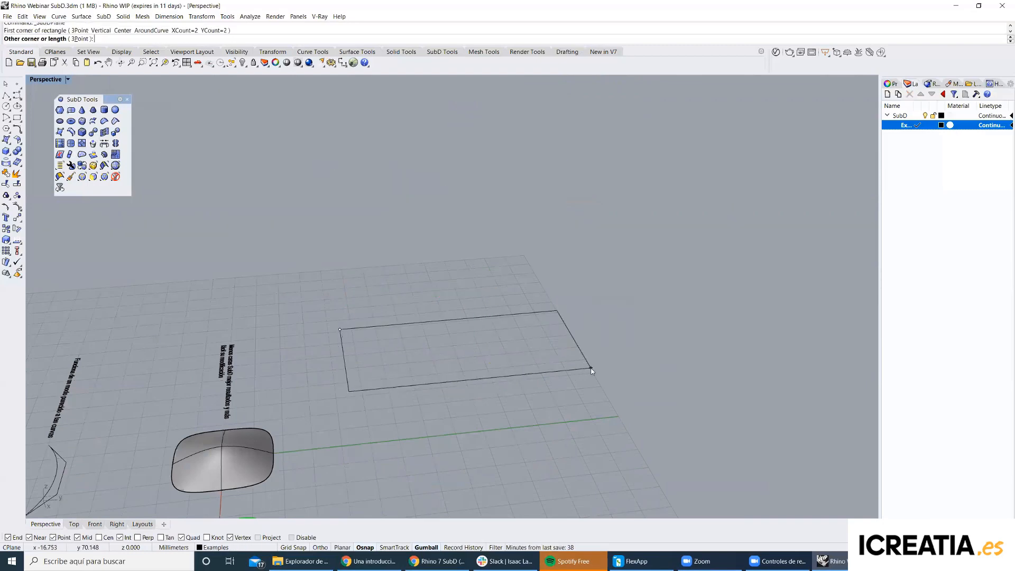
pyautogui.click(591, 369)
pyautogui.scroll(4, 507, 350)
pyautogui.moveTo(507, 350); pyautogui.dragTo(265, 338, button='right')
pyautogui.keyDown('shift'); pyautogui.moveTo(785, 372); pyautogui.dragTo(439, 274, button='right'); pyautogui.keyUp('shift')
# Extrude one outer edge of the SubD plane outward in flat display to add a face, and return to smooth display.
pyautogui.keyDown('ctrl'); pyautogui.keyDown('shift'); pyautogui.click(622, 317); pyautogui.keyUp('shift'); pyautogui.keyUp('ctrl')
pyautogui.press('Tab')
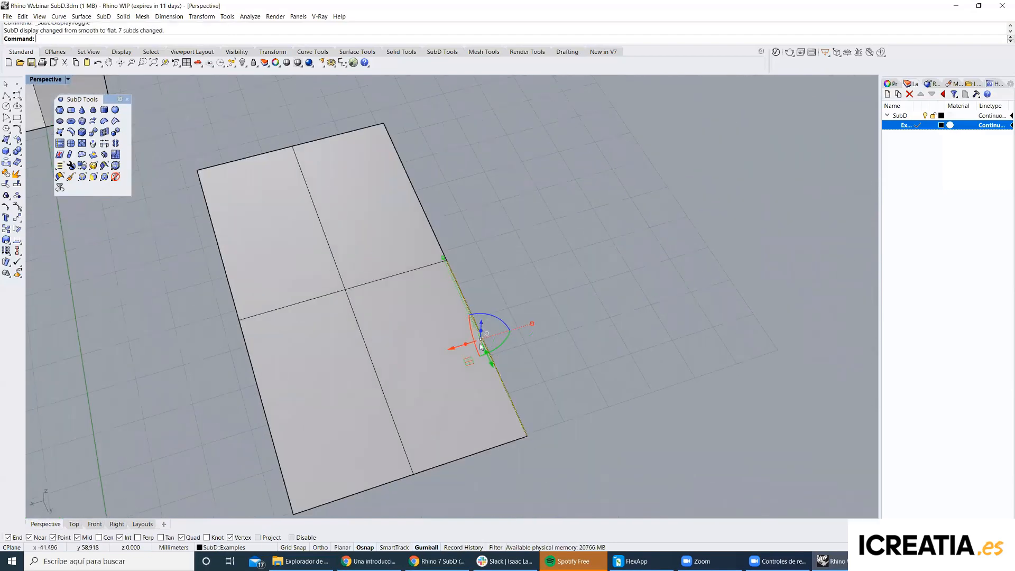
pyautogui.keyDown('ctrl'); pyautogui.moveTo(473, 347); pyautogui.dragTo(608, 299); pyautogui.keyUp('ctrl')
pyautogui.press('Tab')
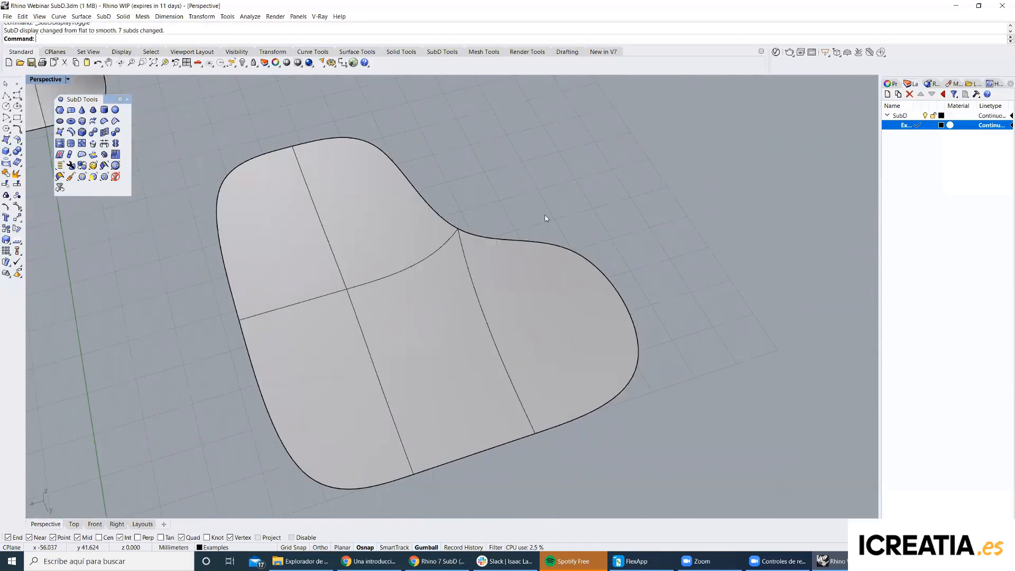
pyautogui.moveTo(550, 203); pyautogui.dragTo(527, 263, button='right')
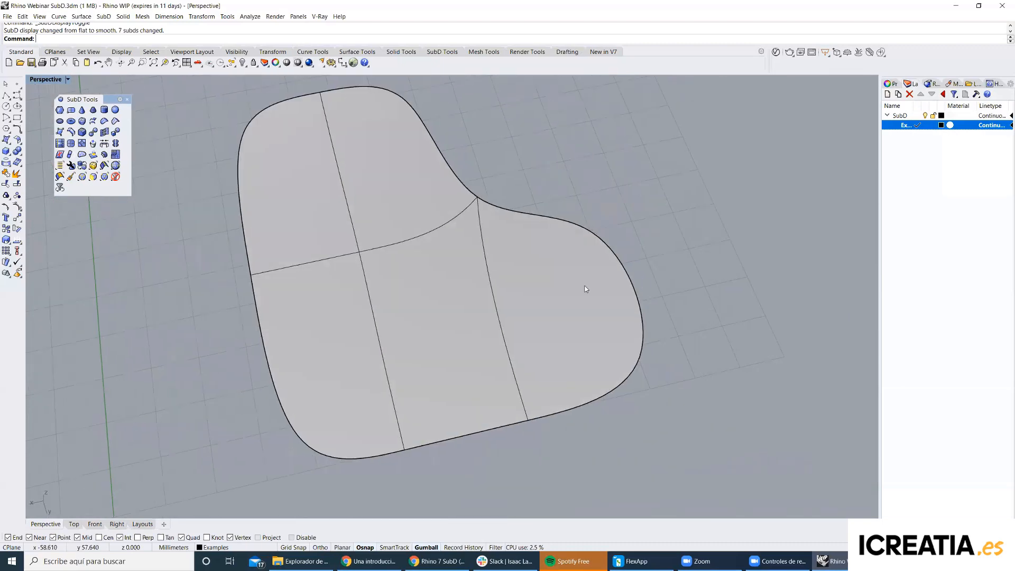
# Raise the plane's outer corner vertex vertically in flat display to slope its corner face upward, and return to smooth display.
pyautogui.click(565, 288)
pyautogui.press('Escape')
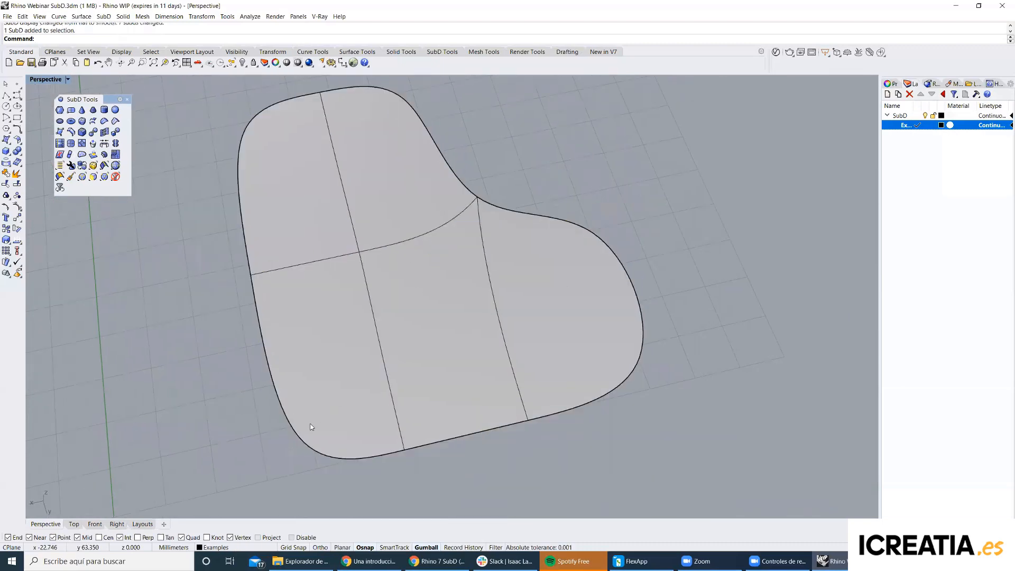
pyautogui.press('Tab')
pyautogui.keyDown('ctrl'); pyautogui.keyDown('shift'); pyautogui.click(288, 468); pyautogui.keyUp('shift'); pyautogui.keyUp('ctrl')
pyautogui.moveTo(439, 296); pyautogui.dragTo(448, 409, button='right')
pyautogui.moveTo(420, 436); pyautogui.dragTo(421, 265)
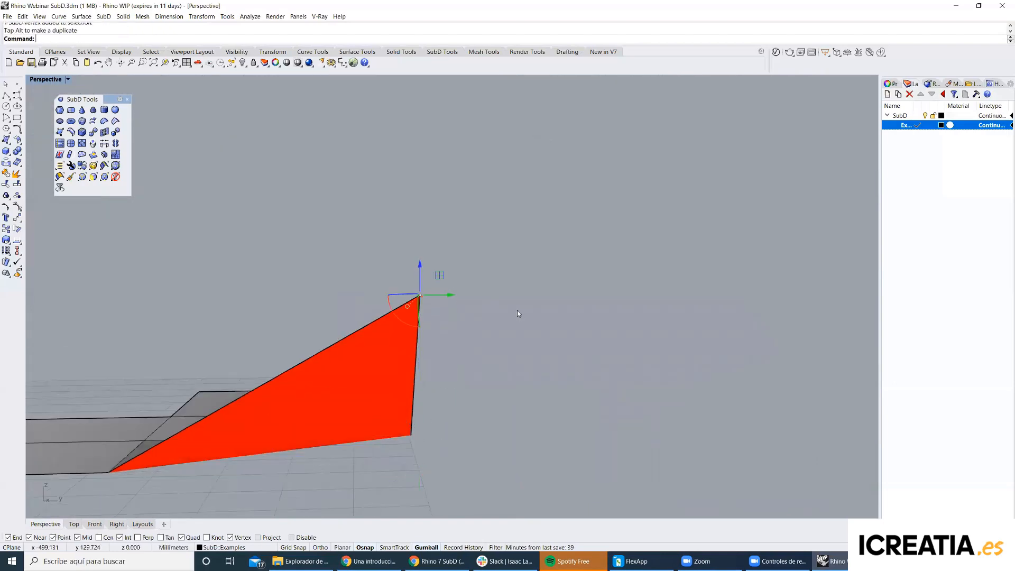
pyautogui.press('Escape')
pyautogui.press('Tab')
# Compare the deformed plane's flat control shape with its smooth form from several angles.
pyautogui.moveTo(442, 369); pyautogui.dragTo(345, 348, button='right')
pyautogui.click(480, 337)
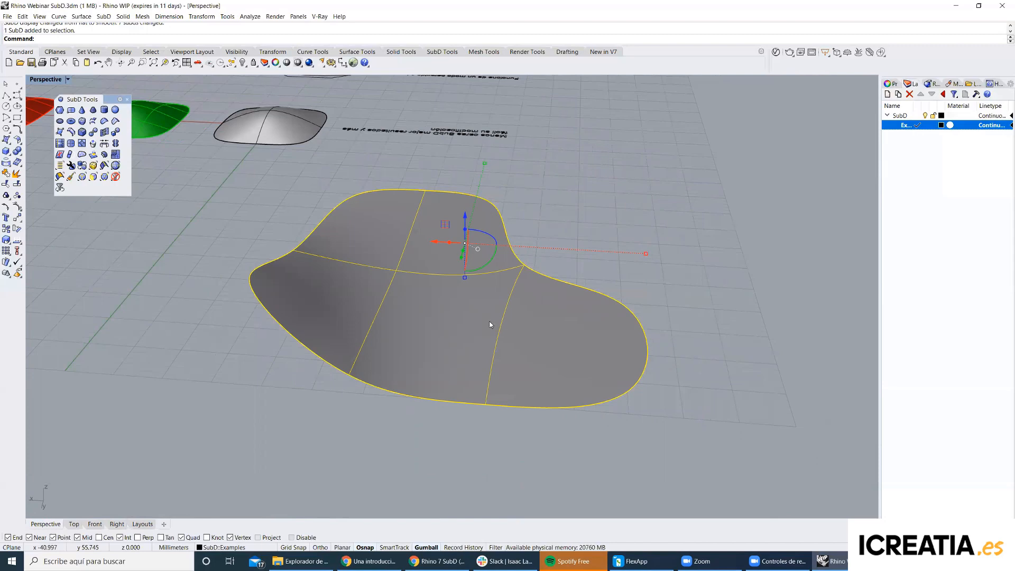
pyautogui.press('Tab')
pyautogui.moveTo(552, 271); pyautogui.dragTo(583, 289, button='right')
pyautogui.moveTo(547, 323); pyautogui.dragTo(387, 328, button='right')
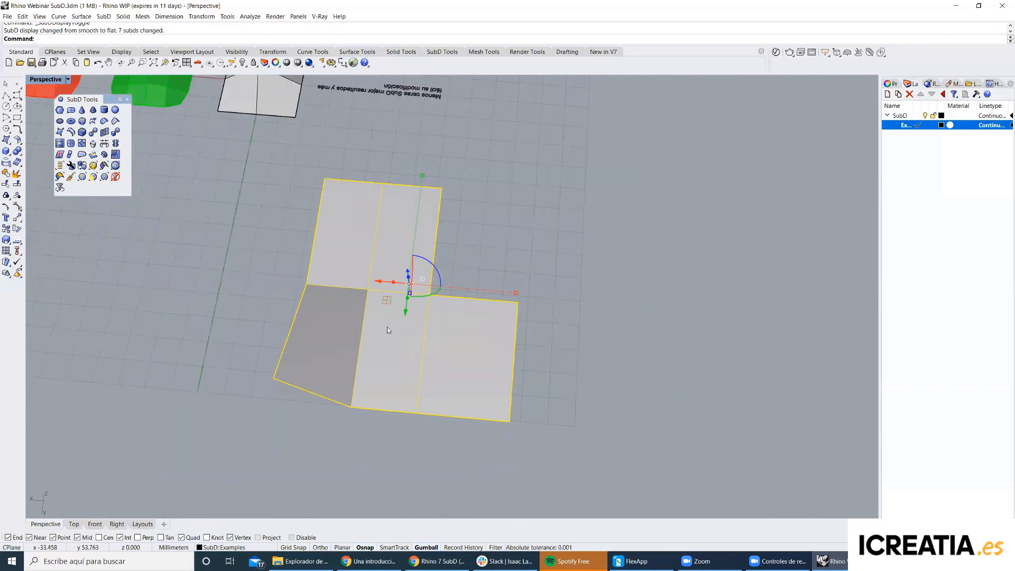
pyautogui.press('Tab')
pyautogui.press('Tab')
pyautogui.click(493, 260)
pyautogui.moveTo(493, 260); pyautogui.dragTo(457, 267, button='right')
pyautogui.scroll(5, 383, 259)
pyautogui.press('Tab')
pyautogui.press('Tab')
pyautogui.scroll(-4, 485, 288)
pyautogui.scroll(4, 460, 277)
pyautogui.scroll(-3, 498, 268)
pyautogui.scroll(4, 499, 277)
pyautogui.scroll(-5, 449, 267)
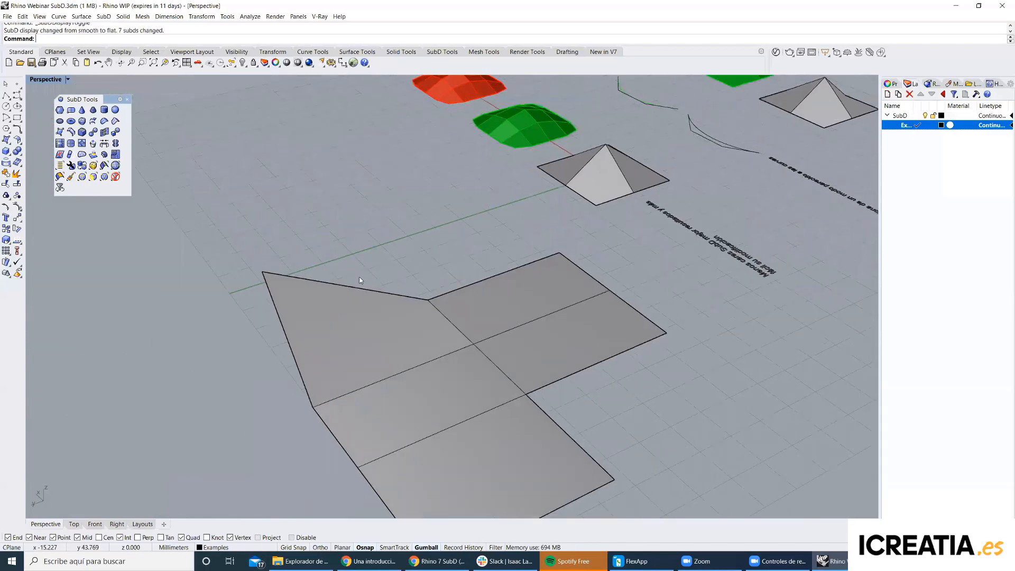
# Subdivide all faces of the deformed plane once with SubDivide.
pyautogui.keyDown('shift'); pyautogui.moveTo(703, 134); pyautogui.dragTo(549, 226, button='right'); pyautogui.keyUp('shift')
pyautogui.click(557, 222)
pyautogui.click(578, 286)
pyautogui.keyDown('shift'); pyautogui.moveTo(545, 275); pyautogui.dragTo(711, 206, button='right'); pyautogui.keyUp('shift')
pyautogui.keyDown('shift'); pyautogui.moveTo(487, 320); pyautogui.dragTo(490, 275, button='right'); pyautogui.keyUp('shift')
pyautogui.click(490, 275)
pyautogui.write('sud')
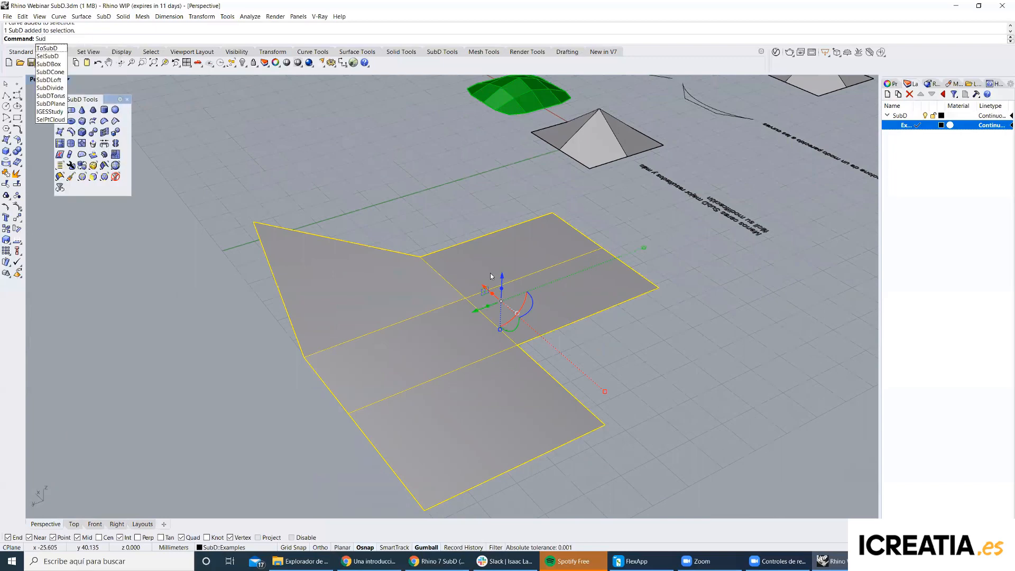
pyautogui.press('BackSpace')
pyautogui.write('bDivide')
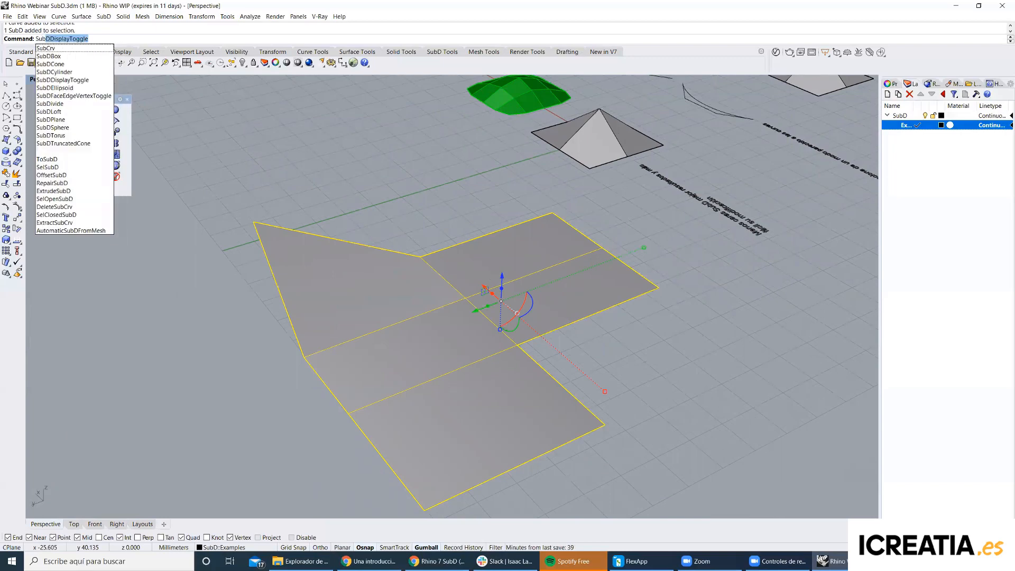
pyautogui.press('Return')
# Draw a straight polyline from the raised corner vertex to the lower end of the sloped boundary edge.
pyautogui.click(366, 193)
pyautogui.moveTo(367, 192); pyautogui.dragTo(449, 250, button='right')
pyautogui.scroll(4, 449, 251)
pyautogui.moveTo(501, 284); pyautogui.dragTo(236, 182, button='right')
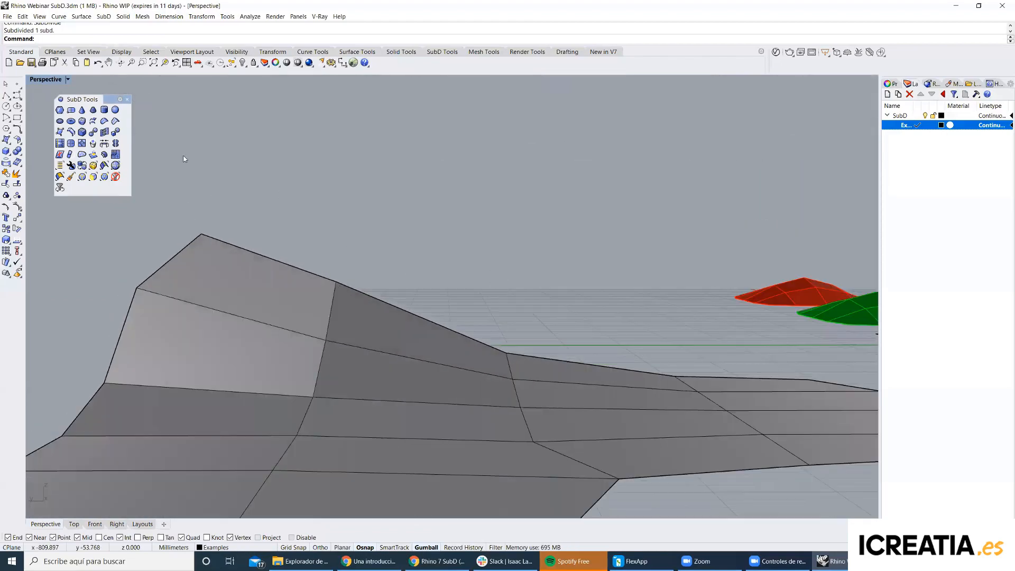
pyautogui.click(8, 96)
pyautogui.click(207, 239)
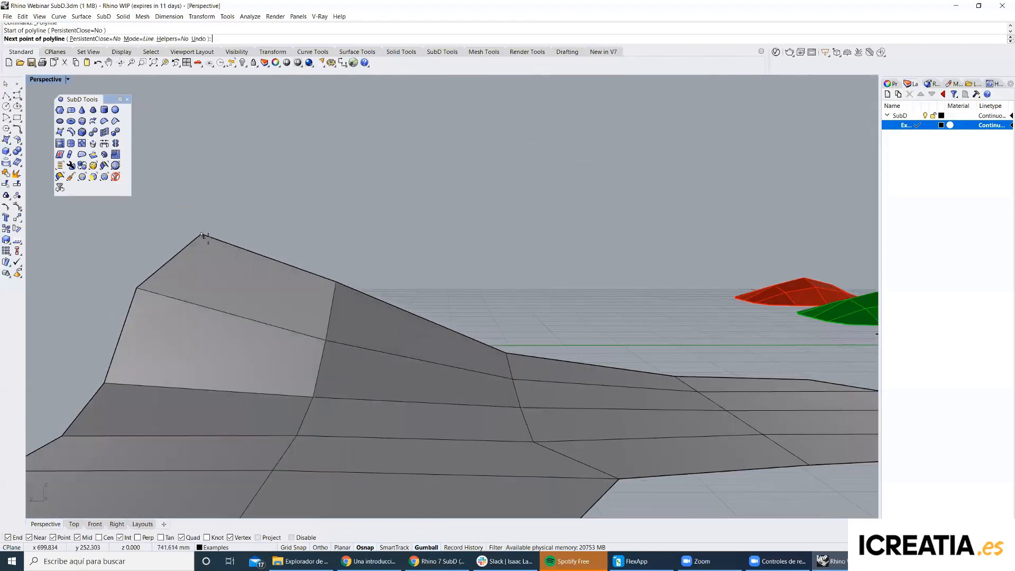
pyautogui.click(508, 352)
pyautogui.press('Return')
# Lower the middle vertex of the sloped boundary edge slightly, compare the smooth edge with the reference line, and undo the move.
pyautogui.scroll(3, 376, 294)
pyautogui.keyDown('ctrl'); pyautogui.keyDown('shift'); pyautogui.click(311, 274); pyautogui.keyUp('shift'); pyautogui.keyUp('ctrl')
pyautogui.moveTo(309, 254); pyautogui.dragTo(309, 272)
pyautogui.click(382, 264)
pyautogui.scroll(-2, 383, 263)
pyautogui.press('Tab')
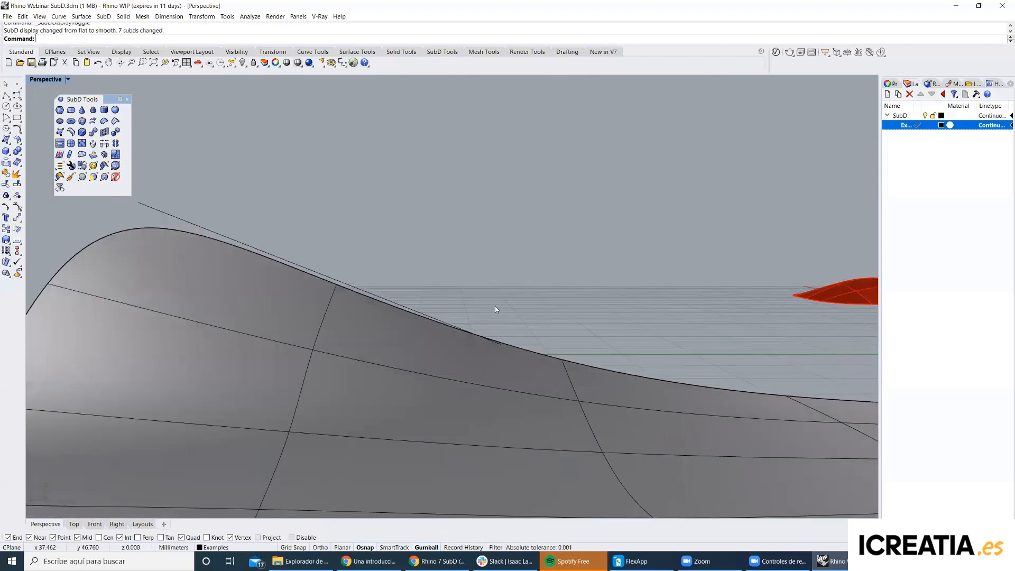
pyautogui.scroll(-2, 357, 279)
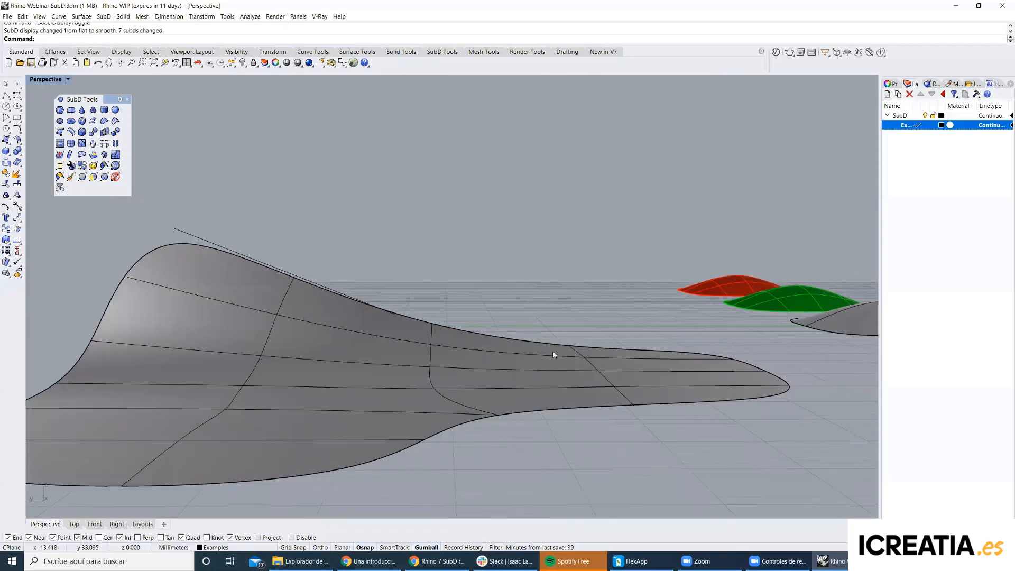
pyautogui.hotkey('ctrl', 'z')
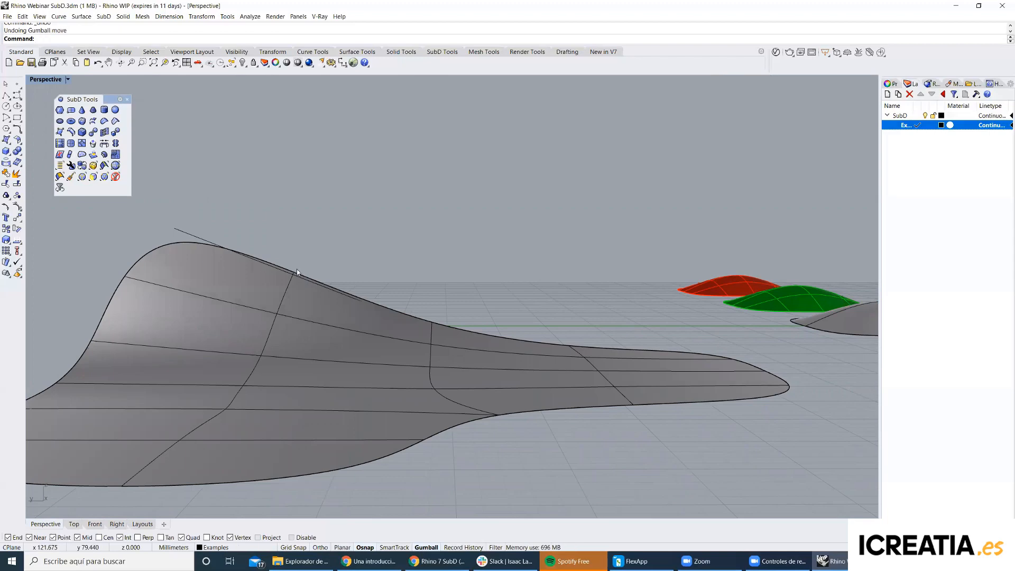
# Raise the sloped edge's middle vertex and another vertex farther along the boundary, and check the result in flat and smooth display.
pyautogui.keyDown('ctrl'); pyautogui.keyDown('shift'); pyautogui.click(294, 273); pyautogui.keyUp('shift'); pyautogui.keyUp('ctrl')
pyautogui.moveTo(294, 242); pyautogui.dragTo(294, 223)
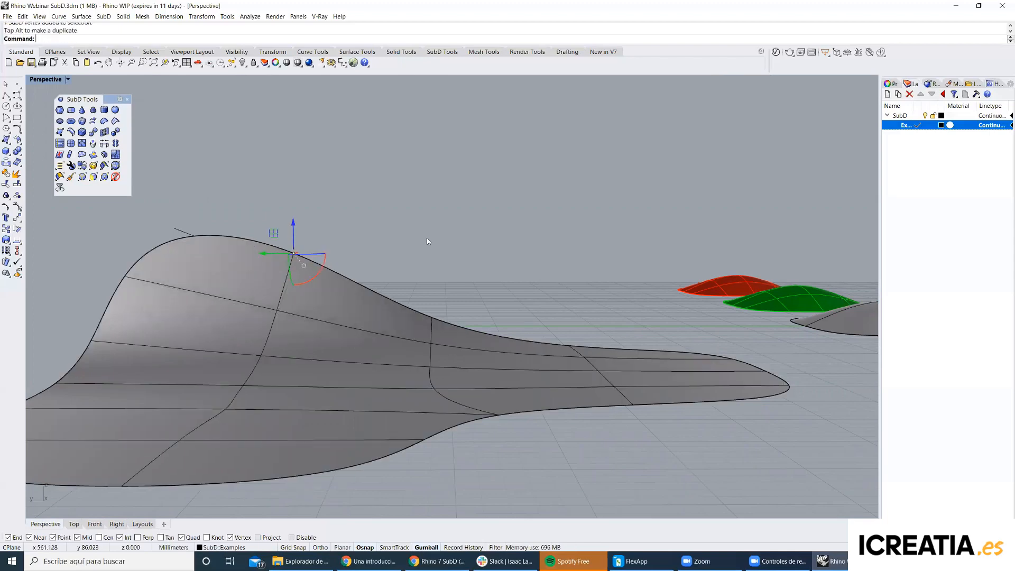
pyautogui.keyDown('ctrl'); pyautogui.keyDown('shift'); pyautogui.click(572, 346); pyautogui.keyUp('shift'); pyautogui.keyUp('ctrl')
pyautogui.moveTo(570, 320); pyautogui.dragTo(510, 259)
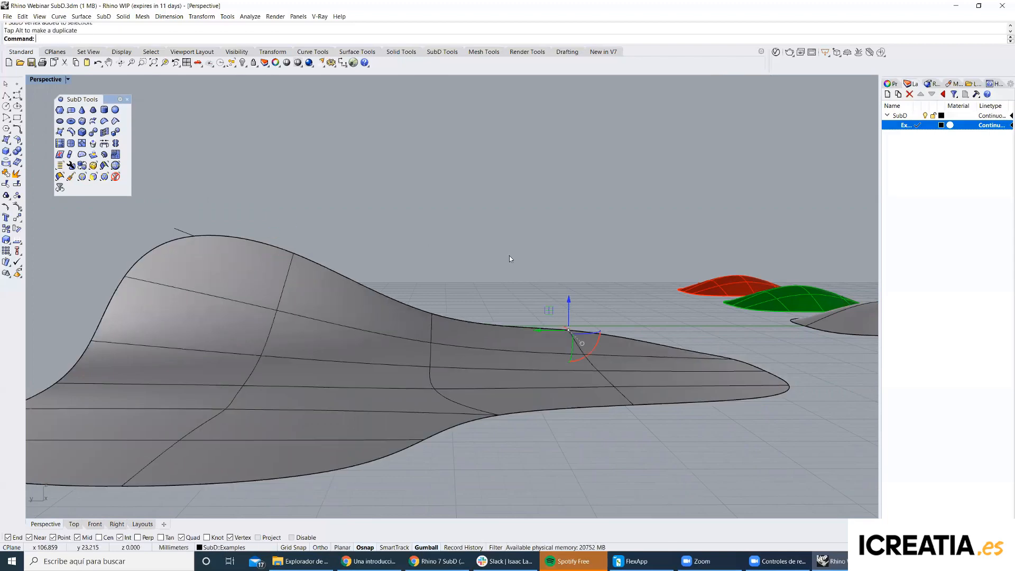
pyautogui.press('Tab')
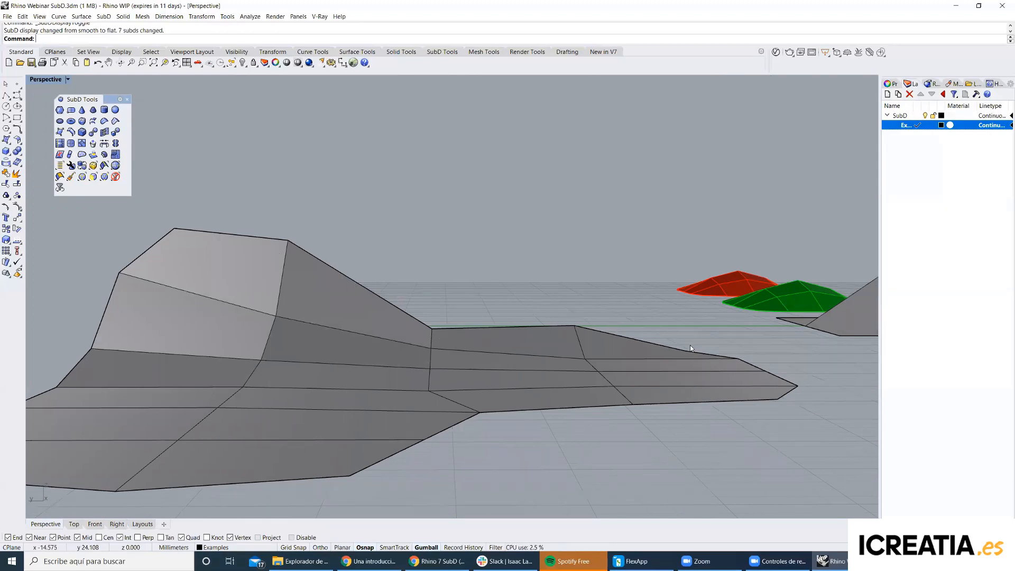
pyautogui.scroll(-5, 634, 281)
pyautogui.moveTo(633, 281); pyautogui.dragTo(548, 335, button='right')
pyautogui.scroll(6, 557, 291)
pyautogui.press('Tab')
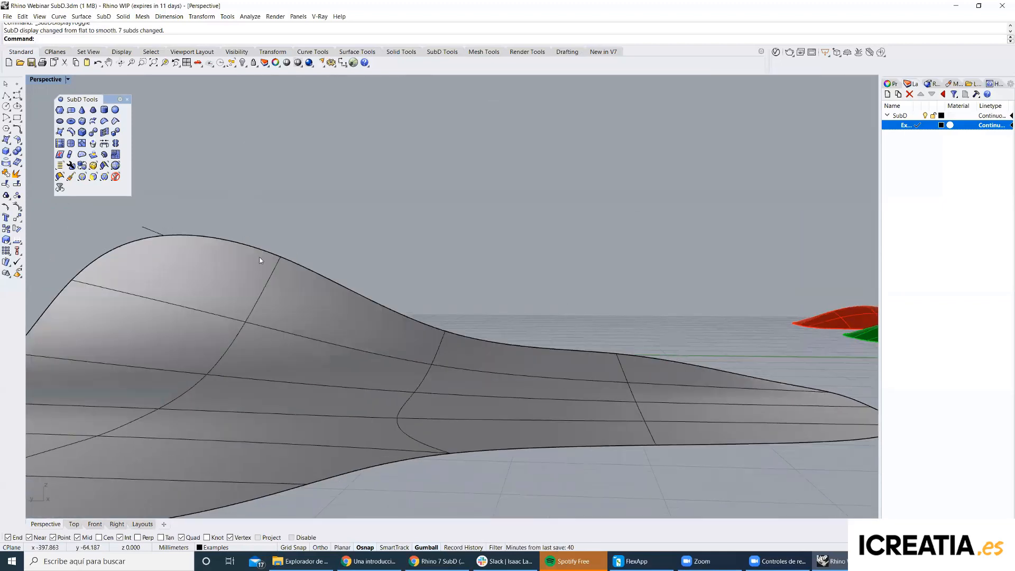
# Move a vertex on the raised side of the surface and lift another one on the low extruded side.
pyautogui.moveTo(409, 311); pyautogui.dragTo(299, 317, button='right')
pyautogui.keyDown('ctrl'); pyautogui.keyDown('shift'); pyautogui.click(280, 327); pyautogui.keyUp('shift'); pyautogui.keyUp('ctrl')
pyautogui.moveTo(280, 312); pyautogui.dragTo(311, 309)
pyautogui.keyDown('ctrl'); pyautogui.keyDown('shift'); pyautogui.click(713, 350); pyautogui.keyUp('shift'); pyautogui.keyUp('ctrl')
pyautogui.keyDown('ctrl'); pyautogui.keyDown('shift'); pyautogui.click(714, 349); pyautogui.keyUp('shift'); pyautogui.keyUp('ctrl')
pyautogui.moveTo(714, 319); pyautogui.dragTo(714, 301)
pyautogui.click(607, 241)
# Run an environment map analysis on the smooth SubD surface with polished_silver.jpg and examine its reflections.
pyautogui.moveTo(608, 241); pyautogui.dragTo(573, 306, button='right')
pyautogui.scroll(-4, 574, 307)
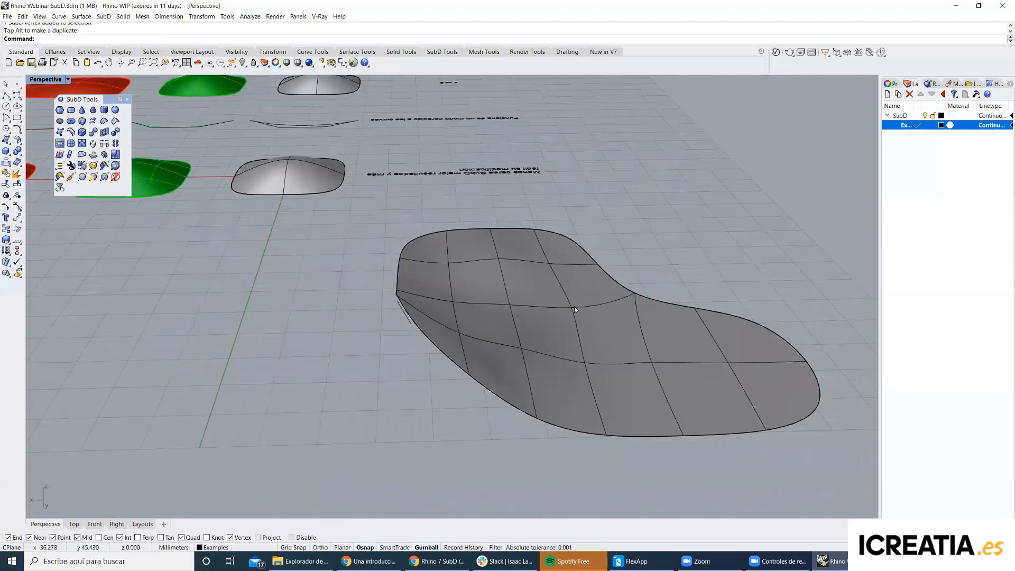
pyautogui.moveTo(589, 302); pyautogui.dragTo(442, 296, button='right')
pyautogui.scroll(3, 498, 300)
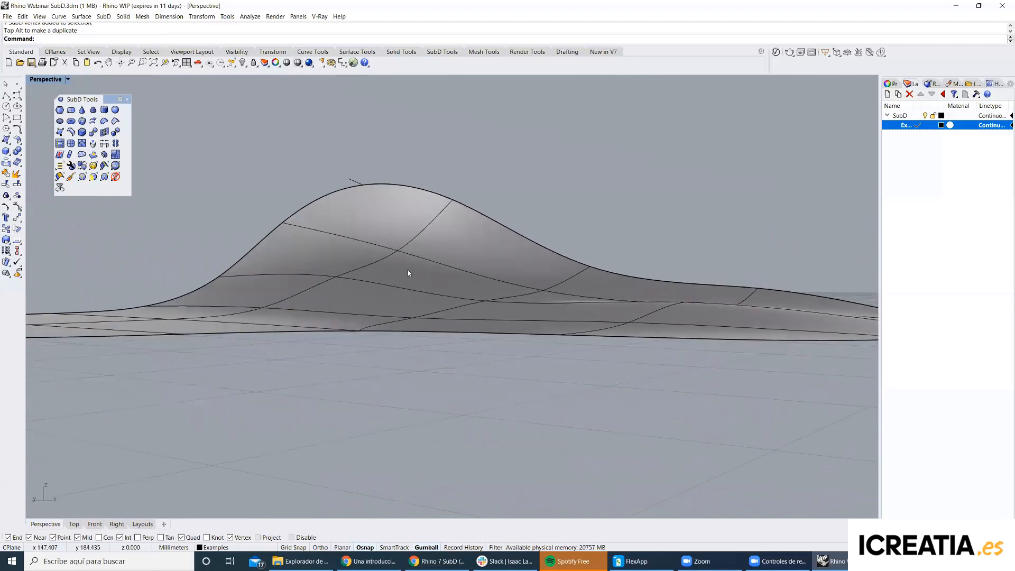
pyautogui.click(19, 242)
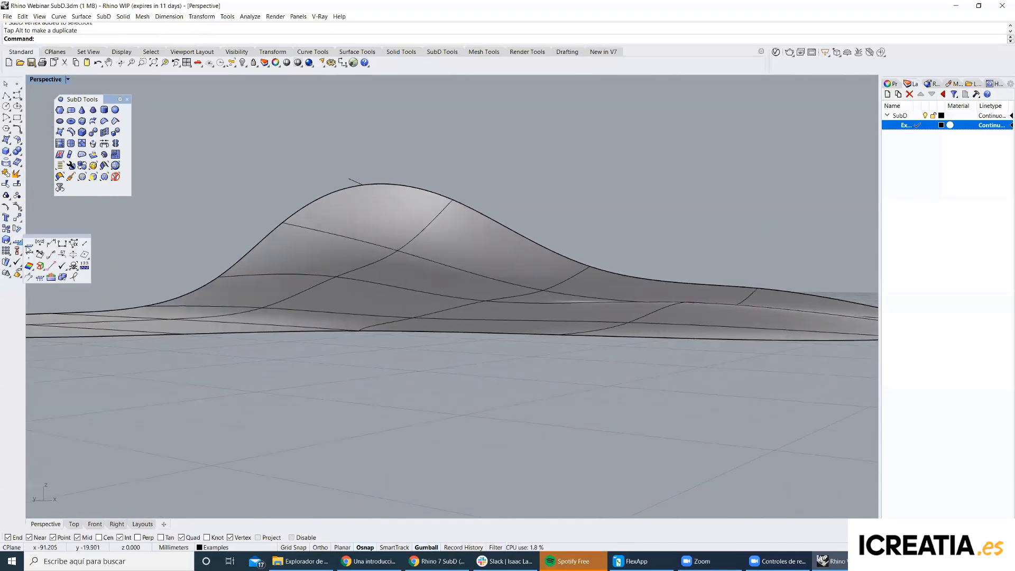
pyautogui.click(32, 271)
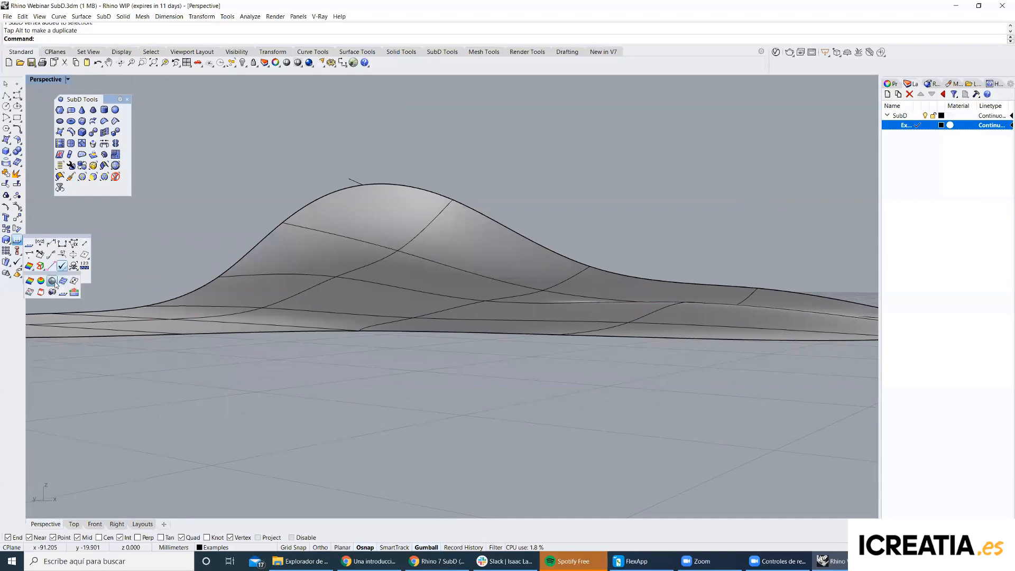
pyautogui.click(51, 281)
pyautogui.click(373, 264)
pyautogui.press('Return')
pyautogui.moveTo(381, 169)
pyautogui.mouseDown(button='right')
pyautogui.moveTo(480, 209)
pyautogui.moveTo(521, 248)
pyautogui.mouseUp(button='right')
pyautogui.scroll(-3, 751, 144)
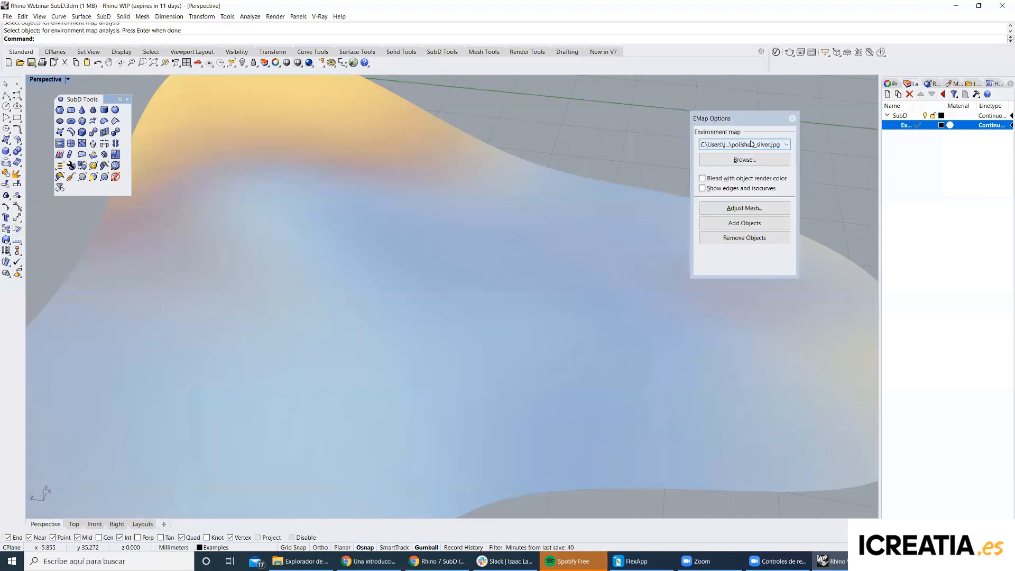
# Change the environment map to fluorescent_tube.bmp, examine the surface's reflection continuity from several angles, and close the analysis.
pyautogui.scroll(-1, 752, 144)
pyautogui.scroll(-4, 762, 148)
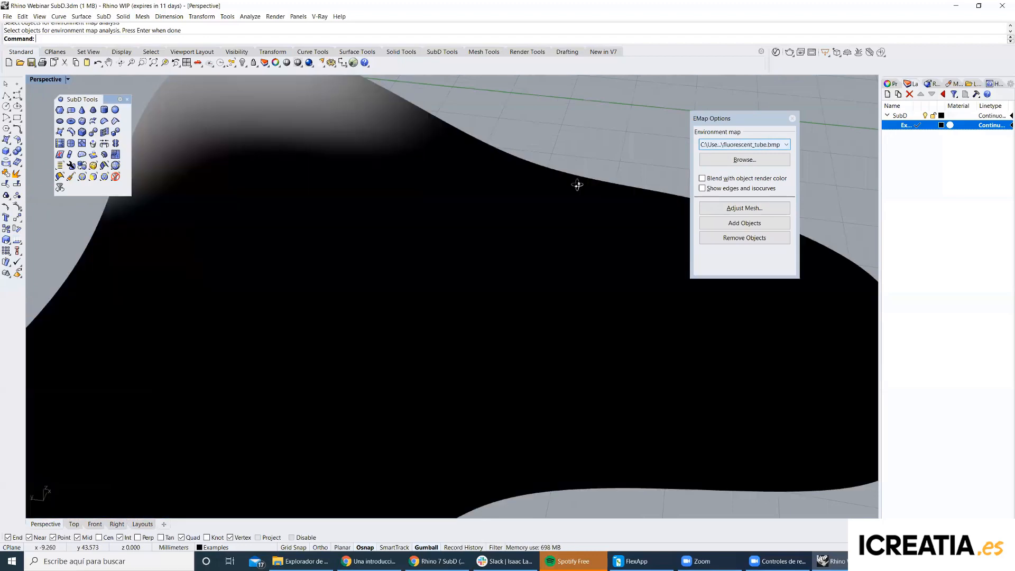
pyautogui.moveTo(578, 184); pyautogui.dragTo(607, 262, button='right')
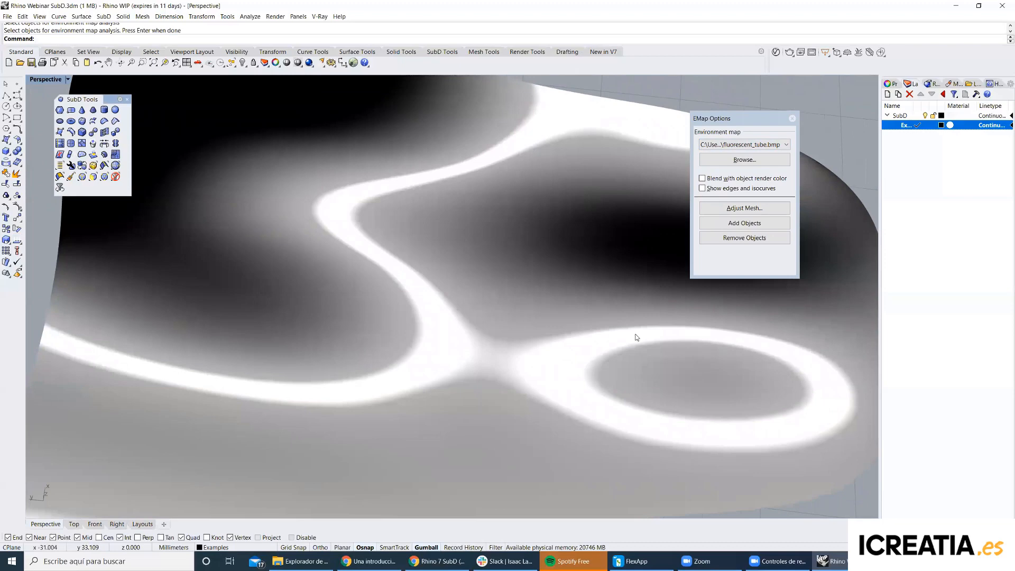
pyautogui.moveTo(477, 302); pyautogui.dragTo(578, 332, button='right')
pyautogui.scroll(-5, 545, 296)
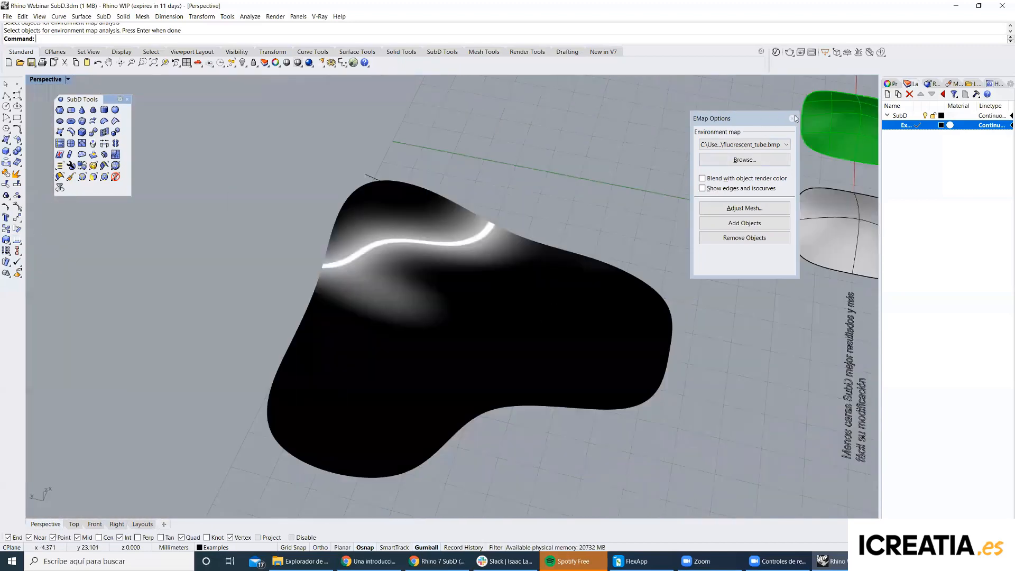
pyautogui.click(793, 118)
# Lift an interior vertex on the low side of the surface, view it in flat and smooth display, and undo the move.
pyautogui.moveTo(646, 168)
pyautogui.mouseDown(button='right')
pyautogui.moveTo(558, 283)
pyautogui.moveTo(626, 354)
pyautogui.mouseUp(button='right')
pyautogui.scroll(5, 558, 284)
pyautogui.keyDown('ctrl'); pyautogui.keyDown('shift'); pyautogui.click(620, 350); pyautogui.keyUp('shift'); pyautogui.keyUp('ctrl')
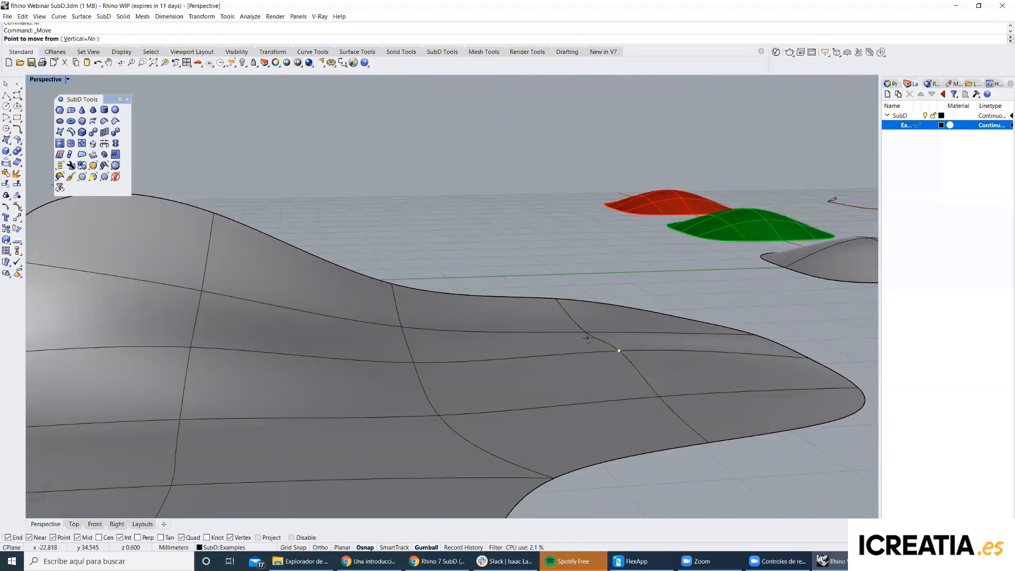
pyautogui.press('Tab')
pyautogui.scroll(-2, 606, 323)
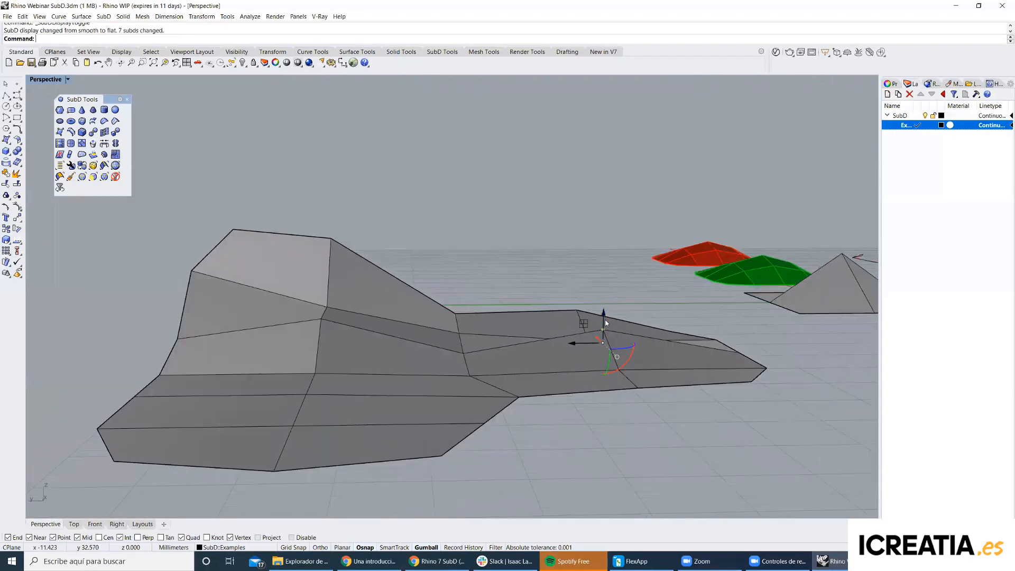
pyautogui.keyDown('ctrl'); pyautogui.keyDown('shift'); pyautogui.click(605, 331); pyautogui.keyUp('shift'); pyautogui.keyUp('ctrl')
pyautogui.keyDown('ctrl'); pyautogui.keyDown('shift'); pyautogui.click(604, 328); pyautogui.keyUp('shift'); pyautogui.keyUp('ctrl')
pyautogui.keyDown('ctrl'); pyautogui.keyDown('shift'); pyautogui.click(604, 329); pyautogui.keyUp('shift'); pyautogui.keyUp('ctrl')
pyautogui.click(608, 316)
pyautogui.moveTo(608, 317); pyautogui.dragTo(609, 288, button='right')
pyautogui.keyDown('ctrl'); pyautogui.keyDown('shift'); pyautogui.click(606, 329); pyautogui.keyUp('shift'); pyautogui.keyUp('ctrl')
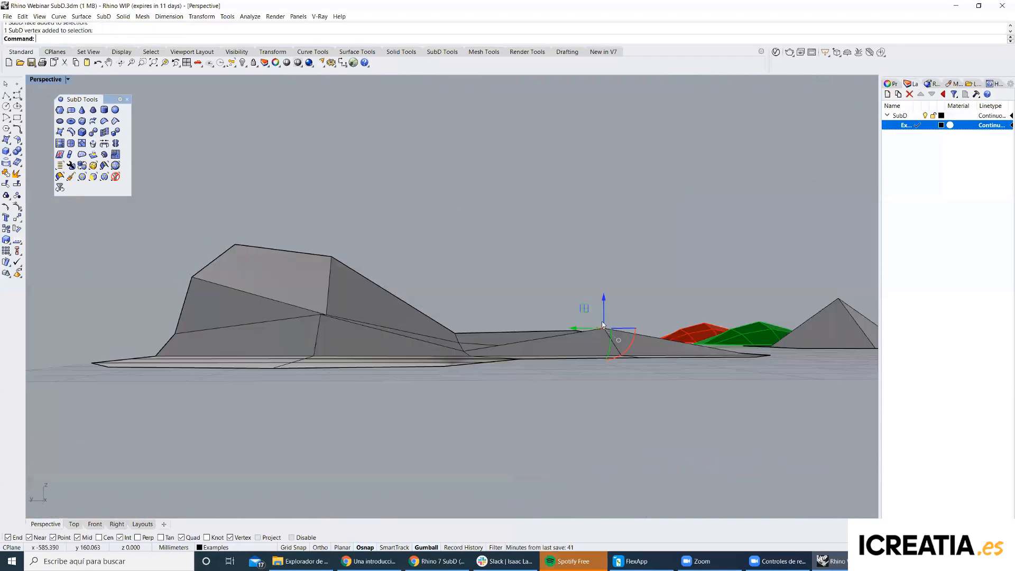
pyautogui.press('Tab')
pyautogui.hotkey('ctrl', 'z')
# Run the environment map analysis on the surface again with fluorescent_tube.bmp and examine how the reflections flow.
pyautogui.moveTo(603, 330); pyautogui.dragTo(465, 377, button='right')
pyautogui.click(516, 360)
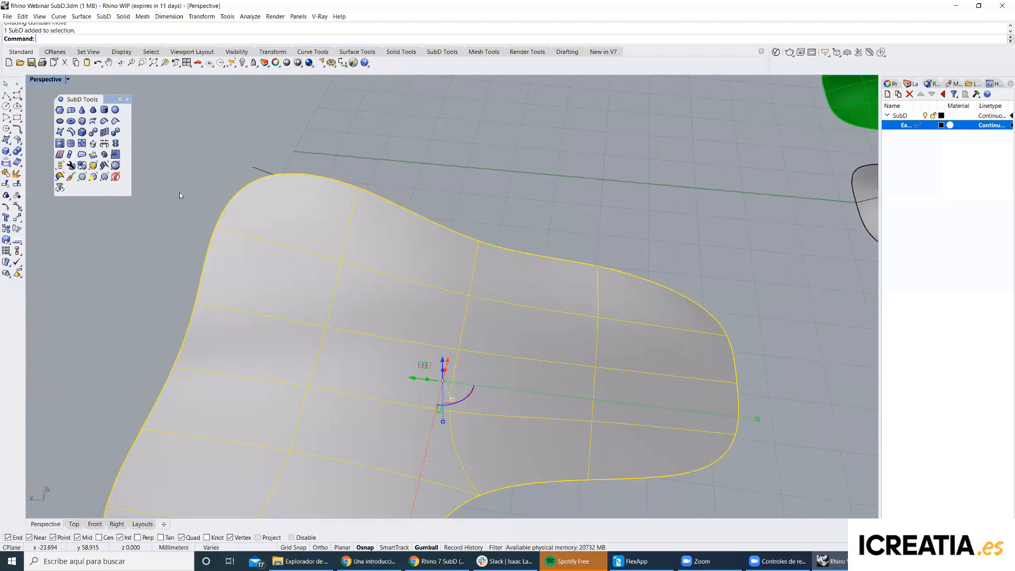
pyautogui.click(22, 242)
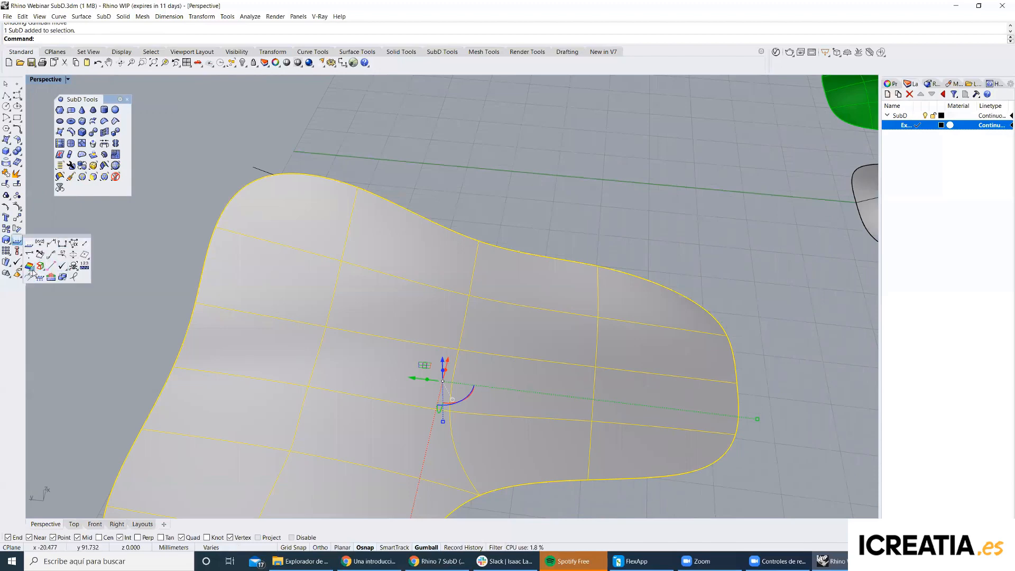
pyautogui.click(52, 283)
pyautogui.click(469, 207)
pyautogui.moveTo(470, 213); pyautogui.dragTo(492, 235, button='right')
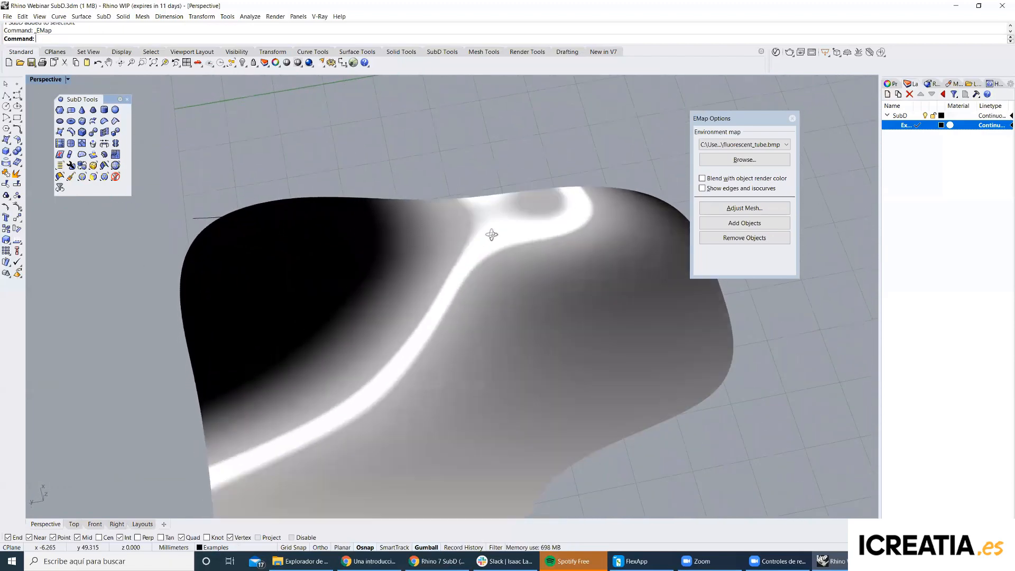
pyautogui.moveTo(555, 219); pyautogui.dragTo(497, 361, button='right')
# Compare the environment map reflections on the surface's flat and smooth displays from several angles.
pyautogui.press('Tab')
pyautogui.moveTo(200, 197); pyautogui.dragTo(154, 247, button='right')
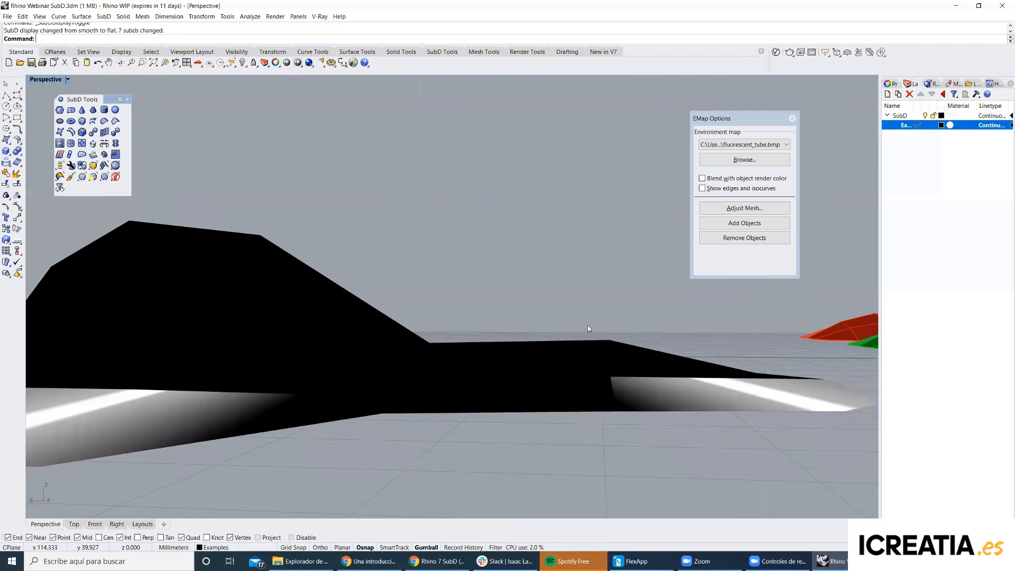
pyautogui.moveTo(455, 340); pyautogui.dragTo(711, 333, button='right')
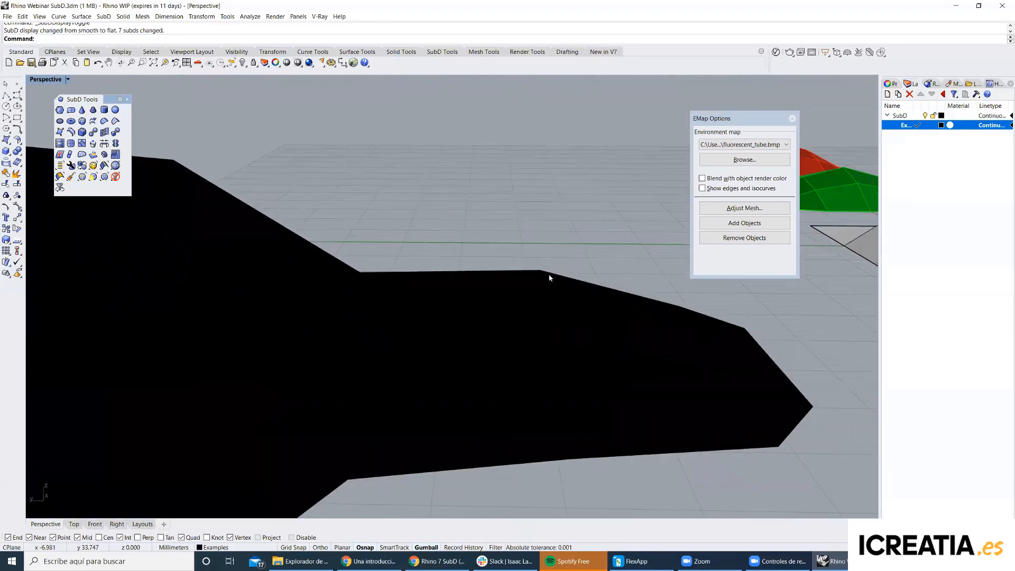
pyautogui.scroll(-3, 548, 297)
pyautogui.press('Tab')
pyautogui.moveTo(529, 273)
pyautogui.mouseDown(button='right')
pyautogui.moveTo(531, 349)
pyautogui.moveTo(563, 322)
pyautogui.moveTo(524, 303)
pyautogui.moveTo(501, 263)
pyautogui.moveTo(381, 256)
pyautogui.moveTo(393, 324)
pyautogui.moveTo(534, 296)
pyautogui.mouseUp(button='right')
pyautogui.scroll(-5, 535, 296)
pyautogui.scroll(4, 544, 339)
pyautogui.moveTo(545, 339); pyautogui.dragTo(487, 296, button='right')
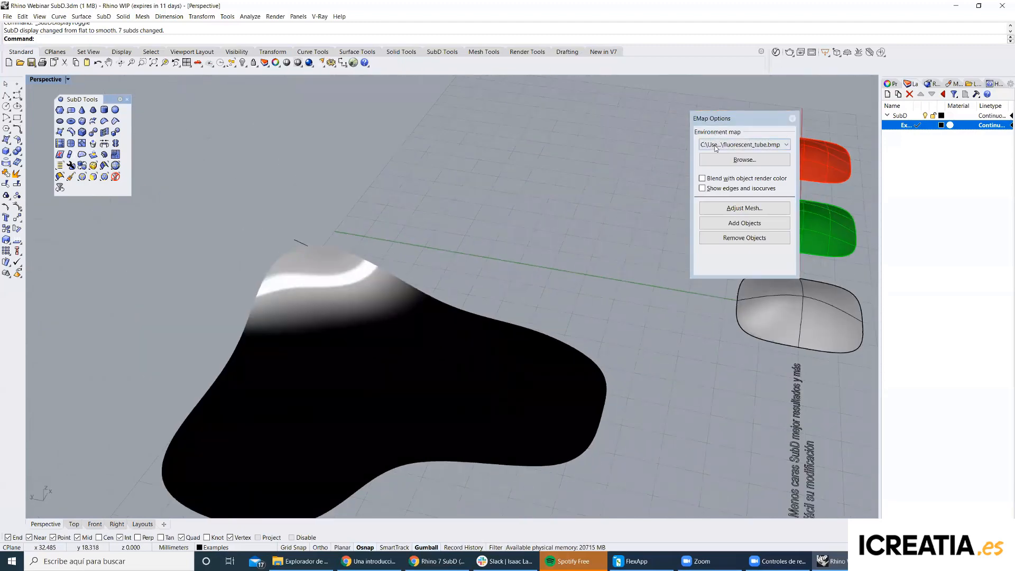
# Preview the surface with the Sunset.jpg environment map and close the analysis.
pyautogui.scroll(-7, 715, 148)
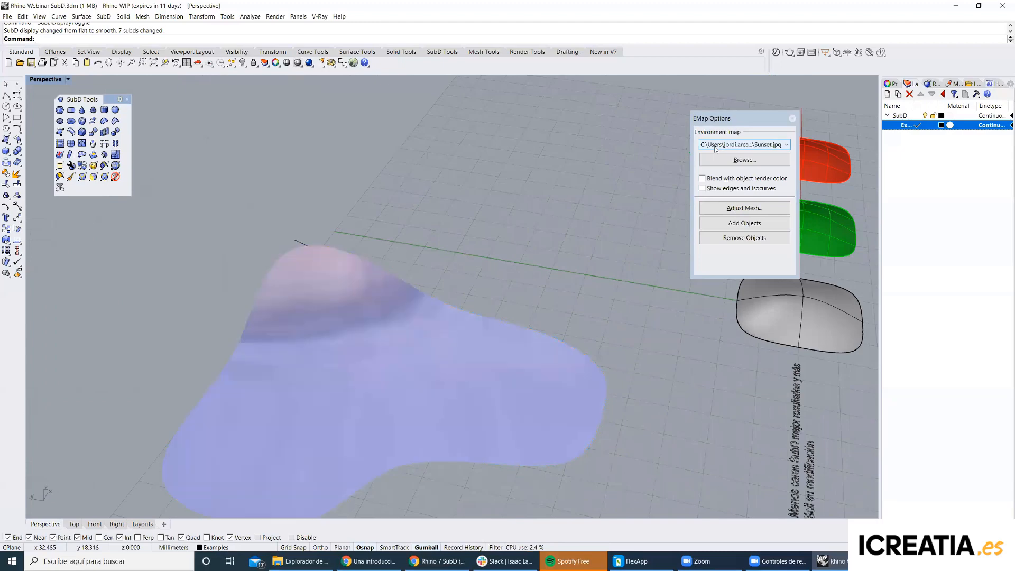
pyautogui.scroll(-1, 716, 149)
pyautogui.moveTo(536, 249); pyautogui.dragTo(696, 207, button='right')
pyautogui.click(795, 119)
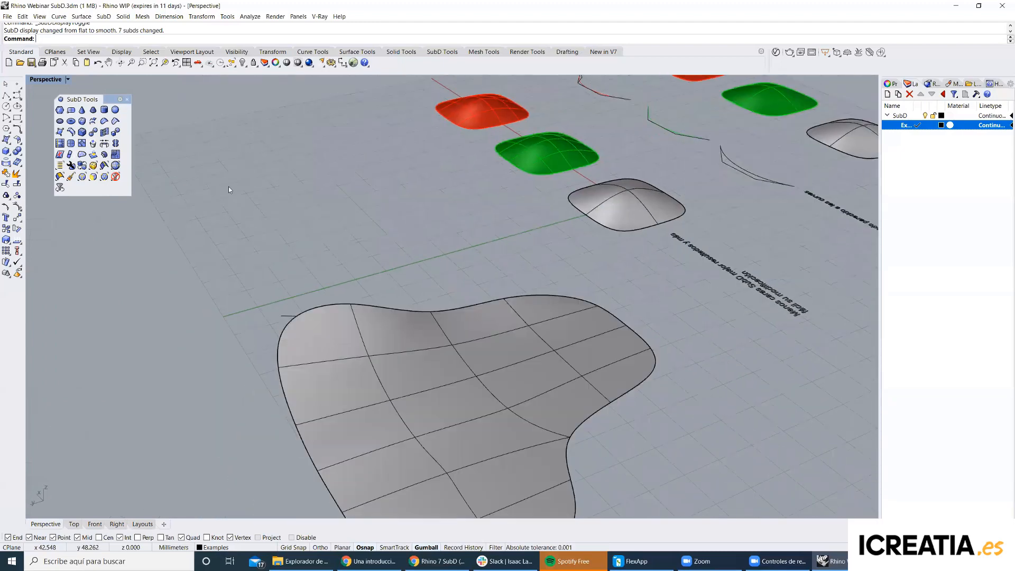
# Run the Zebra analysis on the large SubD surface, examine the horizontal stripes, and close the analysis.
pyautogui.click(17, 241)
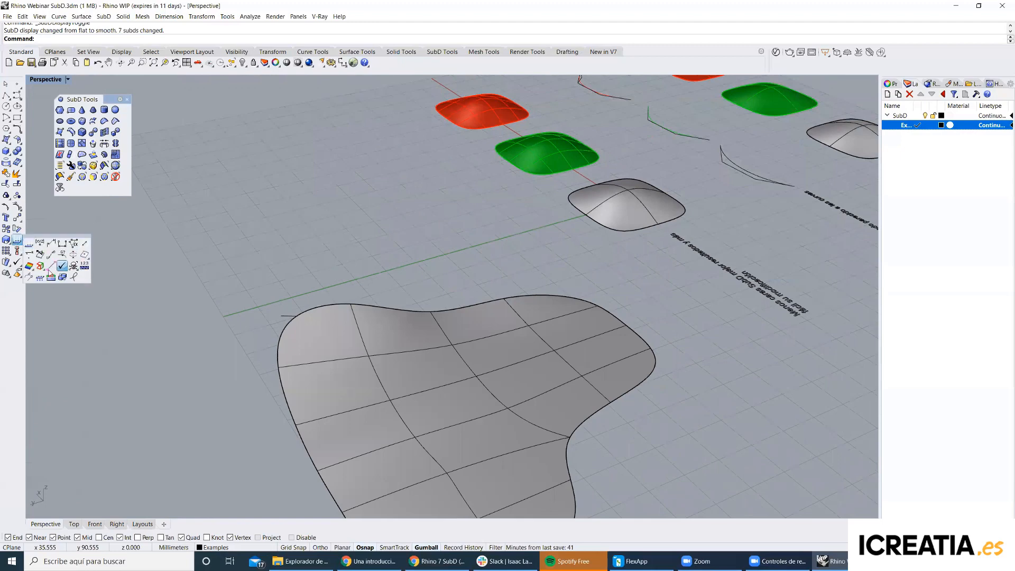
pyautogui.click(32, 270)
pyautogui.click(63, 282)
pyautogui.click(447, 325)
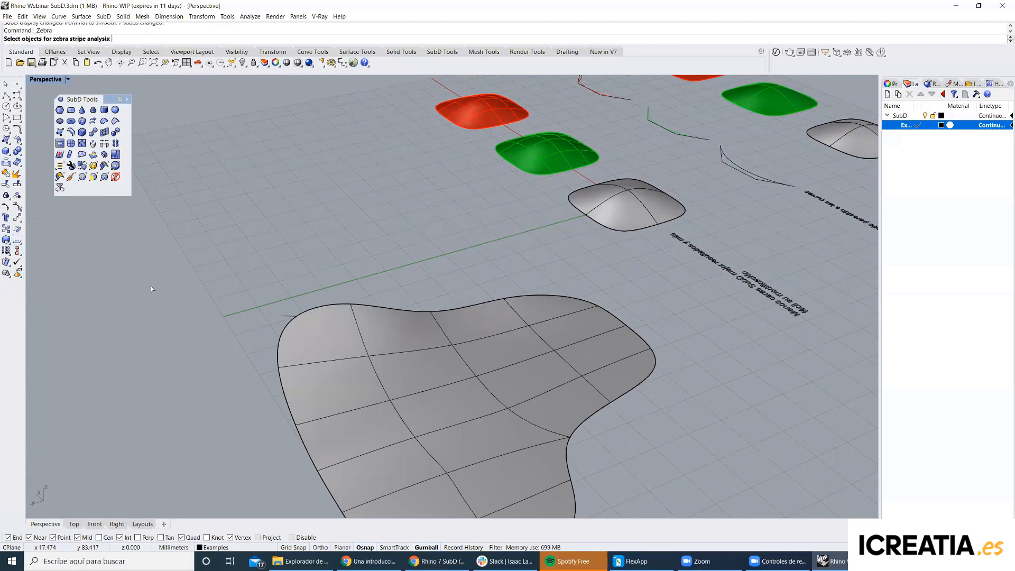
pyautogui.rightClick(453, 324)
pyautogui.moveTo(454, 324); pyautogui.dragTo(339, 243, button='right')
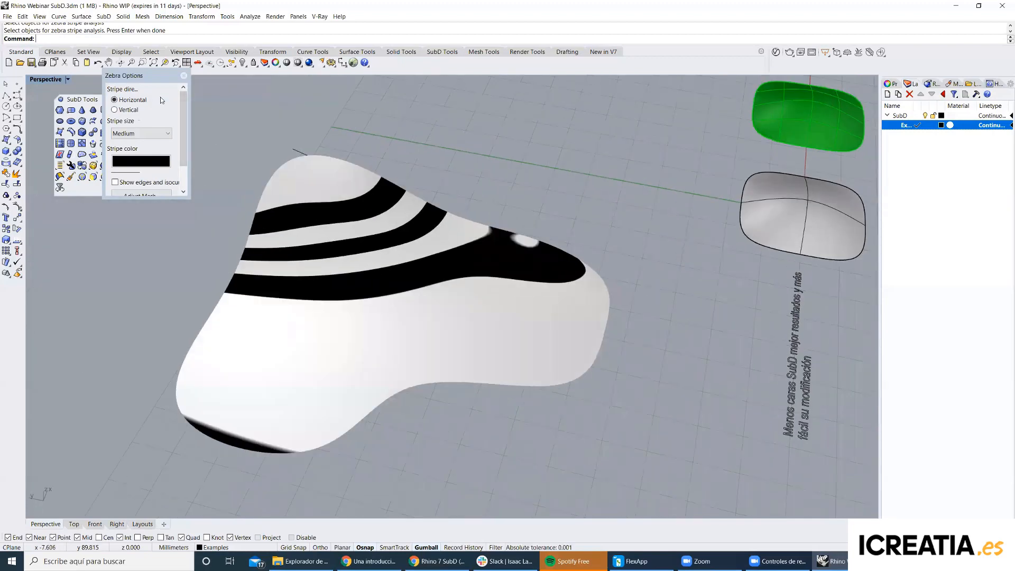
pyautogui.click(184, 76)
# Delete the large SubD surface and undo the deletion.
pyautogui.scroll(-4, 427, 243)
pyautogui.scroll(6, 430, 258)
pyautogui.moveTo(430, 258); pyautogui.dragTo(491, 208, button='right')
pyautogui.scroll(-2, 445, 245)
pyautogui.click(462, 245)
pyautogui.click(511, 202)
pyautogui.click(479, 250)
pyautogui.press('Delete')
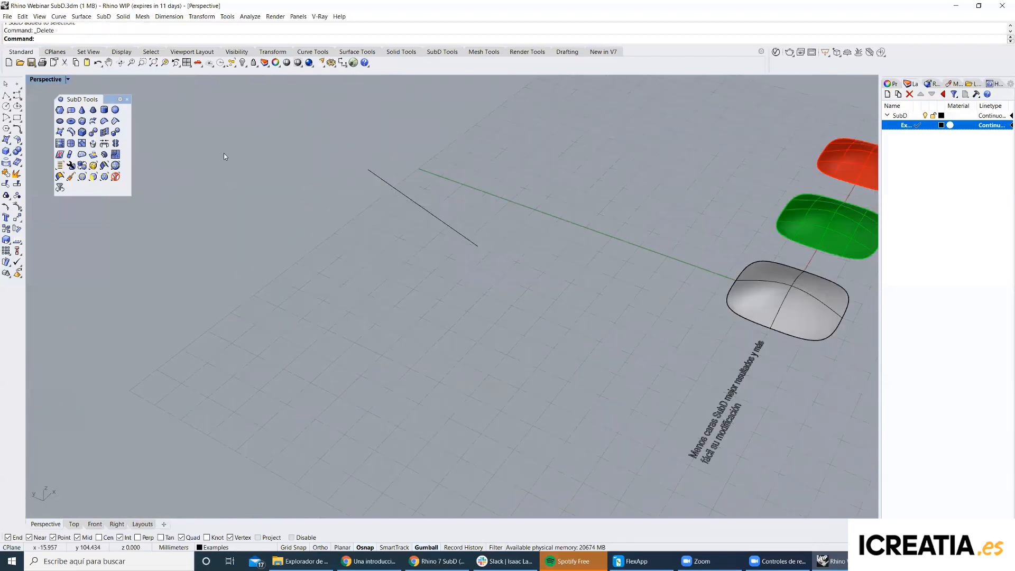
pyautogui.hotkey('ctrl', 'z')
# Mirror a copy of the large SubD surface across a plane running beside its edge nearest the green axis.
pyautogui.moveTo(482, 226); pyautogui.dragTo(390, 252, button='right')
pyautogui.keyDown('shift'); pyautogui.moveTo(334, 317); pyautogui.dragTo(301, 343, button='right'); pyautogui.keyUp('shift')
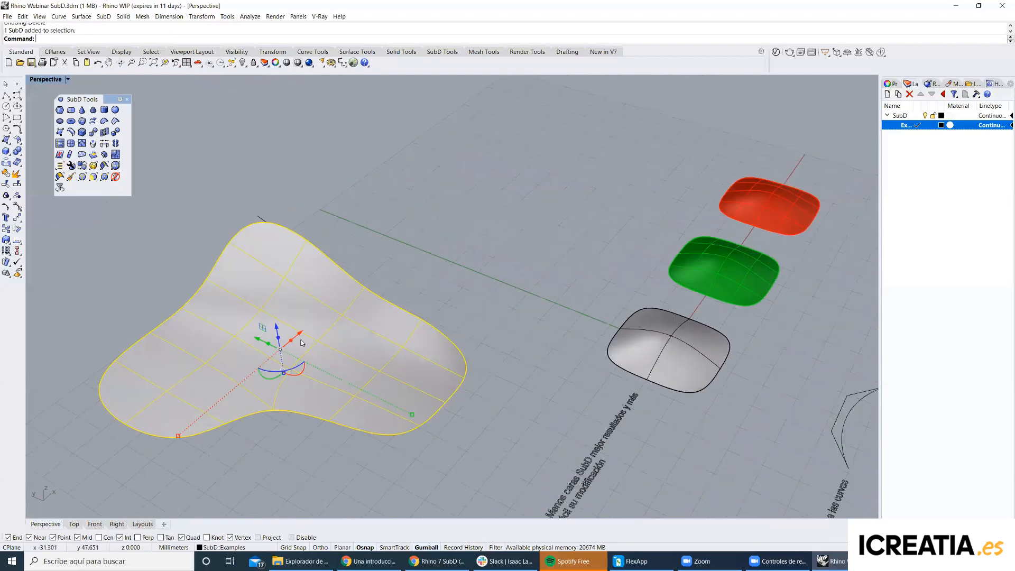
pyautogui.click(20, 220)
pyautogui.click(84, 222)
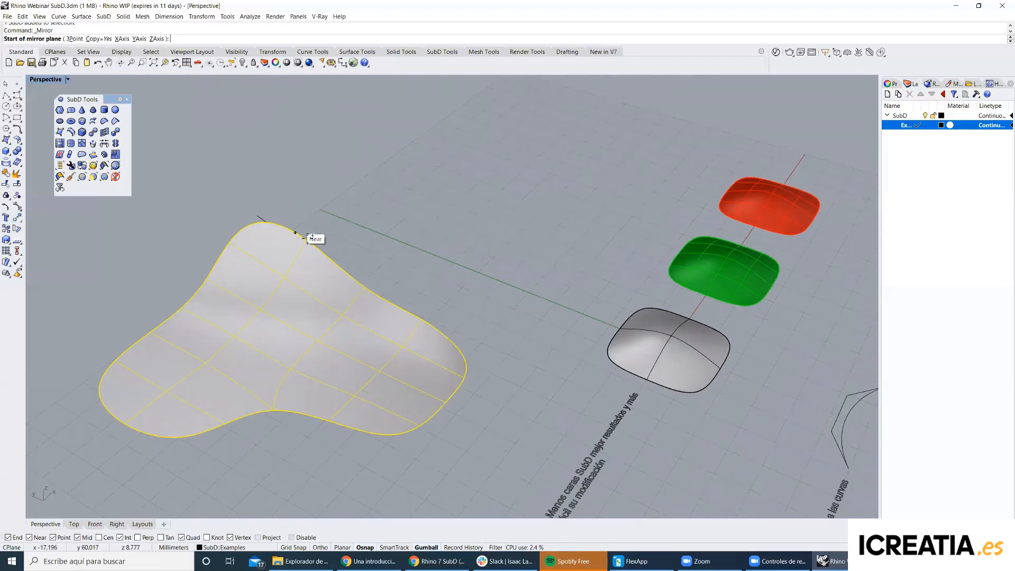
pyautogui.click(323, 242)
pyautogui.click(487, 295)
pyautogui.press('Escape')
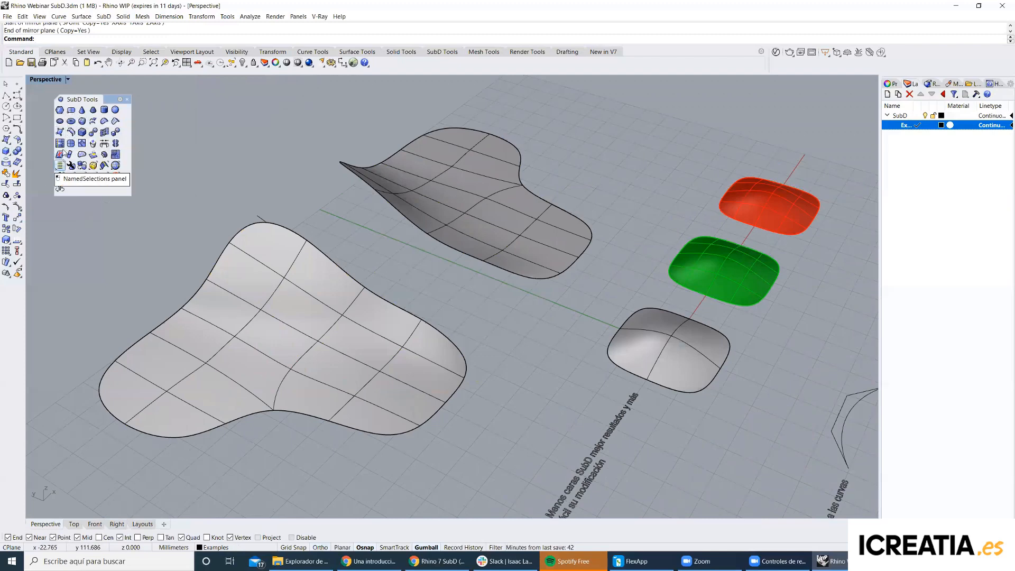
# Start a Bridge in flat display with the four original-surface boundary edges facing the mirrored copy as the first edge set.
pyautogui.click(104, 143)
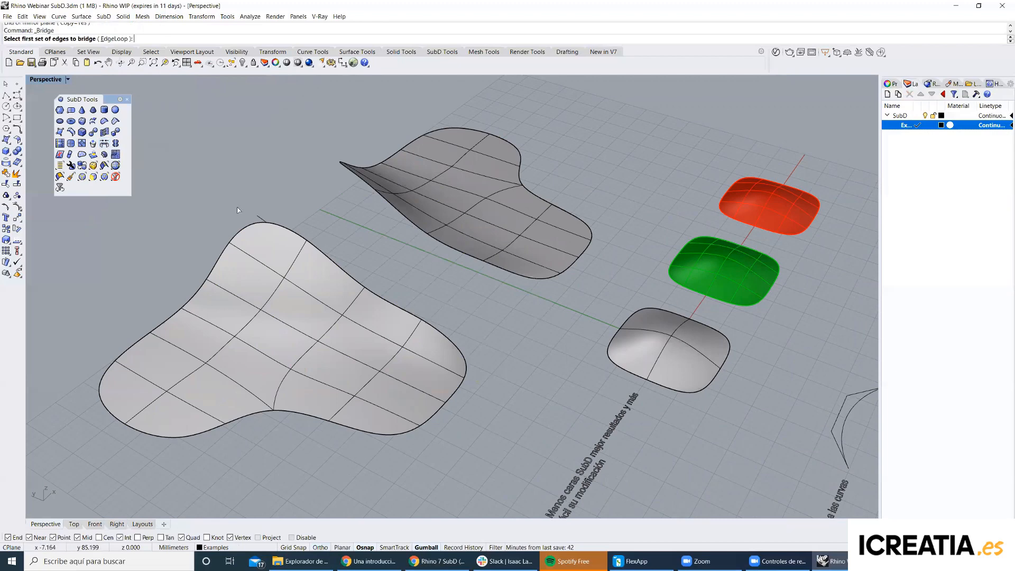
pyautogui.press('Tab')
pyautogui.click(287, 229)
pyautogui.moveTo(348, 188); pyautogui.dragTo(350, 218, button='right')
pyautogui.click(336, 262)
pyautogui.click(413, 316)
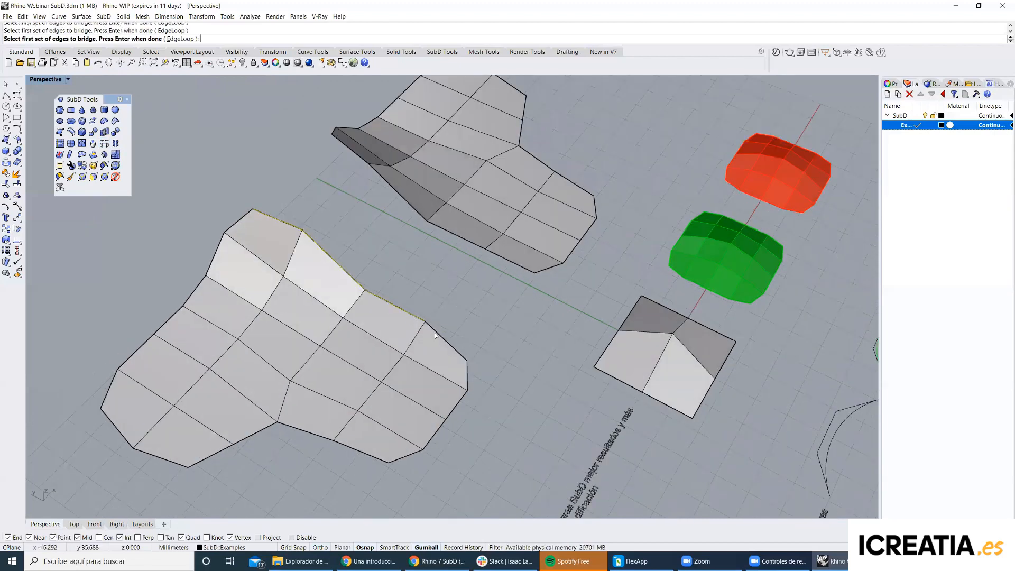
pyautogui.press('Return')
# Bridge to the four matching edges of the mirrored copy with 2 segments and Join enabled, and return to smooth display.
pyautogui.click(351, 150)
pyautogui.click(395, 190)
pyautogui.click(454, 234)
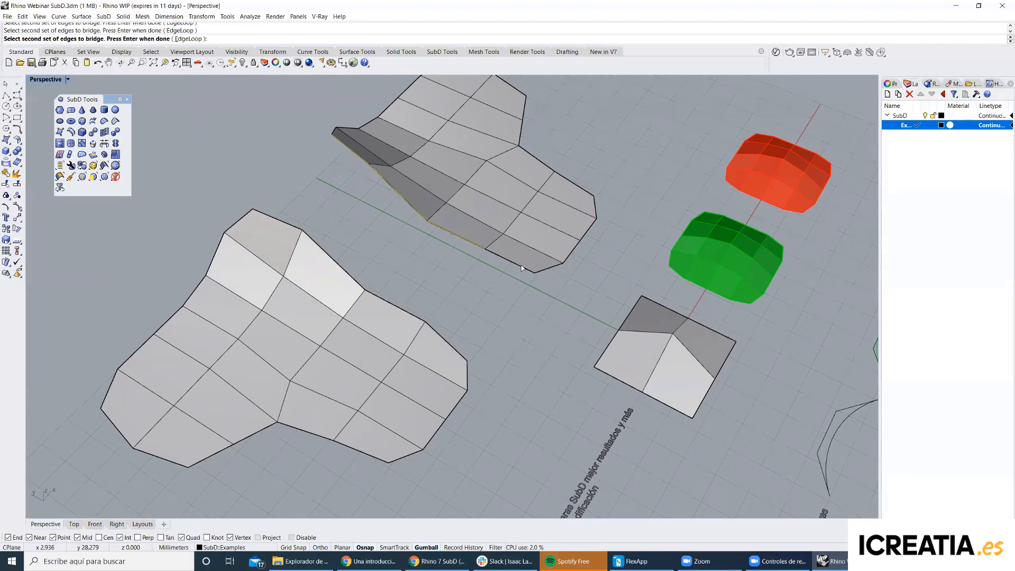
pyautogui.click(521, 268)
pyautogui.press('Return')
pyautogui.moveTo(399, 286); pyautogui.dragTo(445, 256, button='right')
pyautogui.scroll(5, 382, 261)
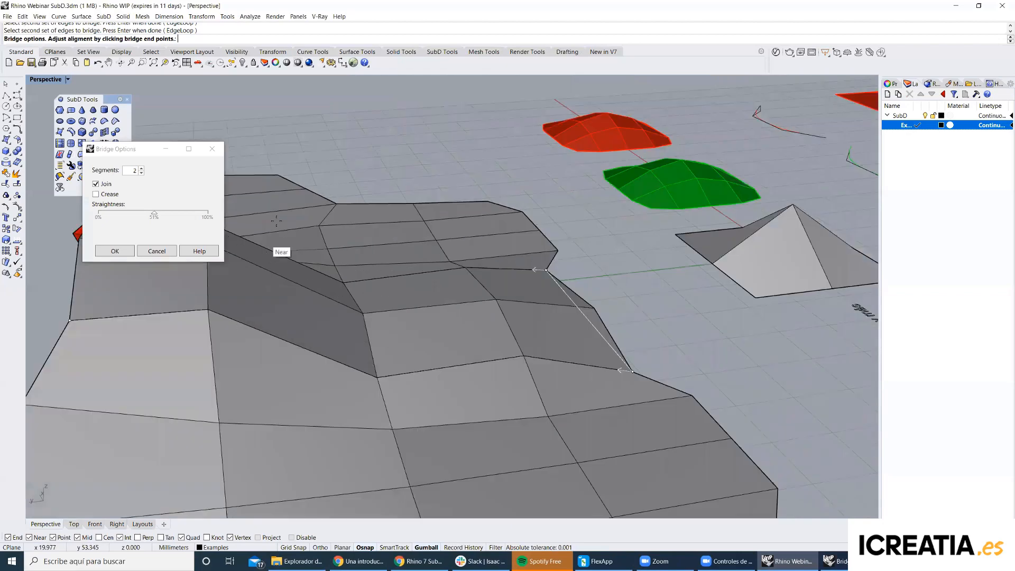
pyautogui.keyDown('shift'); pyautogui.moveTo(277, 221); pyautogui.dragTo(426, 218, button='right'); pyautogui.keyUp('shift')
pyautogui.click(129, 252)
pyautogui.press('Tab')
# Crease the edge loop running along the middle of the bridge.
pyautogui.scroll(2, 294, 263)
pyautogui.doubleClick(305, 244)
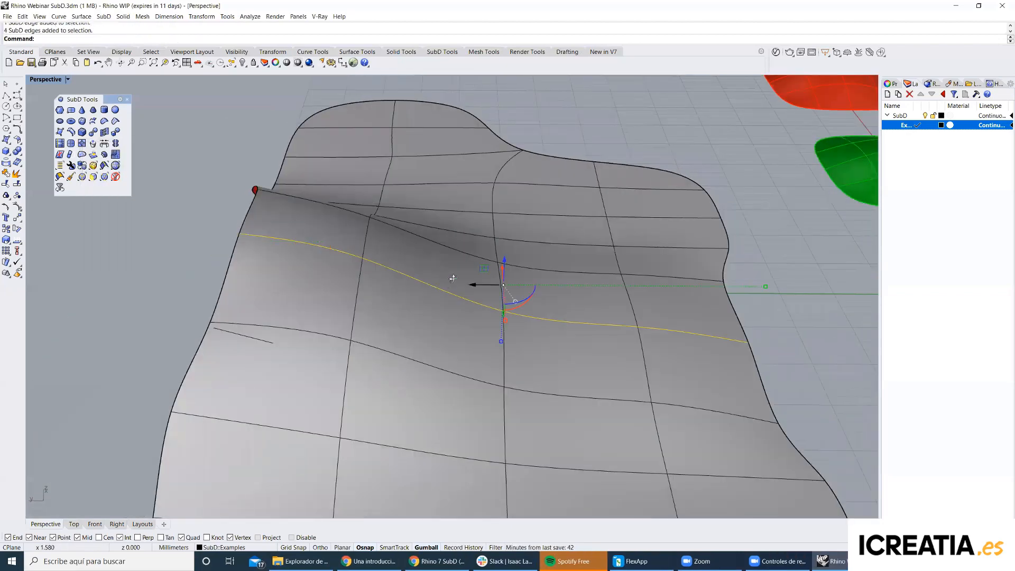
pyautogui.moveTo(473, 283); pyautogui.dragTo(416, 322, button='right')
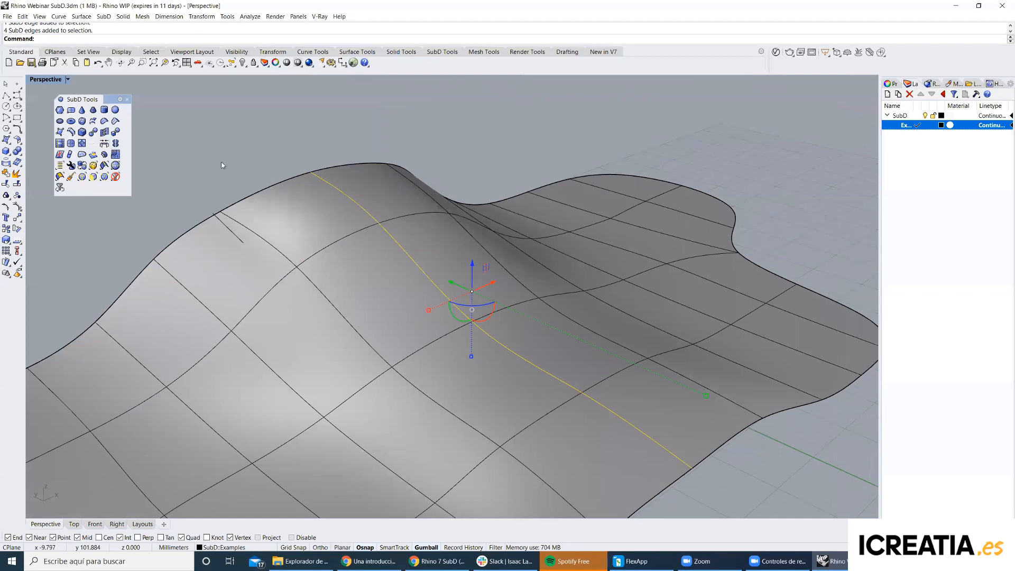
pyautogui.click(119, 122)
pyautogui.moveTo(392, 235); pyautogui.dragTo(373, 328, button='right')
pyautogui.scroll(-6, 419, 275)
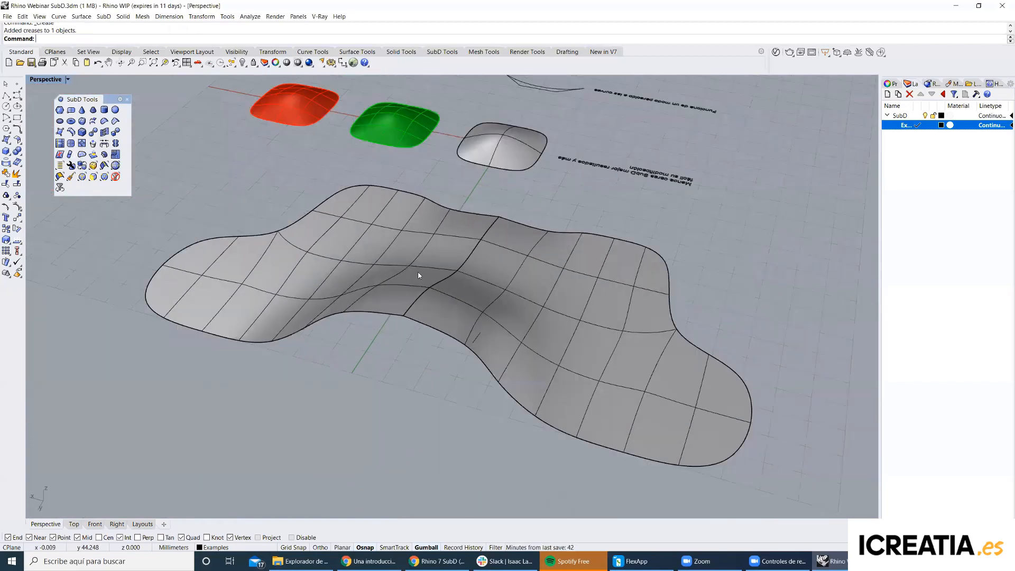
# Run the Zebra analysis on the joined, creased surface with medium horizontal stripes and deselect it.
pyautogui.moveTo(423, 275); pyautogui.dragTo(476, 310, button='right')
pyautogui.click(476, 310)
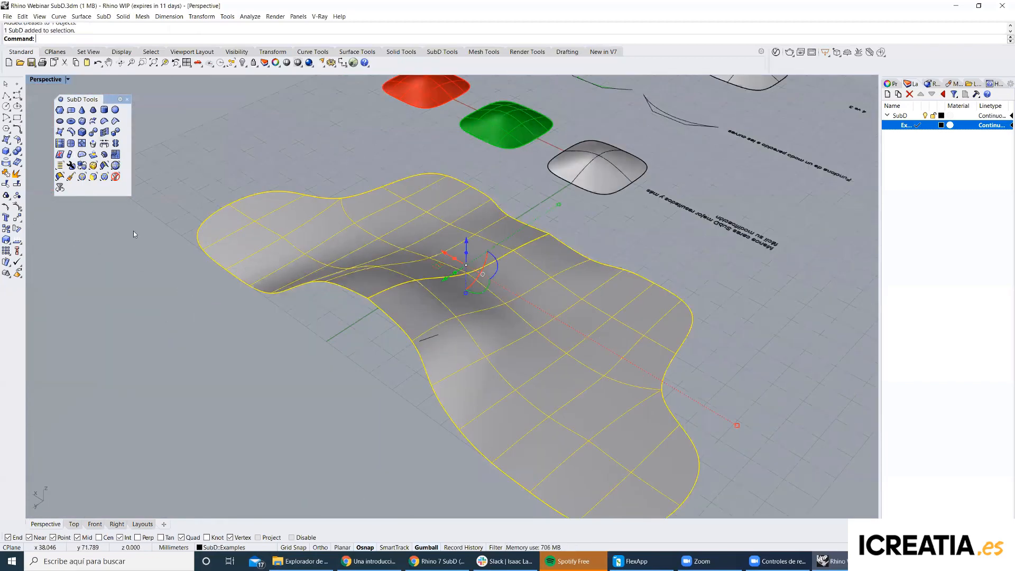
pyautogui.click(22, 244)
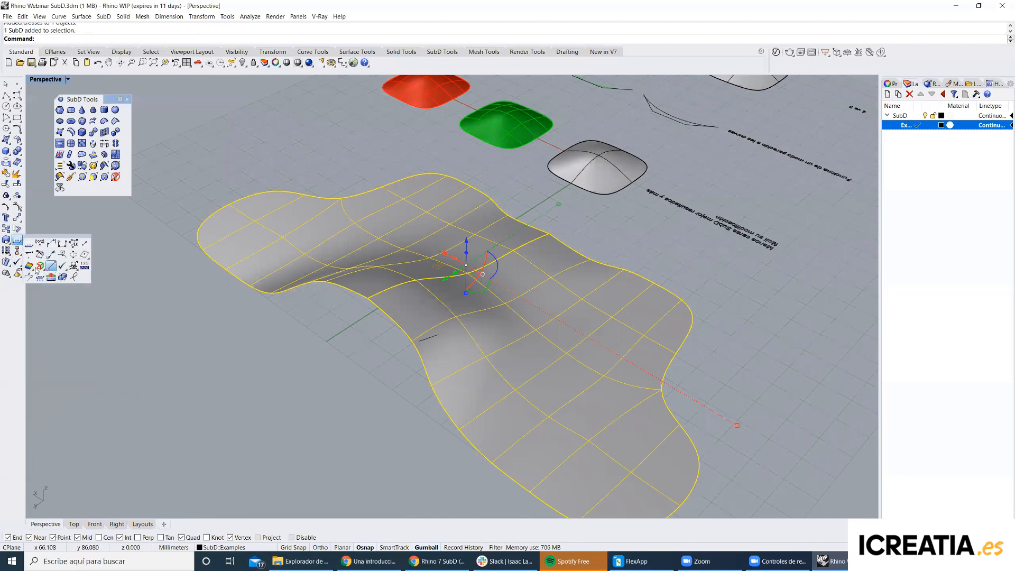
pyautogui.click(32, 269)
pyautogui.click(62, 283)
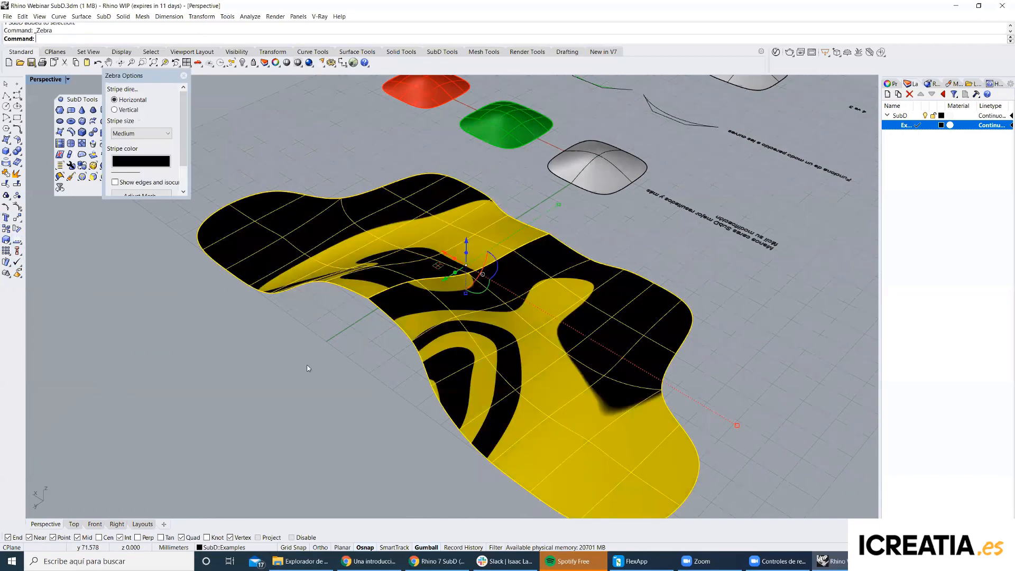
pyautogui.press('Escape')
# Examine the zebra stripes across the crease from several angles and close the analysis.
pyautogui.moveTo(391, 270); pyautogui.dragTo(485, 294, button='right')
pyautogui.scroll(6, 457, 339)
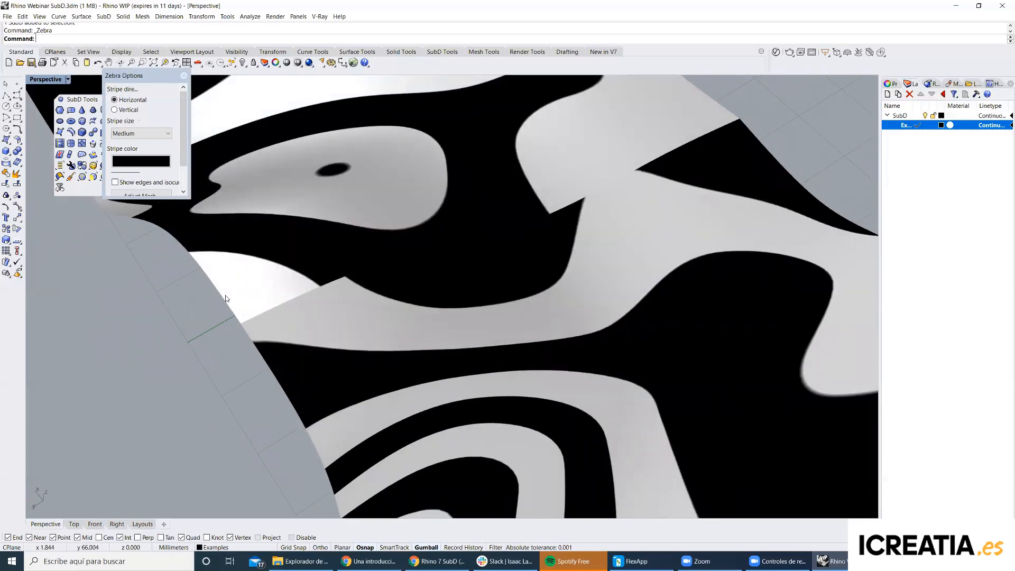
pyautogui.moveTo(390, 294); pyautogui.dragTo(455, 323, button='right')
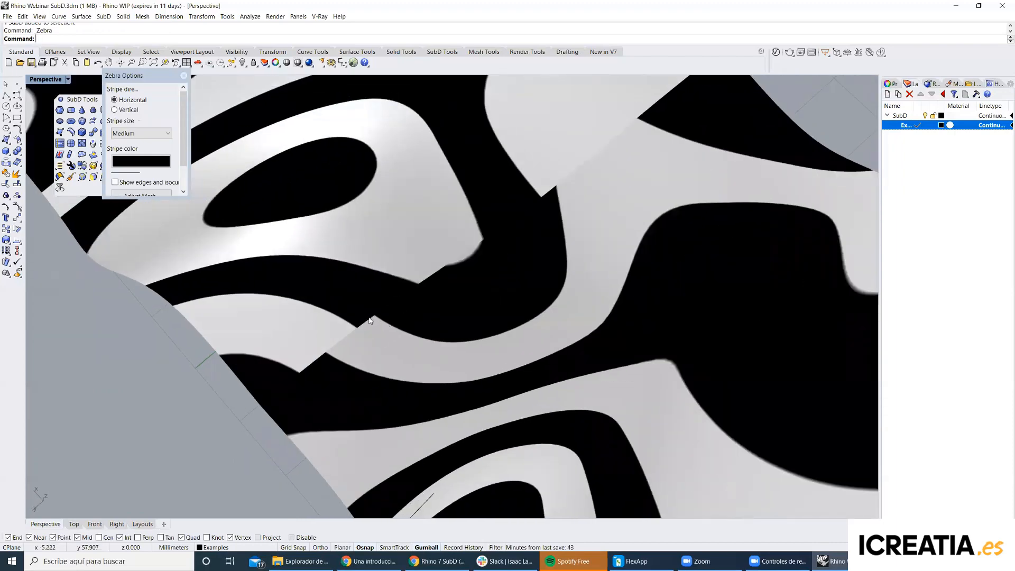
pyautogui.moveTo(370, 320); pyautogui.dragTo(324, 307, button='right')
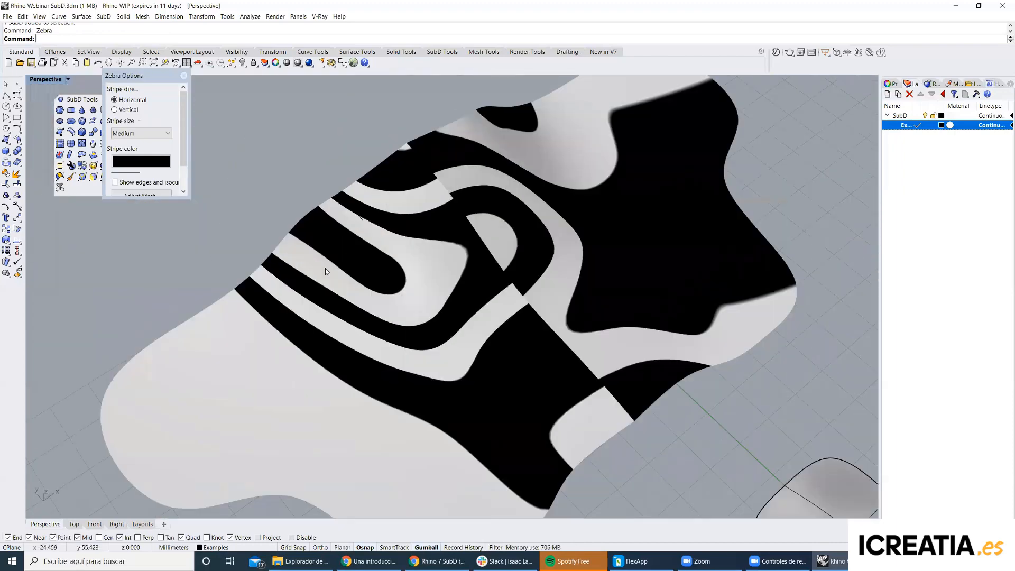
pyautogui.moveTo(437, 309); pyautogui.dragTo(409, 268, button='right')
pyautogui.scroll(5, 440, 277)
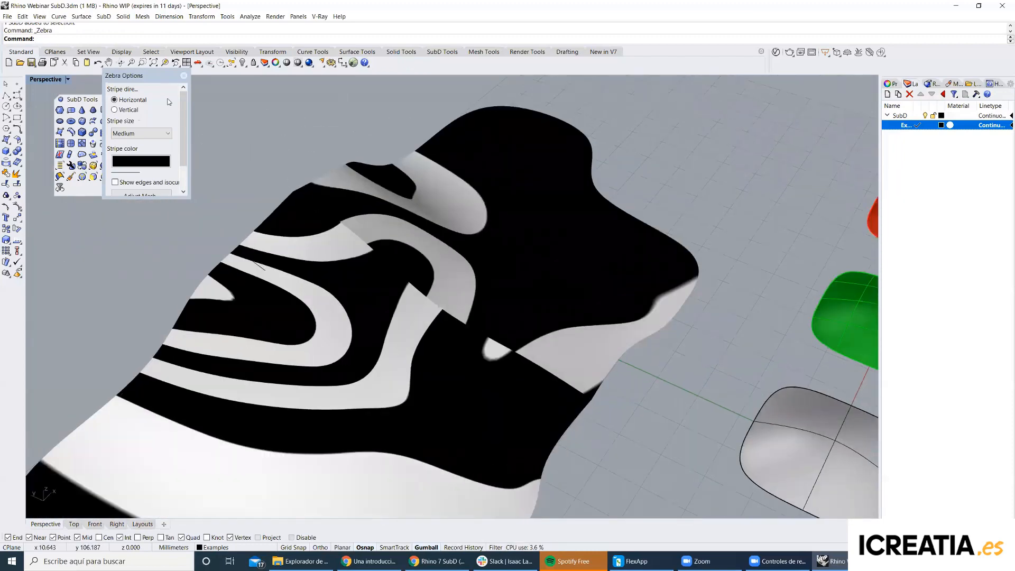
pyautogui.click(185, 76)
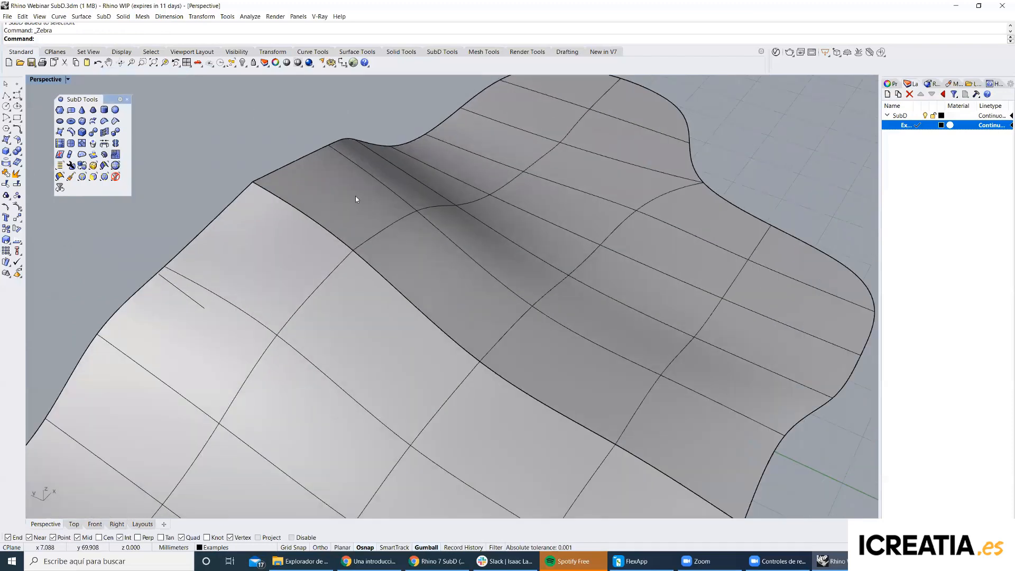
# Remove the crease from the bridge's middle edge loop, inspect the surface, and undo the removal.
pyautogui.click(105, 124)
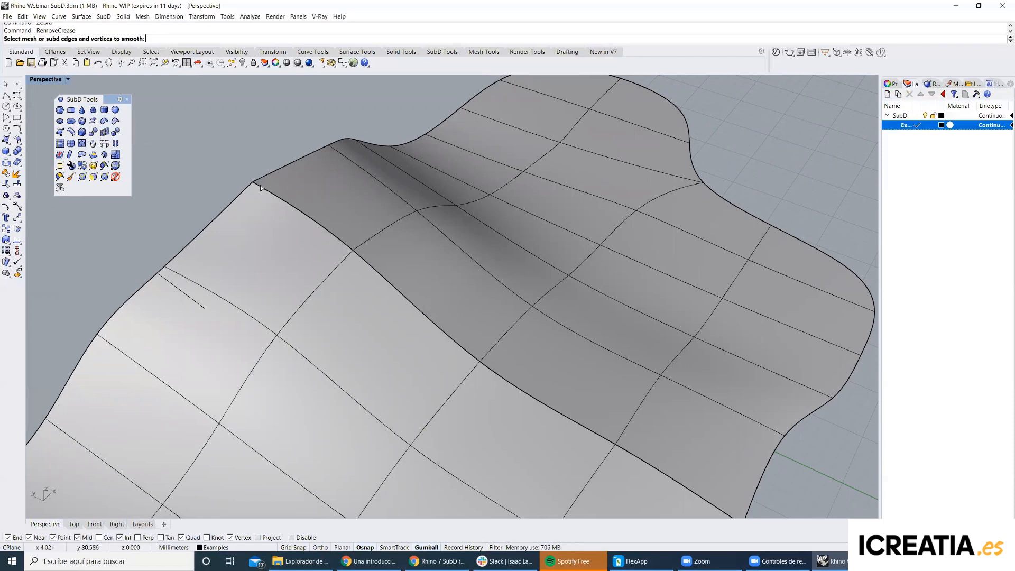
pyautogui.doubleClick(269, 191)
pyautogui.scroll(-9, 309, 235)
pyautogui.scroll(7, 309, 234)
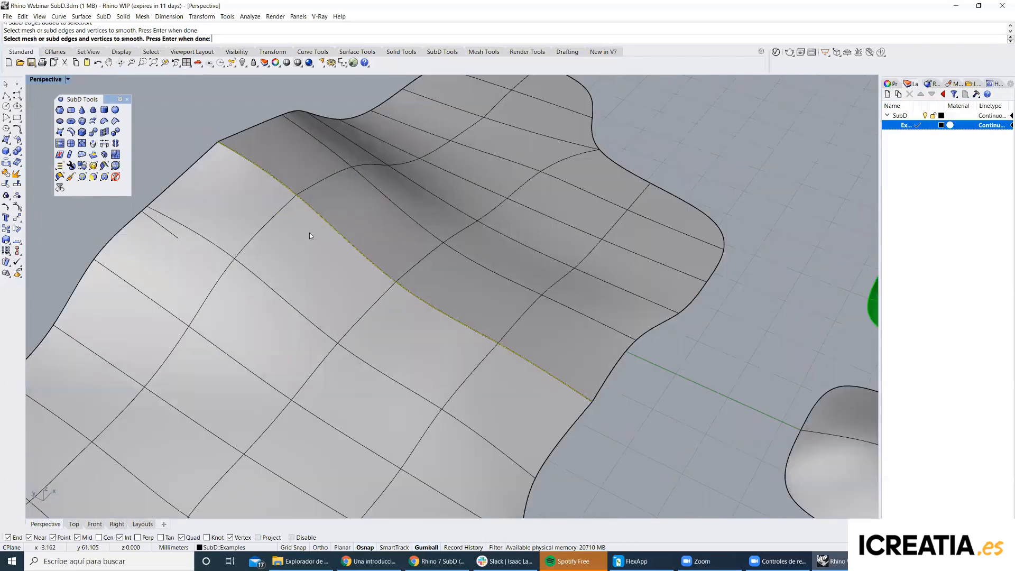
pyautogui.press('Return')
pyautogui.moveTo(344, 251)
pyautogui.mouseDown(button='right')
pyautogui.moveTo(276, 220)
pyautogui.moveTo(346, 252)
pyautogui.moveTo(339, 241)
pyautogui.mouseUp(button='right')
pyautogui.scroll(3, 360, 283)
pyautogui.scroll(-8, 457, 246)
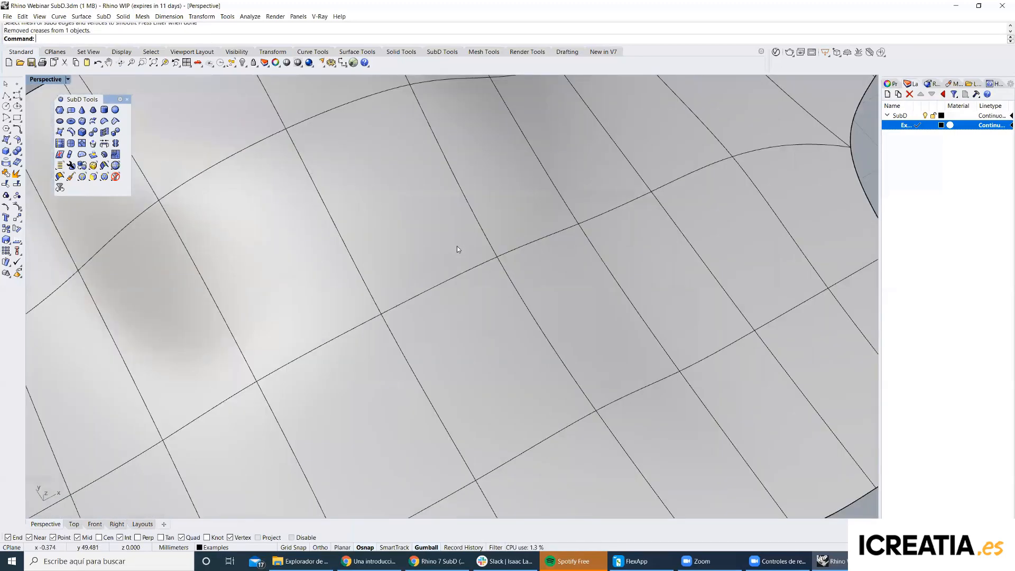
pyautogui.hotkey('ctrl', 'z')
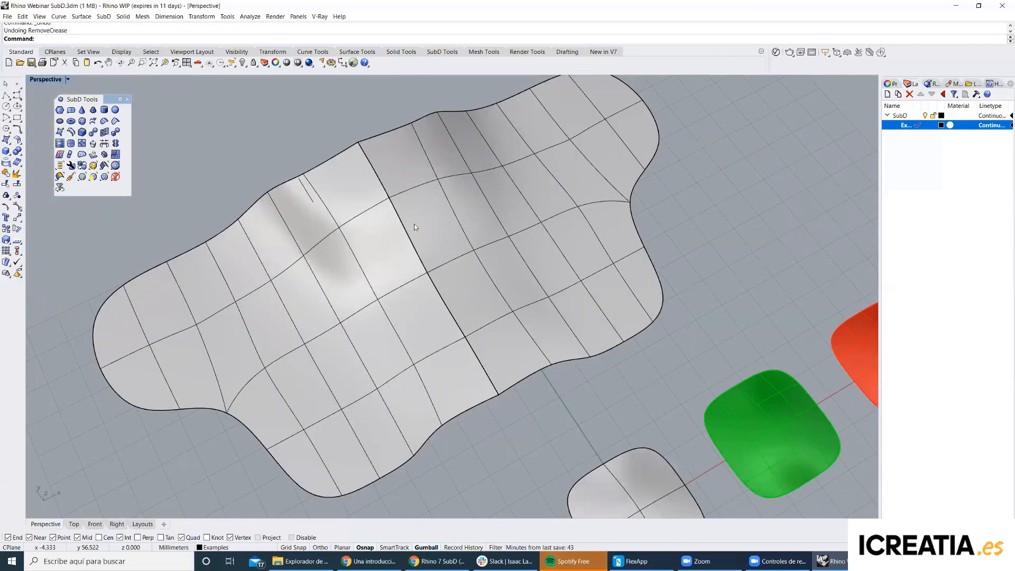
# Examine the creased edge loop and the neighbouring faces up close and from several angles.
pyautogui.scroll(5, 355, 171)
pyautogui.scroll(-4, 485, 194)
pyautogui.moveTo(486, 195); pyautogui.dragTo(404, 151, button='right')
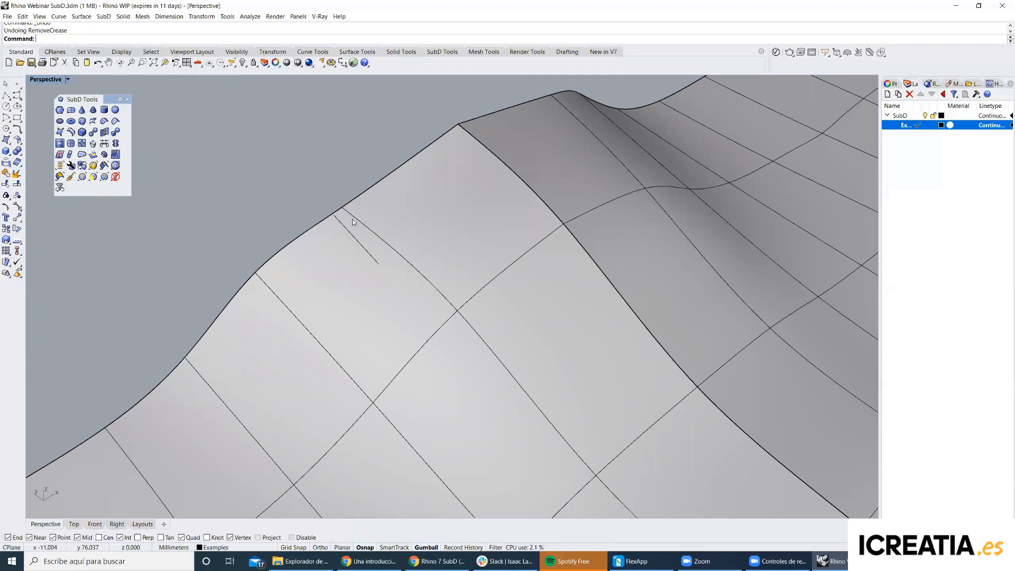
pyautogui.moveTo(498, 241); pyautogui.dragTo(410, 231, button='right')
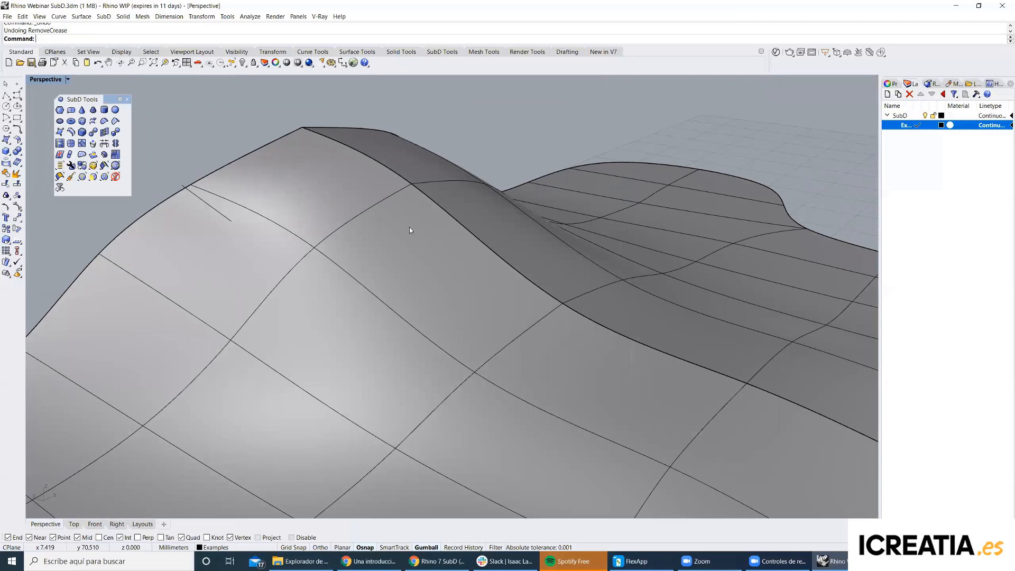
pyautogui.keyDown('shift'); pyautogui.moveTo(410, 224); pyautogui.dragTo(272, 226, button='right'); pyautogui.keyUp('shift')
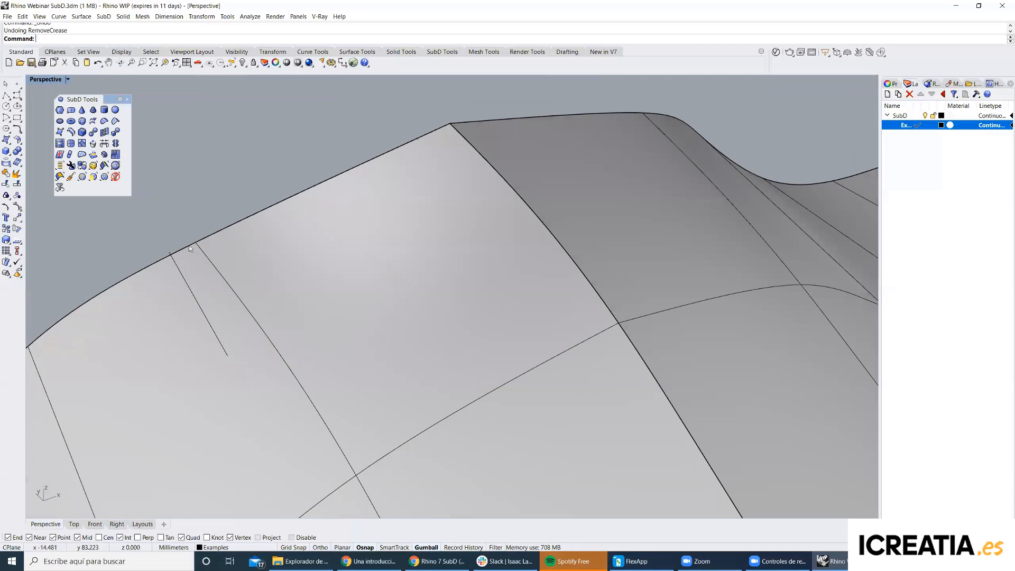
pyautogui.moveTo(461, 119); pyautogui.dragTo(490, 157, button='right')
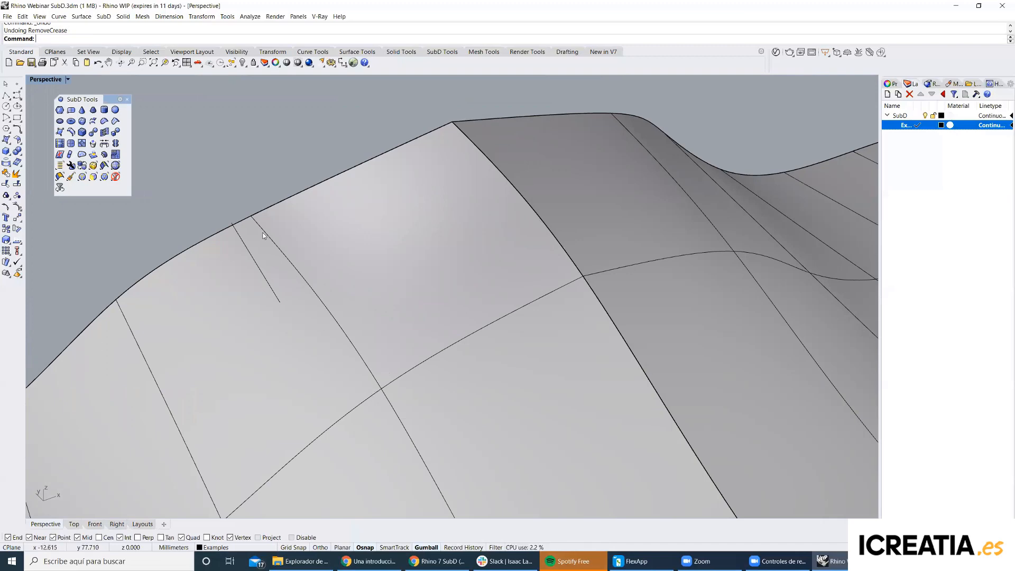
pyautogui.scroll(-3, 254, 213)
pyautogui.moveTo(430, 282); pyautogui.dragTo(364, 240, button='right')
pyautogui.scroll(-4, 385, 250)
pyautogui.scroll(4, 384, 247)
# Remove the crease from the two middle edges of the creased edge loop, keeping its outer edges creased.
pyautogui.rightClick(364, 240)
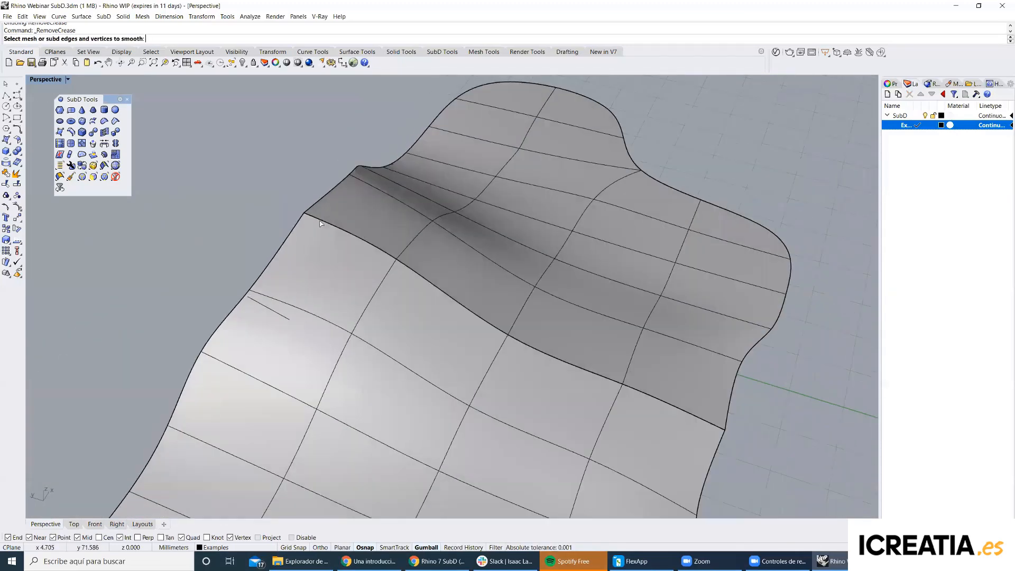
pyautogui.scroll(3, 344, 233)
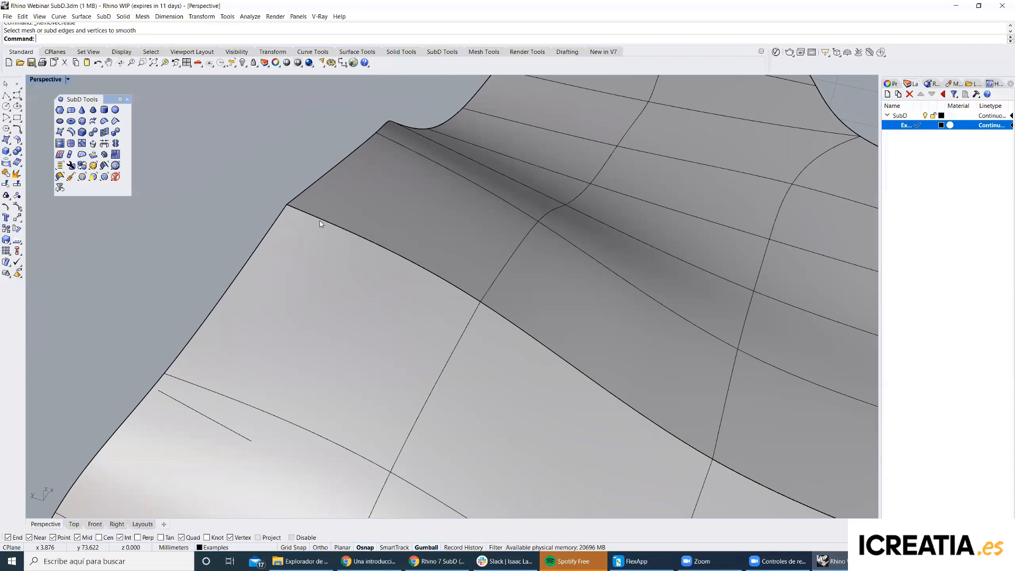
pyautogui.rightClick(329, 224)
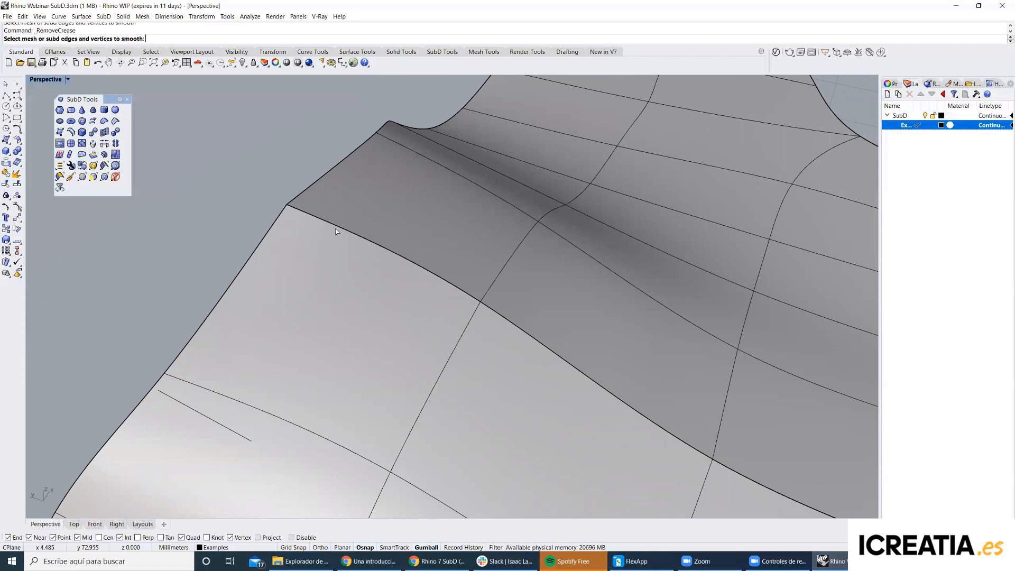
pyautogui.scroll(-7, 481, 301)
pyautogui.keyDown('shift'); pyautogui.moveTo(511, 318); pyautogui.dragTo(419, 268, button='right'); pyautogui.keyUp('shift')
pyautogui.click(419, 268)
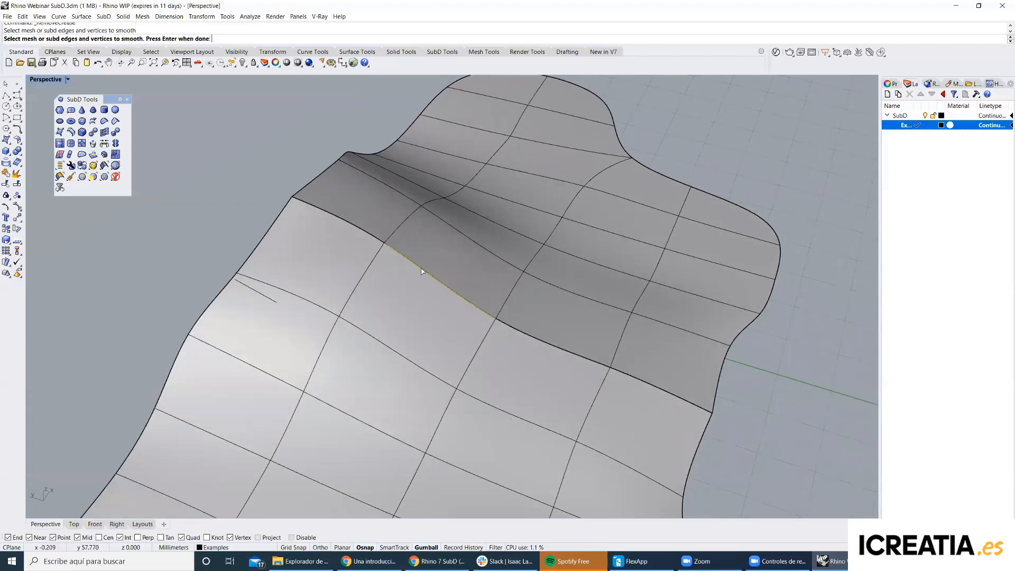
pyautogui.click(513, 328)
pyautogui.scroll(2, 509, 329)
pyautogui.scroll(3, 510, 342)
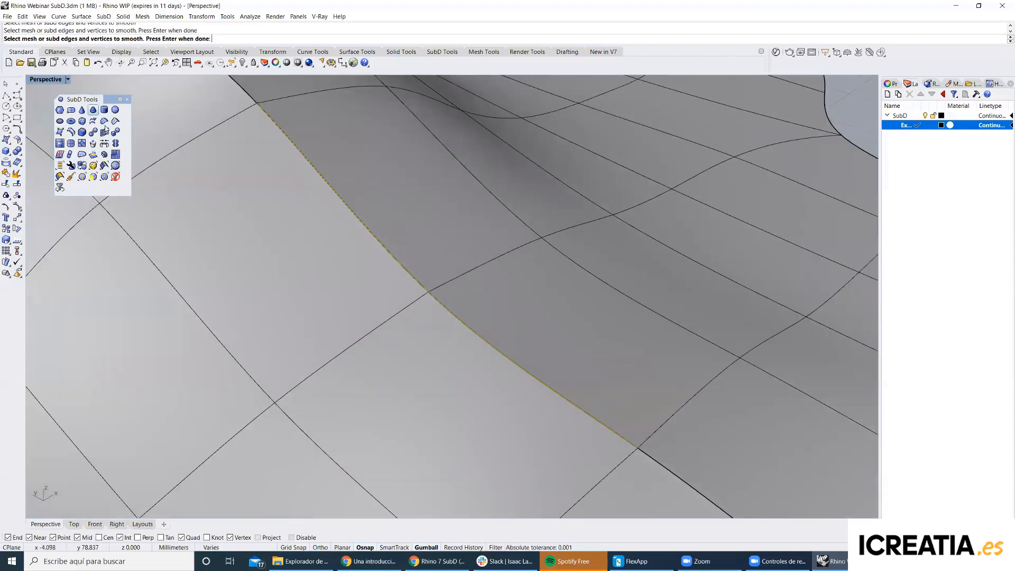
pyautogui.press('Return')
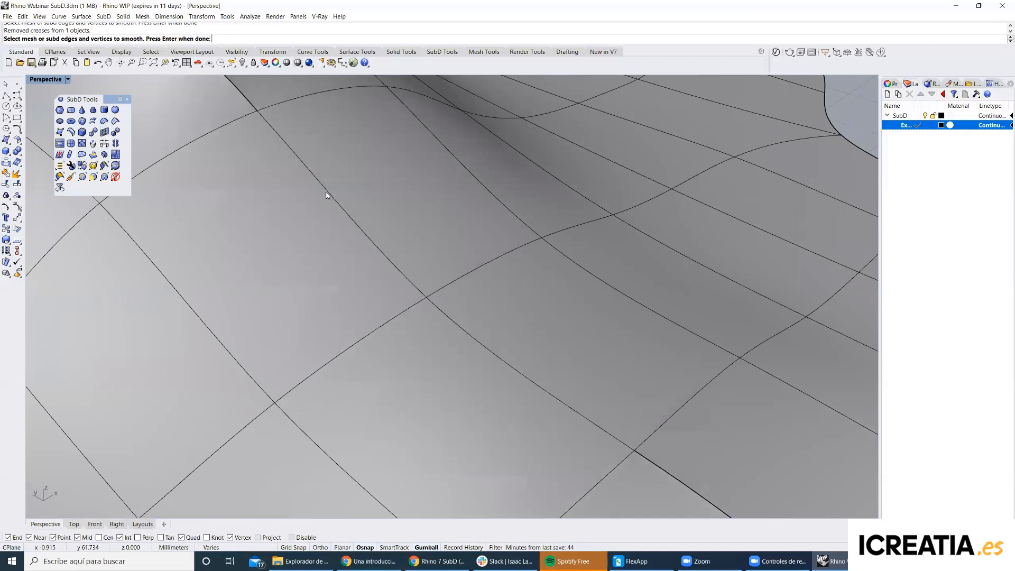
# Examine the transition between the smoothed middle edges and the remaining creased edges from several angles.
pyautogui.scroll(-5, 442, 272)
pyautogui.scroll(6, 430, 233)
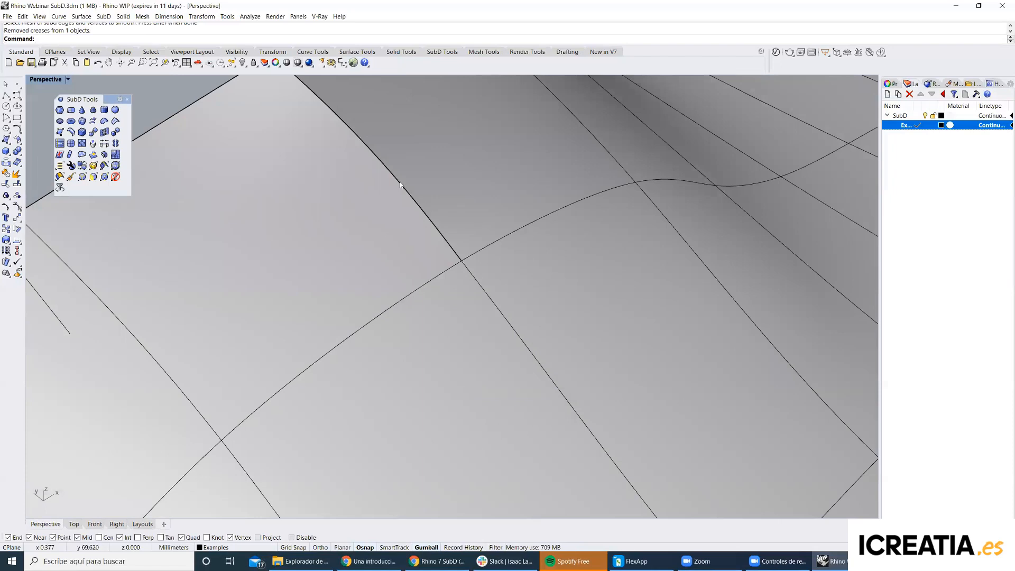
pyautogui.keyDown('shift'); pyautogui.moveTo(345, 152); pyautogui.dragTo(419, 224, button='right'); pyautogui.keyUp('shift')
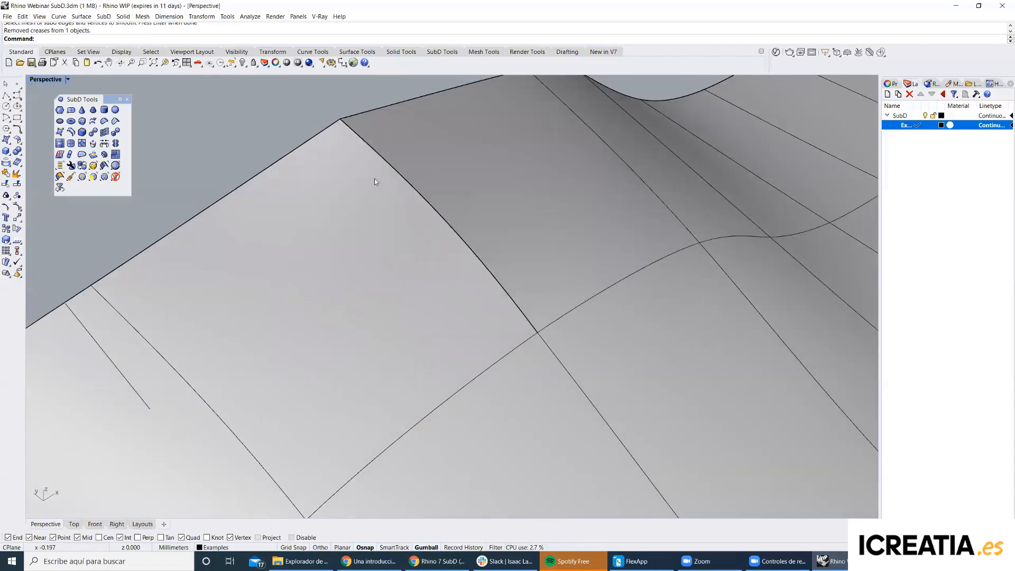
pyautogui.keyDown('shift'); pyautogui.moveTo(616, 395); pyautogui.dragTo(429, 260, button='right'); pyautogui.keyUp('shift')
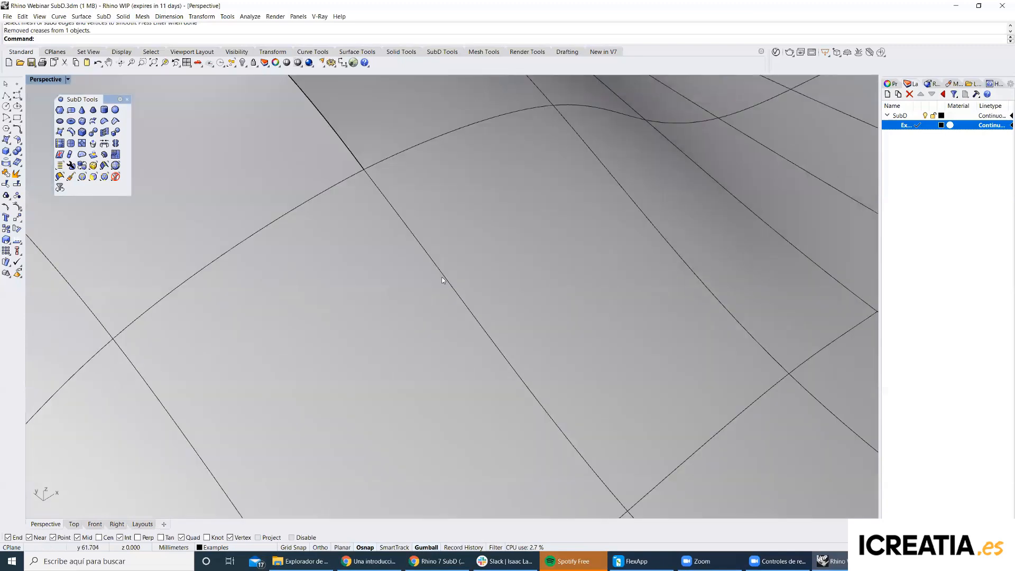
pyautogui.scroll(-3, 587, 485)
pyautogui.scroll(-3, 445, 334)
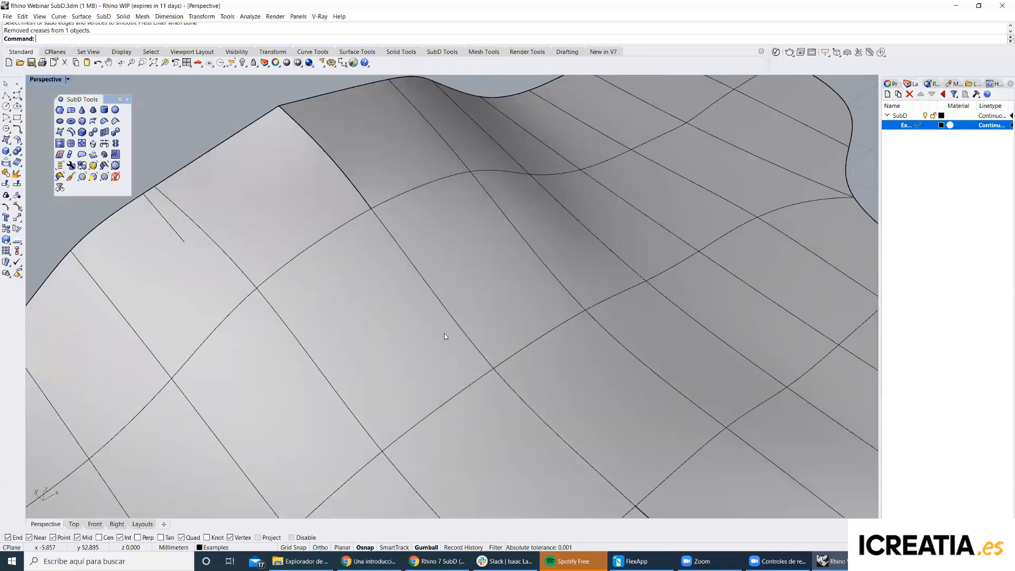
pyautogui.moveTo(435, 352); pyautogui.dragTo(499, 320, button='right')
# Run the environment map analysis on the partly creased surface and deselect it.
pyautogui.click(500, 319)
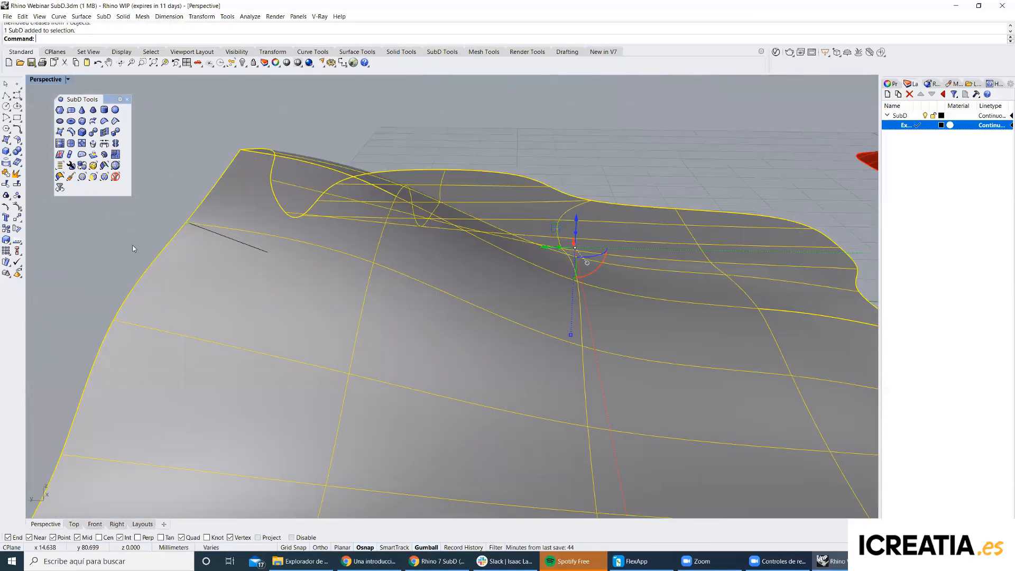
pyautogui.click(20, 220)
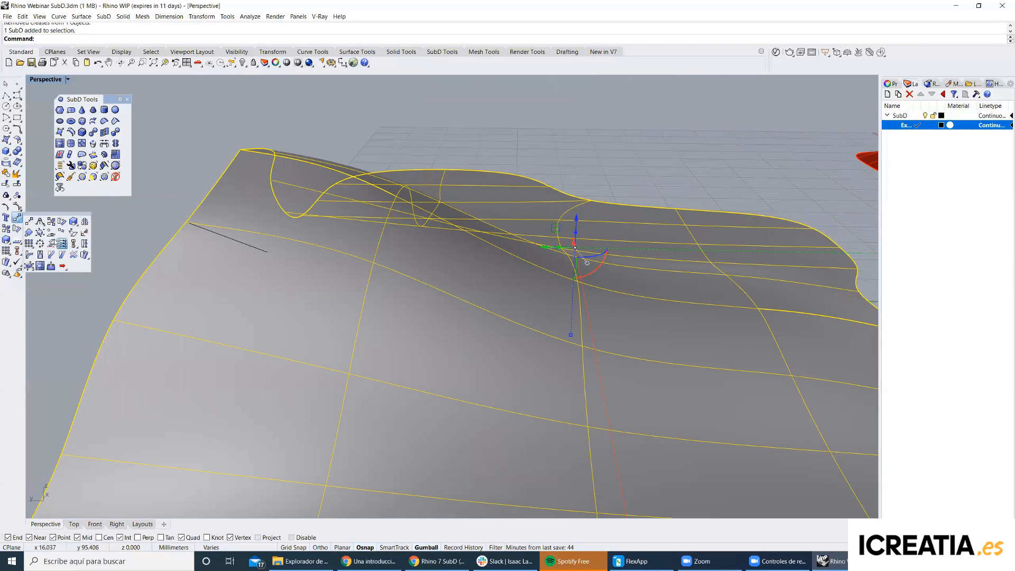
pyautogui.click(18, 240)
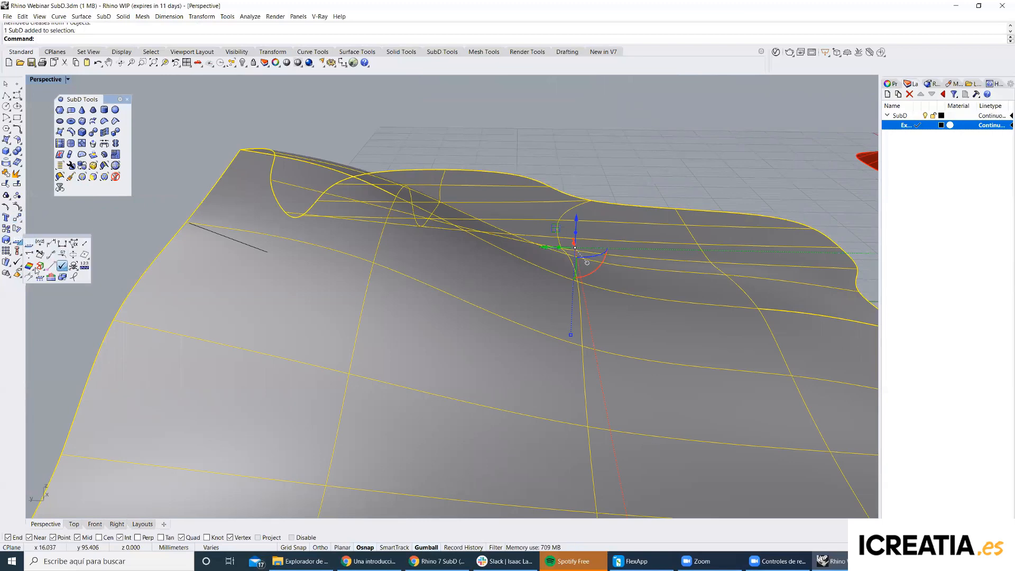
pyautogui.click(29, 265)
pyautogui.click(52, 292)
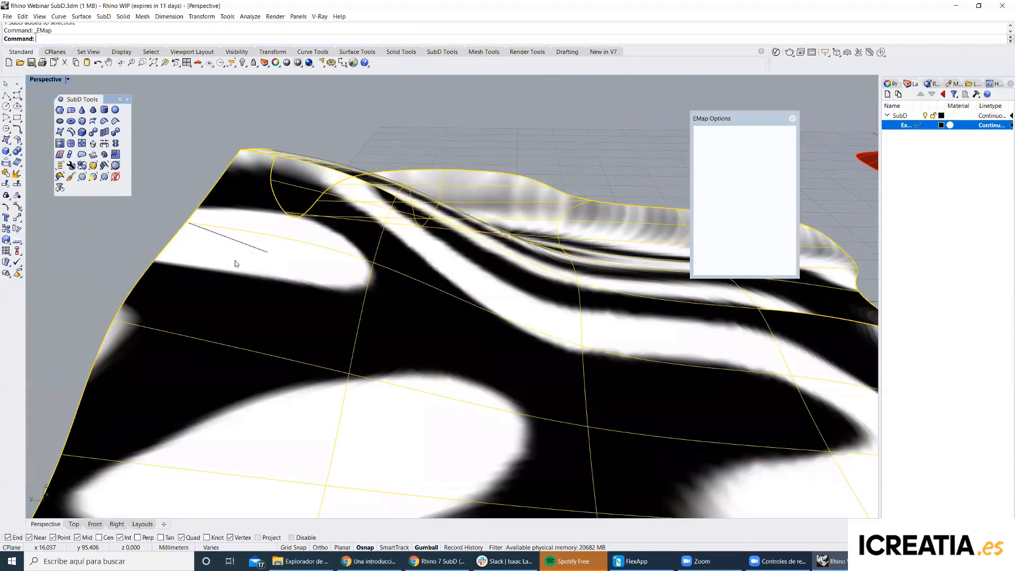
pyautogui.scroll(-7, 404, 178)
pyautogui.press('Escape')
# Examine the reflections across the partial crease with the truesphere.jpg and polished_silver.jpg environment maps.
pyautogui.moveTo(422, 217); pyautogui.dragTo(394, 237, button='right')
pyautogui.scroll(7, 394, 238)
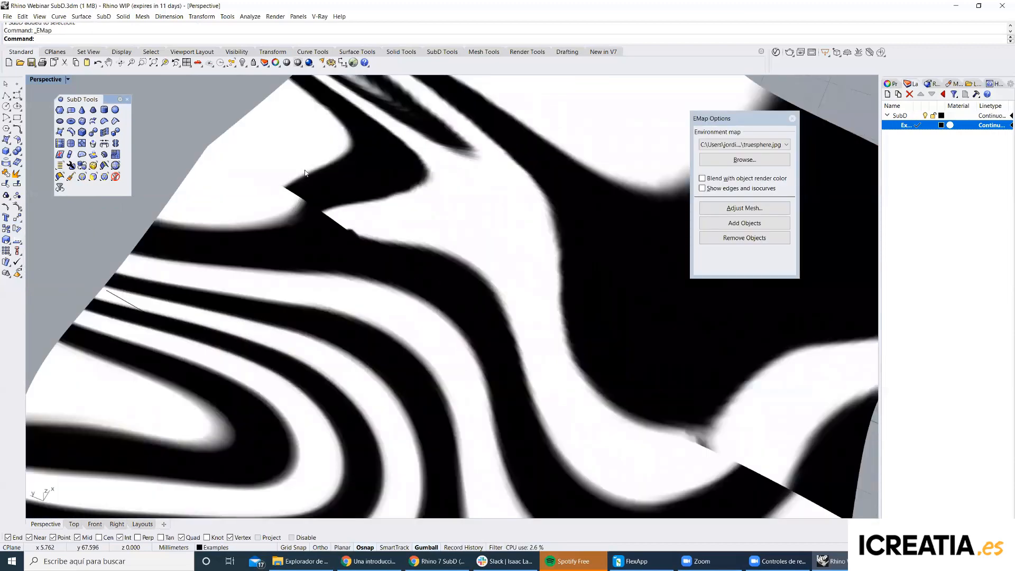
pyautogui.keyDown('shift'); pyautogui.moveTo(410, 346); pyautogui.dragTo(343, 299, button='right'); pyautogui.keyUp('shift')
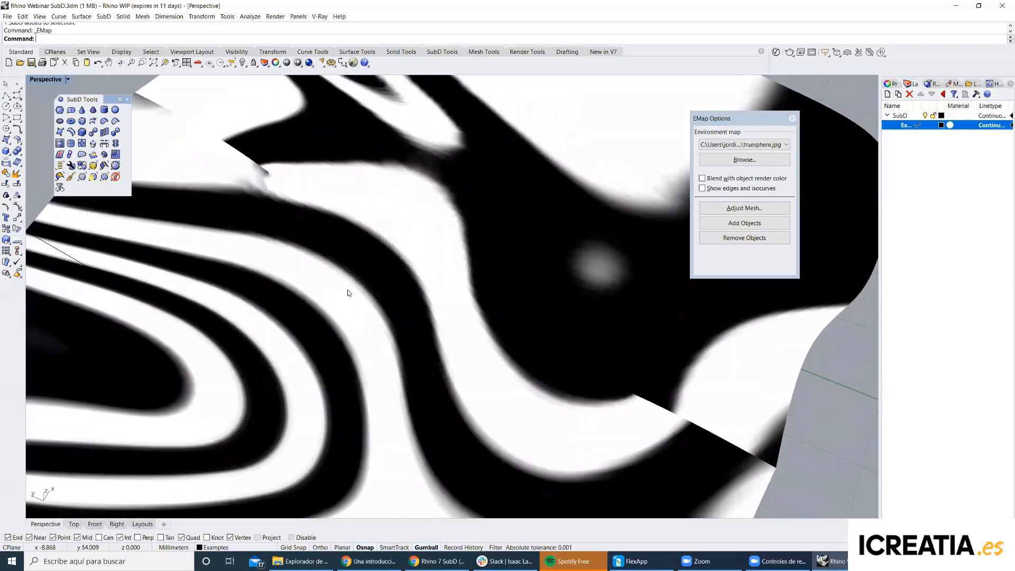
pyautogui.moveTo(405, 269); pyautogui.dragTo(666, 172, button='right')
pyautogui.scroll(-2, 718, 148)
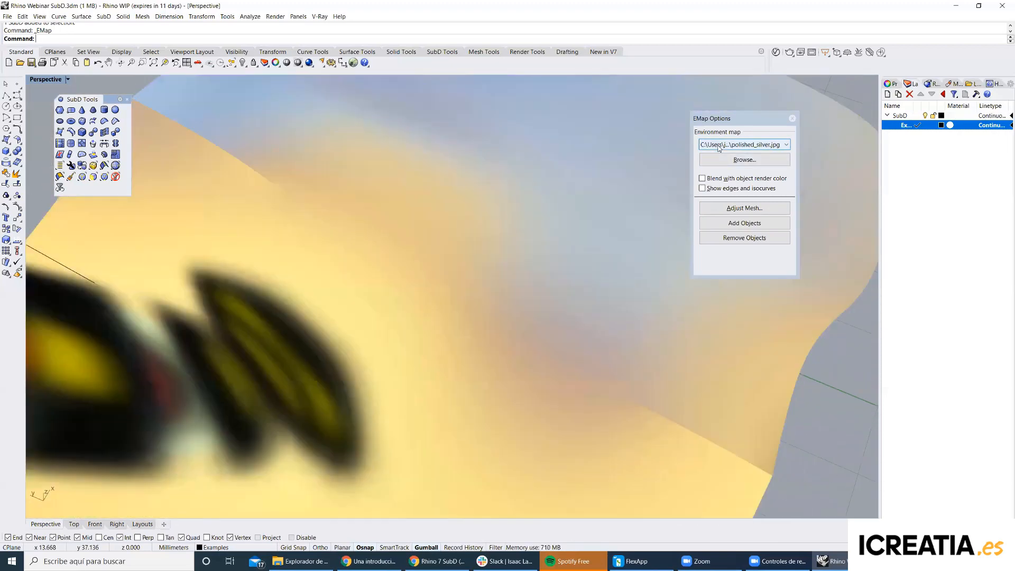
pyautogui.moveTo(453, 217); pyautogui.dragTo(401, 229, button='right')
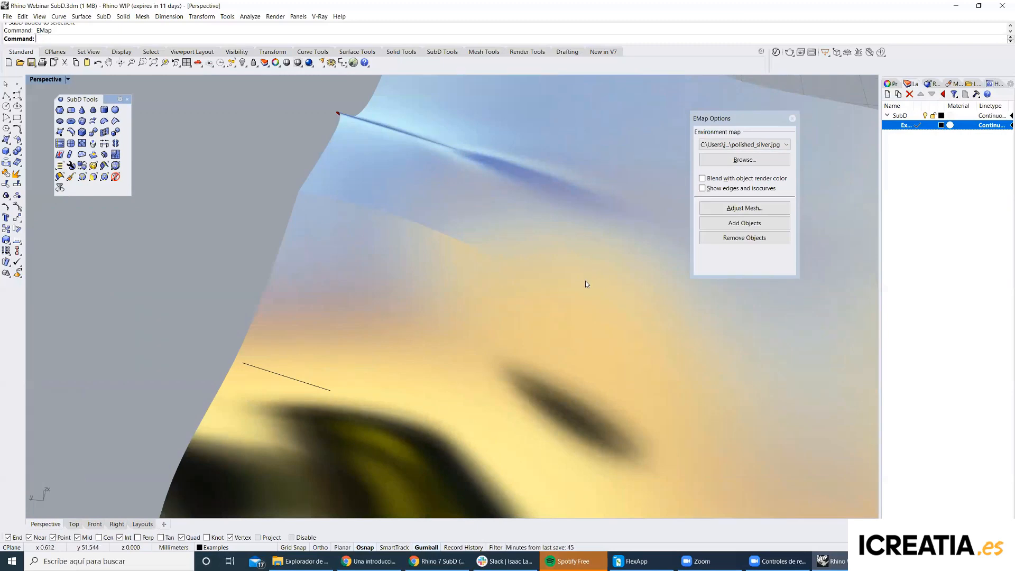
pyautogui.moveTo(557, 268); pyautogui.dragTo(450, 198, button='right')
pyautogui.scroll(4, 739, 148)
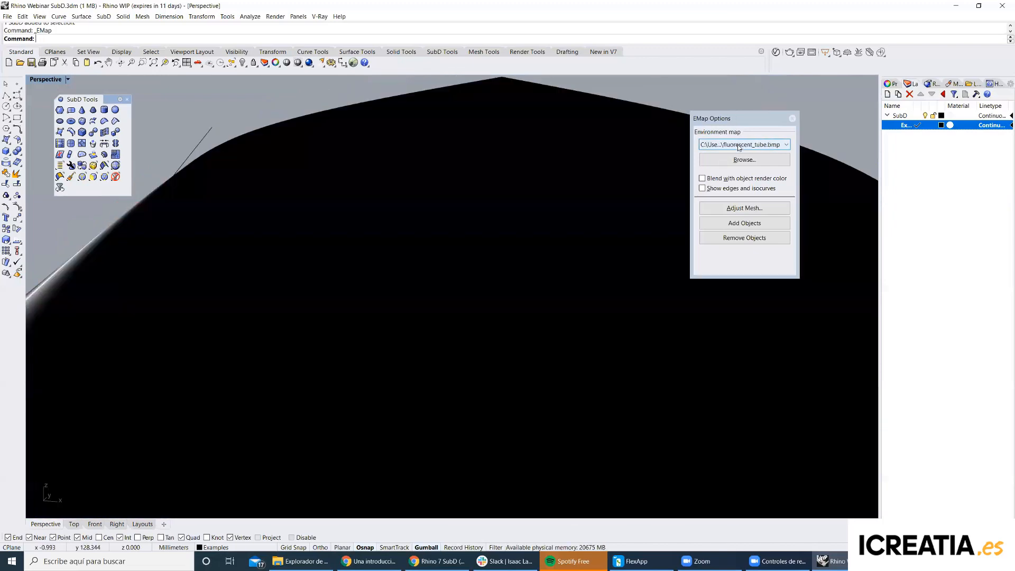
# Examine the surface reflections with the fluorescent_tube.bmp environment map and close the analysis.
pyautogui.scroll(1, 739, 147)
pyautogui.scroll(-1, 739, 147)
pyautogui.moveTo(534, 185); pyautogui.dragTo(472, 329, button='right')
pyautogui.moveTo(585, 419); pyautogui.dragTo(465, 277, button='right')
pyautogui.scroll(8, 484, 250)
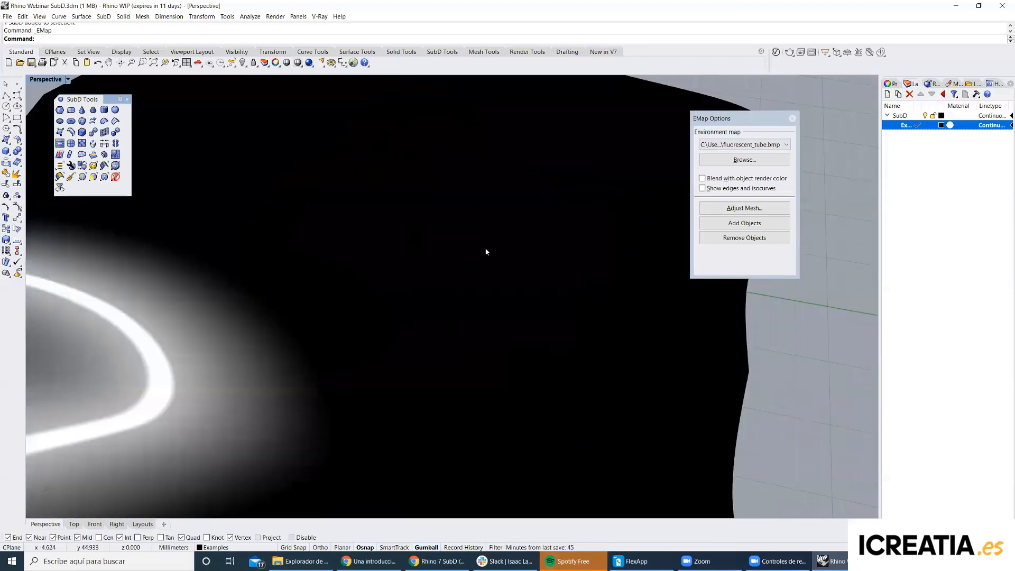
pyautogui.click(793, 119)
# Remove the crease from the remaining outer edges of the loop so the whole surface is smooth.
pyautogui.scroll(-8, 622, 171)
pyautogui.scroll(8, 621, 172)
pyautogui.moveTo(527, 217); pyautogui.dragTo(486, 189, button='right')
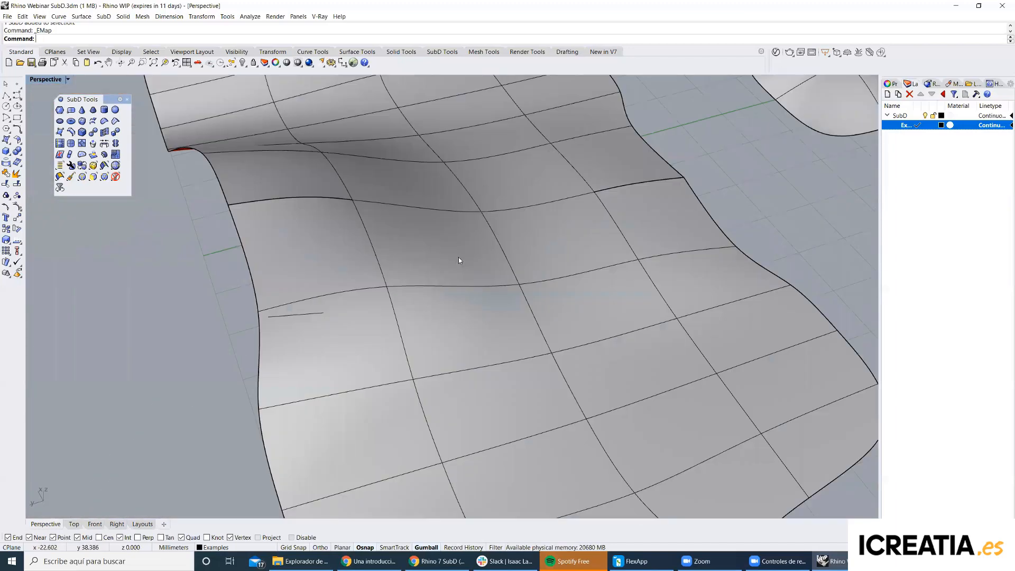
pyautogui.scroll(-8, 384, 224)
pyautogui.scroll(5, 467, 212)
pyautogui.keyDown('ctrl'); pyautogui.keyDown('shift'); pyautogui.click(464, 213); pyautogui.keyUp('shift'); pyautogui.keyUp('ctrl')
pyautogui.press('Escape')
pyautogui.scroll(-4, 429, 193)
pyautogui.moveTo(465, 227); pyautogui.dragTo(479, 225, button='right')
pyautogui.click(480, 225)
pyautogui.click(282, 134)
pyautogui.click(452, 190)
pyautogui.click(382, 158)
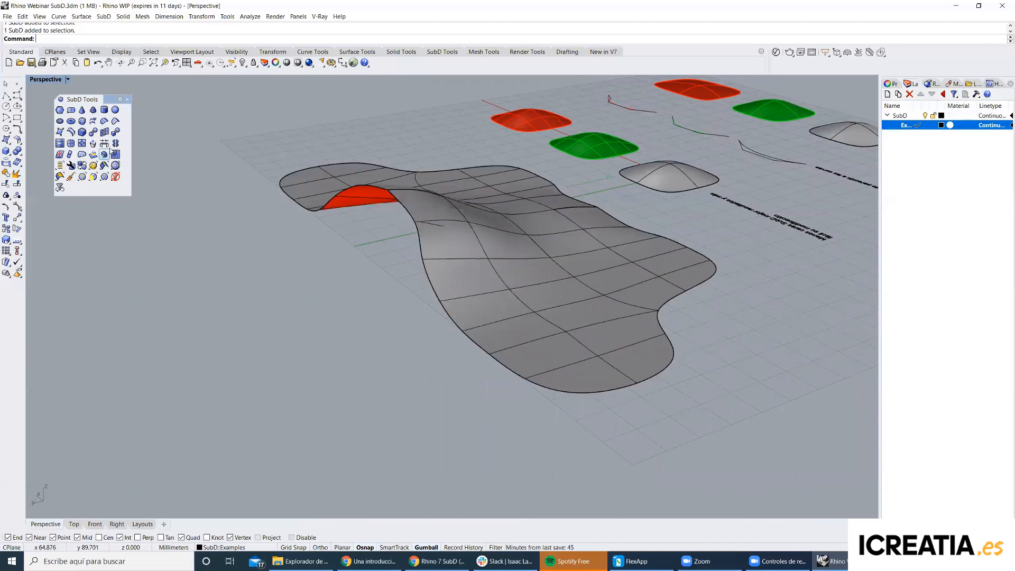
pyautogui.click(107, 123)
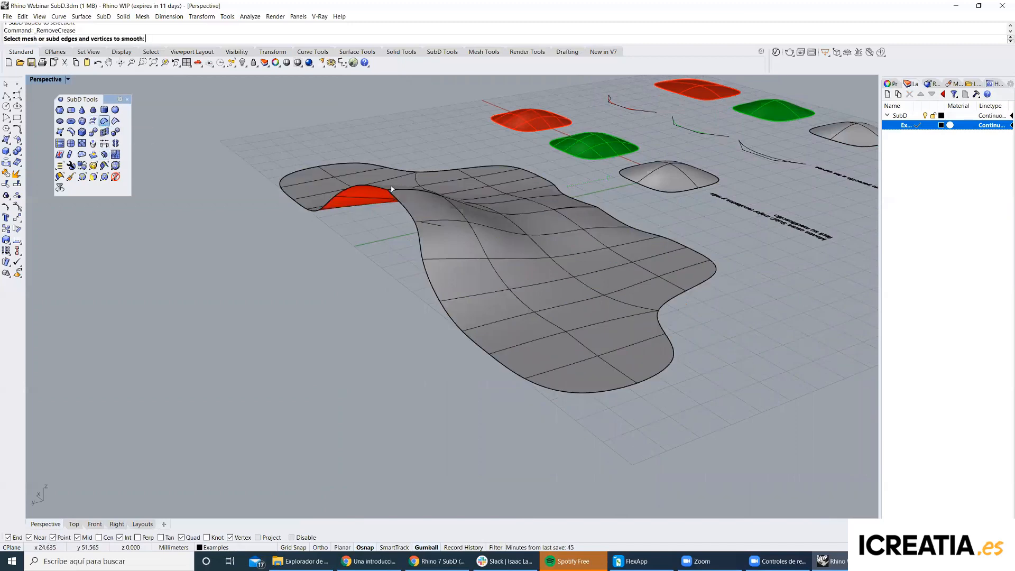
pyautogui.rightClick(579, 207)
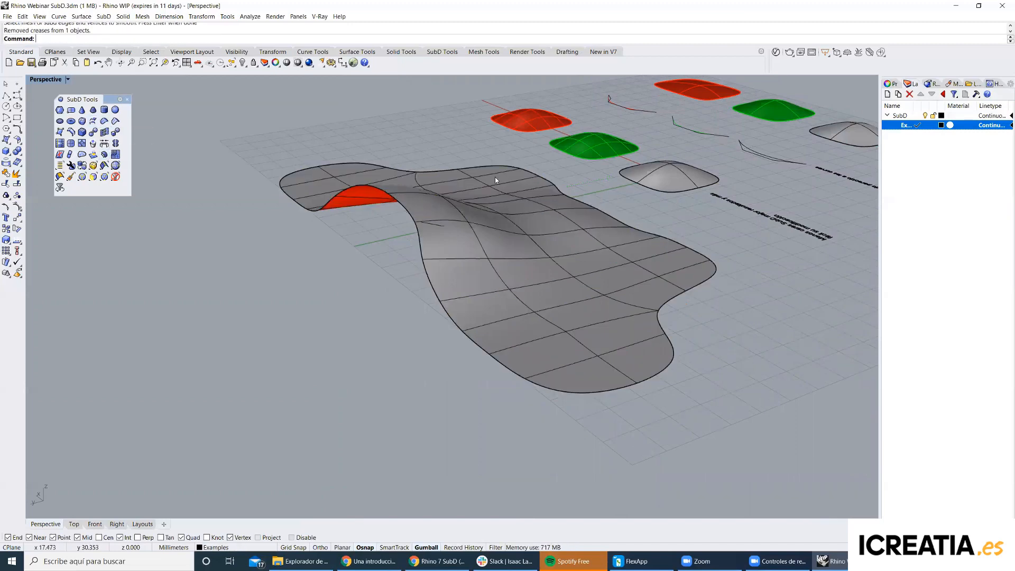
# Offset the smooth surface with OffsetSubD at distance 3 as a solid, keeping the input surface.
pyautogui.moveTo(495, 177); pyautogui.dragTo(480, 232, button='right')
pyautogui.click(480, 234)
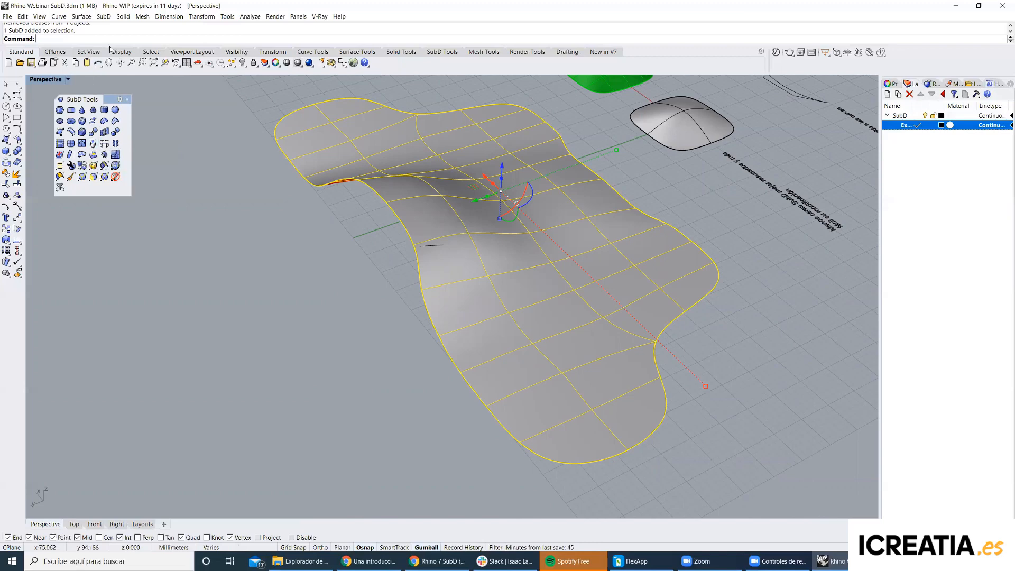
pyautogui.write('fset')
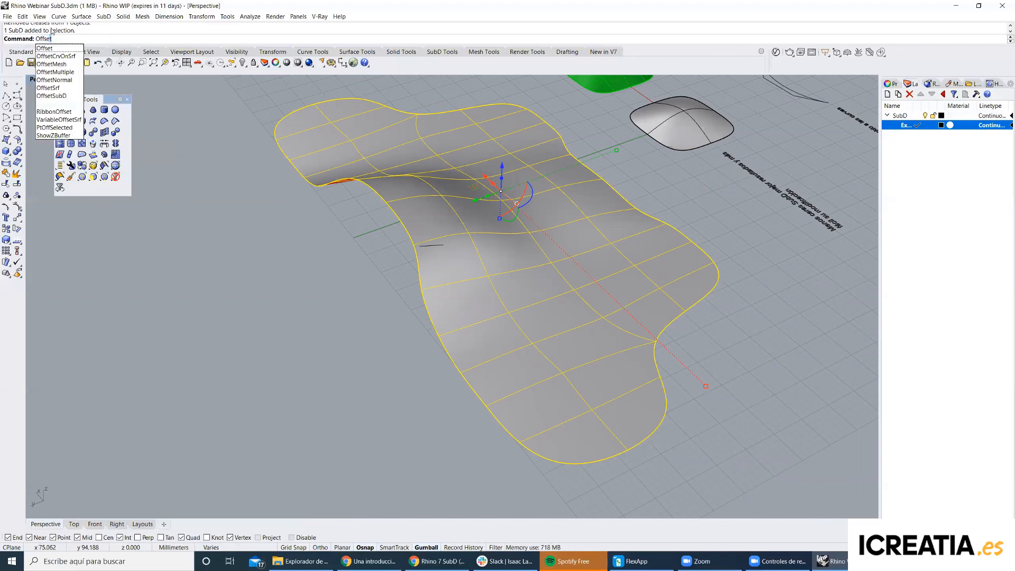
pyautogui.click(58, 96)
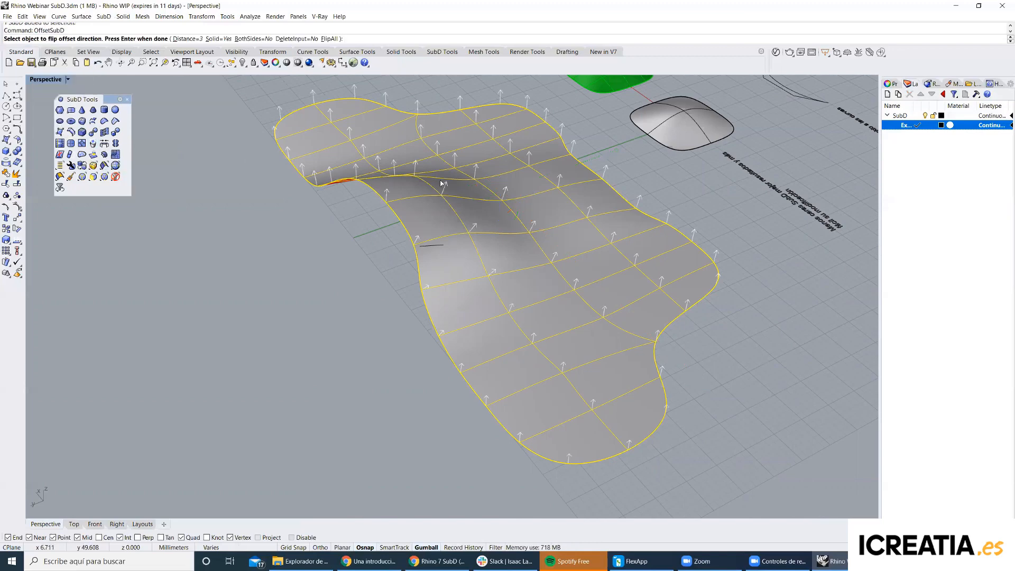
pyautogui.keyDown('shift'); pyautogui.moveTo(478, 177); pyautogui.dragTo(412, 202, button='right'); pyautogui.keyUp('shift')
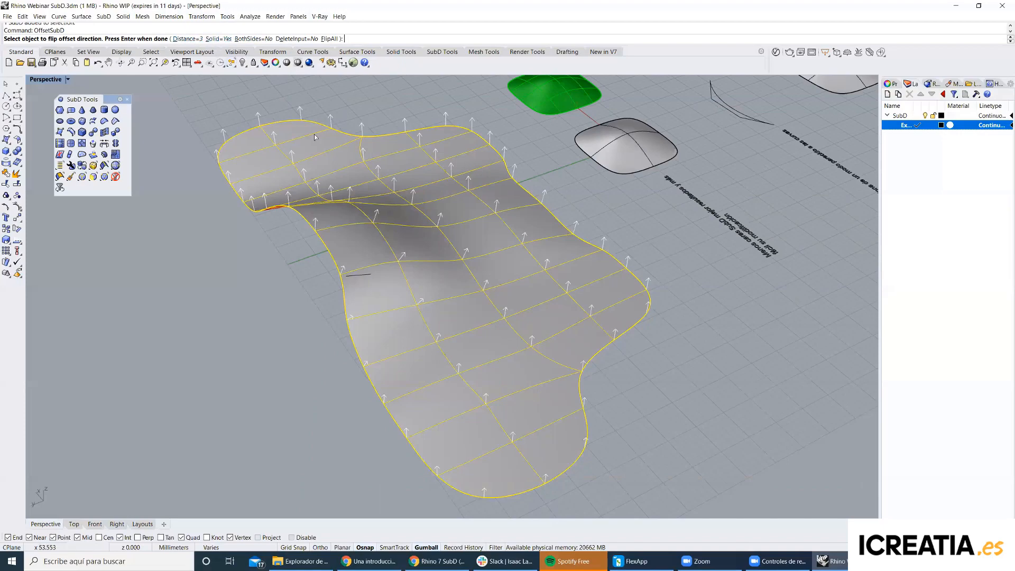
pyautogui.rightClick(624, 417)
pyautogui.click(624, 418)
pyautogui.moveTo(623, 418); pyautogui.dragTo(365, 273, button='right')
# Move the thickened SubD above the original surface and show its object properties.
pyautogui.click(456, 216)
pyautogui.moveTo(411, 207); pyautogui.dragTo(364, 101)
pyautogui.press('Escape')
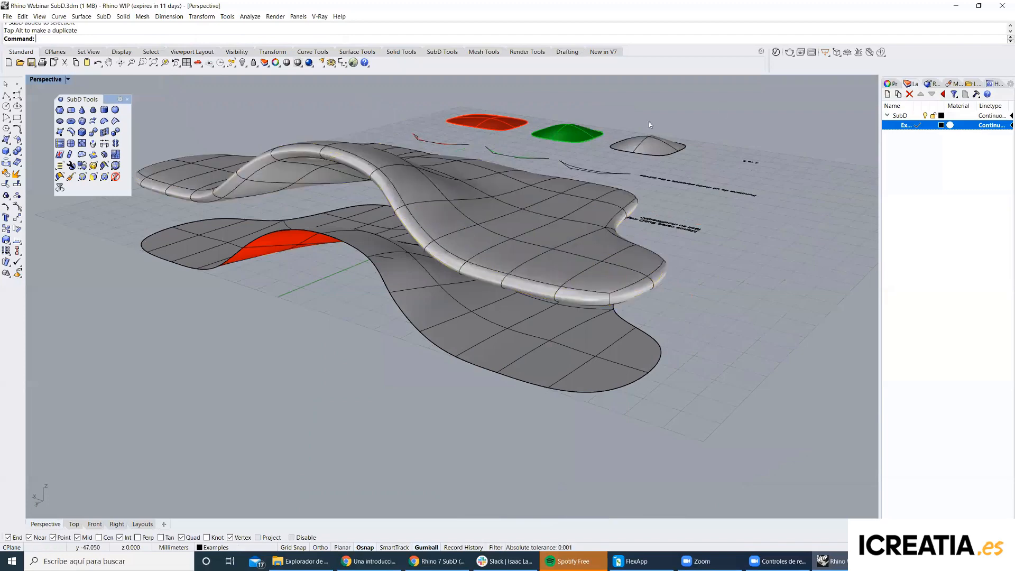
pyautogui.click(891, 84)
pyautogui.click(576, 187)
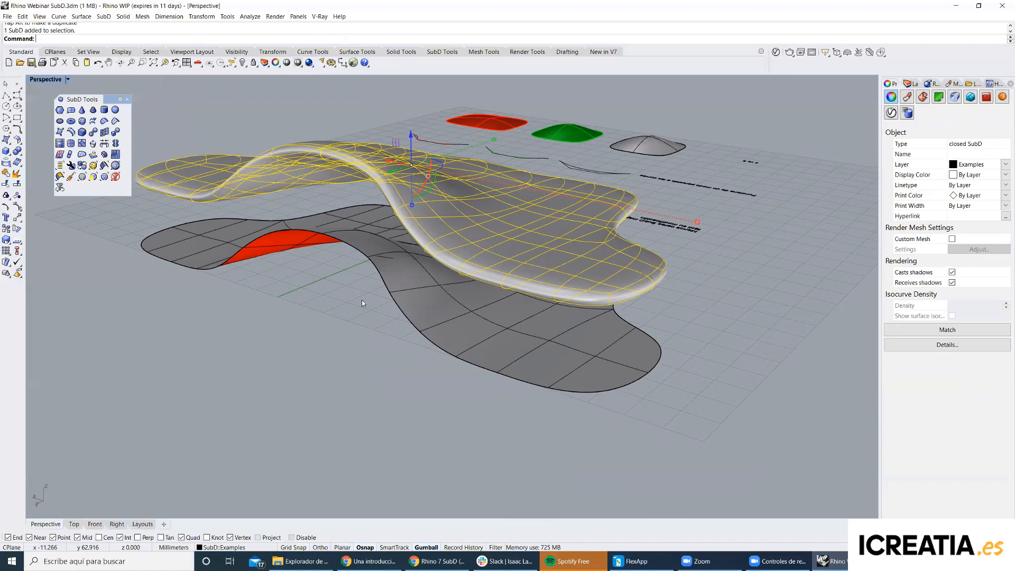
# Deselect the thickened SubD and switch the SubD display from smooth to flat.
pyautogui.moveTo(374, 335); pyautogui.dragTo(546, 201, button='right')
pyautogui.click(631, 208)
pyautogui.press('Tab')
pyautogui.moveTo(631, 208); pyautogui.dragTo(431, 253, button='right')
pyautogui.scroll(6, 448, 200)
pyautogui.moveTo(449, 200); pyautogui.dragTo(572, 186, button='right')
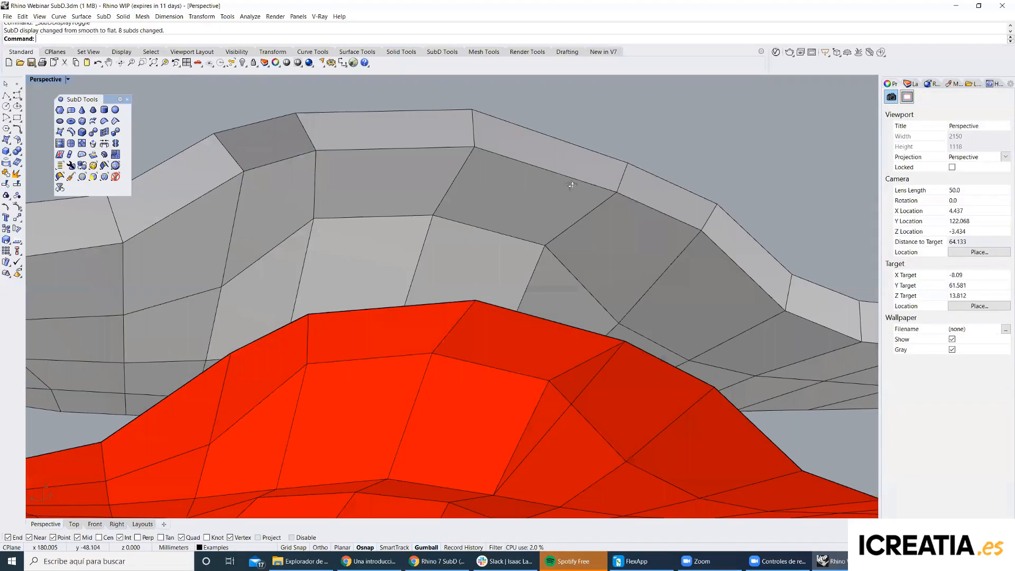
# Examine the flat control faces and thickness of the offset SubD against the original surface from several angles.
pyautogui.moveTo(703, 241); pyautogui.dragTo(591, 244, button='right')
pyautogui.scroll(-6, 591, 242)
pyautogui.moveTo(533, 263); pyautogui.dragTo(618, 326, button='right')
pyautogui.moveTo(575, 273); pyautogui.dragTo(386, 297, button='right')
pyautogui.scroll(6, 578, 275)
pyautogui.scroll(-6, 446, 267)
pyautogui.scroll(-2, 451, 290)
pyautogui.scroll(6, 580, 329)
pyautogui.moveTo(582, 331); pyautogui.dragTo(473, 310, button='right')
pyautogui.moveTo(545, 240)
pyautogui.mouseDown(button='right')
pyautogui.moveTo(523, 303)
pyautogui.moveTo(454, 288)
pyautogui.moveTo(602, 327)
pyautogui.moveTo(657, 223)
pyautogui.moveTo(553, 231)
pyautogui.mouseUp(button='right')
pyautogui.scroll(-6, 553, 231)
# Delete the thickened SubD and the original bridged surface.
pyautogui.click(469, 225)
pyautogui.press('Delete')
pyautogui.scroll(-4, 471, 238)
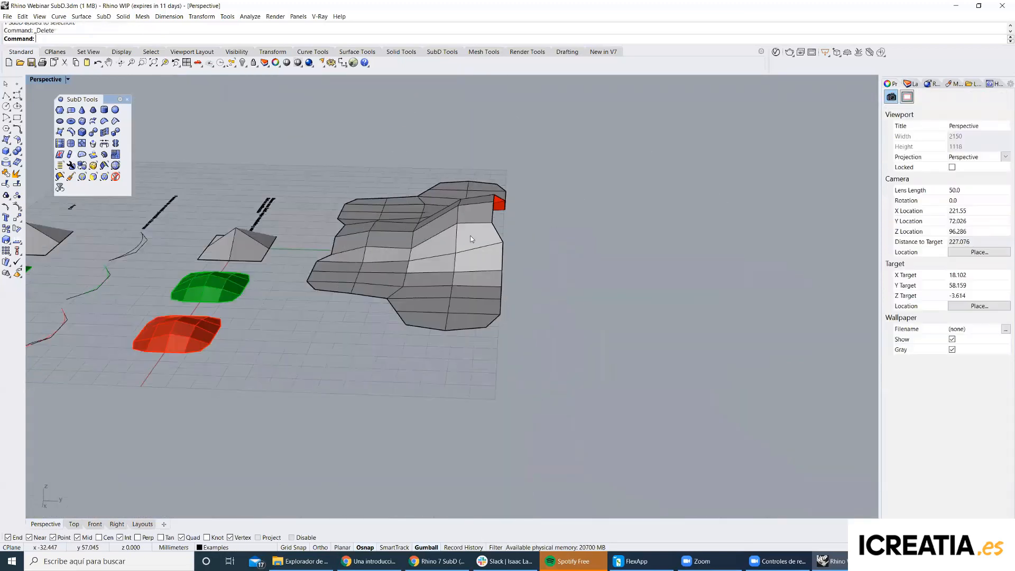
pyautogui.click(435, 190)
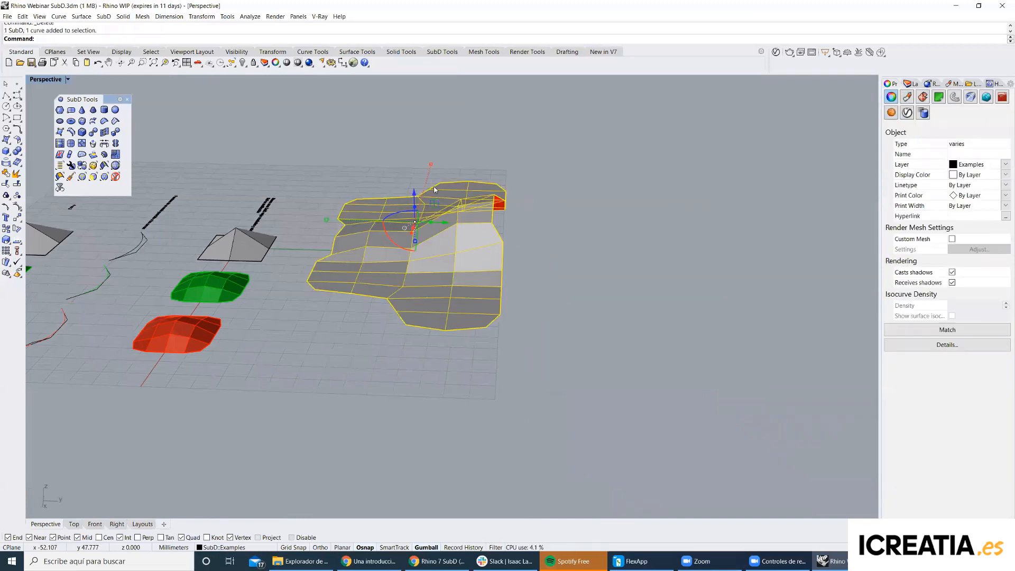
pyautogui.click(386, 148)
pyautogui.moveTo(381, 151); pyautogui.dragTo(317, 264, button='right')
pyautogui.click(306, 200)
pyautogui.press('Delete')
# Make a new layer current and hide the SubD layer that holds the example objects.
pyautogui.scroll(-3, 306, 203)
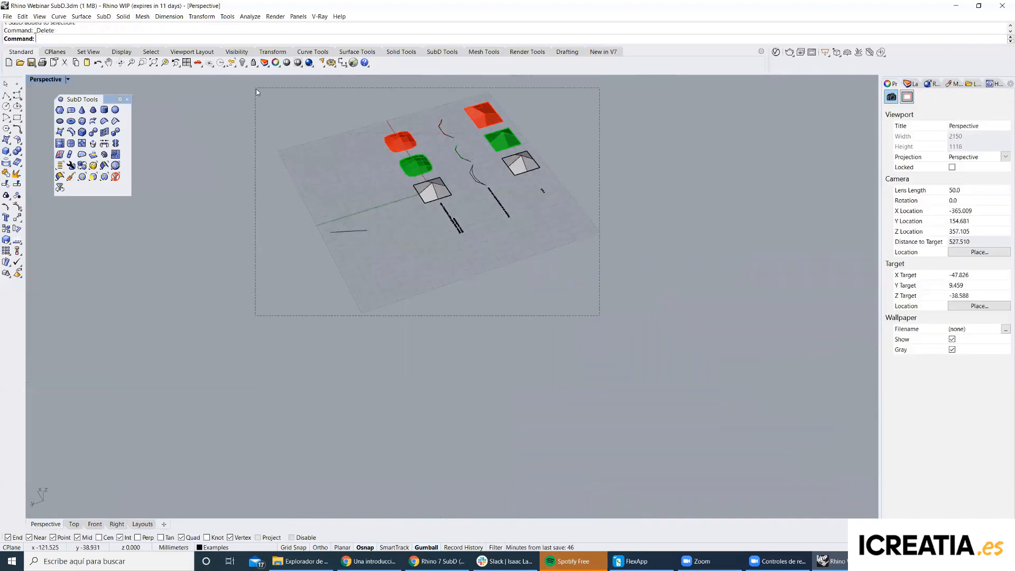
pyautogui.moveTo(600, 316); pyautogui.dragTo(255, 88)
pyautogui.click(911, 83)
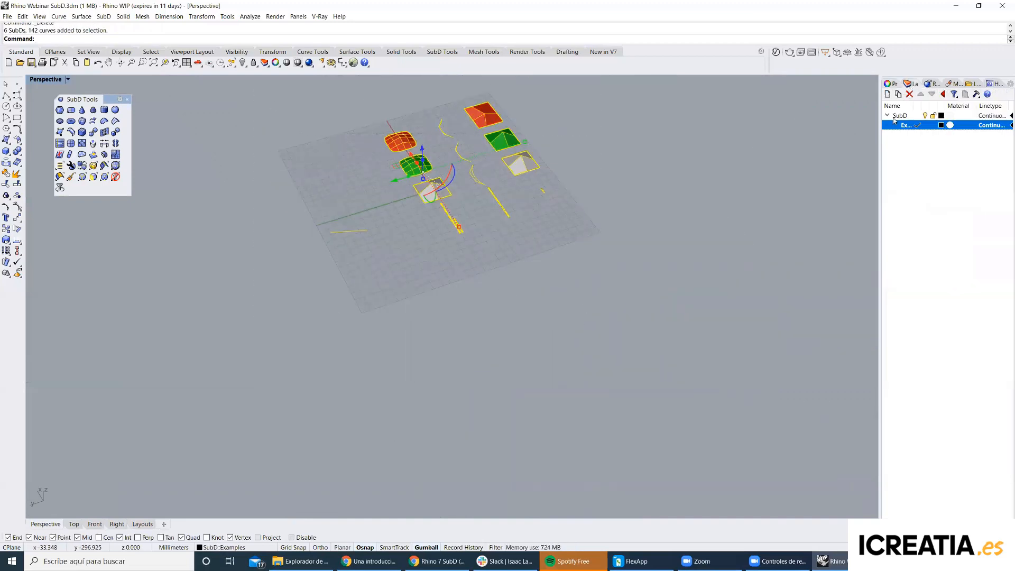
pyautogui.click(888, 95)
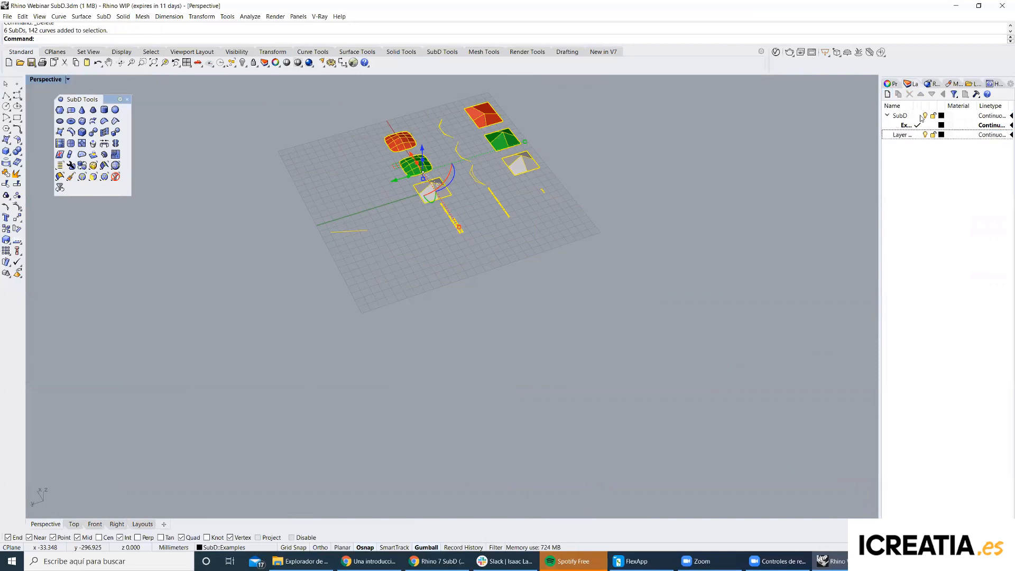
pyautogui.doubleClick(906, 134)
pyautogui.click(925, 116)
pyautogui.scroll(5, 593, 285)
pyautogui.moveTo(392, 329); pyautogui.dragTo(504, 272, button='right')
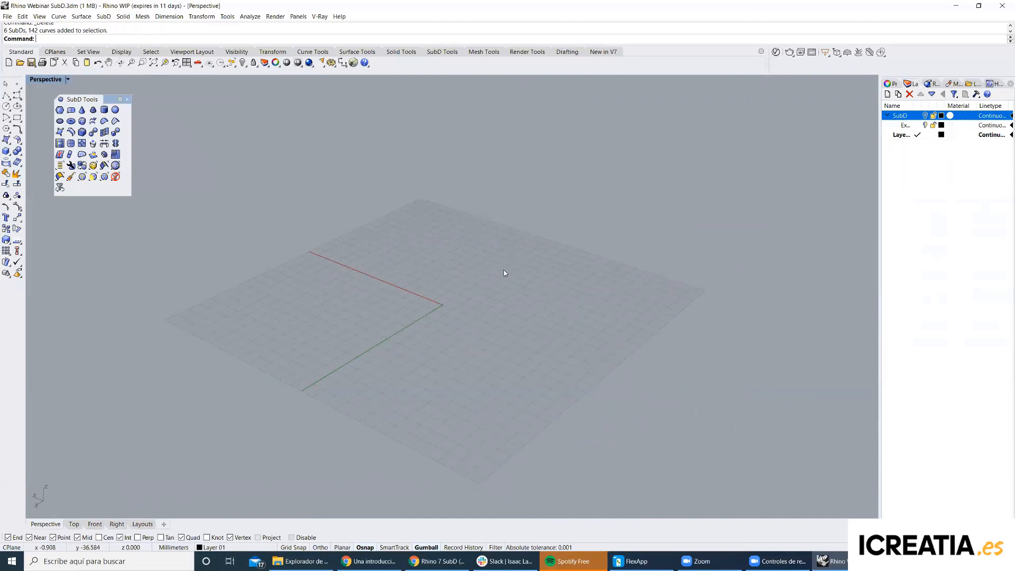
# Start a SubD sphere in the Quads style with 1 subdivision and centre it at the origin (0).
pyautogui.click(116, 111)
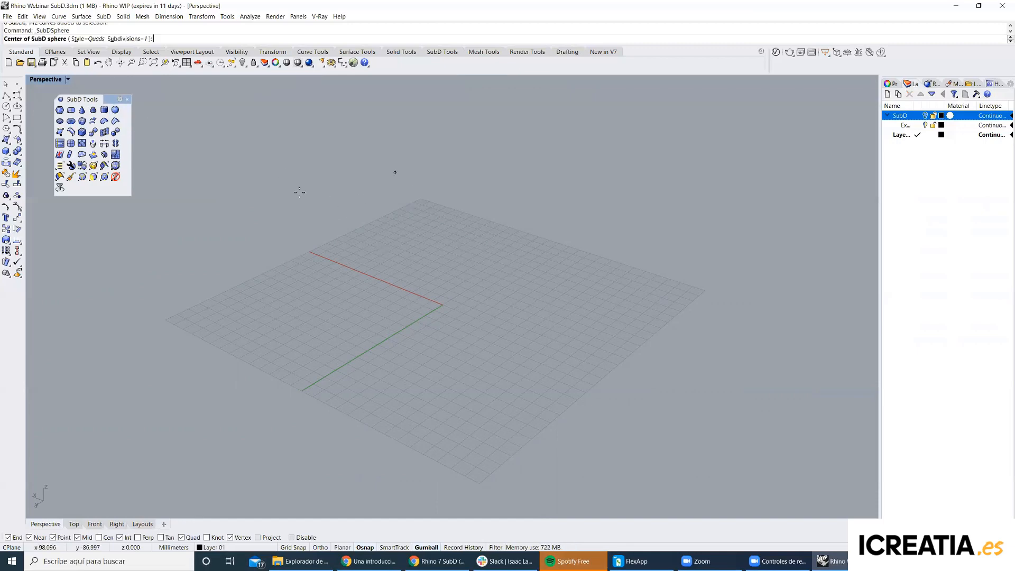
pyautogui.click(90, 39)
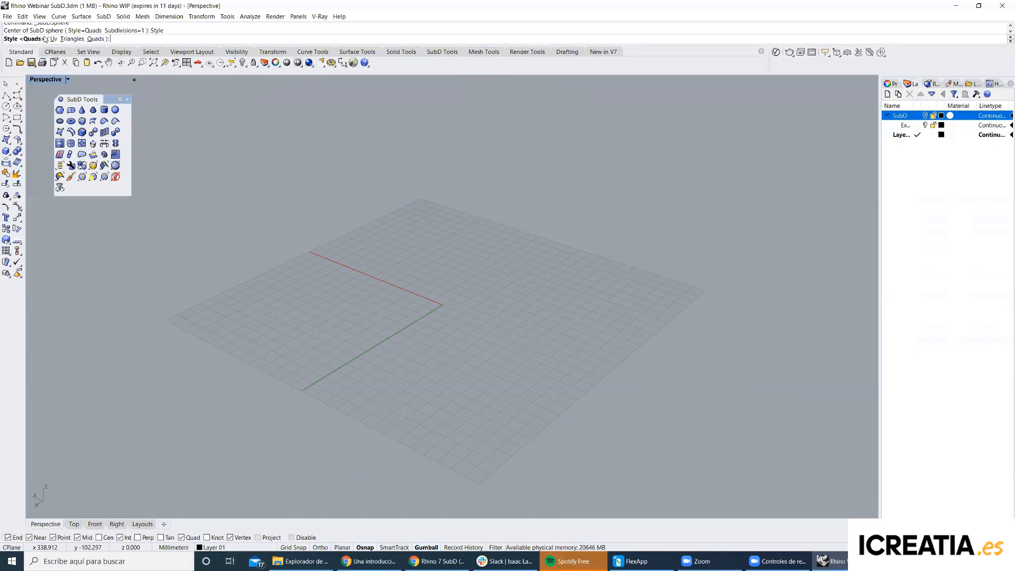
pyautogui.click(99, 39)
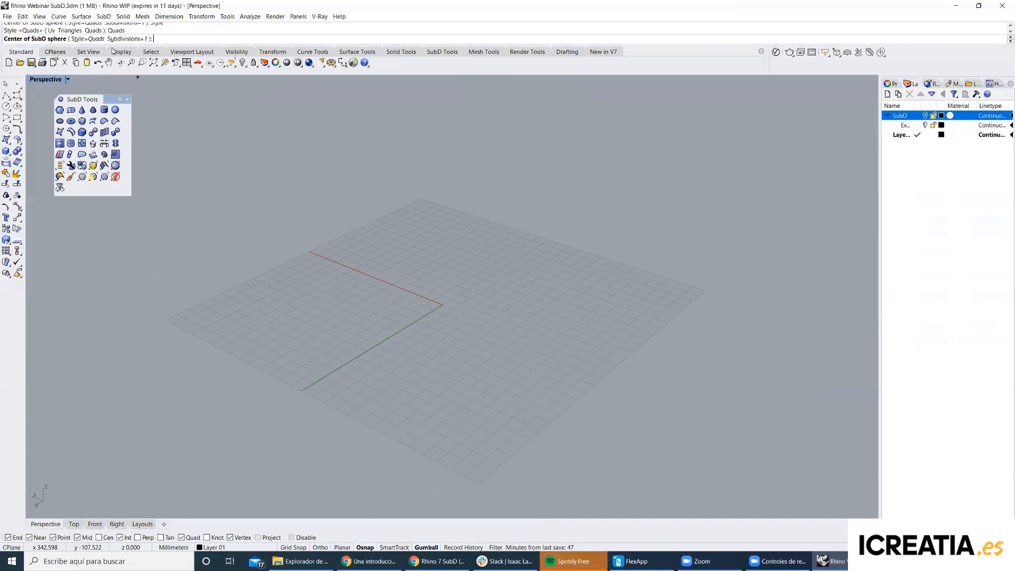
pyautogui.click(133, 39)
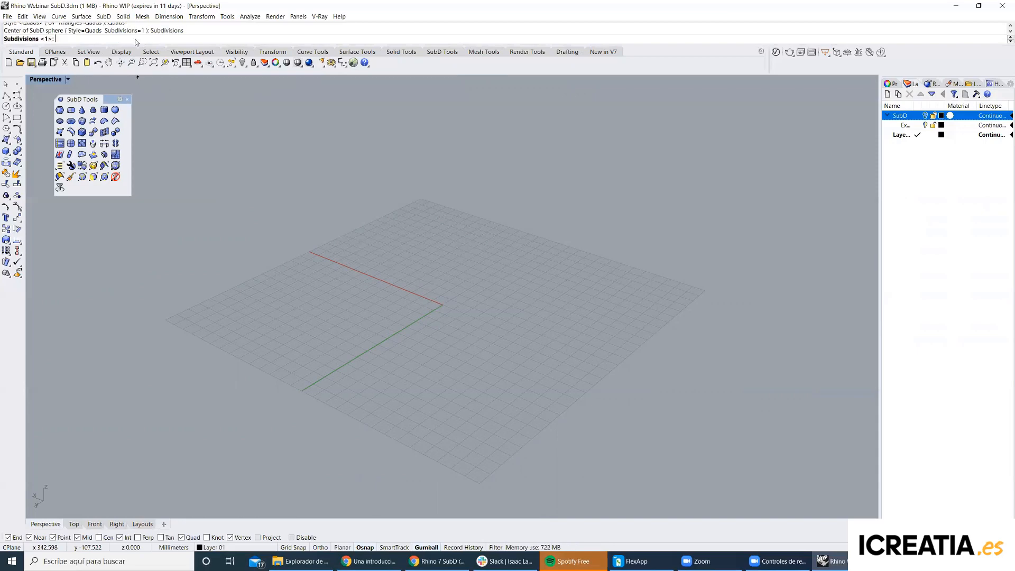
pyautogui.press('Return')
pyautogui.write('0')
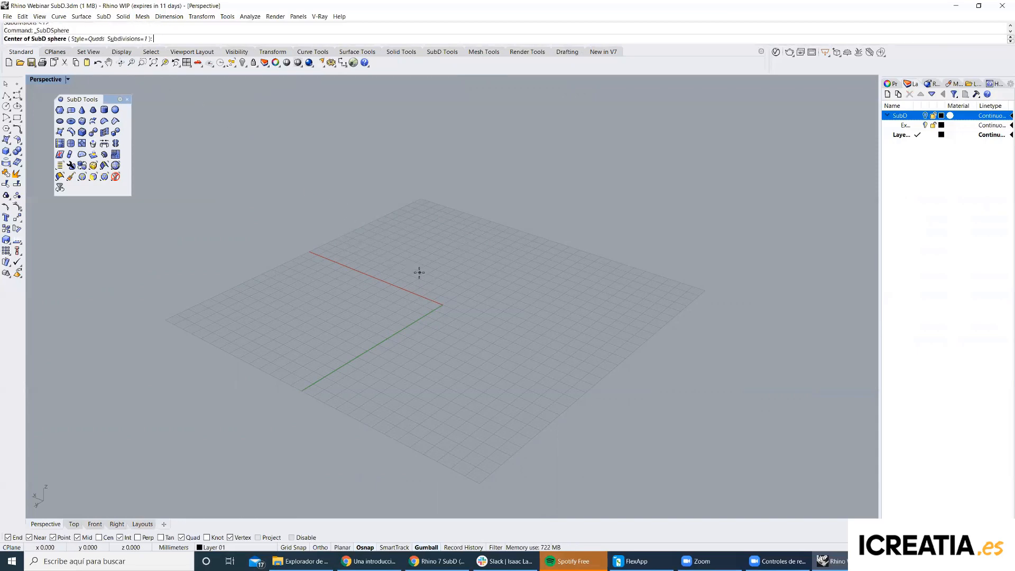
pyautogui.press('Return')
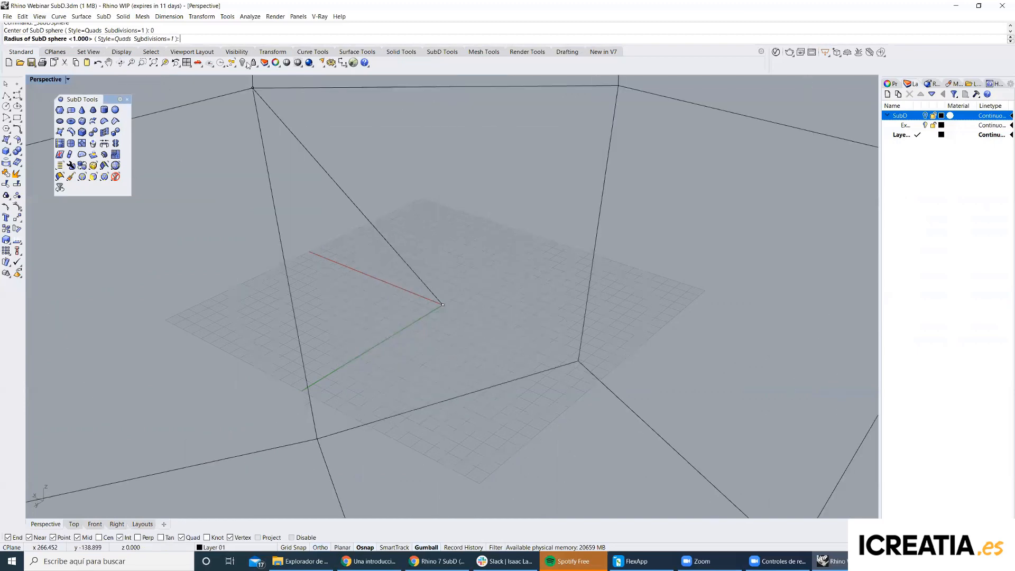
# Try the sphere with 3 subdivisions in the preview.
pyautogui.click(156, 40)
pyautogui.write('3')
pyautogui.press('Return')
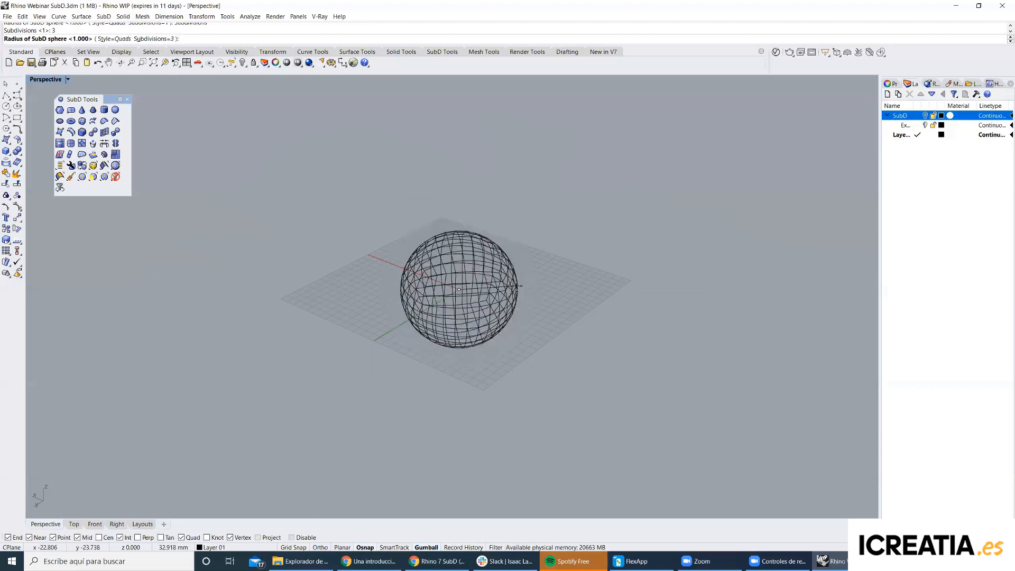
# Set the sphere's subdivisions to 1 and place its radius freehand to finish it.
pyautogui.write('s')
pyautogui.press('Return')
pyautogui.write('1')
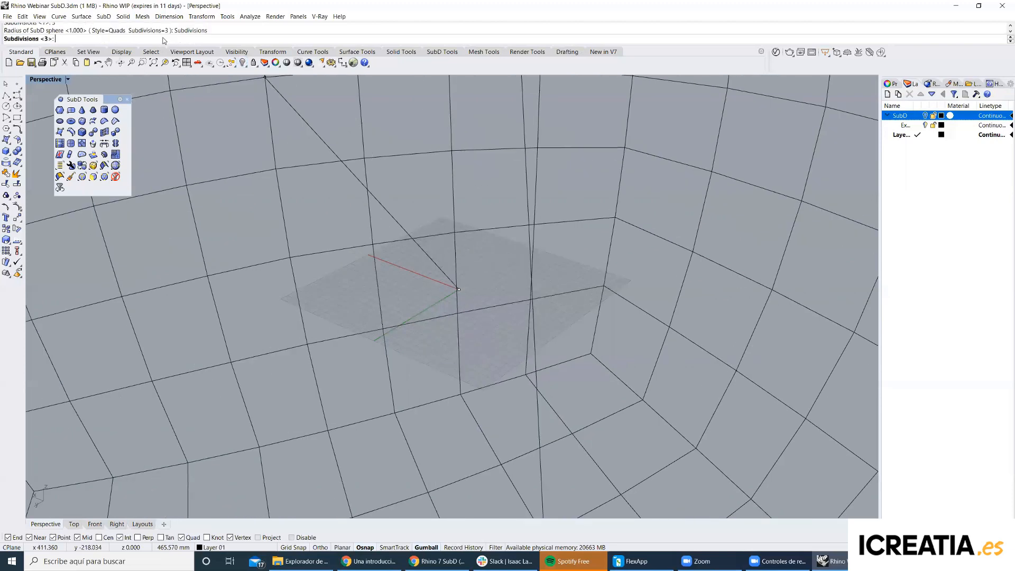
pyautogui.press('Return')
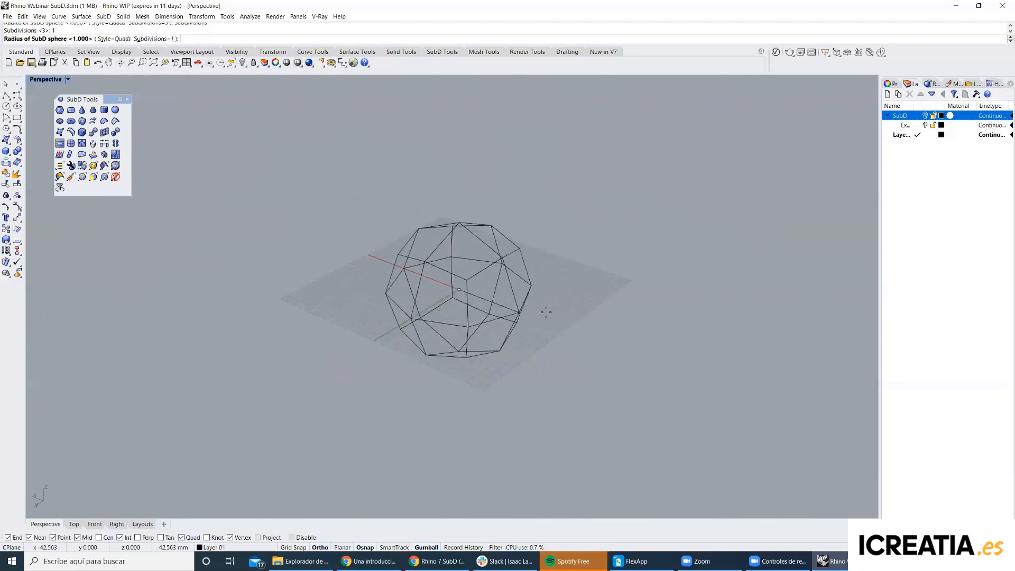
pyautogui.click(552, 319)
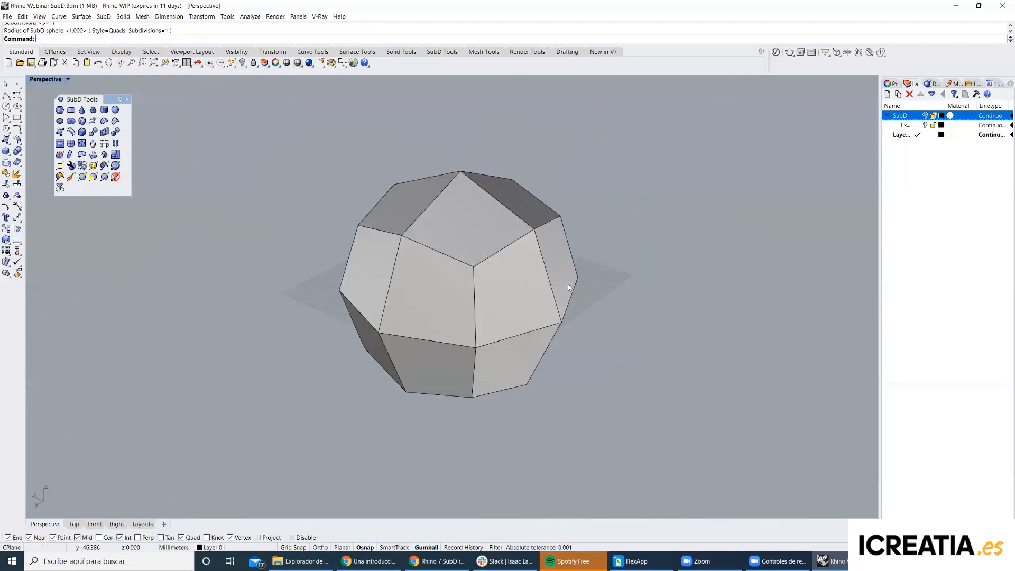
# Switch the SubD sphere from flat to smooth display and raise it above the grid.
pyautogui.keyDown('shift'); pyautogui.moveTo(573, 290); pyautogui.dragTo(534, 263, button='right'); pyautogui.keyUp('shift')
pyautogui.press('Tab')
pyautogui.press('Tab')
pyautogui.moveTo(424, 240); pyautogui.dragTo(535, 227, button='right')
pyautogui.scroll(3, 551, 231)
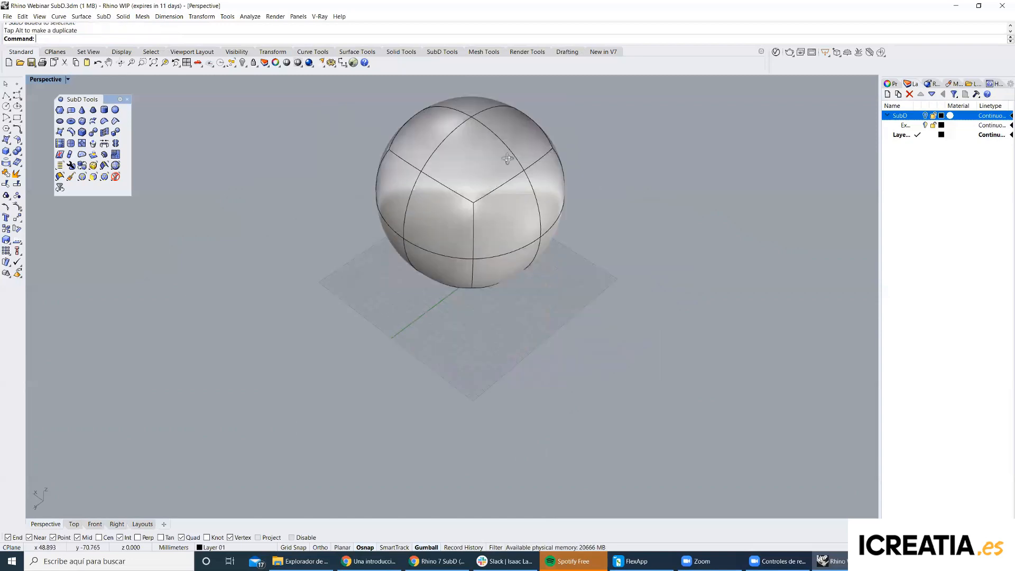
# Examine a face, an edge and the vertex where three edges meet on the lower half of the sphere.
pyautogui.moveTo(506, 159); pyautogui.dragTo(460, 127, button='right')
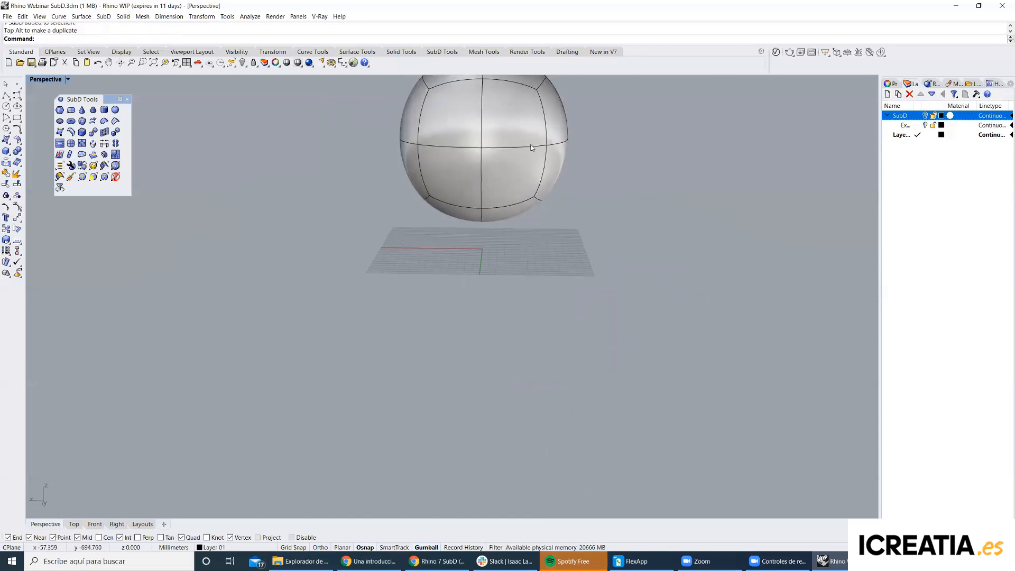
pyautogui.keyDown('shift'); pyautogui.moveTo(524, 175); pyautogui.dragTo(487, 246, button='right'); pyautogui.keyUp('shift')
pyautogui.scroll(3, 487, 245)
pyautogui.keyDown('ctrl'); pyautogui.keyDown('shift'); pyautogui.click(476, 253); pyautogui.keyUp('shift'); pyautogui.keyUp('ctrl')
pyautogui.press('Escape')
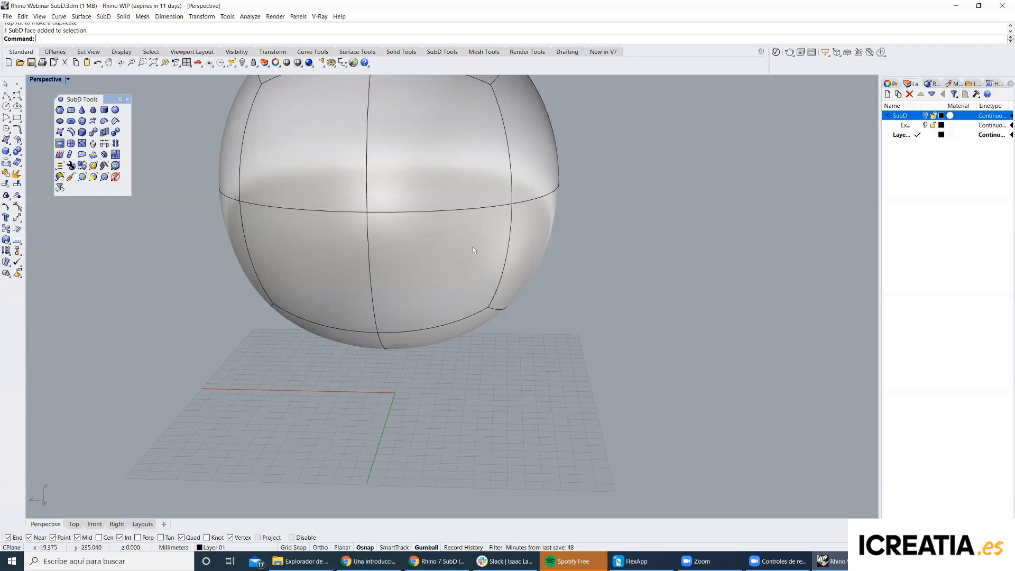
pyautogui.keyDown('ctrl'); pyautogui.keyDown('shift'); pyautogui.click(490, 309); pyautogui.keyUp('shift'); pyautogui.keyUp('ctrl')
pyautogui.moveTo(588, 359); pyautogui.dragTo(456, 331, button='right')
pyautogui.scroll(2, 456, 328)
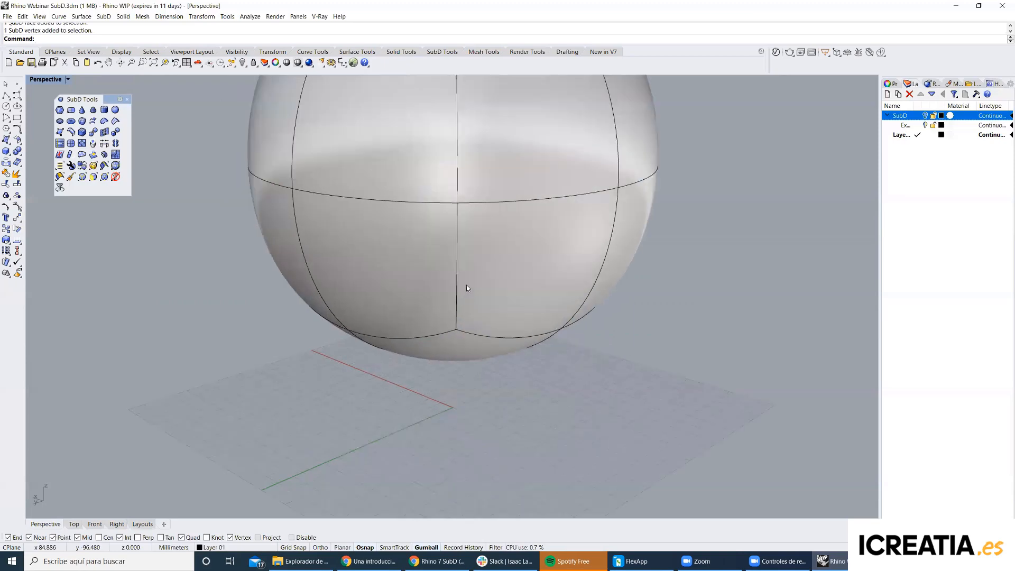
pyautogui.keyDown('ctrl'); pyautogui.keyDown('shift'); pyautogui.click(458, 280); pyautogui.keyUp('shift'); pyautogui.keyUp('ctrl')
pyautogui.keyDown('ctrl'); pyautogui.keyDown('shift'); pyautogui.click(457, 332); pyautogui.keyUp('shift'); pyautogui.keyUp('ctrl')
pyautogui.click(471, 383)
pyautogui.keyDown('ctrl'); pyautogui.keyDown('shift'); pyautogui.click(405, 293); pyautogui.keyUp('shift'); pyautogui.keyUp('ctrl')
pyautogui.keyDown('ctrl'); pyautogui.keyDown('shift'); pyautogui.click(508, 301); pyautogui.keyUp('shift'); pyautogui.keyUp('ctrl')
pyautogui.keyDown('ctrl'); pyautogui.keyDown('shift'); pyautogui.click(477, 177); pyautogui.keyUp('shift'); pyautogui.keyUp('ctrl')
pyautogui.keyDown('ctrl'); pyautogui.keyDown('shift'); pyautogui.click(375, 137); pyautogui.keyUp('shift'); pyautogui.keyUp('ctrl')
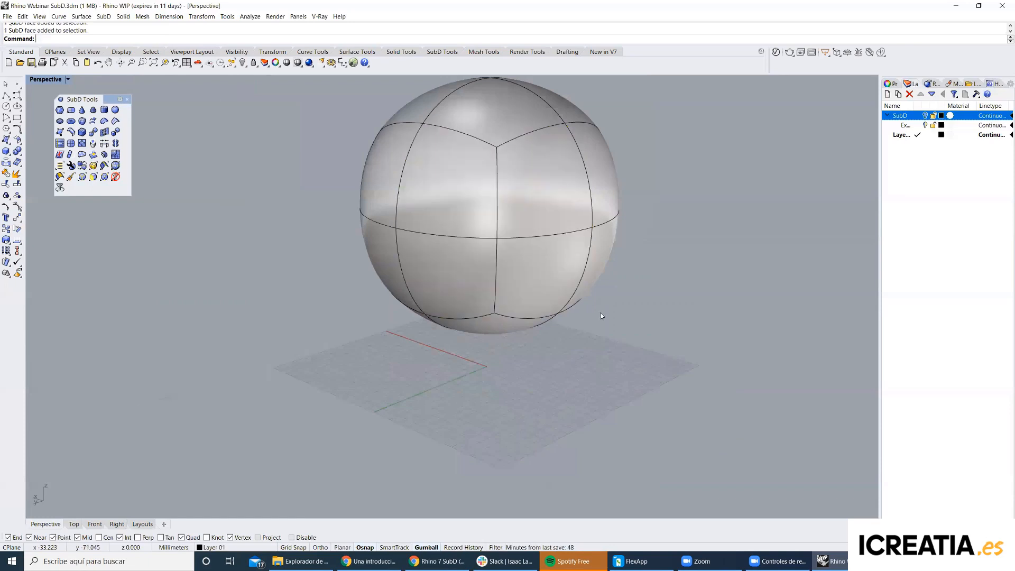
# Delete the adjoining faces across one side and the top of the sphere to open it into a shell.
pyautogui.moveTo(600, 317); pyautogui.dragTo(549, 280, button='right')
pyautogui.keyDown('ctrl'); pyautogui.keyDown('shift'); pyautogui.click(453, 305); pyautogui.keyUp('shift'); pyautogui.keyUp('ctrl')
pyautogui.keyDown('ctrl'); pyautogui.keyDown('shift'); pyautogui.click(394, 286); pyautogui.keyUp('shift'); pyautogui.keyUp('ctrl')
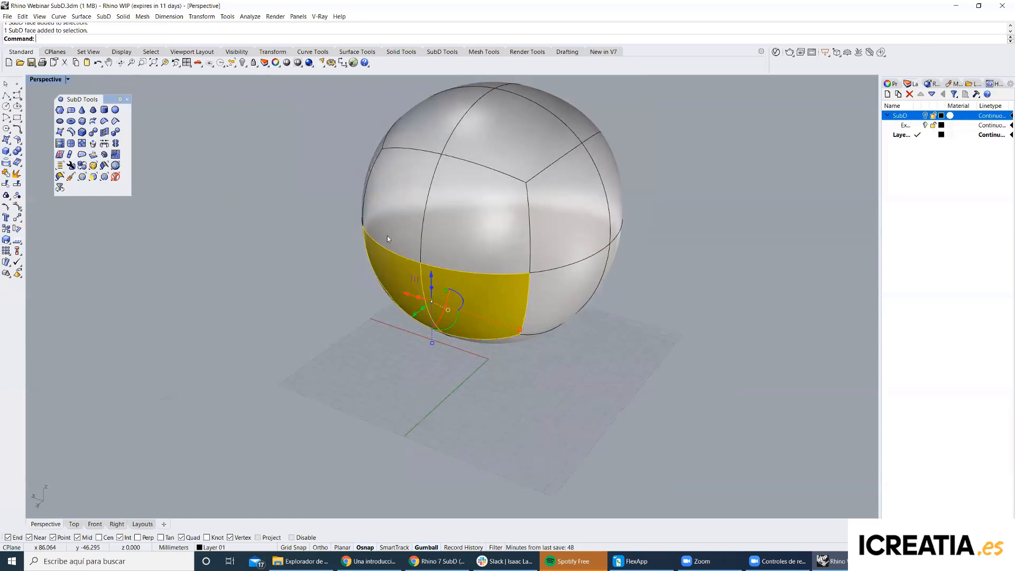
pyautogui.keyDown('ctrl'); pyautogui.keyDown('shift'); pyautogui.click(394, 212); pyautogui.keyUp('shift'); pyautogui.keyUp('ctrl')
pyautogui.keyDown('ctrl'); pyautogui.keyDown('shift'); pyautogui.click(476, 223); pyautogui.keyUp('shift'); pyautogui.keyUp('ctrl')
pyautogui.keyDown('ctrl'); pyautogui.keyDown('shift'); pyautogui.click(502, 143); pyautogui.keyUp('shift'); pyautogui.keyUp('ctrl')
pyautogui.keyDown('ctrl'); pyautogui.keyDown('shift'); pyautogui.click(411, 121); pyautogui.keyUp('shift'); pyautogui.keyUp('ctrl')
pyautogui.moveTo(411, 118); pyautogui.dragTo(478, 266, button='right')
pyautogui.keyDown('ctrl'); pyautogui.keyDown('shift'); pyautogui.click(371, 219); pyautogui.keyUp('shift'); pyautogui.keyUp('ctrl')
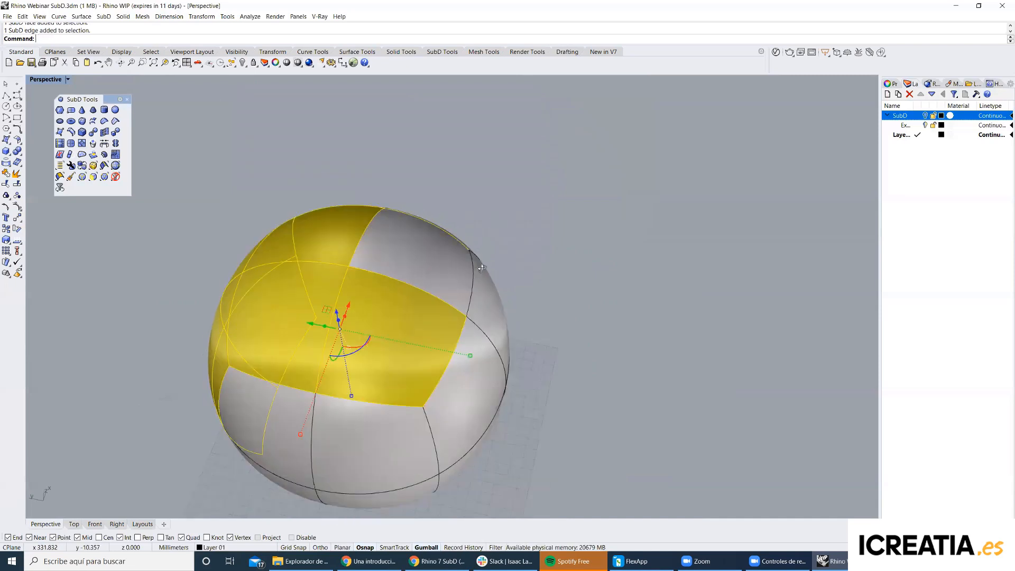
pyautogui.keyDown('ctrl'); pyautogui.keyDown('shift'); pyautogui.click(439, 261); pyautogui.keyUp('shift'); pyautogui.keyUp('ctrl')
pyautogui.moveTo(439, 261); pyautogui.dragTo(659, 202, button='right')
pyautogui.press('Delete')
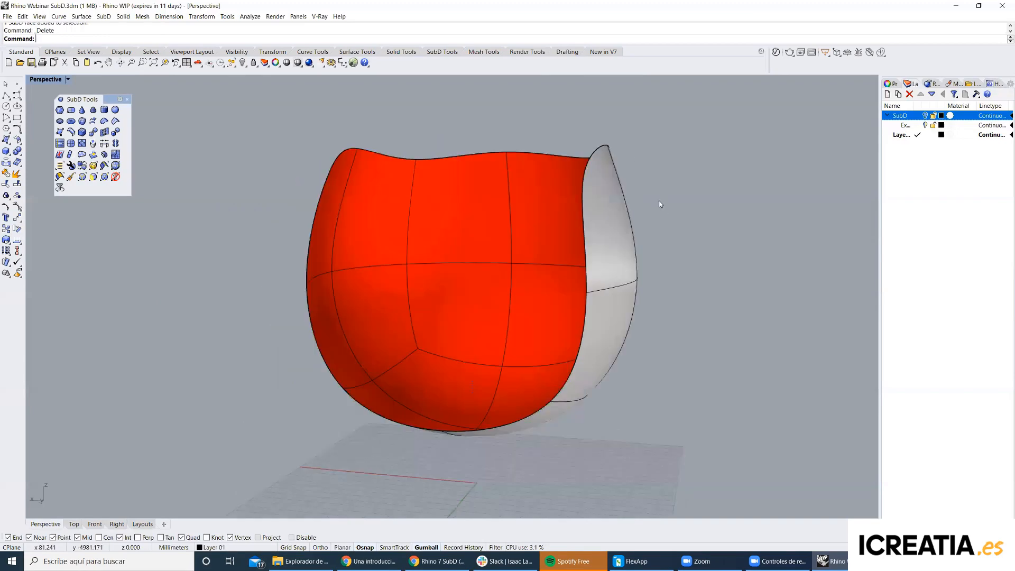
# Compare the opened shell in smooth and flat display from several angles, ending in flat display.
pyautogui.moveTo(482, 184); pyautogui.dragTo(571, 217, button='right')
pyautogui.press('Tab')
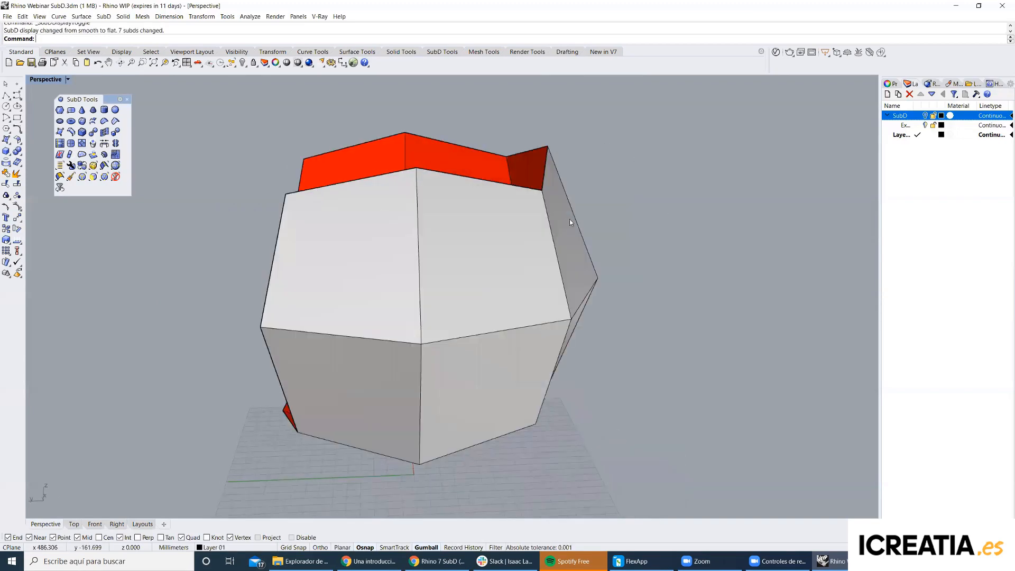
pyautogui.moveTo(671, 226); pyautogui.dragTo(654, 237, button='right')
pyautogui.press('Tab')
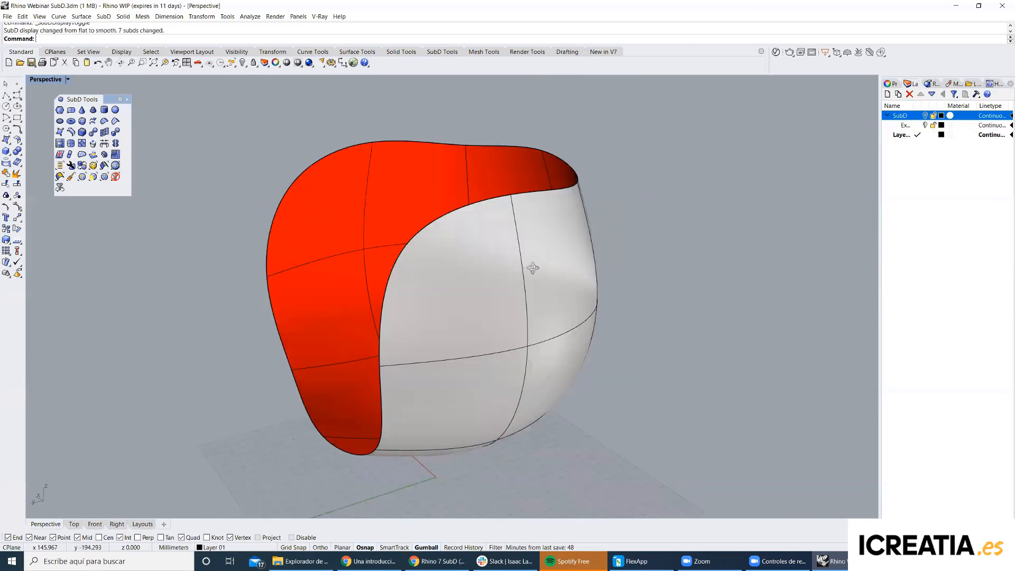
pyautogui.moveTo(548, 241); pyautogui.dragTo(653, 232, button='right')
pyautogui.moveTo(562, 242); pyautogui.dragTo(481, 246, button='right')
pyautogui.scroll(4, 481, 245)
pyautogui.scroll(-4, 487, 287)
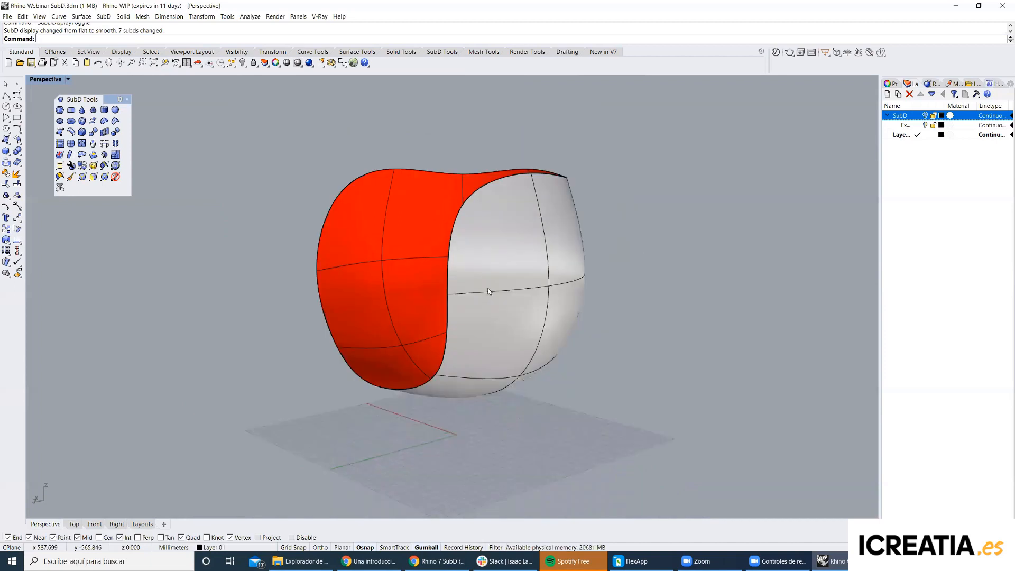
pyautogui.press('Tab')
pyautogui.moveTo(492, 315); pyautogui.dragTo(555, 319, button='right')
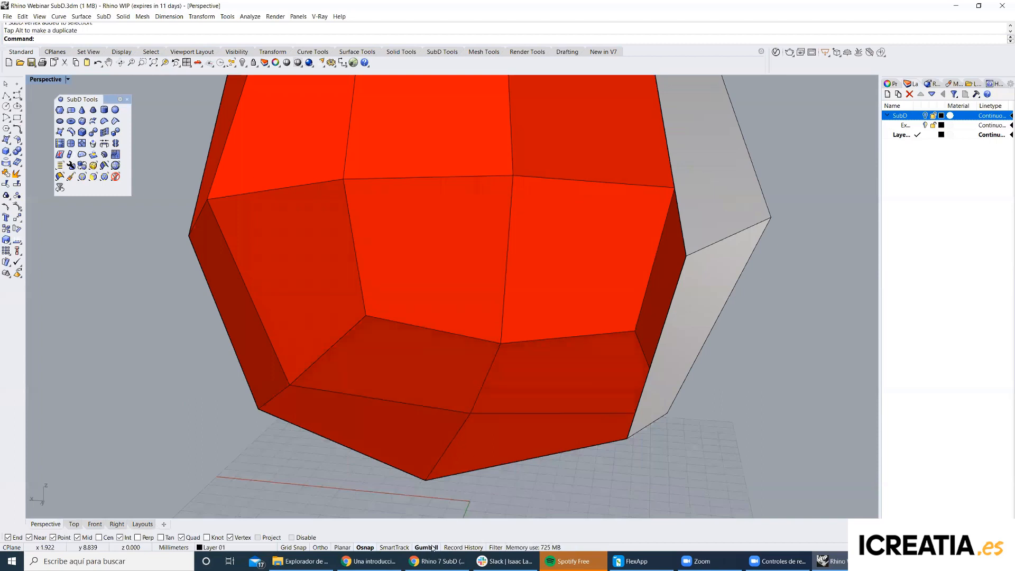
# Pull a vertex on the SubD's upper rim with the Gumball and switch the SubD display to smooth.
pyautogui.click(433, 547)
pyautogui.click(425, 548)
pyautogui.moveTo(498, 363); pyautogui.dragTo(462, 409, button='right')
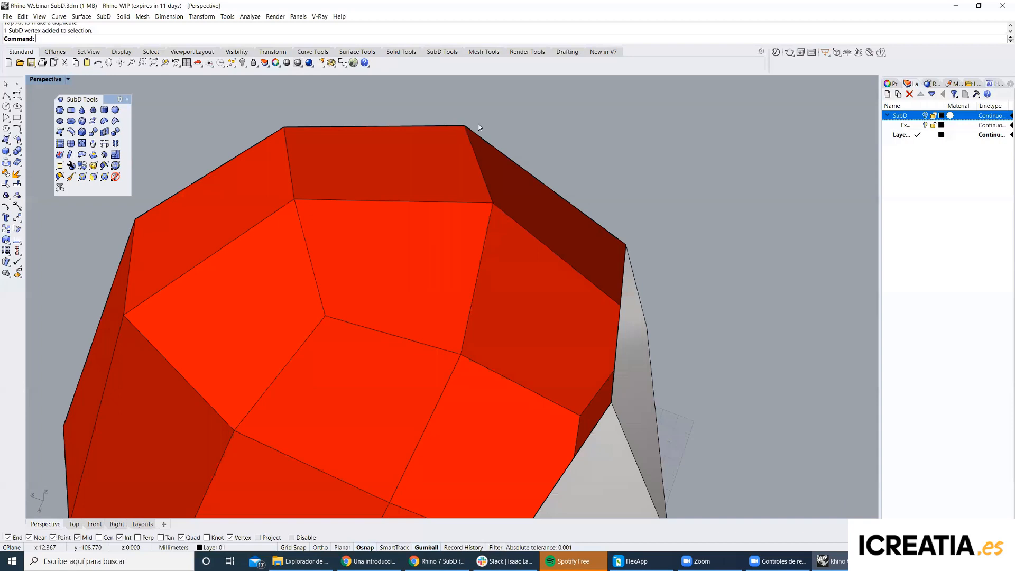
pyautogui.keyDown('ctrl'); pyautogui.keyDown('shift'); pyautogui.click(465, 126); pyautogui.keyUp('shift'); pyautogui.keyUp('ctrl')
pyautogui.moveTo(452, 147); pyautogui.dragTo(493, 81)
pyautogui.moveTo(537, 243); pyautogui.dragTo(445, 262, button='right')
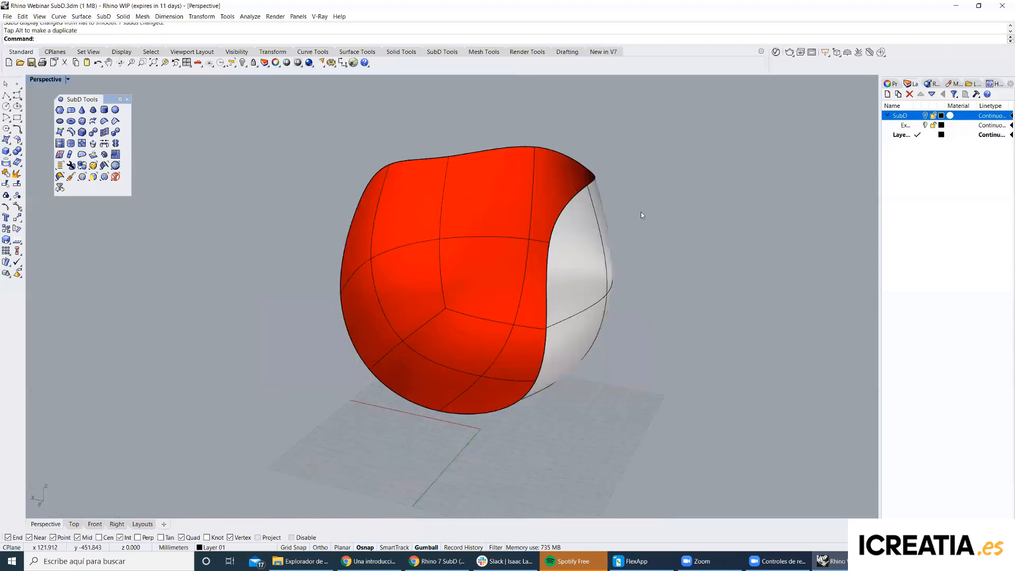
pyautogui.moveTo(641, 212); pyautogui.dragTo(639, 259, button='right')
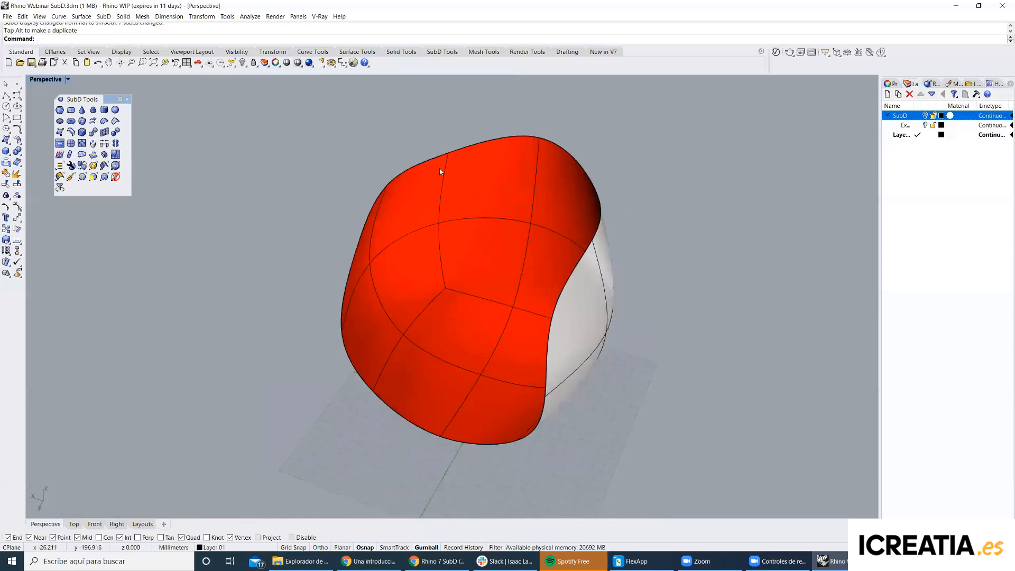
pyautogui.keyDown('ctrl'); pyautogui.keyDown('shift'); pyautogui.click(387, 187); pyautogui.keyUp('shift'); pyautogui.keyUp('ctrl')
pyautogui.moveTo(580, 224); pyautogui.dragTo(617, 230, button='right')
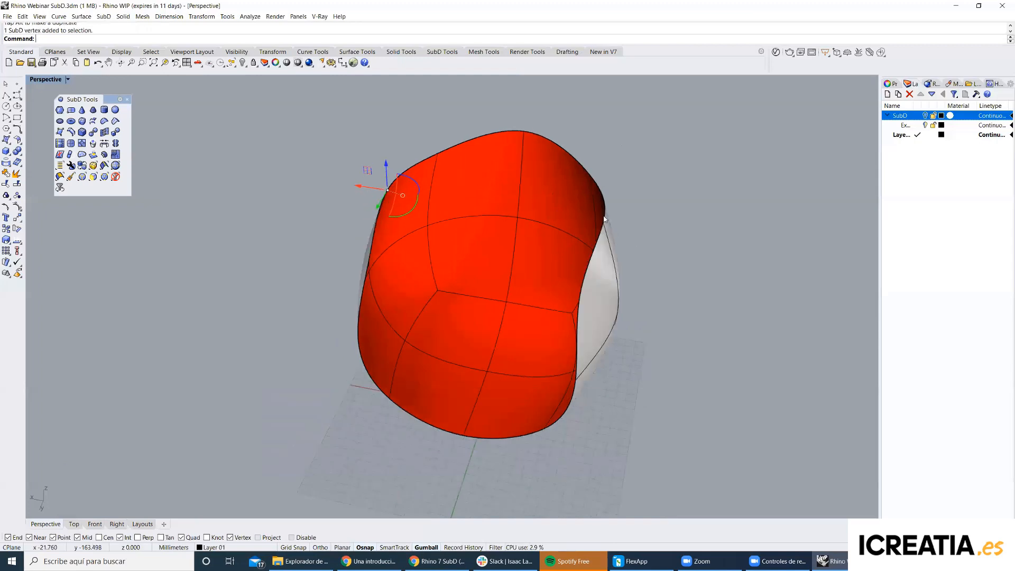
pyautogui.keyDown('ctrl'); pyautogui.keyDown('shift'); pyautogui.click(605, 219); pyautogui.keyUp('shift'); pyautogui.keyUp('ctrl')
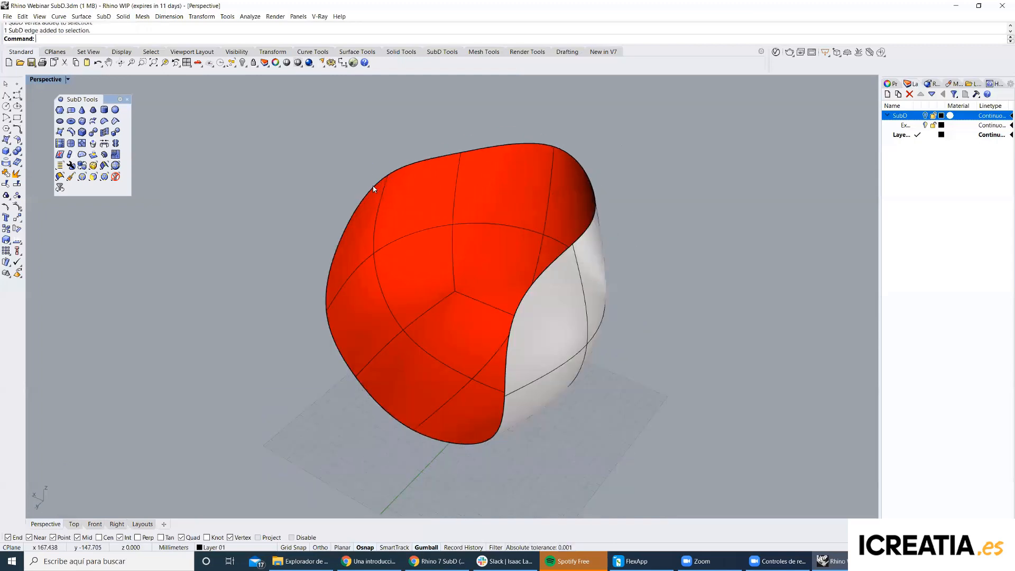
pyautogui.keyDown('ctrl'); pyautogui.keyDown('shift'); pyautogui.click(388, 175); pyautogui.keyUp('shift'); pyautogui.keyUp('ctrl')
pyautogui.keyDown('ctrl'); pyautogui.keyDown('shift'); pyautogui.click(577, 245); pyautogui.keyUp('shift'); pyautogui.keyUp('ctrl')
pyautogui.press('Escape')
# Try scaling the two opposite side rim vertices outward with the Gumball, and undo the scaling.
pyautogui.keyDown('ctrl'); pyautogui.keyDown('shift'); pyautogui.click(574, 245); pyautogui.keyUp('shift'); pyautogui.keyUp('ctrl')
pyautogui.keyDown('ctrl'); pyautogui.keyDown('shift'); pyautogui.click(388, 178); pyautogui.keyUp('shift'); pyautogui.keyUp('ctrl')
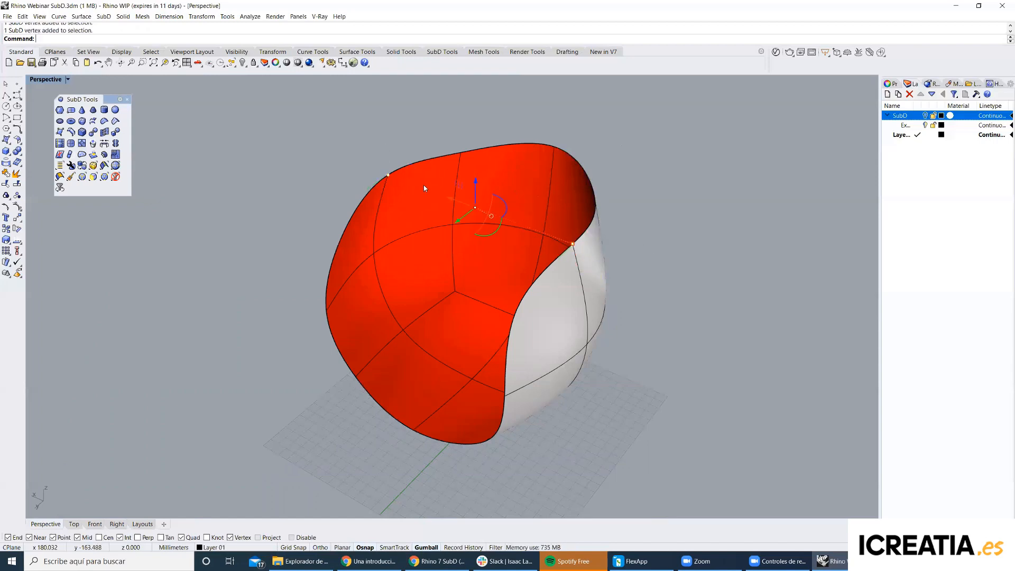
pyautogui.moveTo(601, 236); pyautogui.dragTo(548, 246)
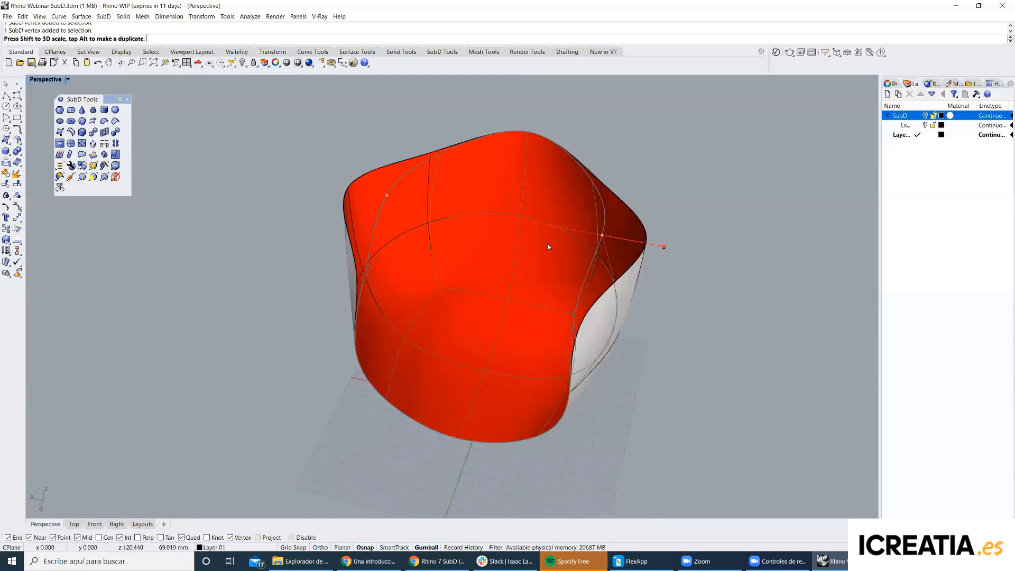
pyautogui.moveTo(673, 257); pyautogui.dragTo(665, 261)
pyautogui.click(705, 223)
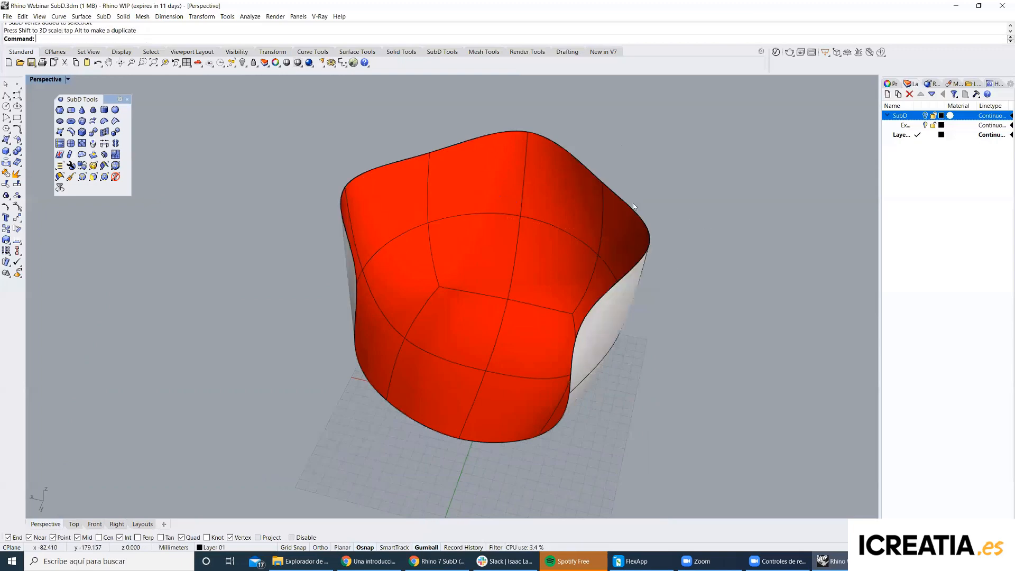
pyautogui.hotkey('ctrl', 'z')
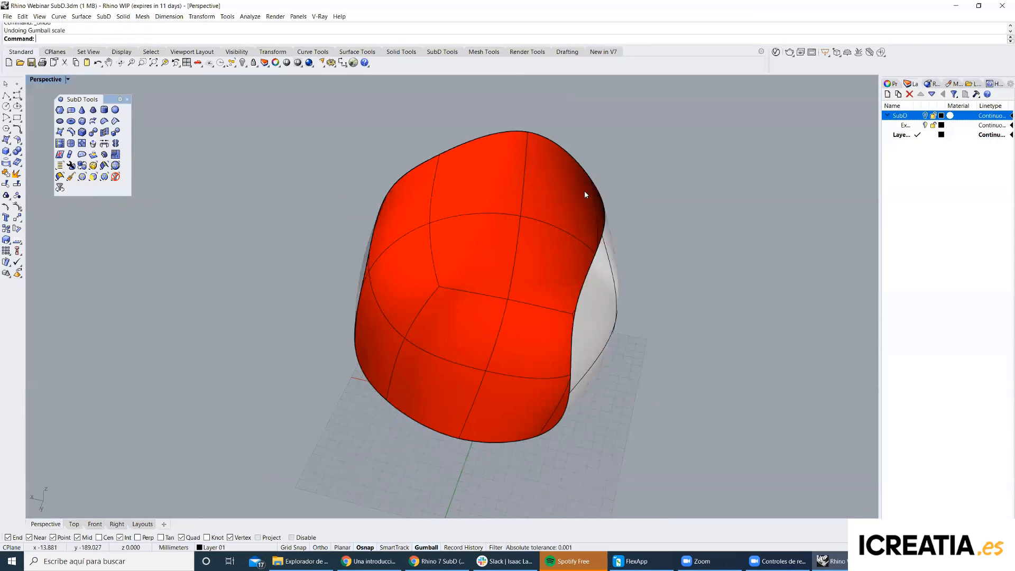
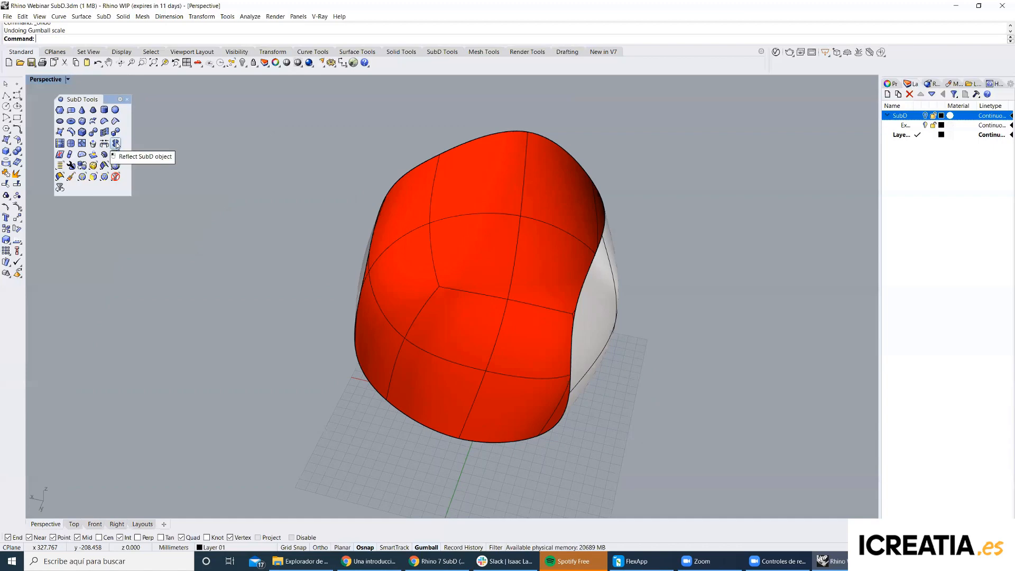
# Reflect the SubD across the Y axis, keeping the side of the front rim vertex, with snap style Automatic.
pyautogui.click(117, 143)
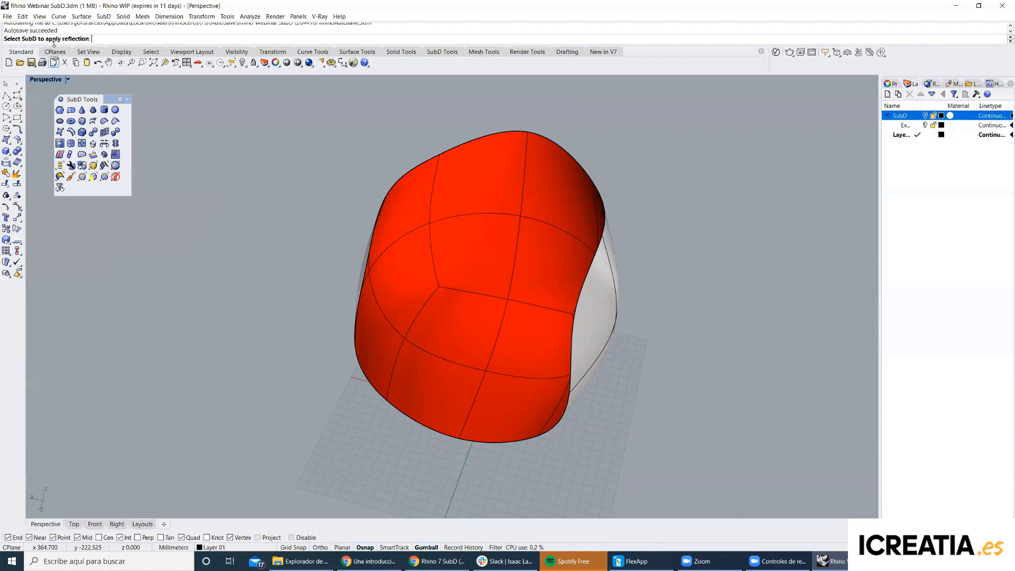
pyautogui.click(432, 216)
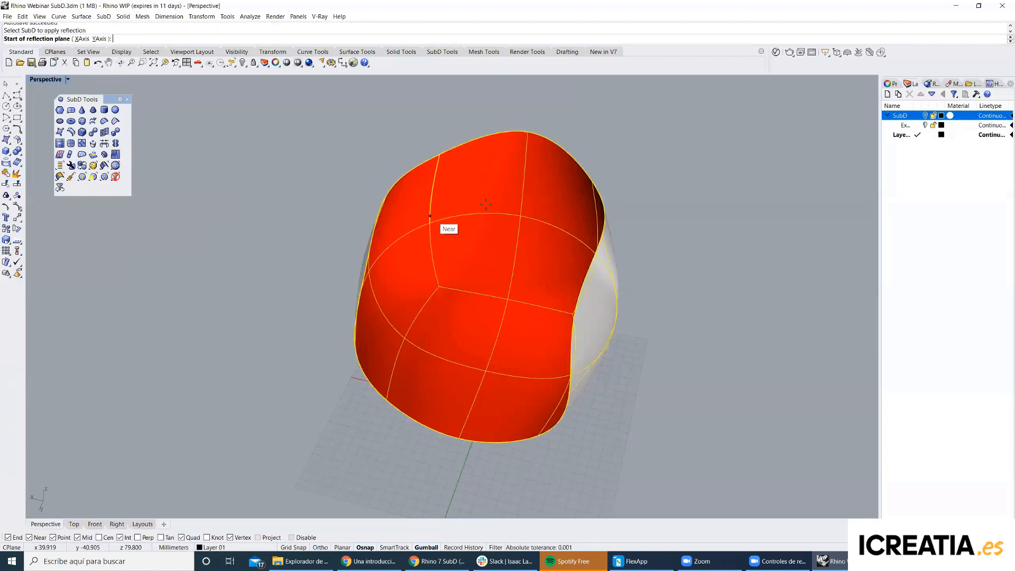
pyautogui.press('Return')
pyautogui.moveTo(498, 210); pyautogui.dragTo(387, 174, button='right')
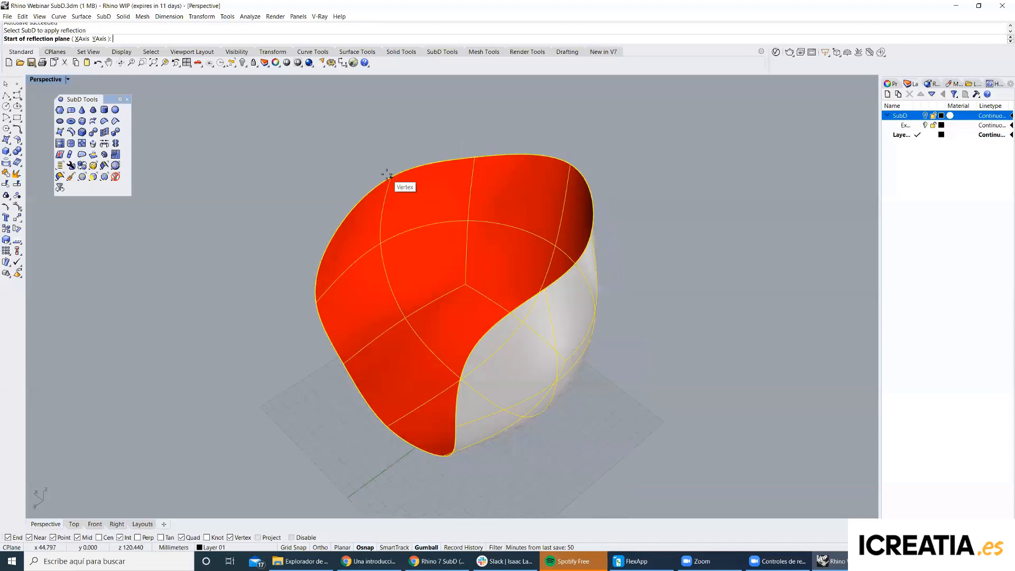
pyautogui.moveTo(383, 158); pyautogui.dragTo(331, 135, button='right')
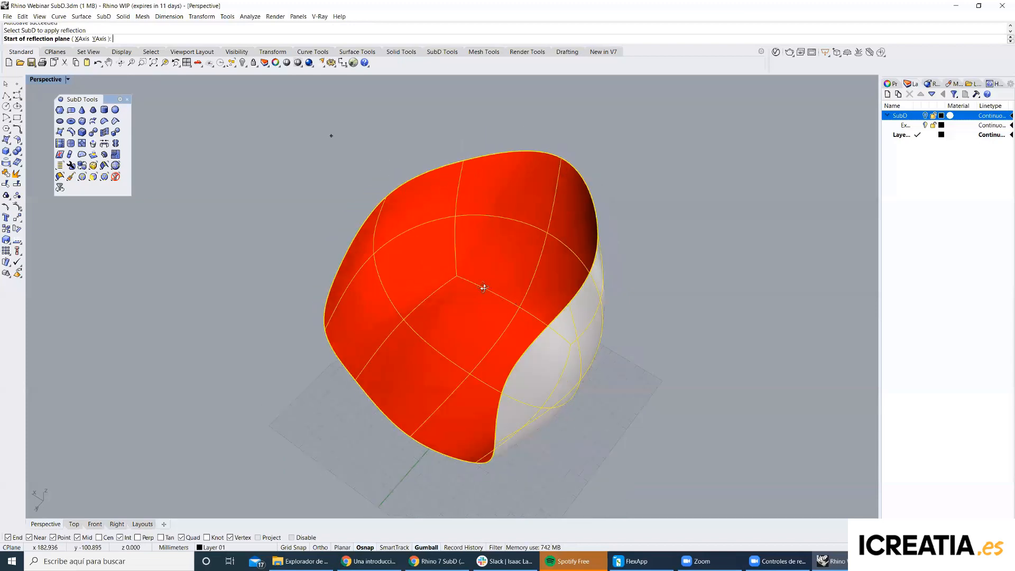
pyautogui.scroll(-4, 420, 362)
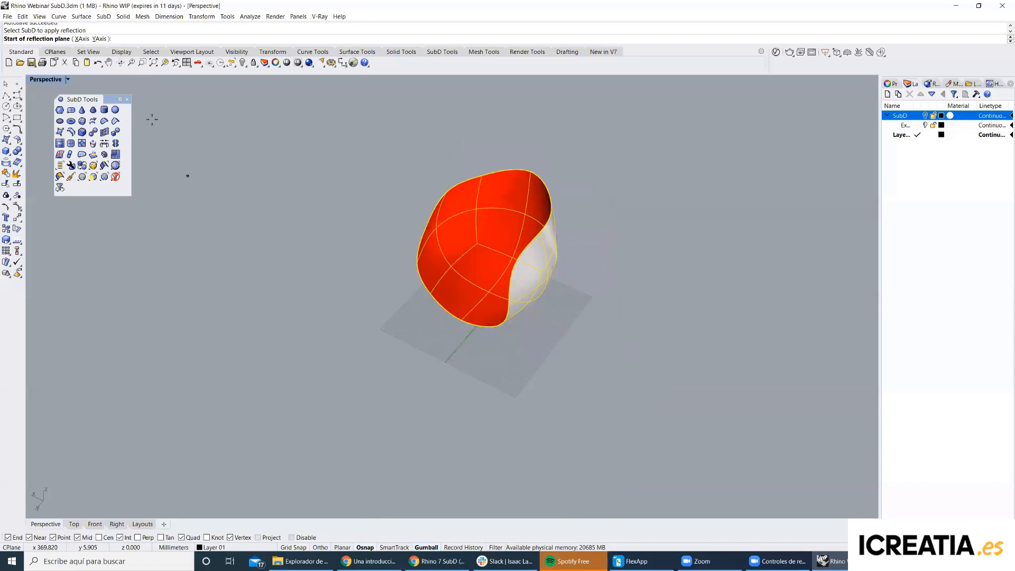
pyautogui.click(100, 40)
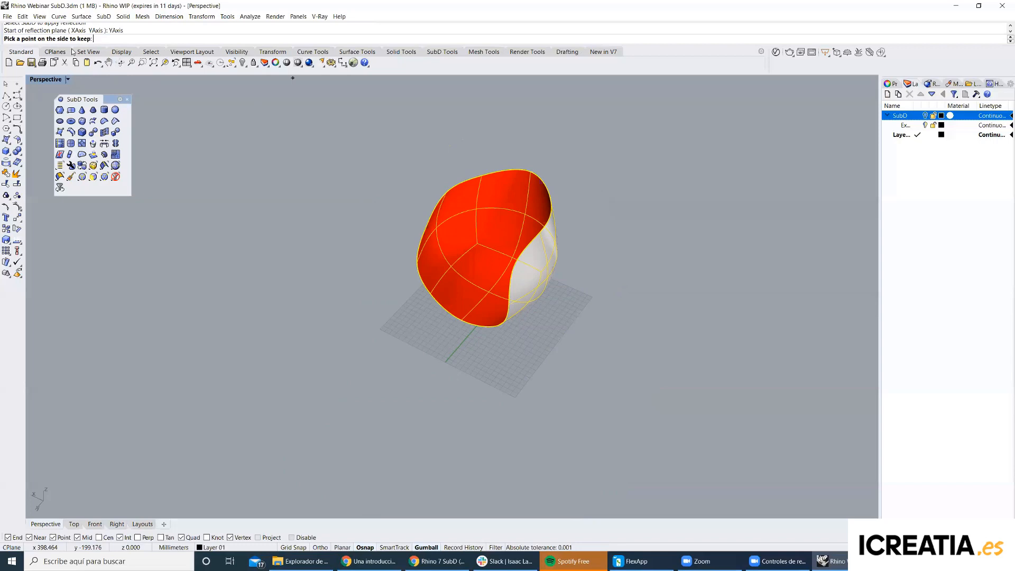
pyautogui.click(466, 319)
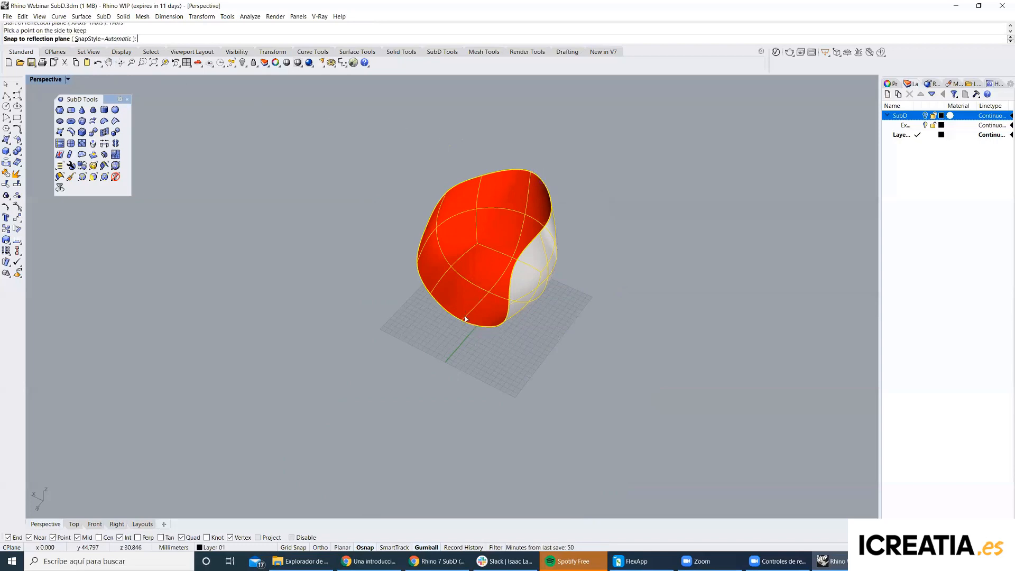
pyautogui.rightClick(466, 319)
# Test the symmetry by pulling rim vertices of the reflected SubD outward with the Gumball.
pyautogui.moveTo(497, 329); pyautogui.dragTo(530, 233, button='right')
pyautogui.scroll(5, 533, 235)
pyautogui.keyDown('ctrl'); pyautogui.keyDown('shift'); pyautogui.click(530, 234); pyautogui.keyUp('shift'); pyautogui.keyUp('ctrl')
pyautogui.moveTo(530, 234); pyautogui.dragTo(560, 236)
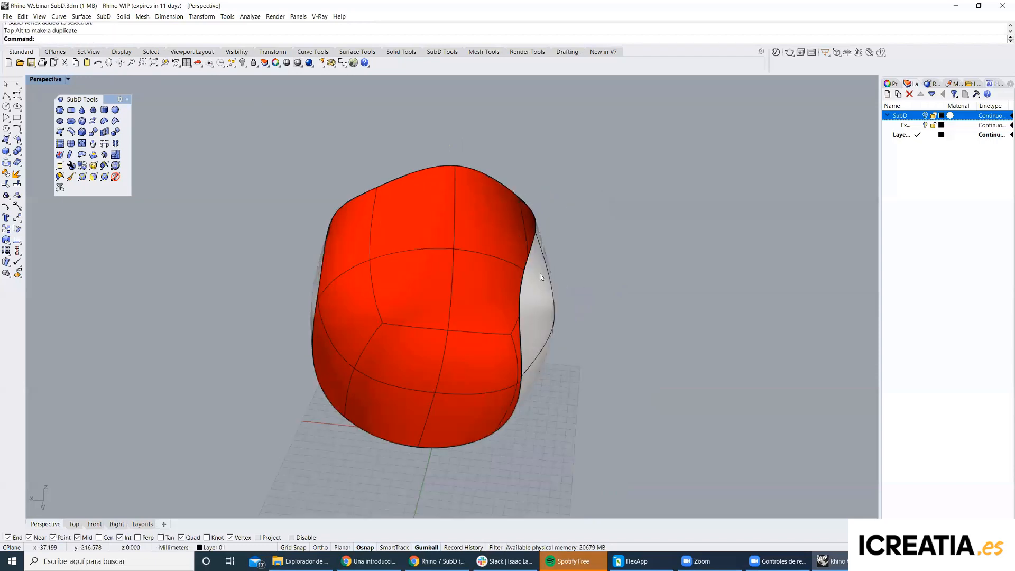
pyautogui.moveTo(541, 280); pyautogui.dragTo(540, 279, button='right')
pyautogui.keyDown('ctrl'); pyautogui.keyDown('shift'); pyautogui.moveTo(539, 278); pyautogui.dragTo(615, 278); pyautogui.keyUp('shift'); pyautogui.keyUp('ctrl')
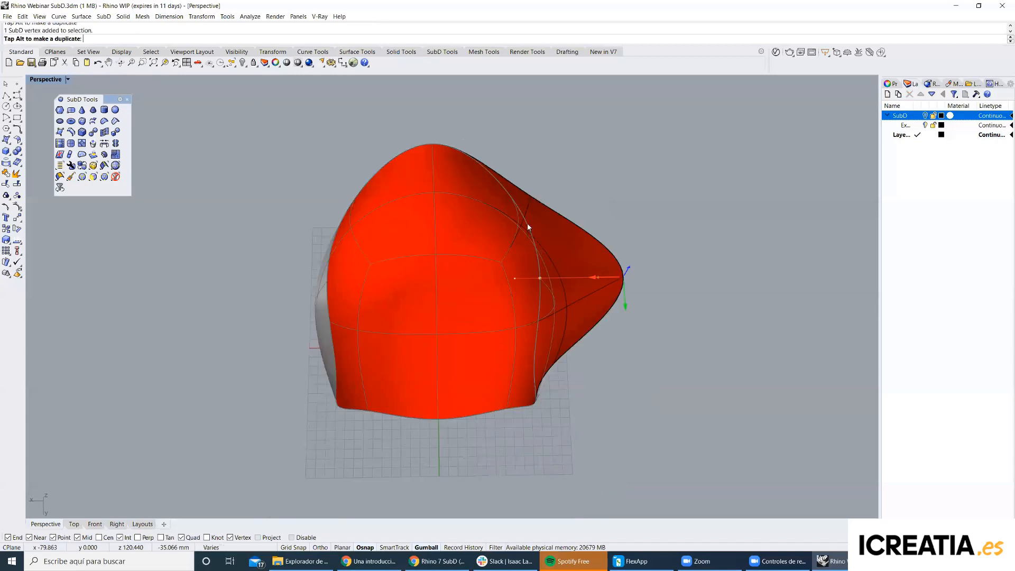
pyautogui.moveTo(533, 200); pyautogui.dragTo(544, 215, button='right')
pyautogui.moveTo(524, 172); pyautogui.dragTo(610, 186, button='right')
pyautogui.keyDown('ctrl'); pyautogui.keyDown('shift'); pyautogui.click(495, 172); pyautogui.keyUp('shift'); pyautogui.keyUp('ctrl')
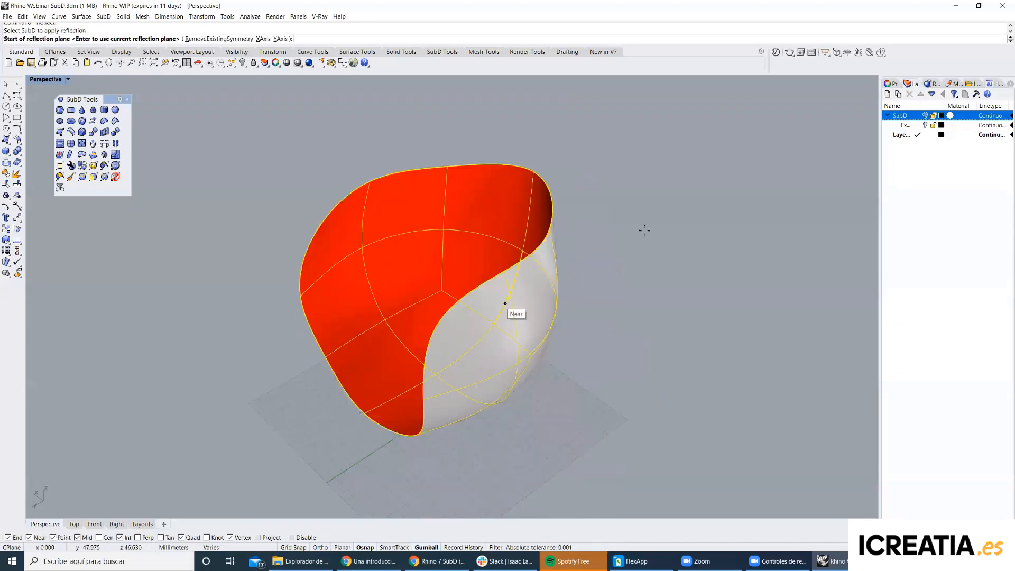
pyautogui.press('Escape')
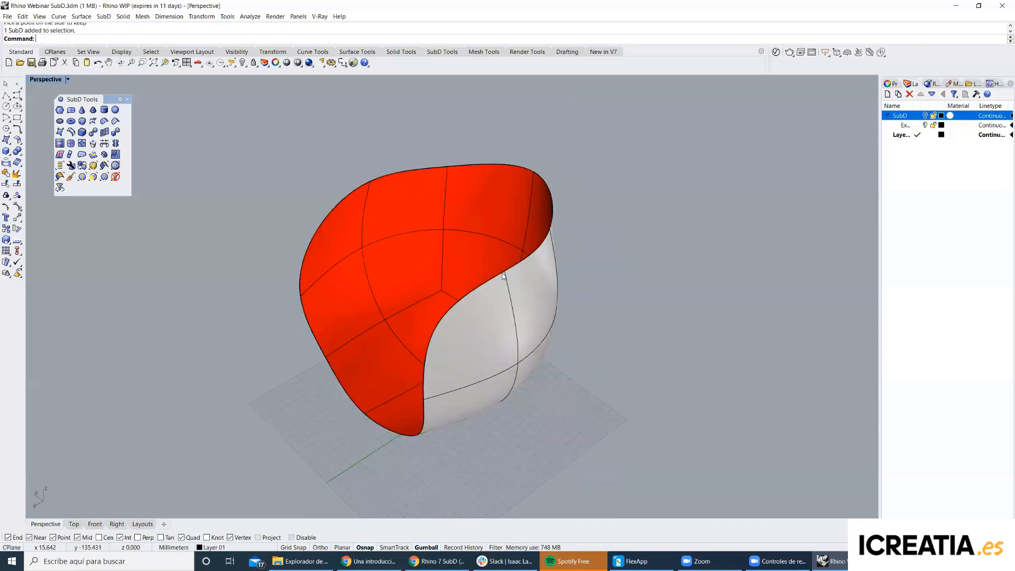
# Try rotating the whole reflected SubD with the Gumball, and undo the rotation.
pyautogui.keyDown('ctrl'); pyautogui.keyDown('shift'); pyautogui.click(505, 272); pyautogui.keyUp('shift'); pyautogui.keyUp('ctrl')
pyautogui.moveTo(528, 302); pyautogui.dragTo(467, 335, button='right')
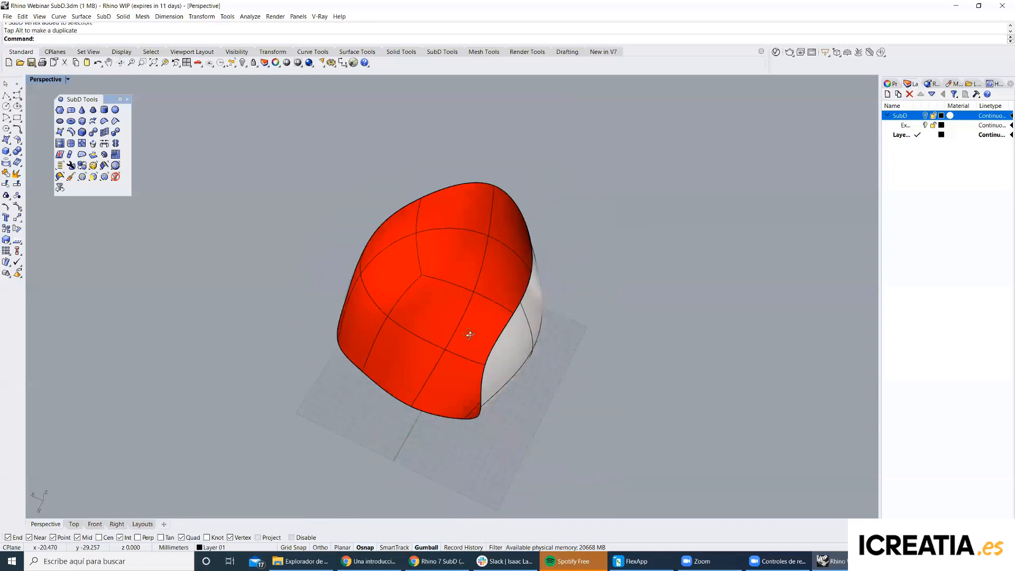
pyautogui.click(513, 313)
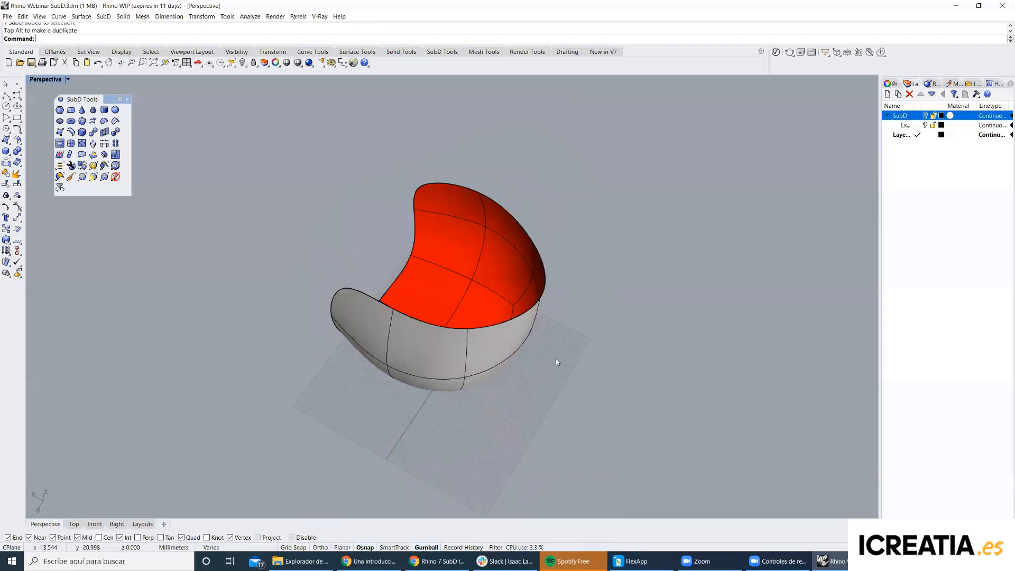
pyautogui.hotkey('ctrl', 'z')
# Try pulling a front rim point with the Gumball and insetting one face on the SubD's outer back.
pyautogui.keyDown('ctrl'); pyautogui.keyDown('shift'); pyautogui.click(481, 360); pyautogui.keyUp('shift'); pyautogui.keyUp('ctrl')
pyautogui.moveTo(463, 350); pyautogui.dragTo(525, 380)
pyautogui.moveTo(598, 300); pyautogui.dragTo(474, 293, button='right')
pyautogui.scroll(6, 520, 382)
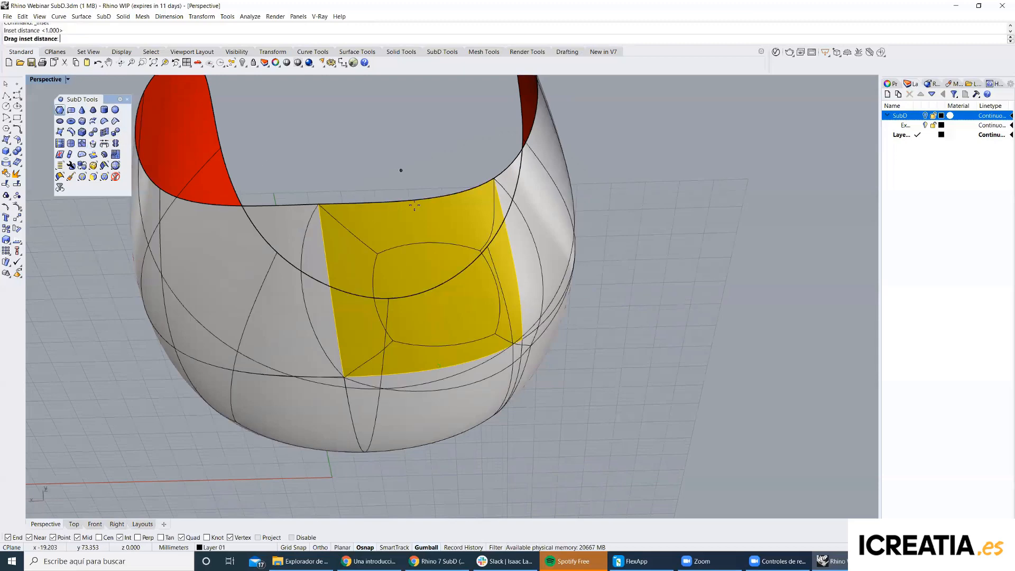
pyautogui.click(460, 259)
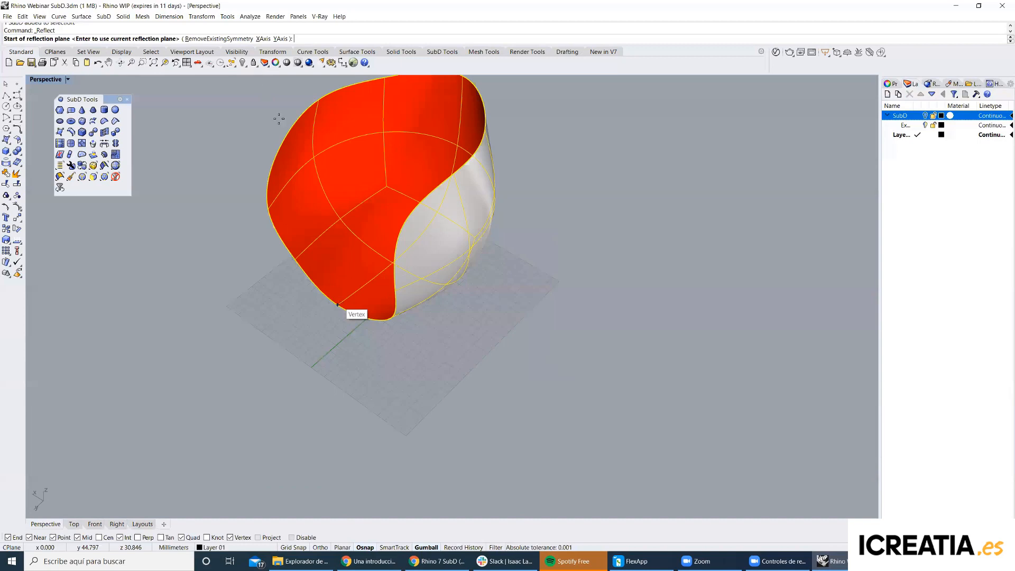
# Remove the existing symmetry and reflect the SubD across the Y axis again, keeping the opposite side, with automatic snapping.
pyautogui.click(231, 39)
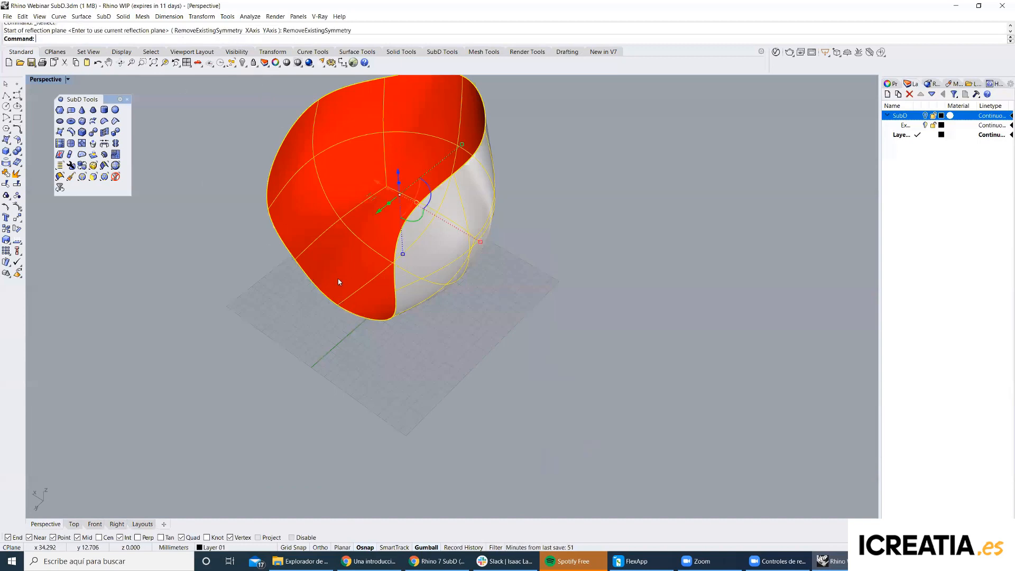
pyautogui.press('Return')
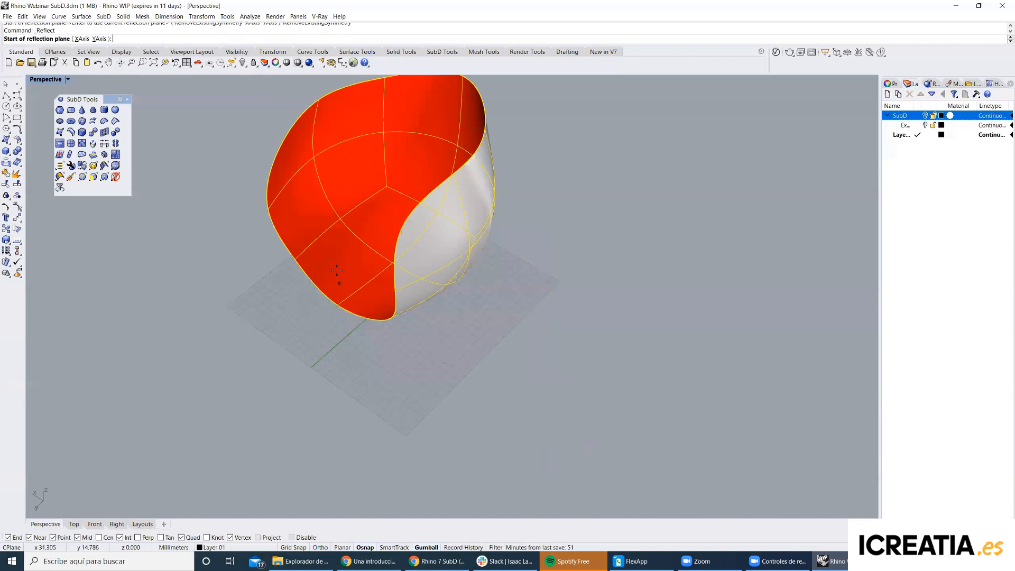
pyautogui.click(99, 38)
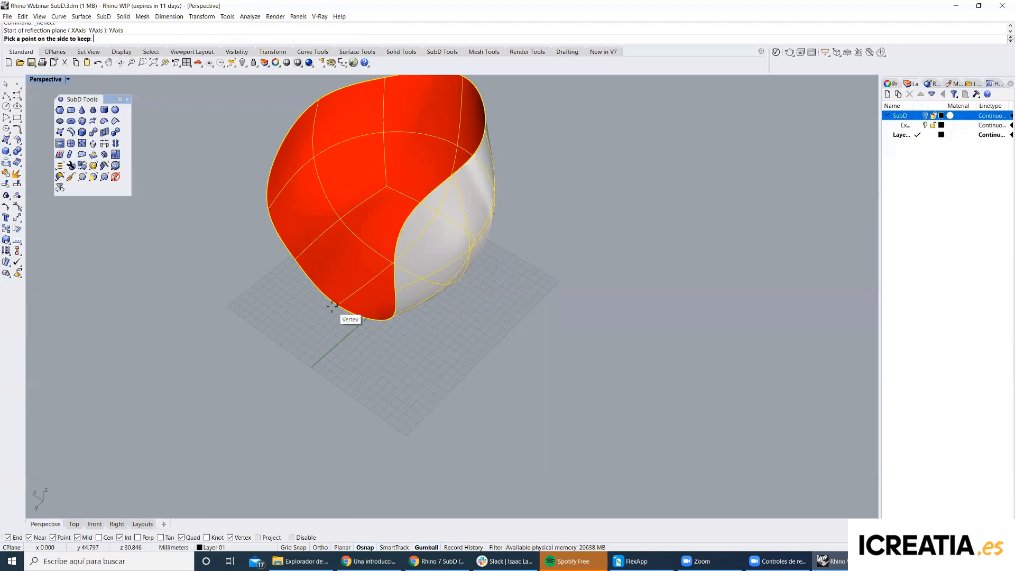
pyautogui.moveTo(386, 259); pyautogui.dragTo(445, 212, button='right')
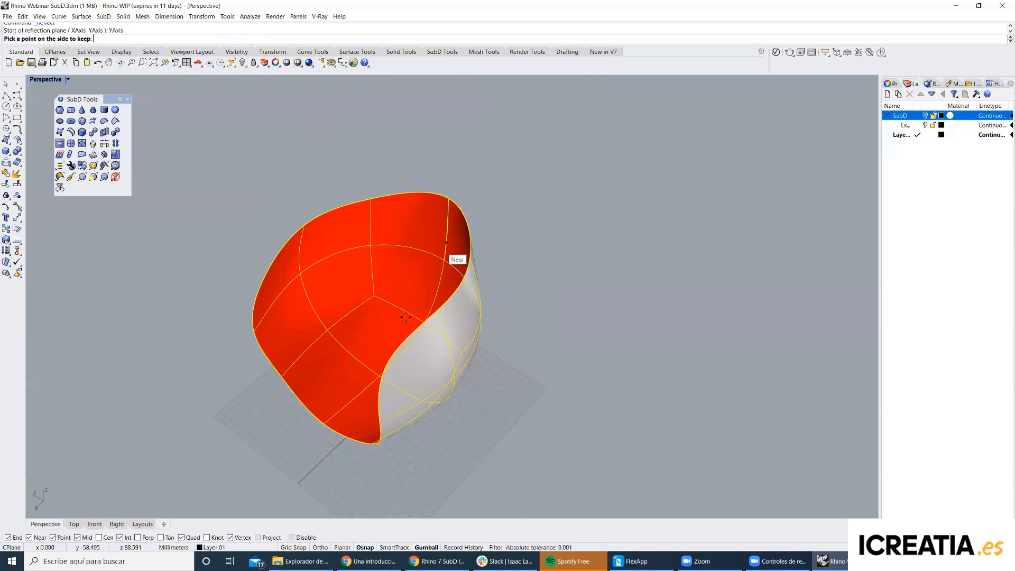
pyautogui.click(455, 312)
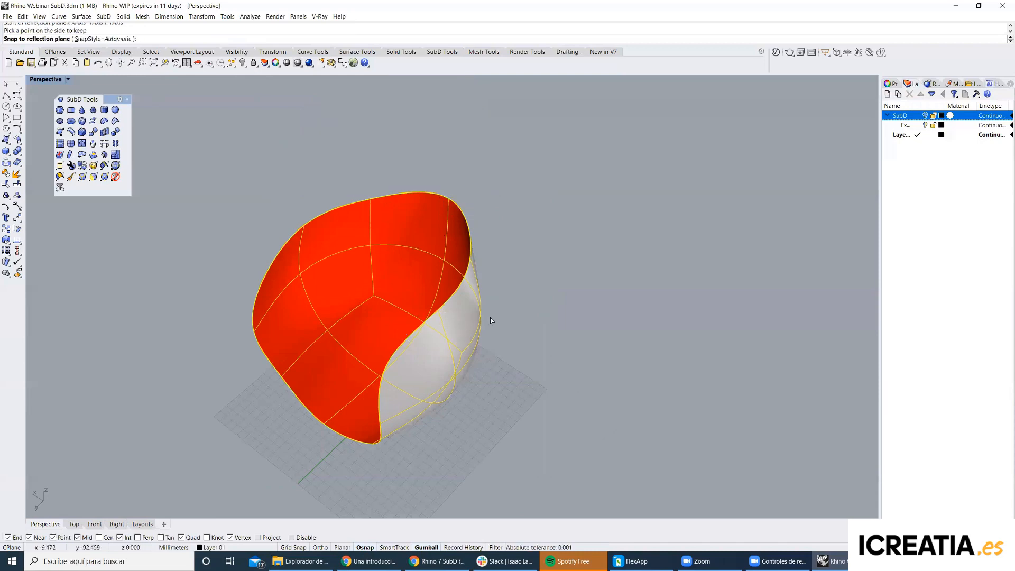
pyautogui.press('Return')
# Try pulling a side rim vertex of the reflected SubD outward with the Gumball, and undo the move.
pyautogui.keyDown('ctrl'); pyautogui.keyDown('shift'); pyautogui.click(441, 315); pyautogui.keyUp('shift'); pyautogui.keyUp('ctrl')
pyautogui.press('Escape')
pyautogui.keyDown('ctrl'); pyautogui.keyDown('shift'); pyautogui.click(468, 255); pyautogui.keyUp('shift'); pyautogui.keyUp('ctrl')
pyautogui.moveTo(468, 255); pyautogui.dragTo(512, 290)
pyautogui.moveTo(470, 306); pyautogui.dragTo(503, 286, button='right')
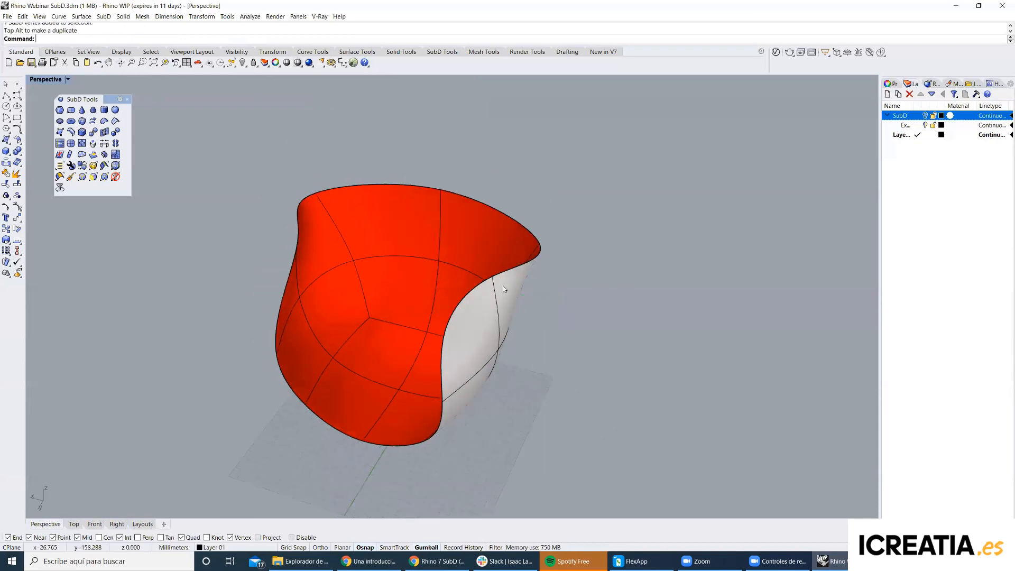
pyautogui.keyDown('ctrl'); pyautogui.keyDown('shift'); pyautogui.click(507, 248); pyautogui.keyUp('shift'); pyautogui.keyUp('ctrl')
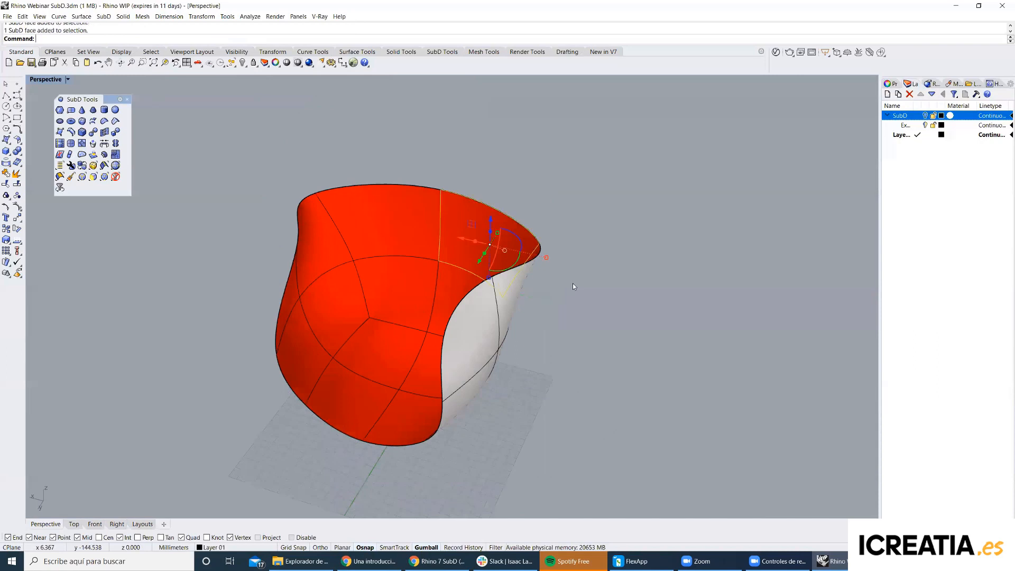
pyautogui.scroll(3, 509, 252)
pyautogui.hotkey('ctrl', 'z')
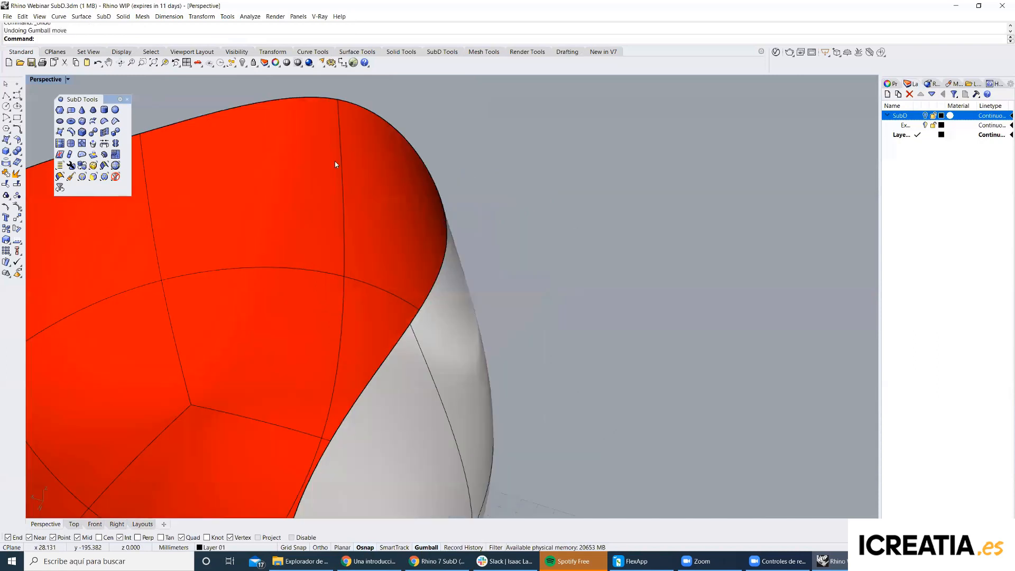
# Pull the side rim vertex outward to form a pointed flare mirrored on both sides of the SubD.
pyautogui.moveTo(354, 179); pyautogui.dragTo(309, 163, button='right')
pyautogui.keyDown('ctrl'); pyautogui.keyDown('shift'); pyautogui.click(450, 229); pyautogui.keyUp('shift'); pyautogui.keyUp('ctrl')
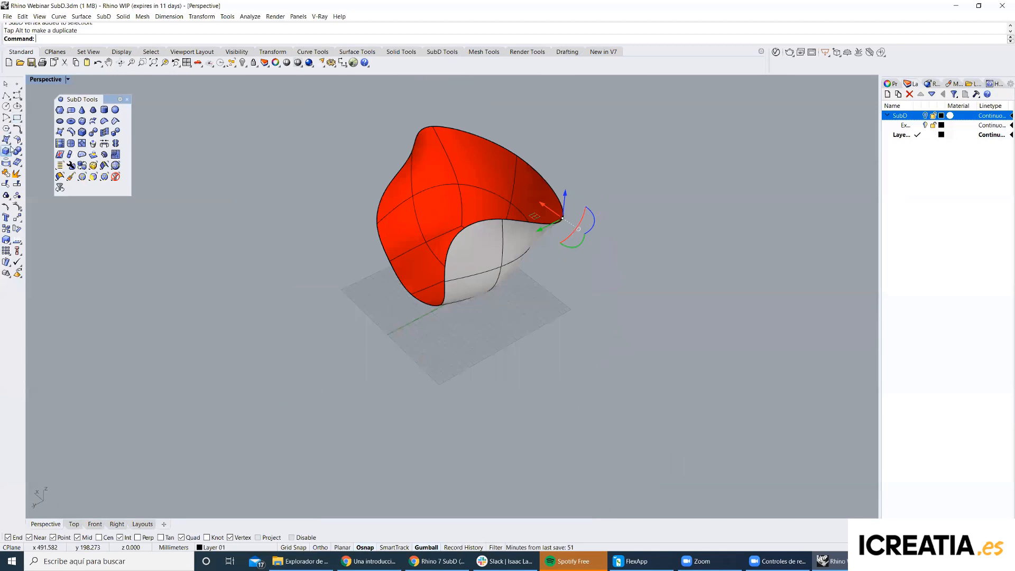
# Draw a vertical plane starting at the origin along the SubD's symmetry axis.
pyautogui.click(6, 140)
pyautogui.click(18, 155)
pyautogui.write('0')
pyautogui.press('Return')
pyautogui.click(654, 197)
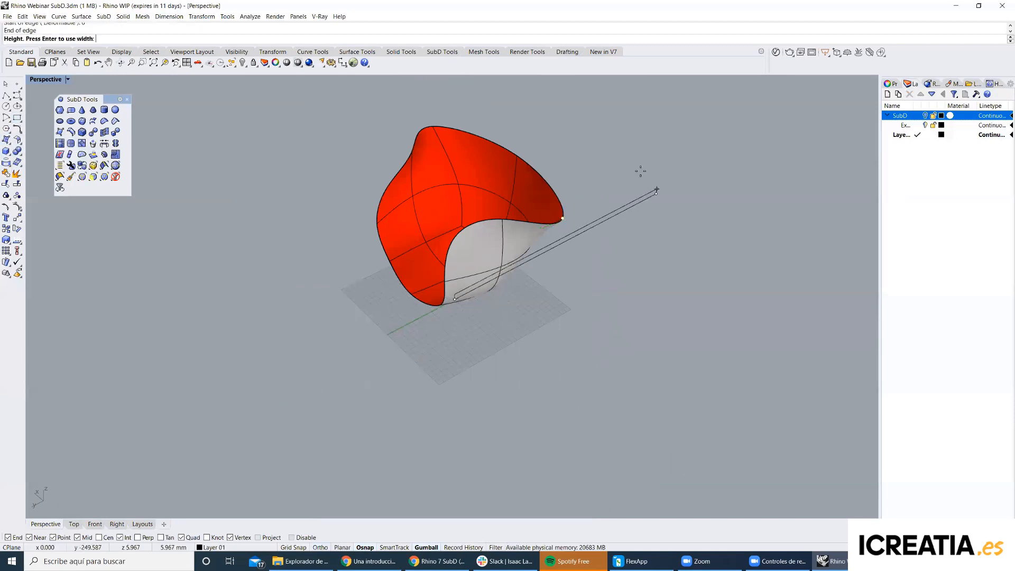
pyautogui.click(647, 95)
# Try resizing the vertical plane with the Gumball, and remove the plane from the model.
pyautogui.click(566, 194)
pyautogui.click(586, 180)
pyautogui.moveTo(569, 172); pyautogui.dragTo(571, 148)
pyautogui.moveTo(565, 224); pyautogui.dragTo(567, 252)
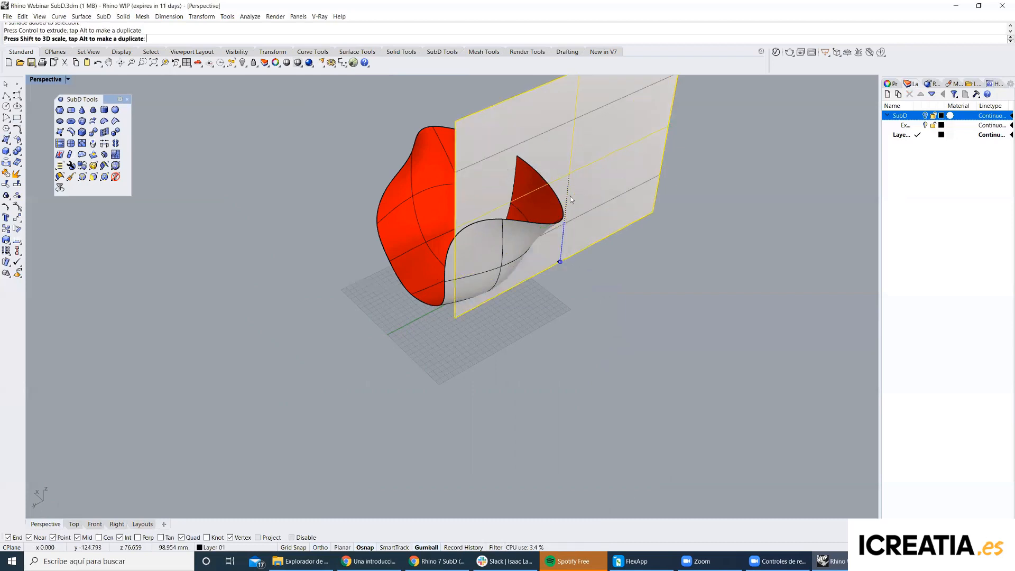
pyautogui.hotkey('ctrl', 'z')
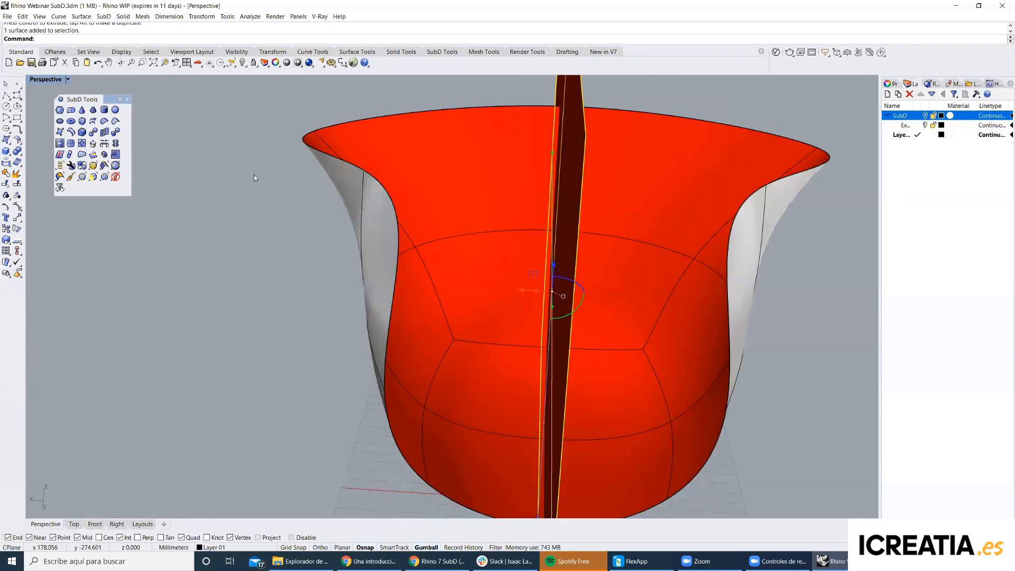
pyautogui.press('Delete')
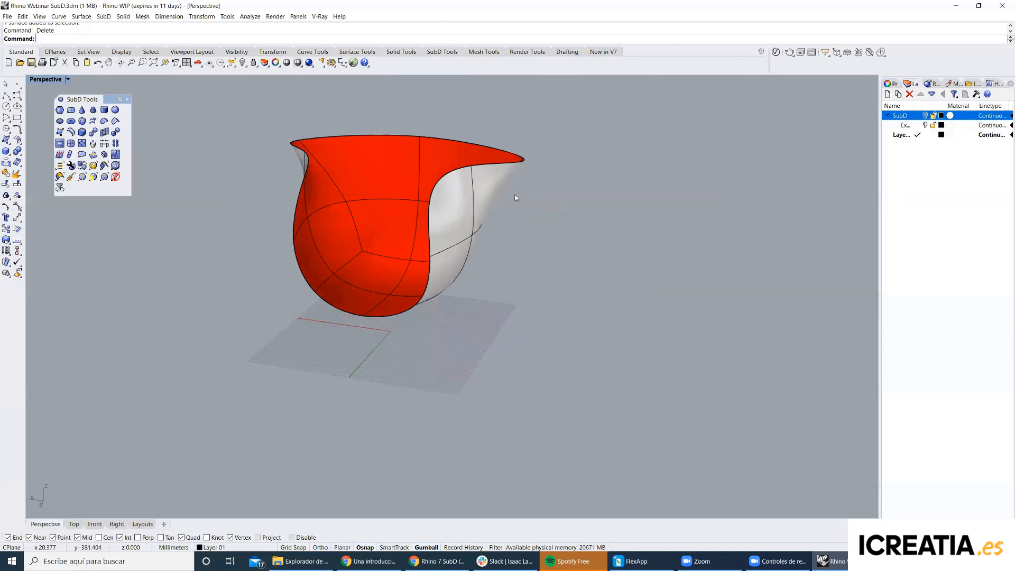
# Undo the pointed flare and pull the side rim vertex outward again with the Gumball, checking the flat and smooth displays.
pyautogui.hotkey('ctrl', 'z')
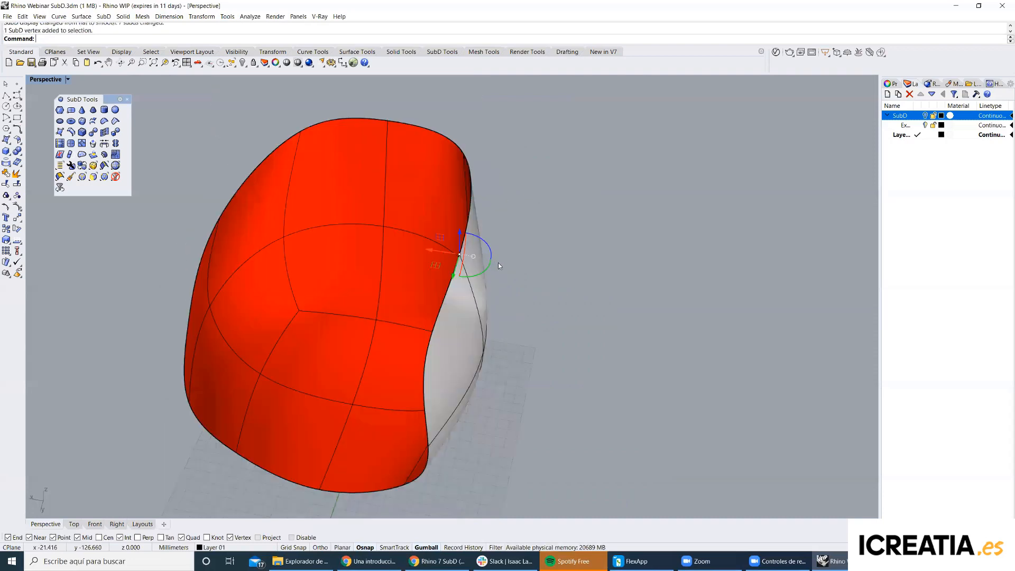
pyautogui.moveTo(442, 254); pyautogui.dragTo(497, 261)
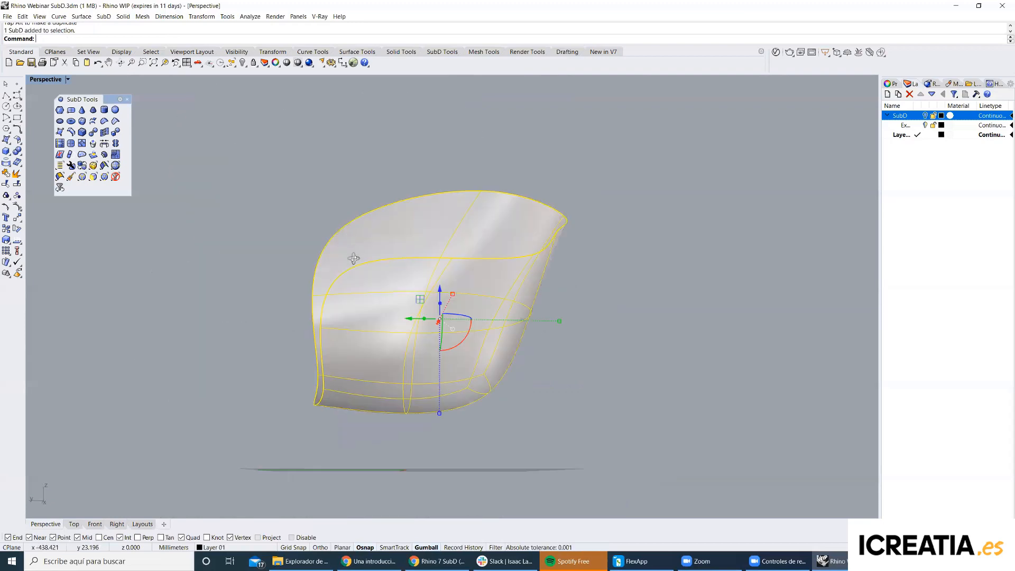
pyautogui.press('Tab')
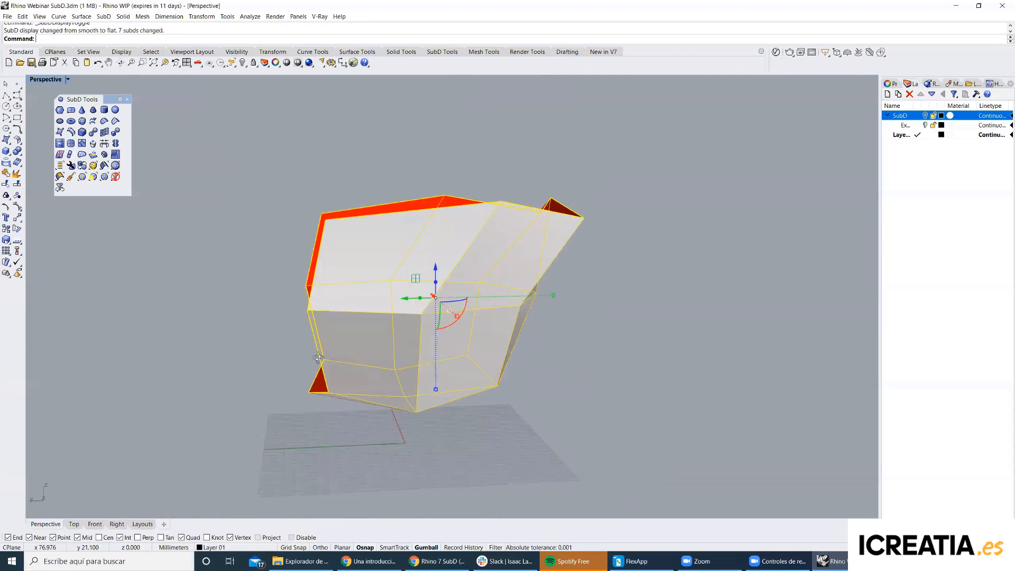
pyautogui.keyDown('ctrl'); pyautogui.keyDown('shift'); pyautogui.click(325, 390); pyautogui.keyUp('shift'); pyautogui.keyUp('ctrl')
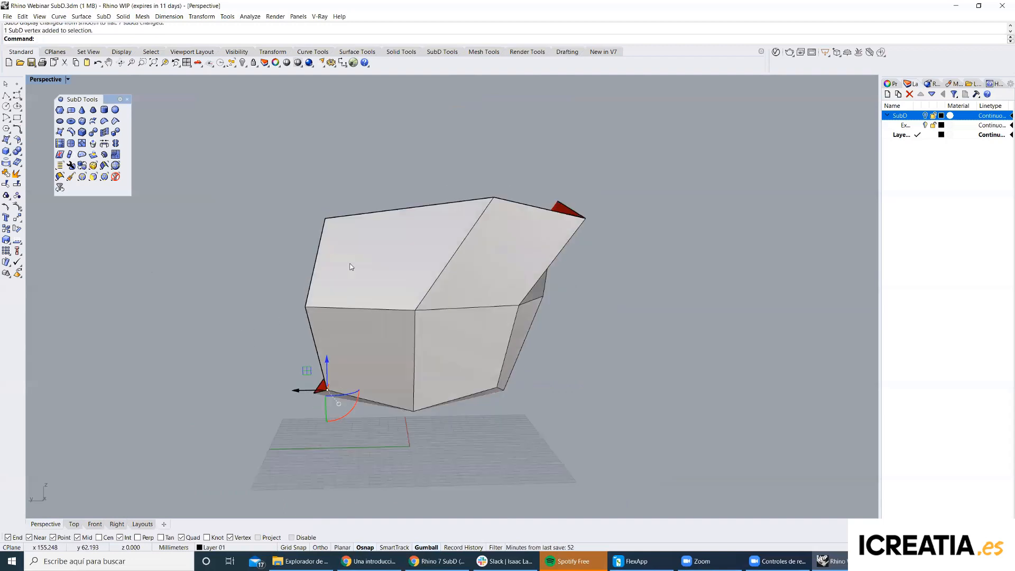
pyautogui.press('Tab')
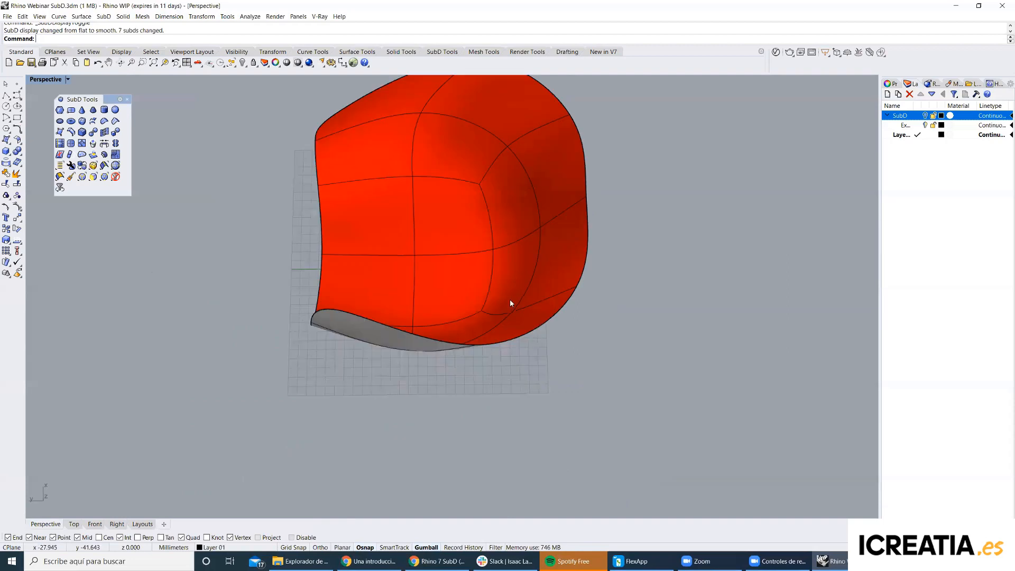
# Pull the vertex on the SubD's front side edge outward along X in flat display, and return to smooth display.
pyautogui.moveTo(486, 257); pyautogui.dragTo(453, 342, button='right')
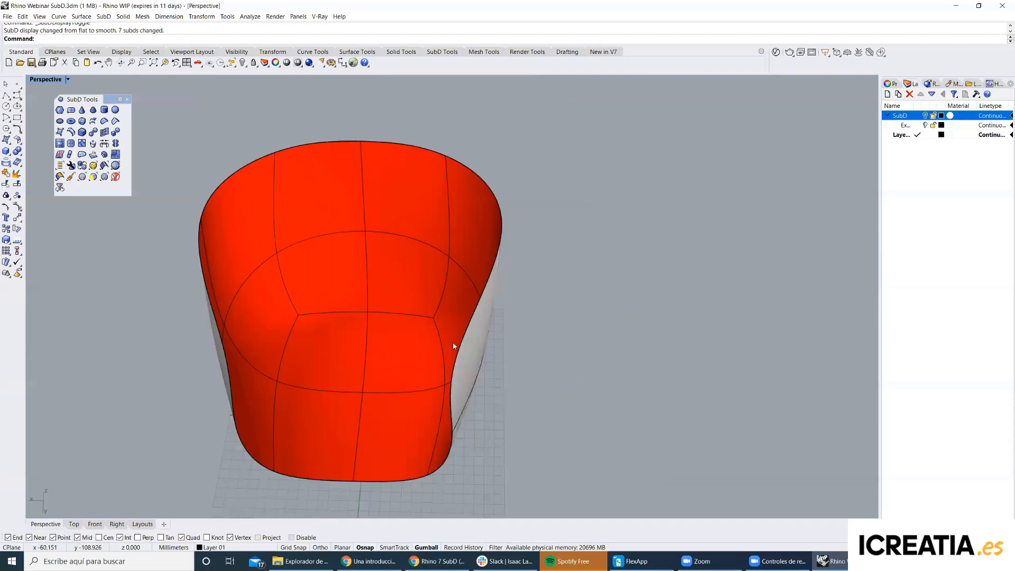
pyautogui.press('Tab')
pyautogui.keyDown('ctrl'); pyautogui.keyDown('shift'); pyautogui.click(438, 371); pyautogui.keyUp('shift'); pyautogui.keyUp('ctrl')
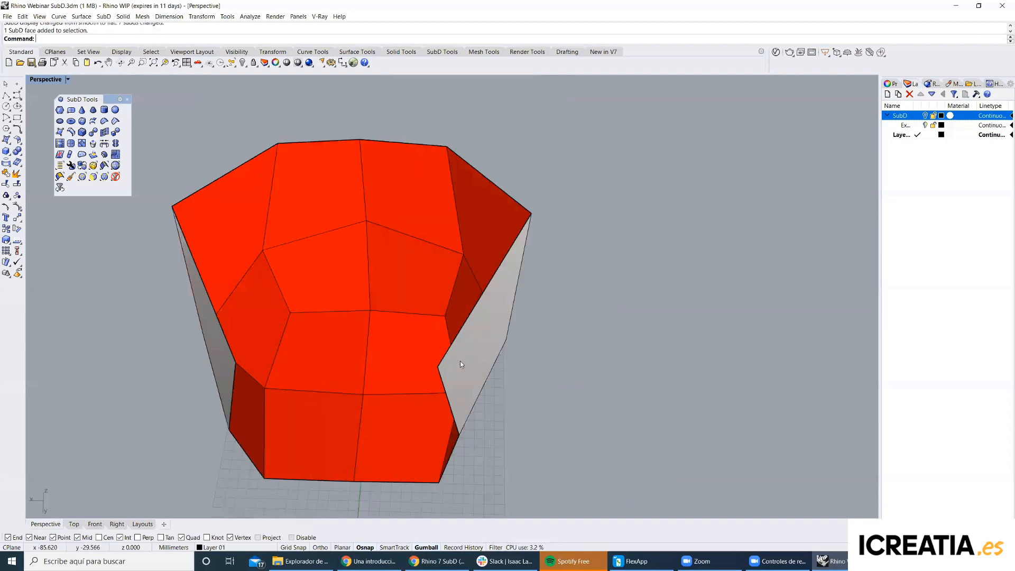
pyautogui.keyDown('ctrl'); pyautogui.keyDown('shift'); pyautogui.click(438, 367); pyautogui.keyUp('shift'); pyautogui.keyUp('ctrl')
pyautogui.moveTo(437, 368); pyautogui.dragTo(545, 362)
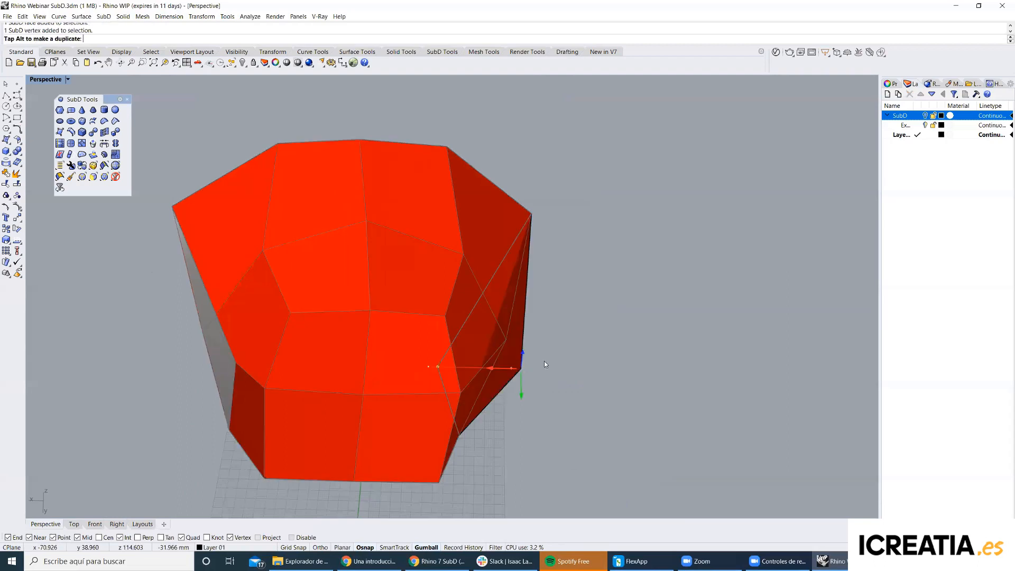
pyautogui.moveTo(551, 326); pyautogui.dragTo(381, 292, button='right')
pyautogui.press('Tab')
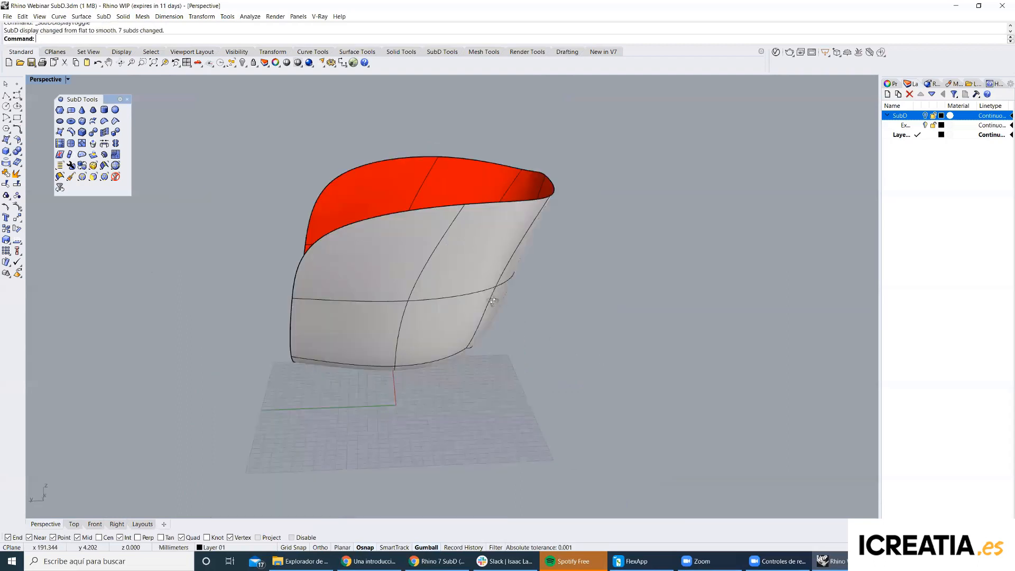
pyautogui.moveTo(517, 306); pyautogui.dragTo(389, 177, button='right')
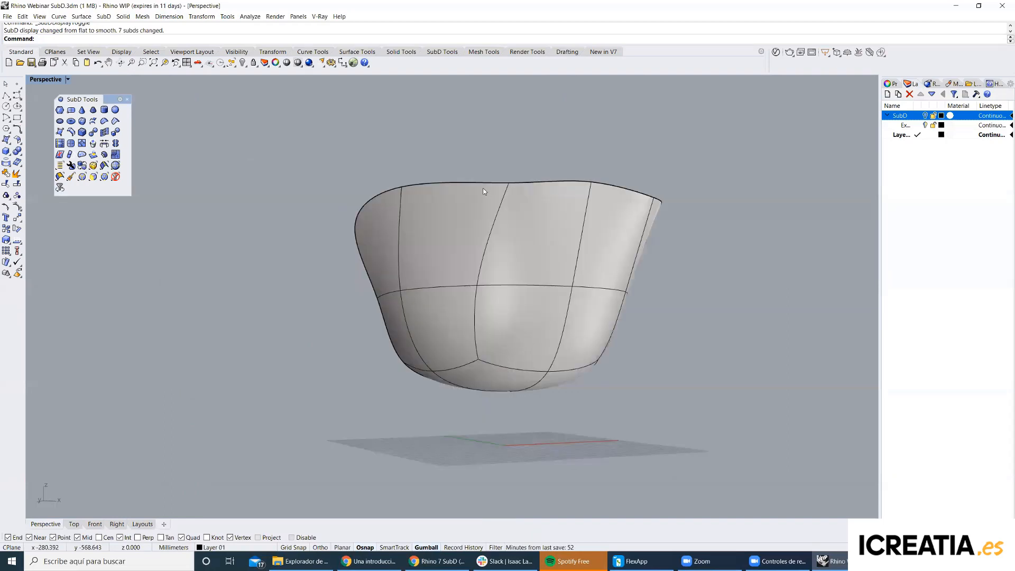
# Draw a horizontal reference line in the Front view from the outer rim corner to the centre rim vertex, in flat display.
pyautogui.press('Tab')
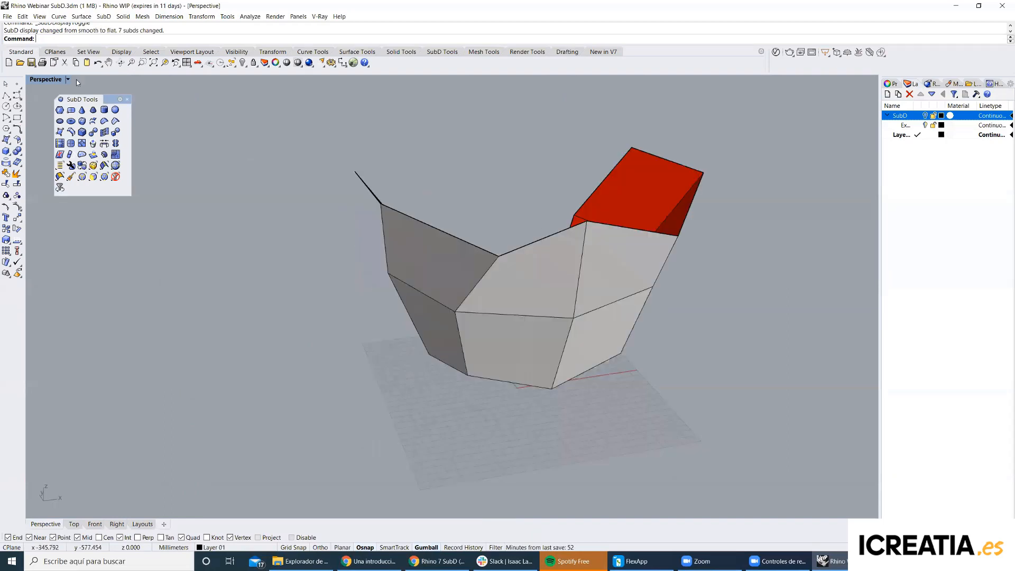
pyautogui.doubleClick(37, 81)
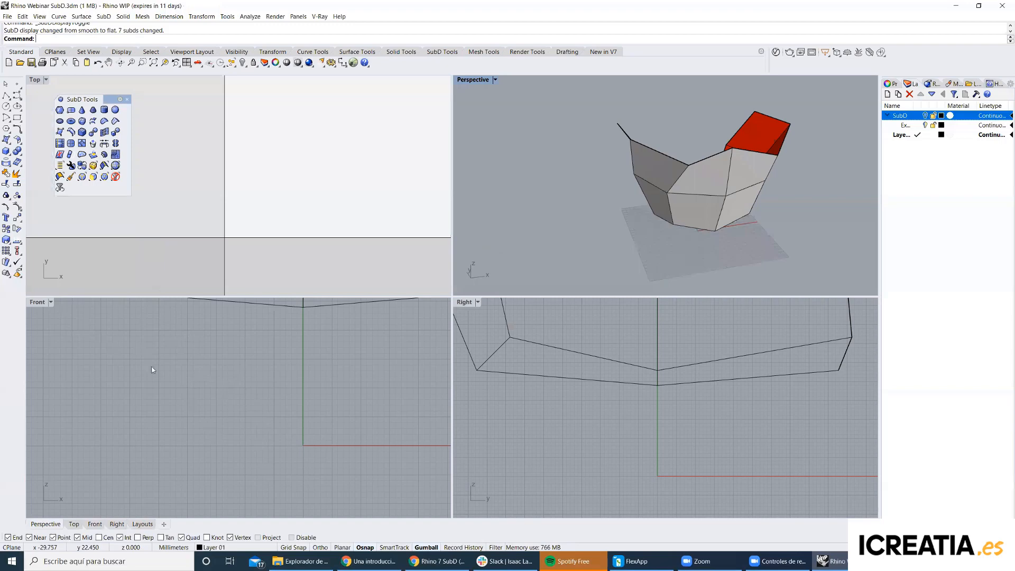
pyautogui.scroll(-12, 153, 370)
pyautogui.moveTo(154, 370); pyautogui.dragTo(212, 510, button='right')
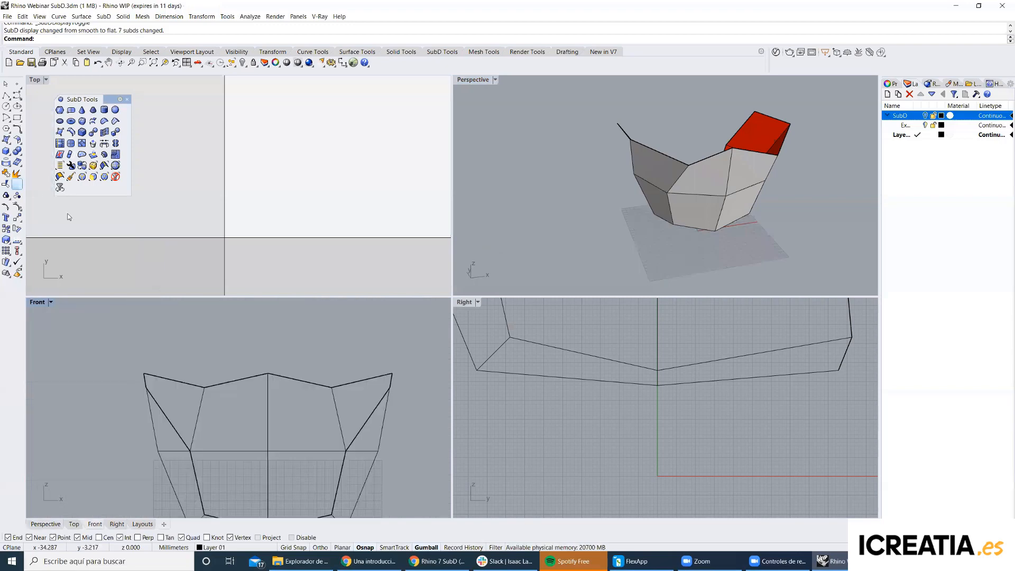
pyautogui.click(6, 96)
pyautogui.click(144, 374)
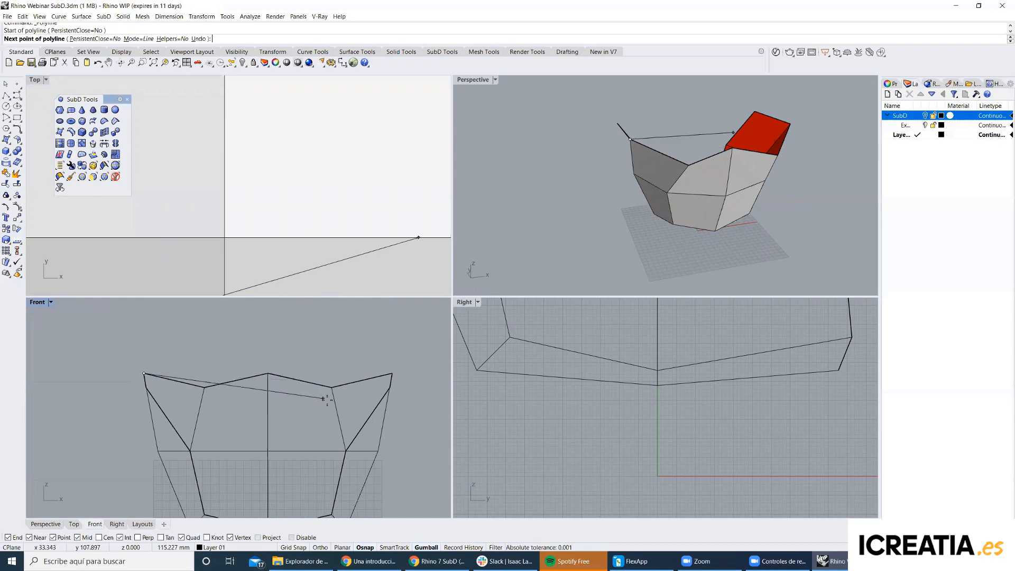
pyautogui.press('Escape')
pyautogui.rightClick(159, 365)
pyautogui.click(145, 374)
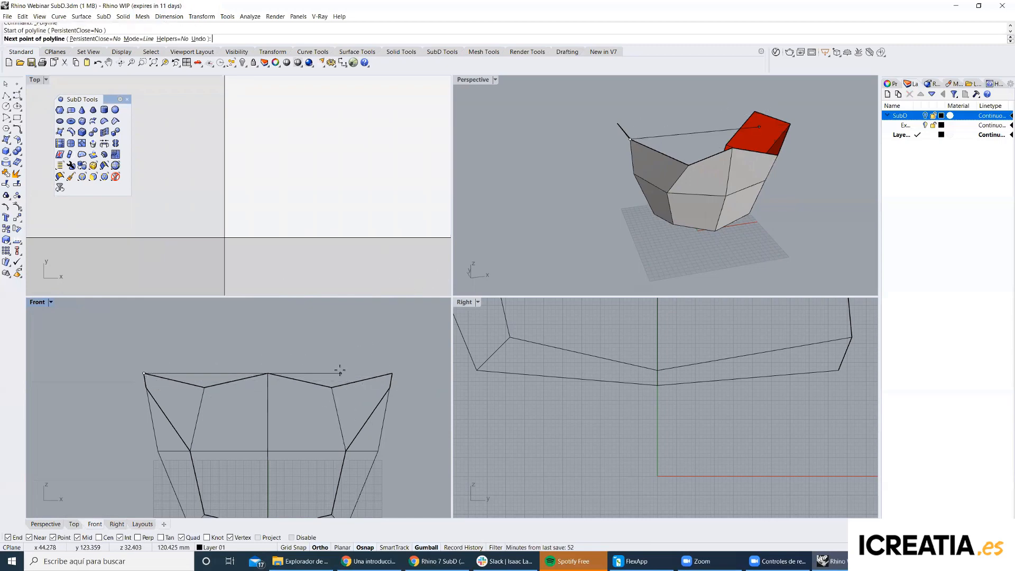
pyautogui.click(268, 374)
pyautogui.press('Return')
# Move the lower rim vertex straight up onto the reference line in the Front view, and delete the line.
pyautogui.scroll(5, 188, 380)
pyautogui.click(228, 399)
pyautogui.write('m')
pyautogui.press('Return')
pyautogui.click(228, 398)
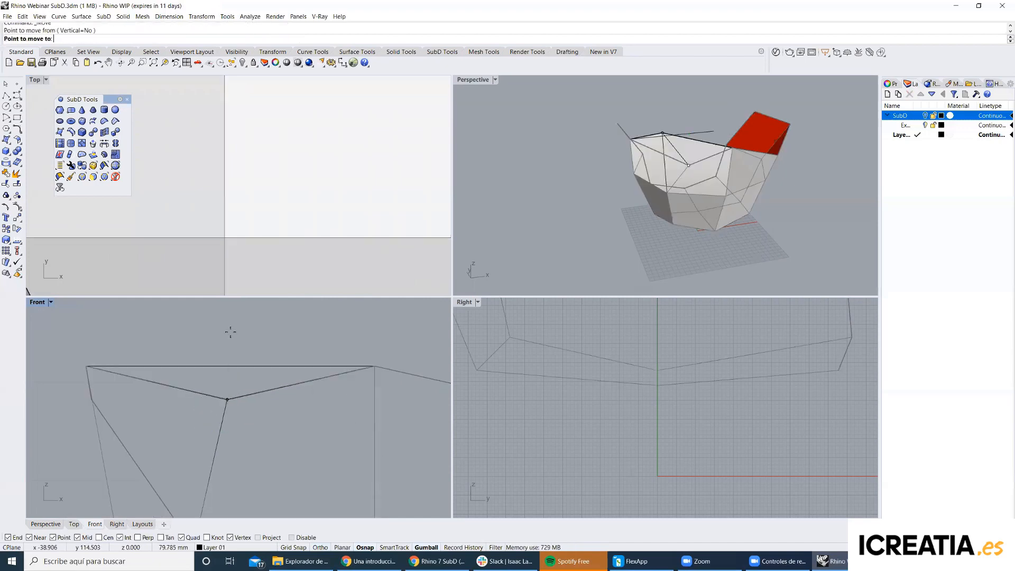
pyautogui.click(228, 366)
pyautogui.click(673, 136)
pyautogui.click(672, 136)
pyautogui.press('Delete')
# Switch the SubD to smooth display and maximize the Perspective view to inspect the levelled rim.
pyautogui.click(691, 190)
pyautogui.press('Tab')
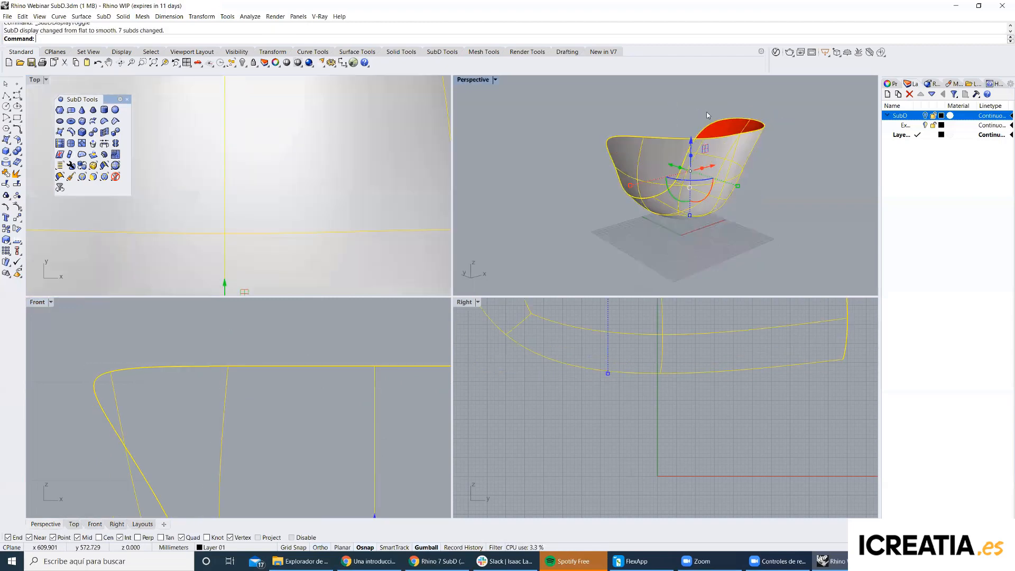
pyautogui.doubleClick(478, 81)
pyautogui.press('Escape')
pyautogui.moveTo(480, 200); pyautogui.dragTo(557, 180, button='right')
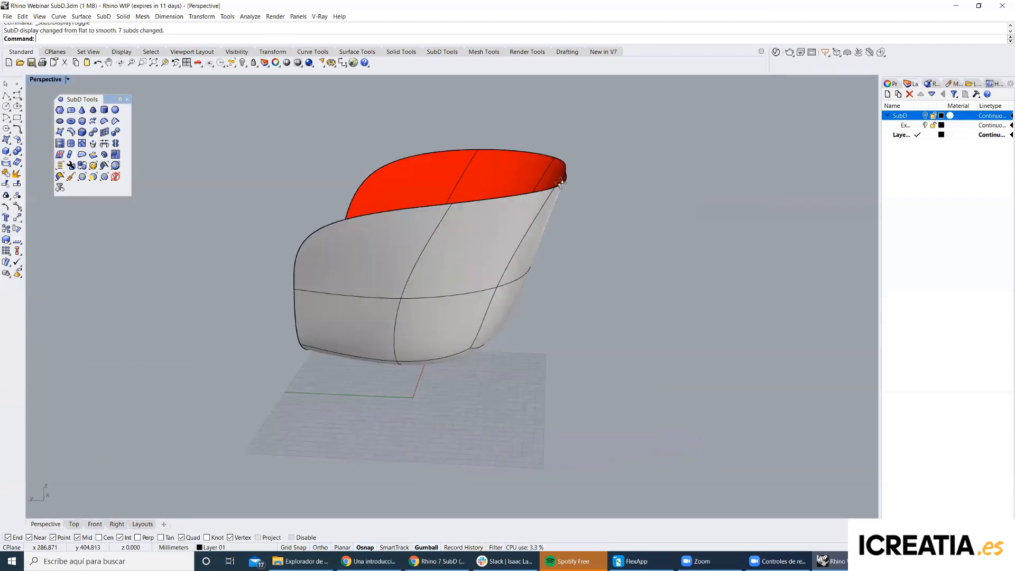
pyautogui.moveTo(378, 207); pyautogui.dragTo(576, 171, button='right')
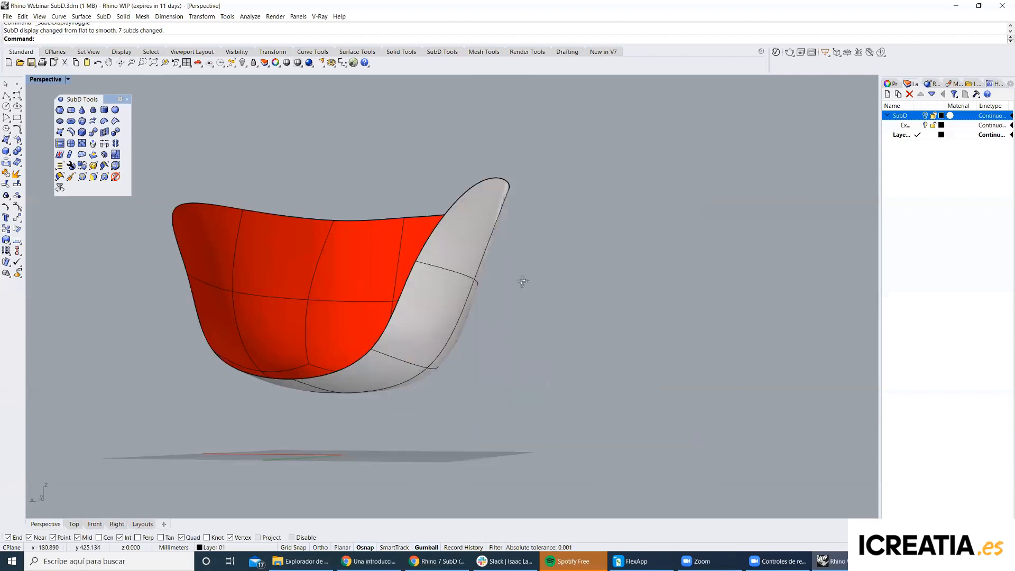
# Flatten the adjoining bottom faces on one half of the SubD by scaling them vertically with the Gumball.
pyautogui.keyDown('ctrl'); pyautogui.keyDown('shift'); pyautogui.click(402, 304); pyautogui.keyUp('shift'); pyautogui.keyUp('ctrl')
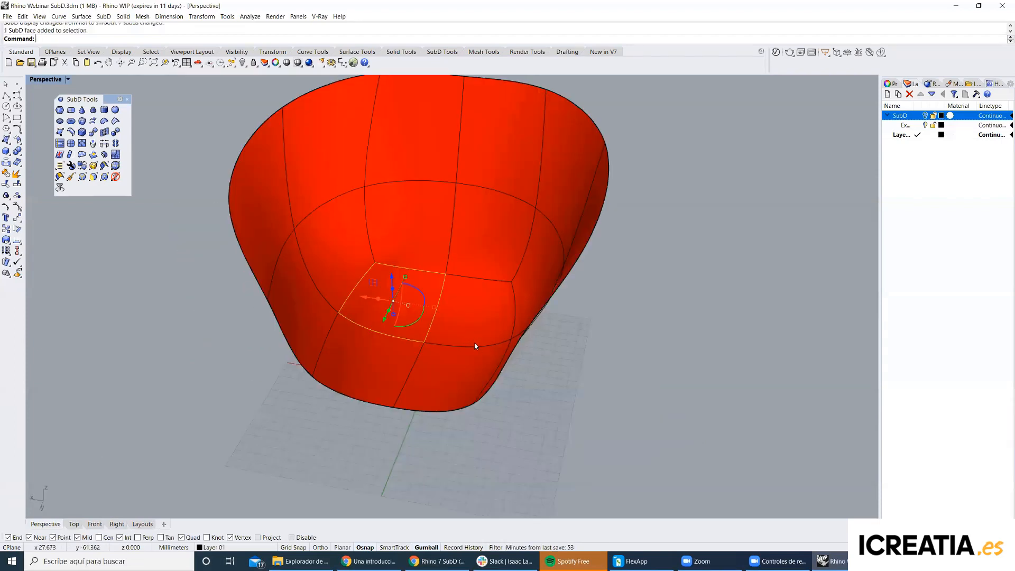
pyautogui.keyDown('ctrl'); pyautogui.keyDown('shift'); pyautogui.click(455, 375); pyautogui.keyUp('shift'); pyautogui.keyUp('ctrl')
pyautogui.keyDown('ctrl'); pyautogui.keyDown('shift'); pyautogui.click(482, 318); pyautogui.keyUp('shift'); pyautogui.keyUp('ctrl')
pyautogui.moveTo(482, 317); pyautogui.dragTo(473, 238, button='right')
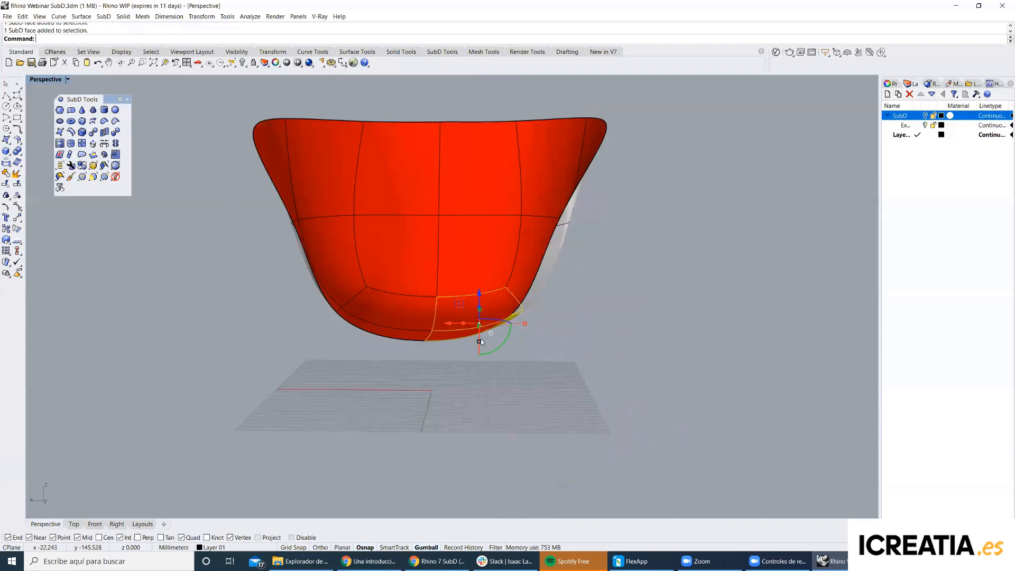
pyautogui.moveTo(490, 313); pyautogui.dragTo(489, 321)
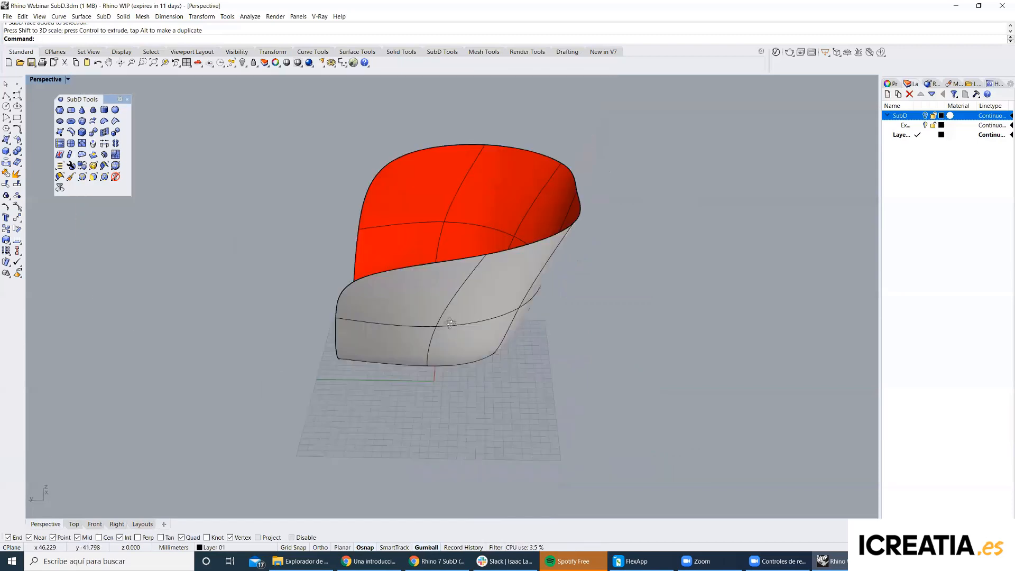
# Compare the SubD's flat and smooth displays from several viewing angles.
pyautogui.press('Tab')
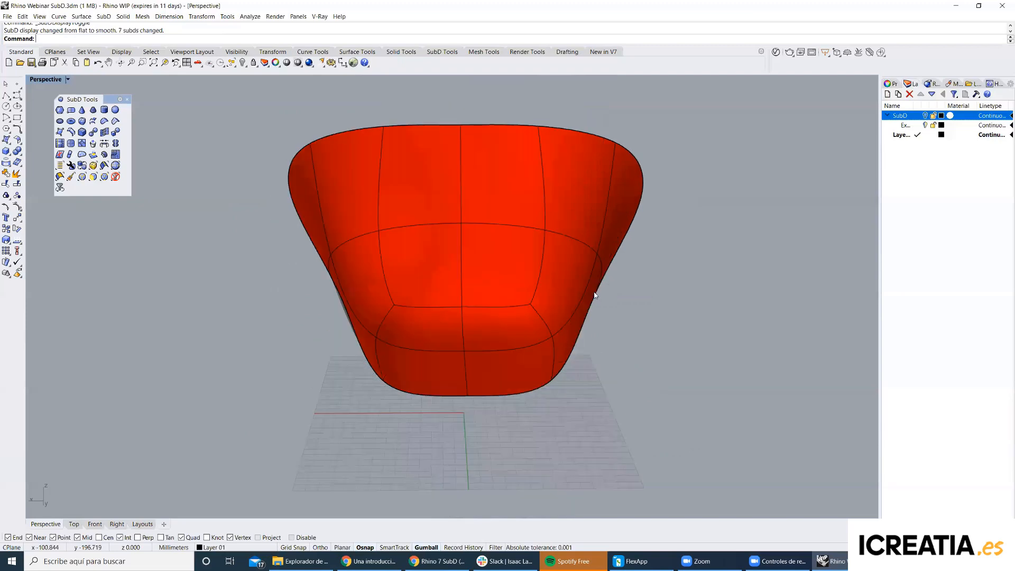
pyautogui.press('Tab')
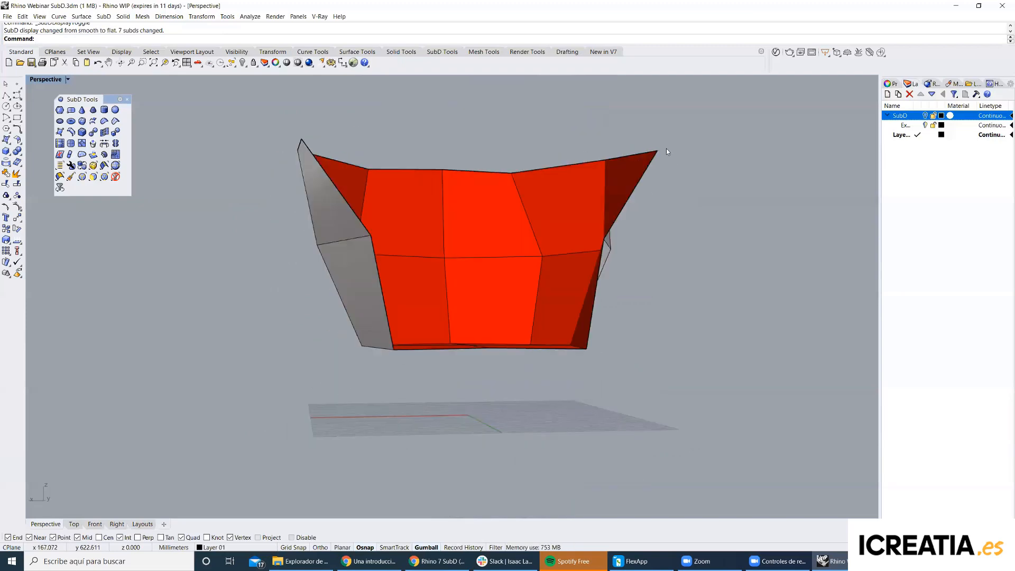
pyautogui.press('Tab')
pyautogui.moveTo(598, 249); pyautogui.dragTo(373, 339, button='right')
pyautogui.moveTo(510, 259); pyautogui.dragTo(517, 228, button='right')
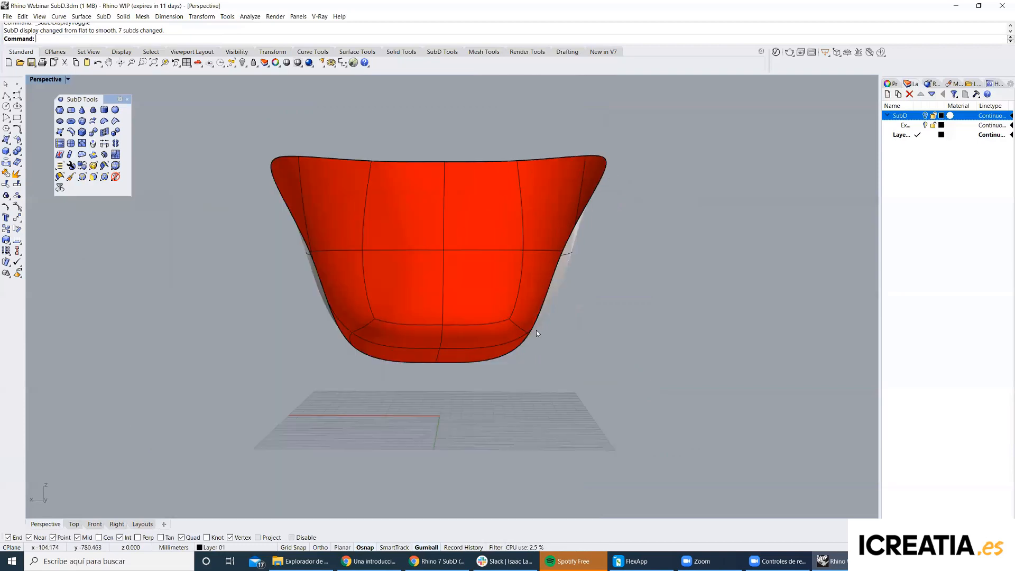
pyautogui.press('Tab')
pyautogui.moveTo(525, 324); pyautogui.dragTo(508, 312, button='right')
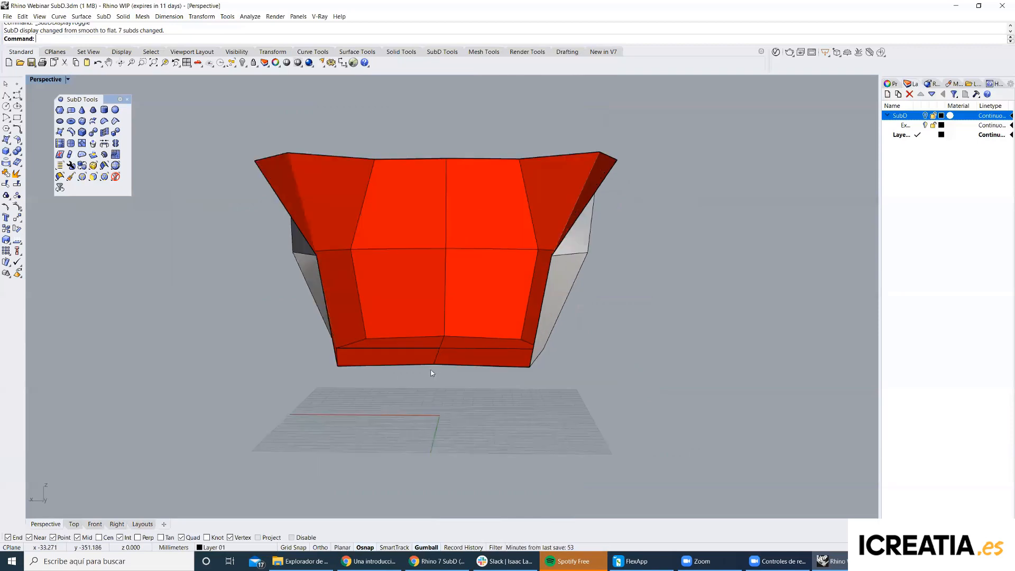
# Move a side vertex on the SubD's front edge with the Gumball in flat display, and return to smooth display.
pyautogui.keyDown('ctrl'); pyautogui.keyDown('shift'); pyautogui.click(433, 365); pyautogui.keyUp('shift'); pyautogui.keyUp('ctrl')
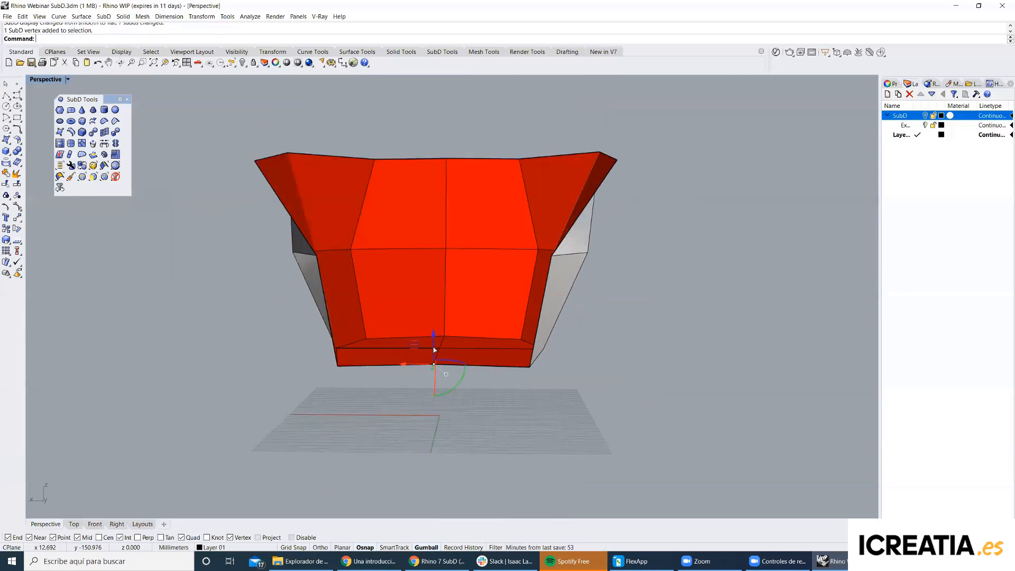
pyautogui.keyDown('ctrl'); pyautogui.keyDown('shift'); pyautogui.click(556, 285); pyautogui.keyUp('shift'); pyautogui.keyUp('ctrl')
pyautogui.click(596, 268)
pyautogui.moveTo(596, 268); pyautogui.dragTo(527, 290, button='right')
pyautogui.keyDown('ctrl'); pyautogui.keyDown('shift'); pyautogui.click(592, 266); pyautogui.keyUp('shift'); pyautogui.keyUp('ctrl')
pyautogui.moveTo(525, 289); pyautogui.dragTo(569, 288)
pyautogui.click(678, 268)
pyautogui.moveTo(608, 268); pyautogui.dragTo(506, 309, button='right')
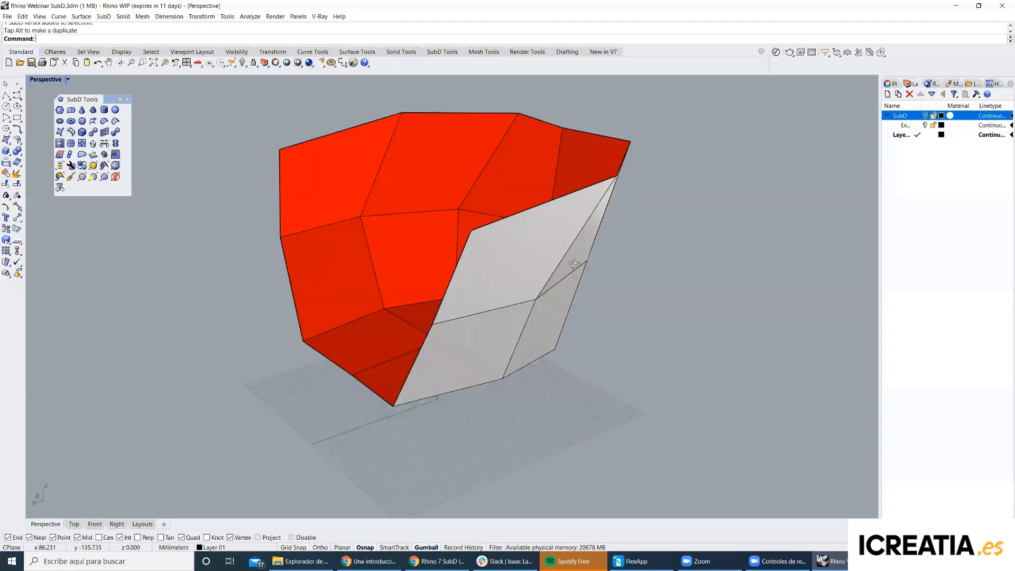
pyautogui.press('Tab')
pyautogui.moveTo(829, 274)
pyautogui.mouseDown(button='right')
pyautogui.moveTo(684, 292)
pyautogui.moveTo(630, 279)
pyautogui.mouseUp(button='right')
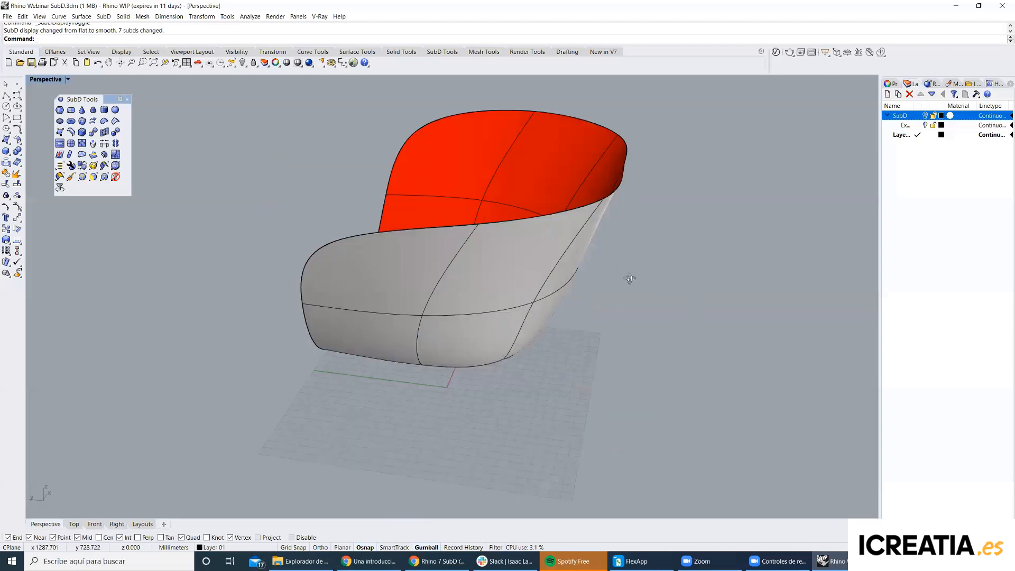
# Raise the centre back rim vertex and its neighbouring rim vertex slightly with the Gumball.
pyautogui.moveTo(502, 181); pyautogui.dragTo(501, 125, button='right')
pyautogui.keyDown('ctrl'); pyautogui.keyDown('shift'); pyautogui.click(500, 120); pyautogui.keyUp('shift'); pyautogui.keyUp('ctrl')
pyautogui.moveTo(499, 89); pyautogui.dragTo(500, 80)
pyautogui.click(429, 99)
pyautogui.keyDown('ctrl'); pyautogui.keyDown('shift'); pyautogui.click(399, 117); pyautogui.keyUp('shift'); pyautogui.keyUp('ctrl')
pyautogui.moveTo(398, 90); pyautogui.dragTo(399, 86)
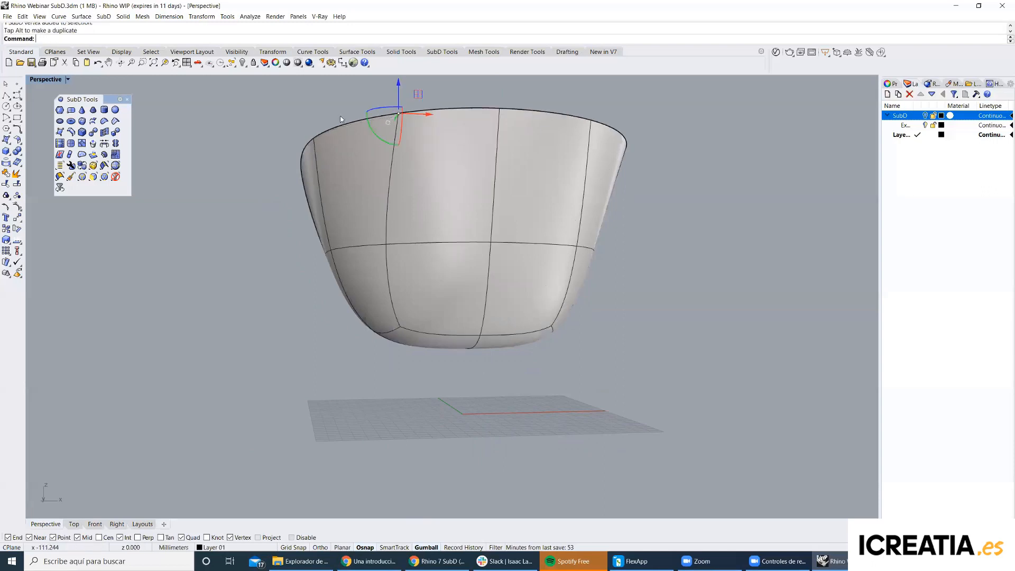
pyautogui.moveTo(341, 119); pyautogui.dragTo(435, 161, button='right')
pyautogui.moveTo(562, 169); pyautogui.dragTo(573, 252, button='right')
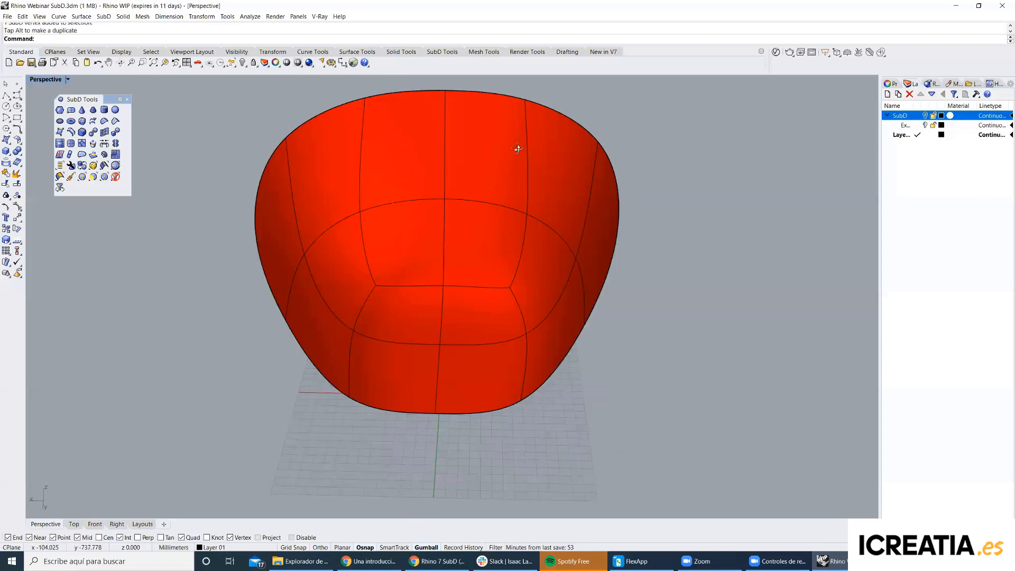
# Offset the red SubD shell by 3 mm with OffsetSubD as a solid, keeping the input.
pyautogui.moveTo(516, 150); pyautogui.dragTo(469, 155, button='right')
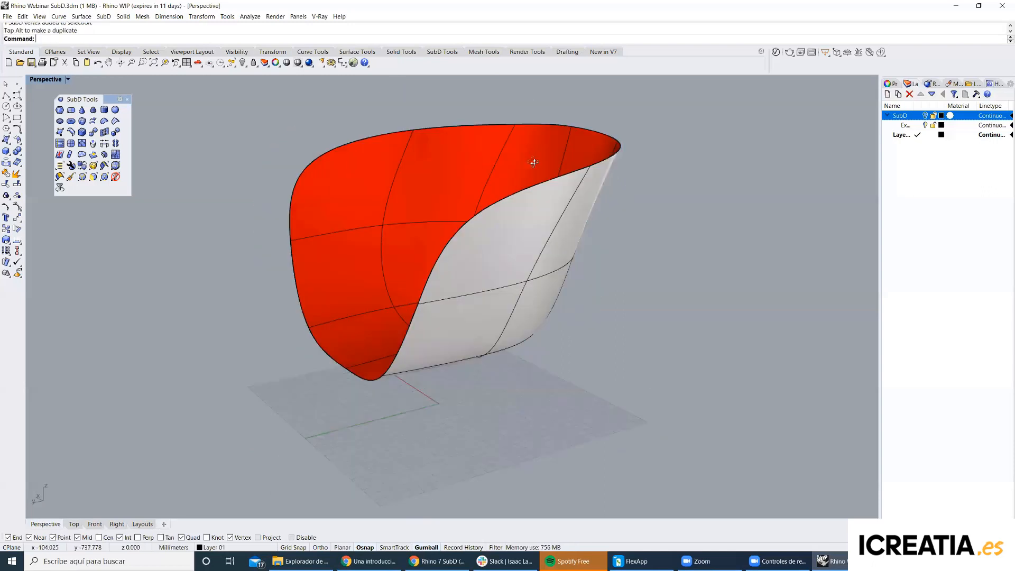
pyautogui.click(526, 254)
pyautogui.scroll(4, 482, 254)
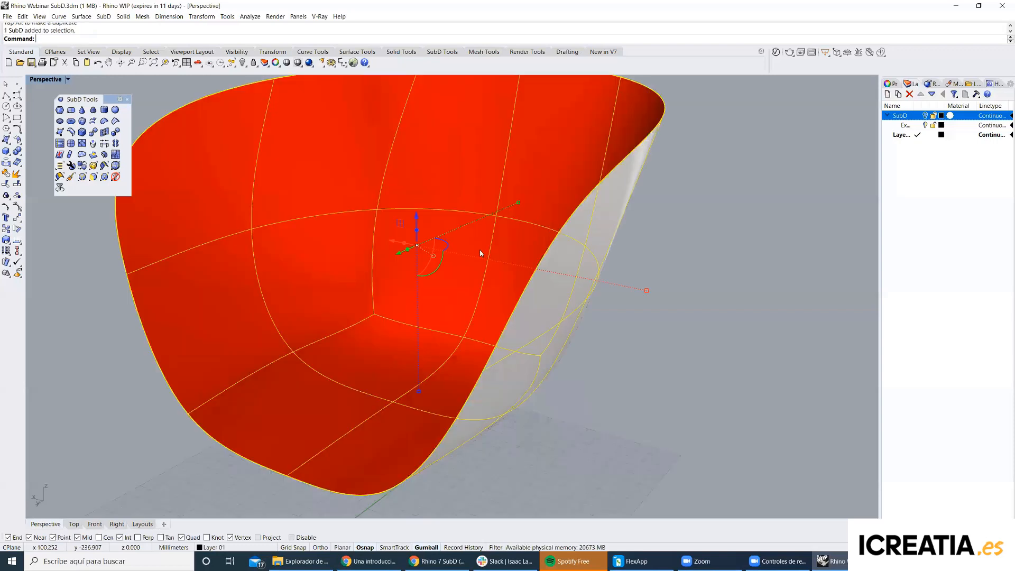
pyautogui.write('Off')
pyautogui.press('Down')
pyautogui.press('Down')
pyautogui.press('Down')
pyautogui.press('Down')
pyautogui.press('Down')
pyautogui.press('Down')
pyautogui.press('Return')
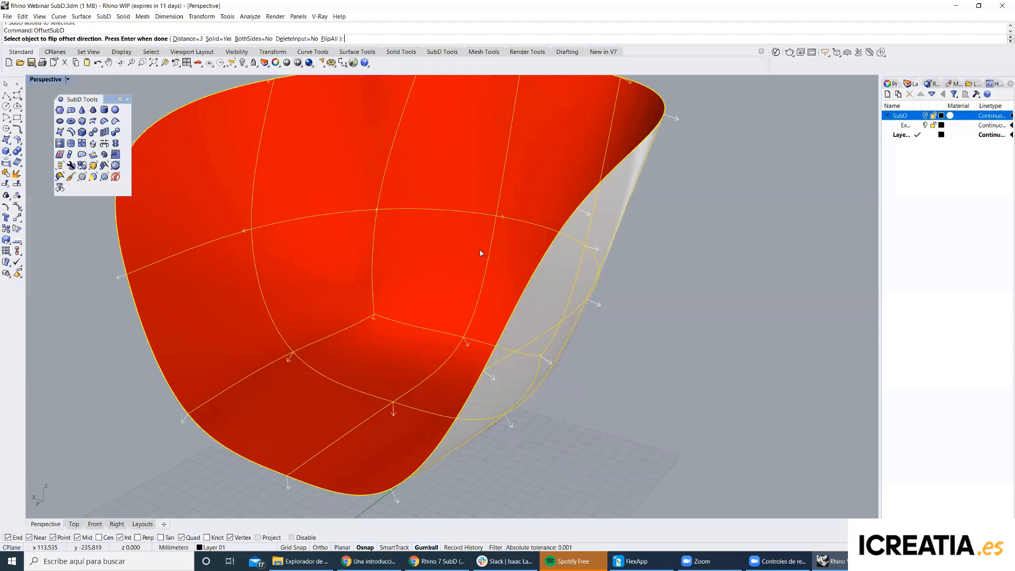
pyautogui.press('Return')
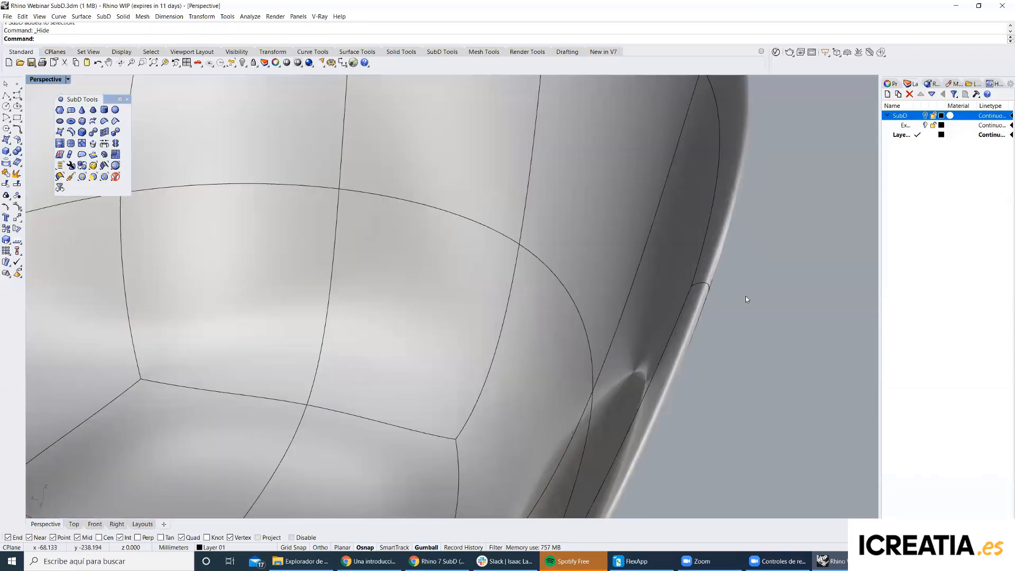
# Inspect the offset shell's thickness in flat display, and undo the hide and the solid offset.
pyautogui.press('Tab')
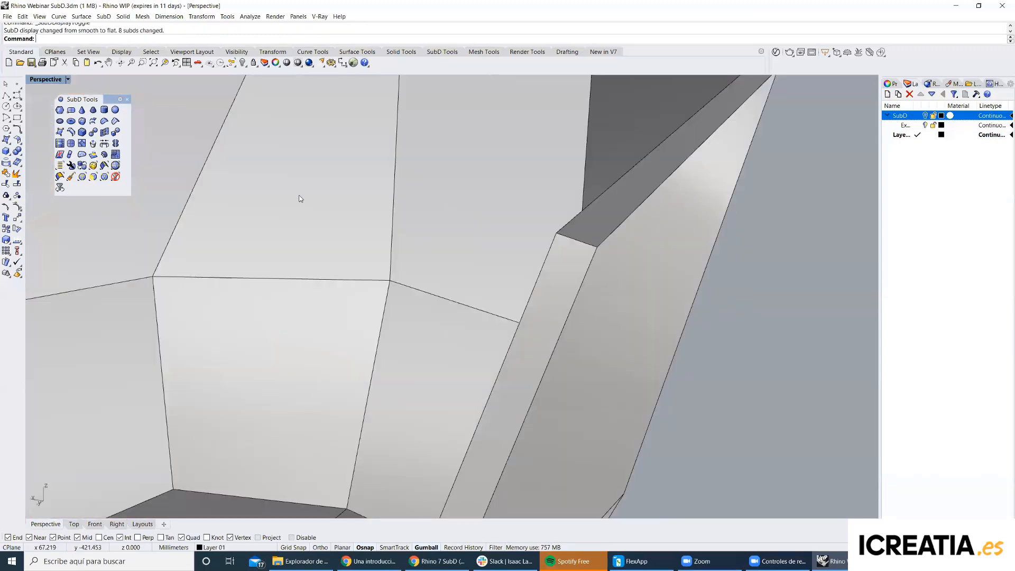
pyautogui.click(6, 96)
pyautogui.click(557, 234)
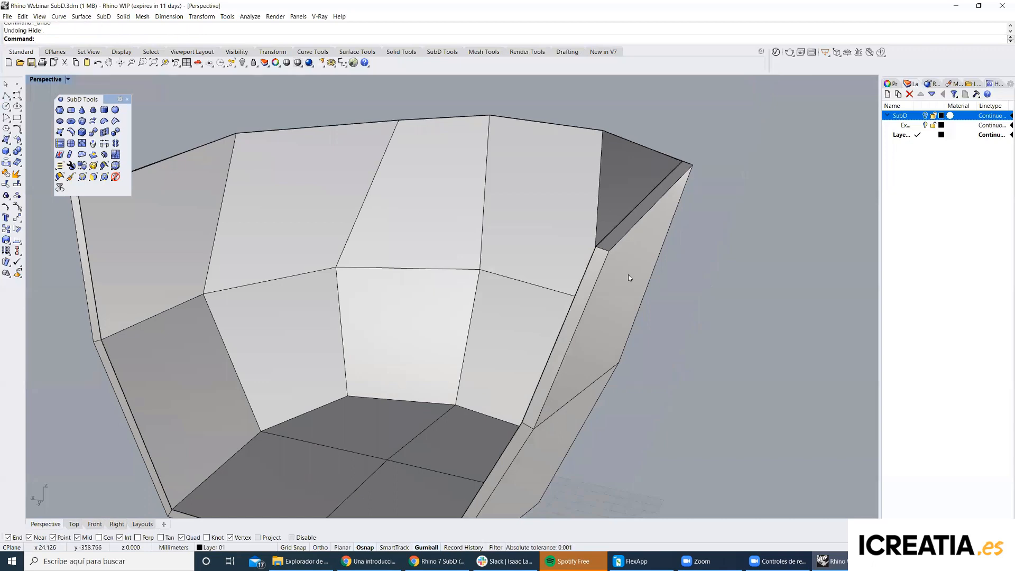
pyautogui.hotkey('ctrl', 'z')
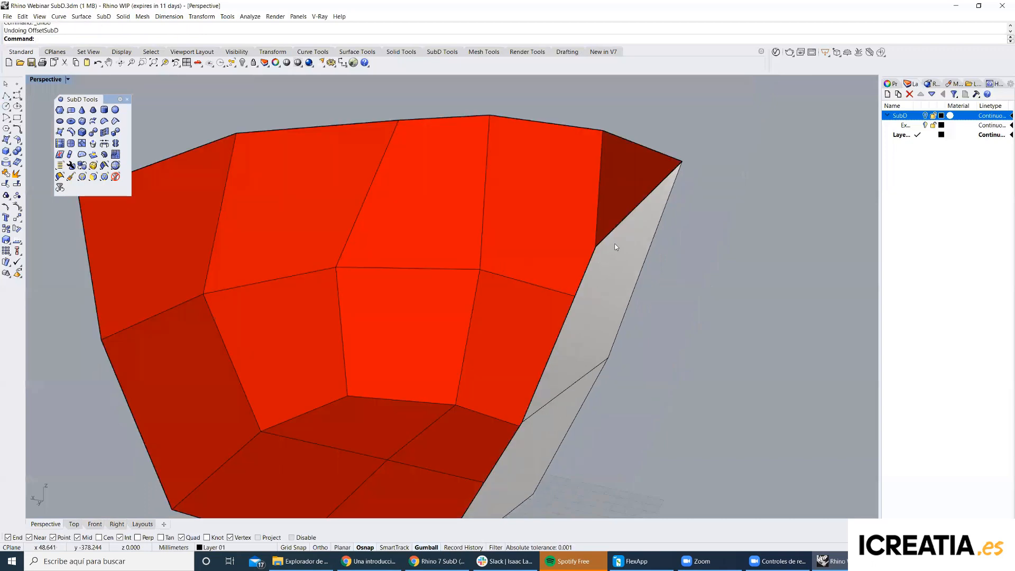
# Offset the SubD shell outward by 3 mm with OffsetSubD, using Solid=No and DeleteInput=No.
pyautogui.click(533, 262)
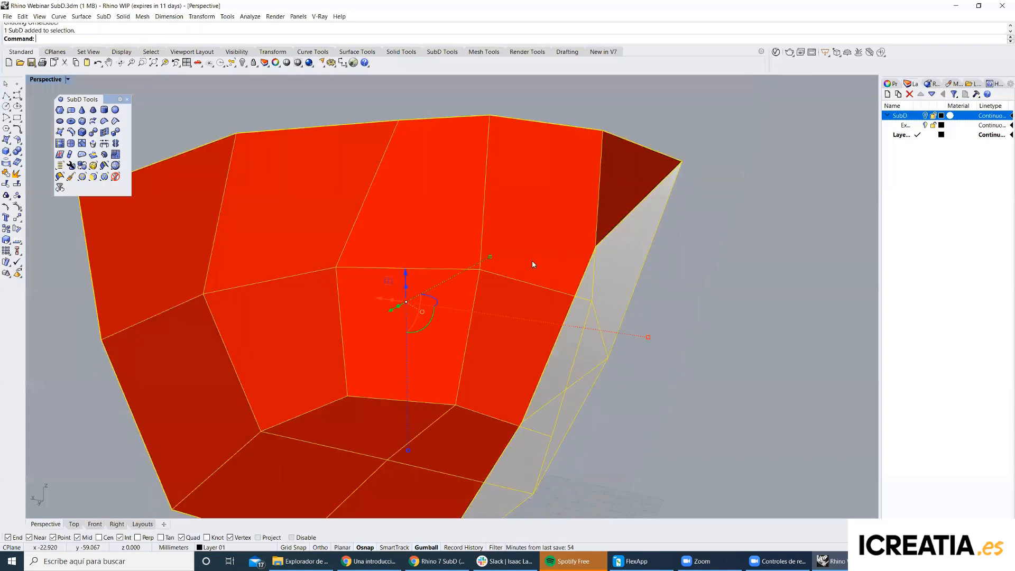
pyautogui.press('Return')
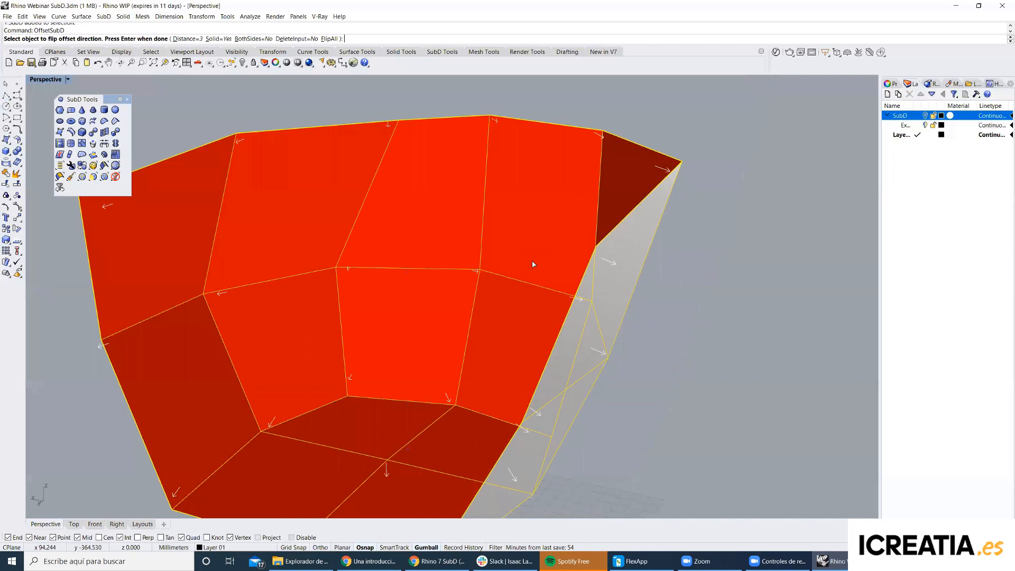
pyautogui.click(218, 38)
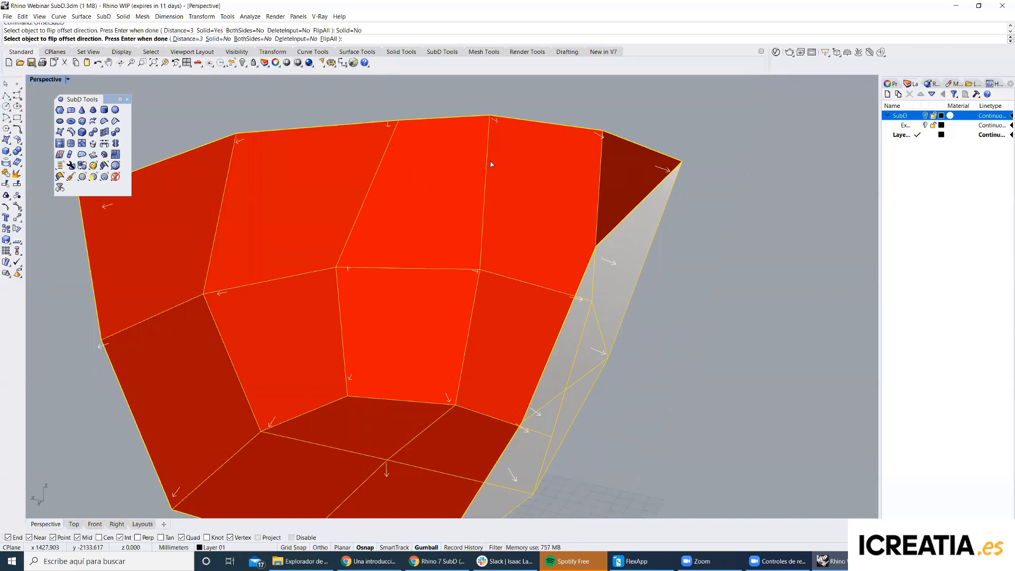
pyautogui.click(297, 39)
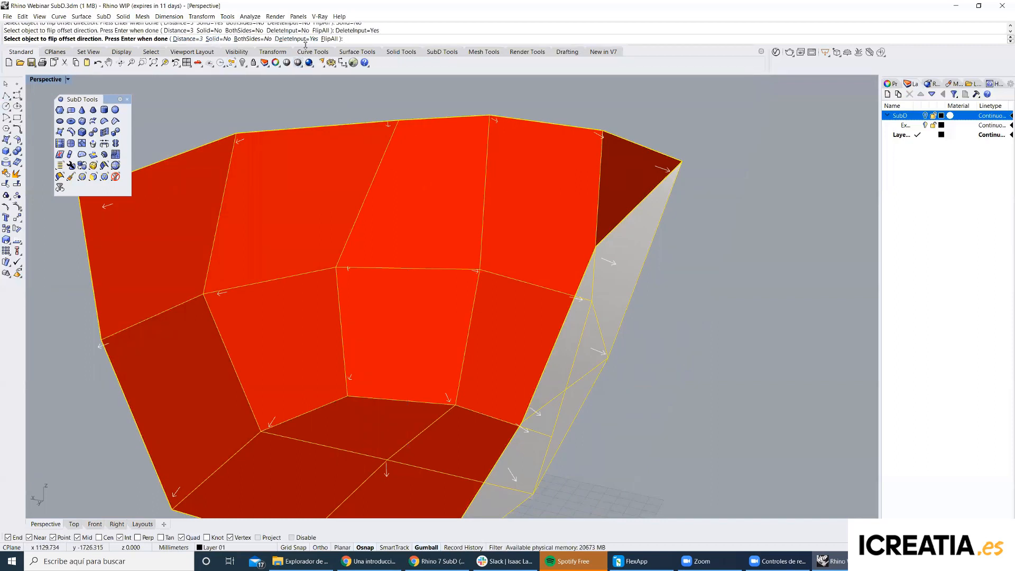
pyautogui.click(300, 39)
pyautogui.press('Return')
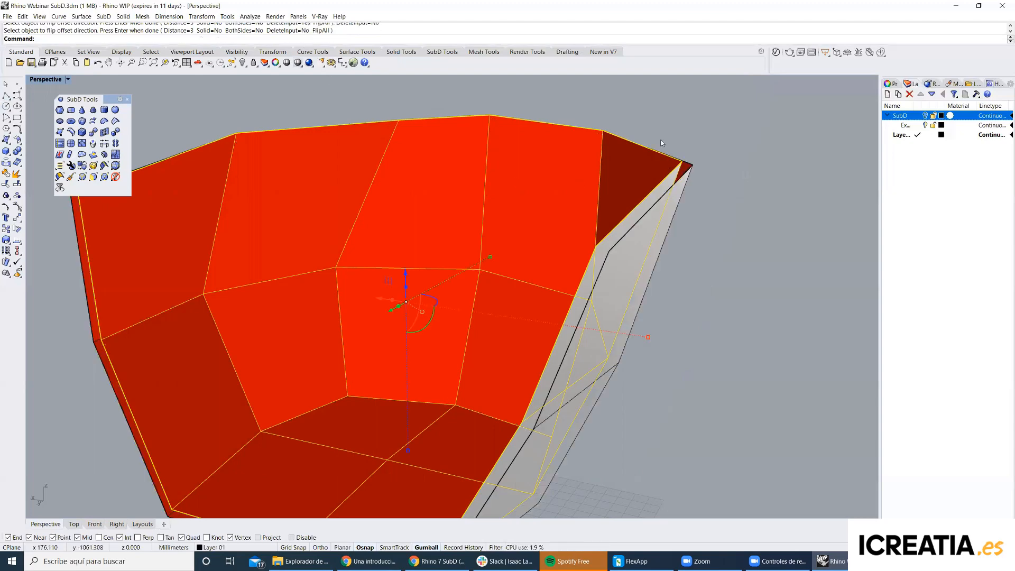
# Start a SubD bridge between the inner and outer shells' open rim edge loops in smooth display.
pyautogui.click(535, 200)
pyautogui.moveTo(535, 200); pyautogui.dragTo(596, 198, button='right')
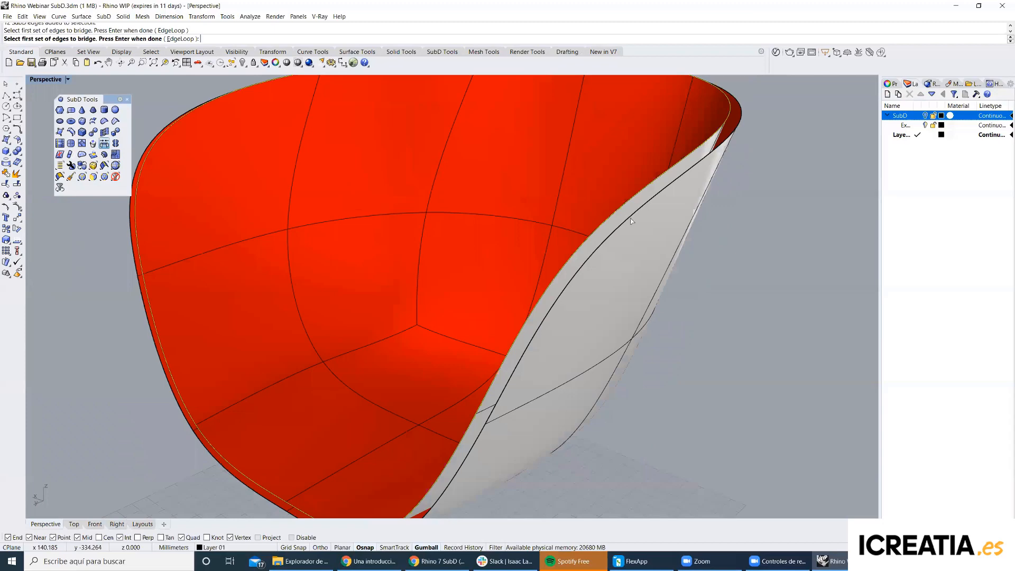
pyautogui.press('Return')
pyautogui.click(631, 221)
pyautogui.press('Return')
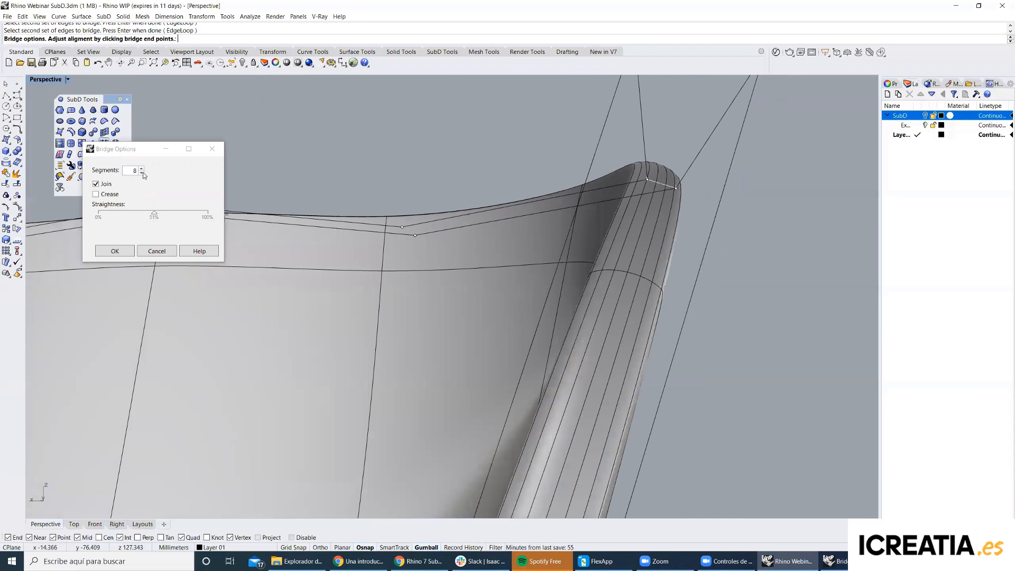
# Try creased edges and different straightness values up to 100% in the rim bridge preview.
pyautogui.click(109, 194)
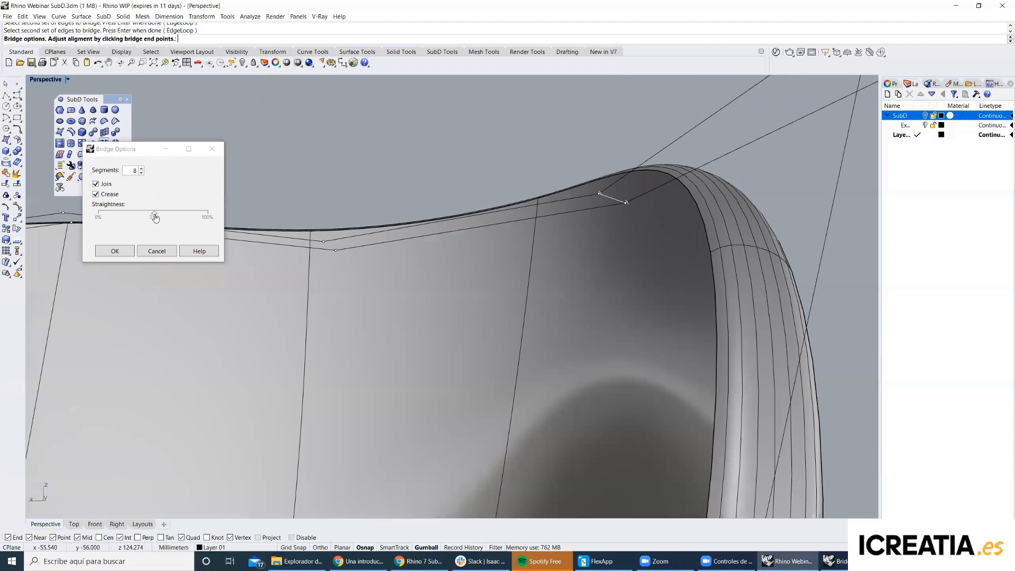
pyautogui.moveTo(154, 214); pyautogui.dragTo(285, 224)
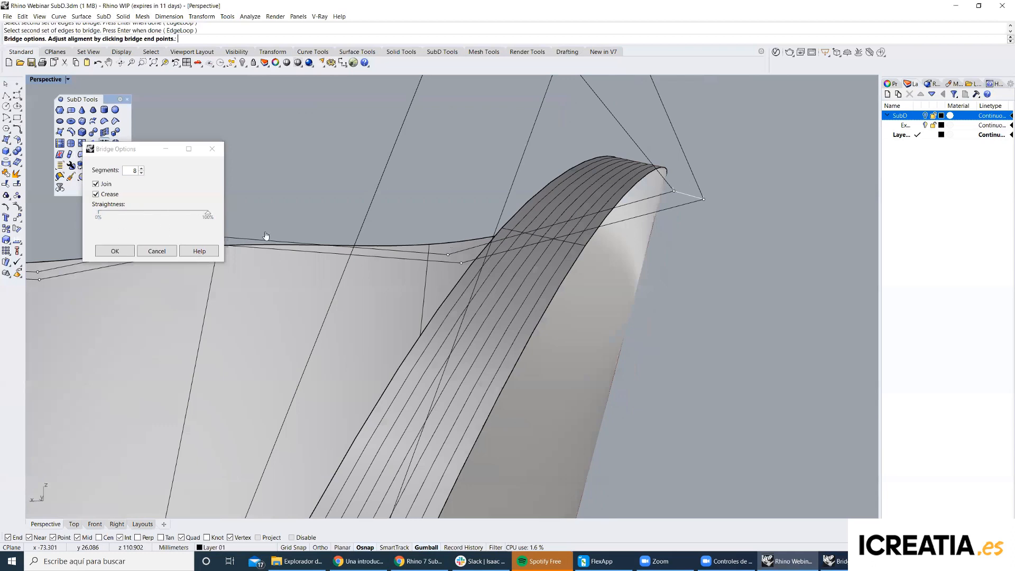
pyautogui.moveTo(208, 213); pyautogui.dragTo(134, 214)
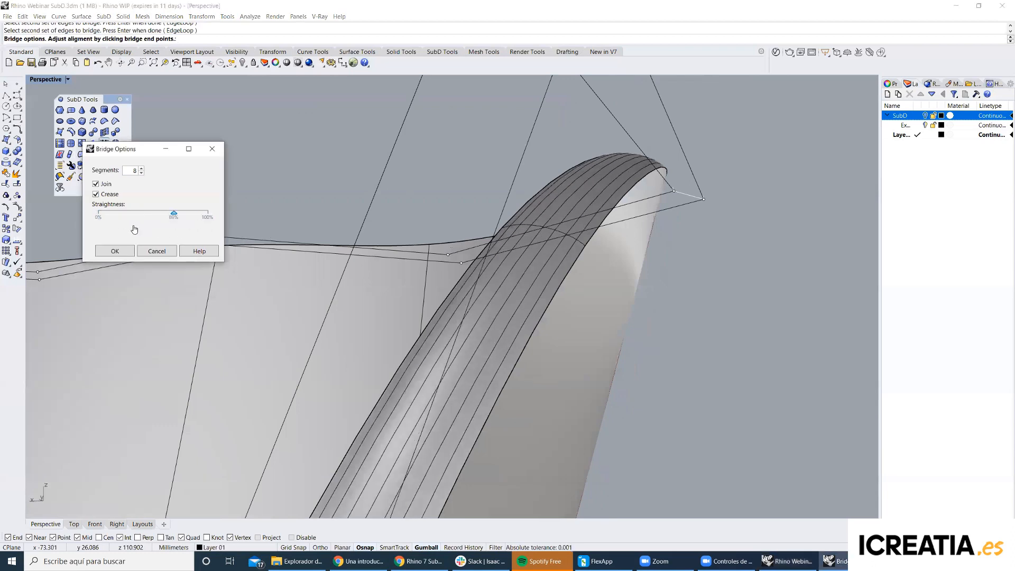
# Create the joined rim bridge with 3 segments, 44% straightness and no crease.
pyautogui.click(142, 174)
pyautogui.click(142, 173)
pyautogui.moveTo(133, 215)
pyautogui.mouseDown()
pyautogui.moveTo(208, 214)
pyautogui.moveTo(147, 215)
pyautogui.mouseUp()
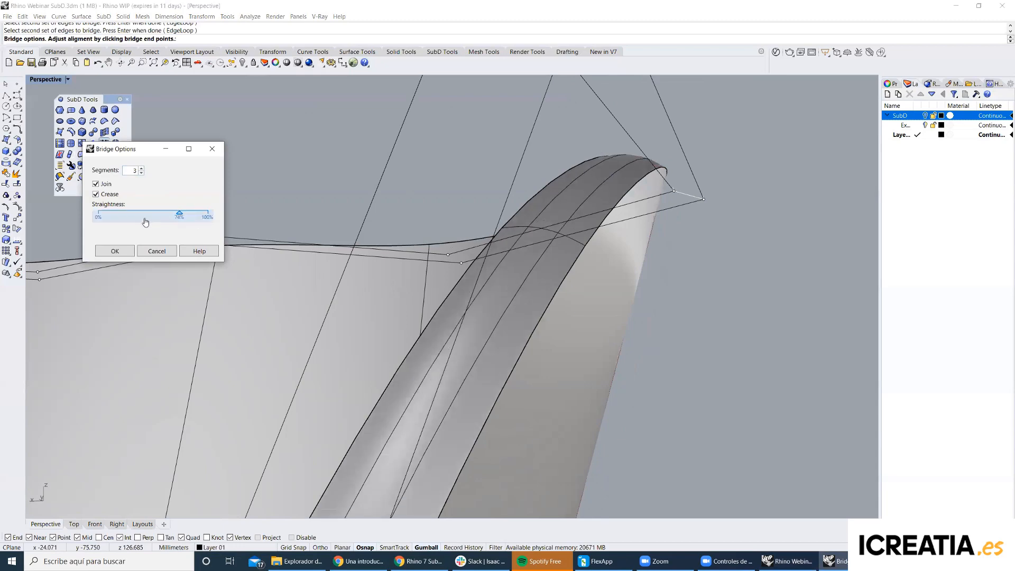
pyautogui.click(96, 194)
pyautogui.scroll(-2, 476, 220)
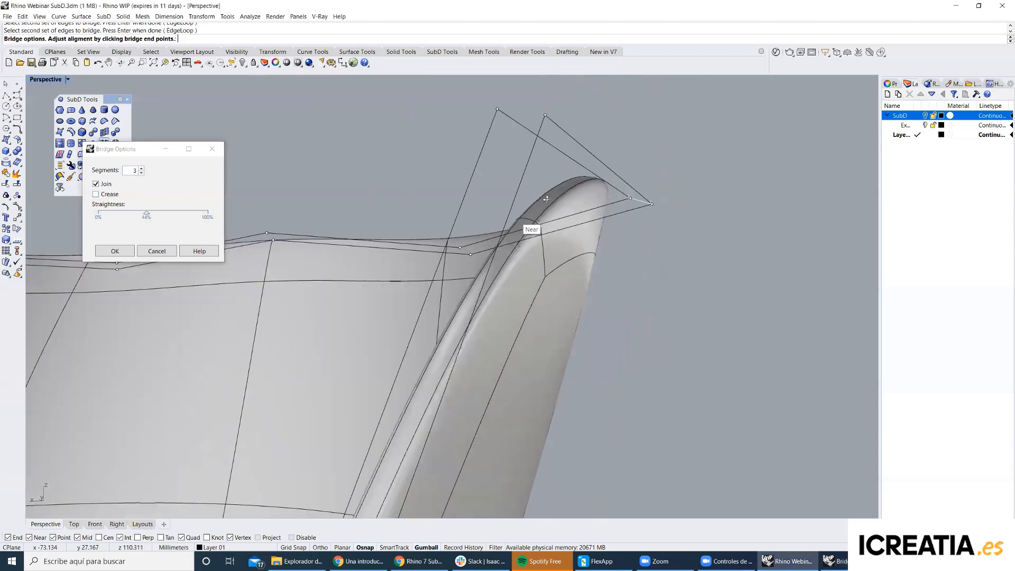
pyautogui.scroll(5, 465, 282)
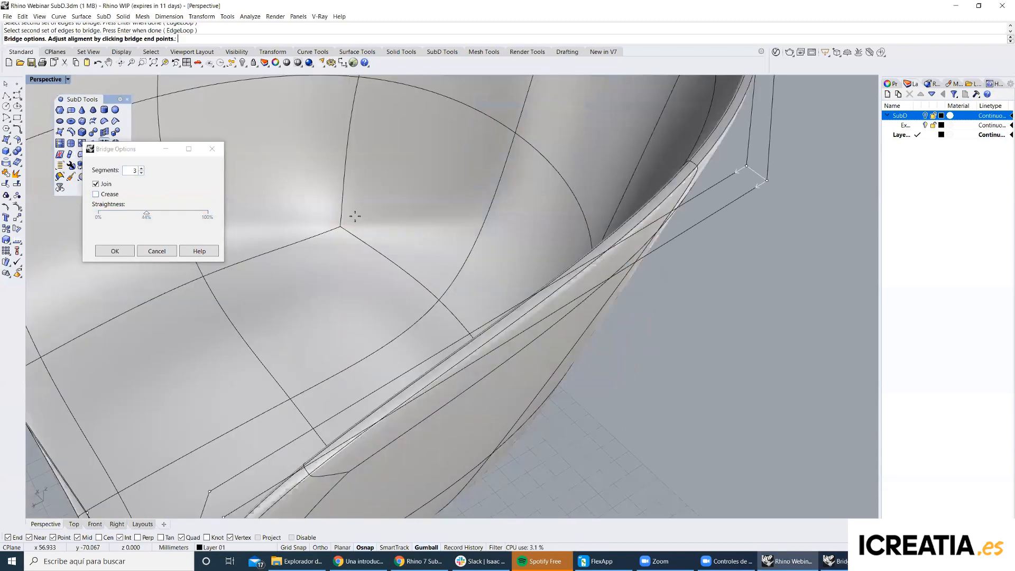
pyautogui.click(125, 253)
# Examine the bridged SubD's surface quality with environment map analysis using the brushed_silver.jpg map.
pyautogui.moveTo(470, 297); pyautogui.dragTo(476, 286, button='right')
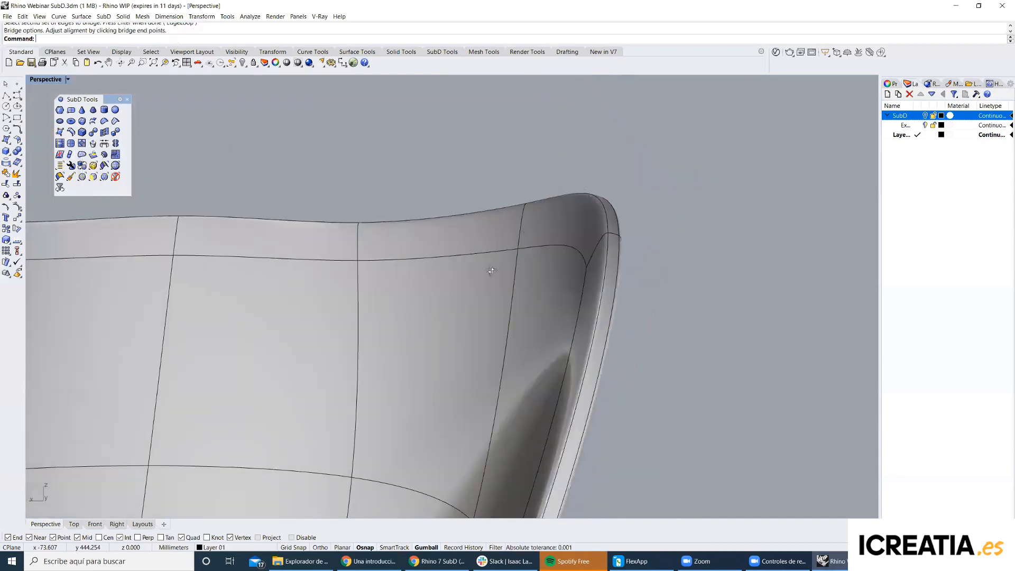
pyautogui.scroll(-5, 520, 227)
pyautogui.moveTo(521, 228); pyautogui.dragTo(486, 261, button='right')
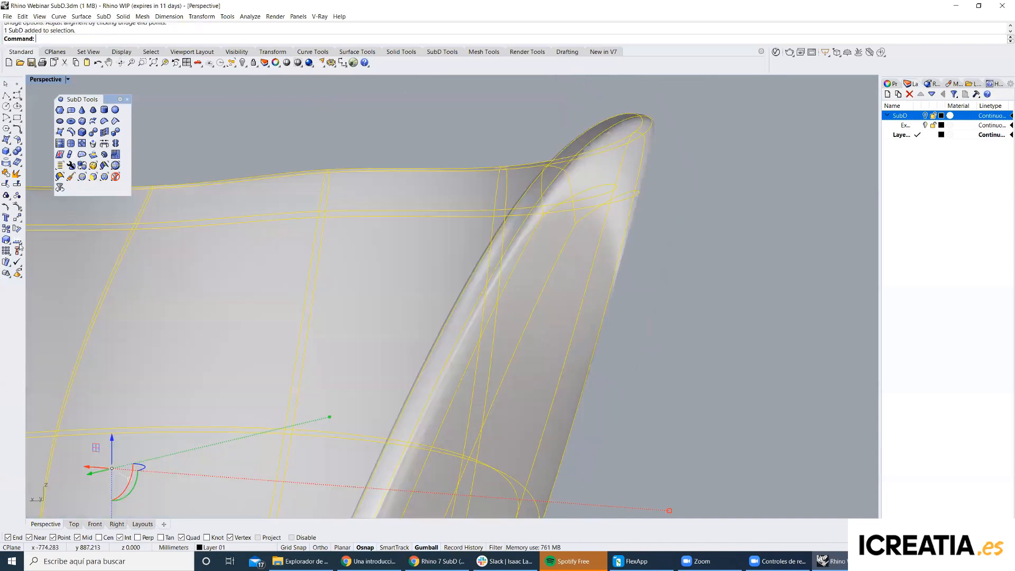
pyautogui.click(20, 245)
pyautogui.click(33, 268)
pyautogui.click(52, 284)
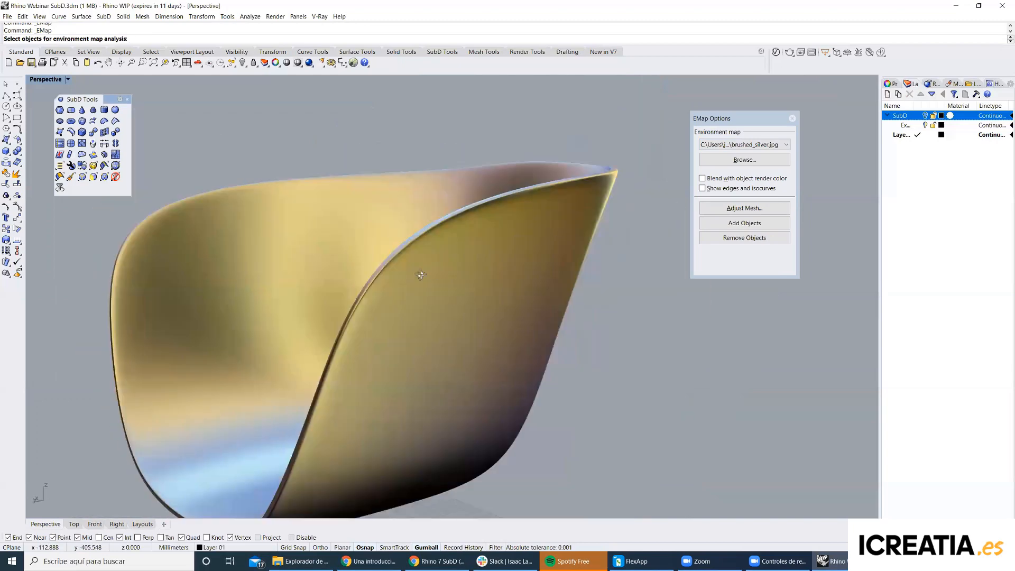
pyautogui.moveTo(421, 275); pyautogui.dragTo(262, 266, button='right')
pyautogui.click(416, 206)
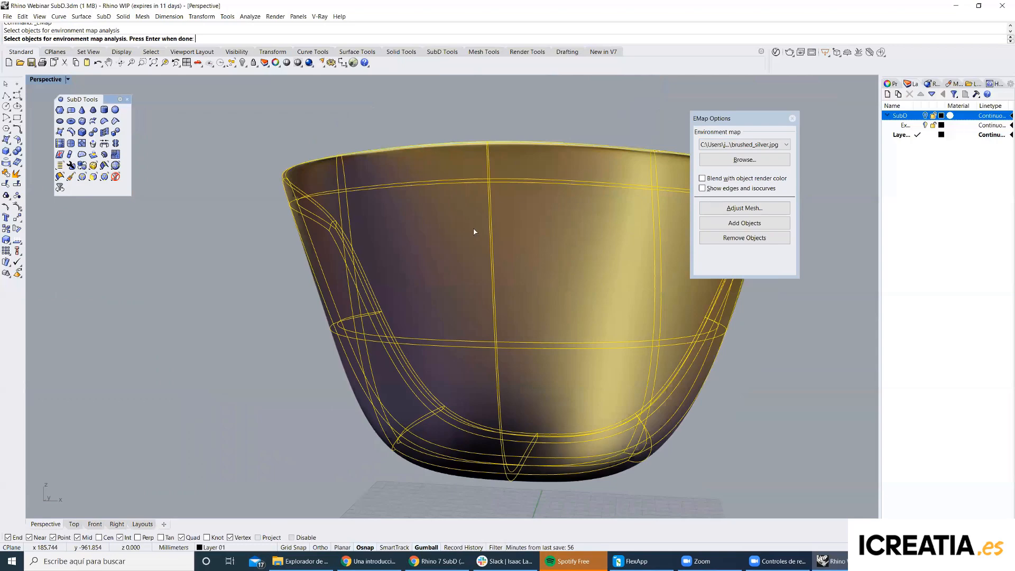
# Try moving the control points at the front edge's centre with the Gumball, and undo the move.
pyautogui.press('Tab')
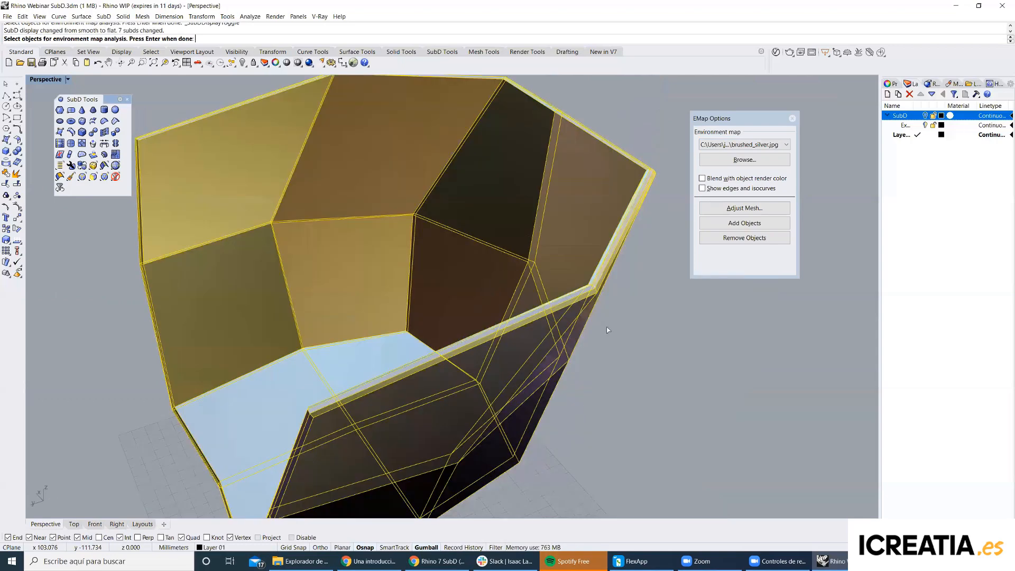
pyautogui.scroll(-3, 554, 312)
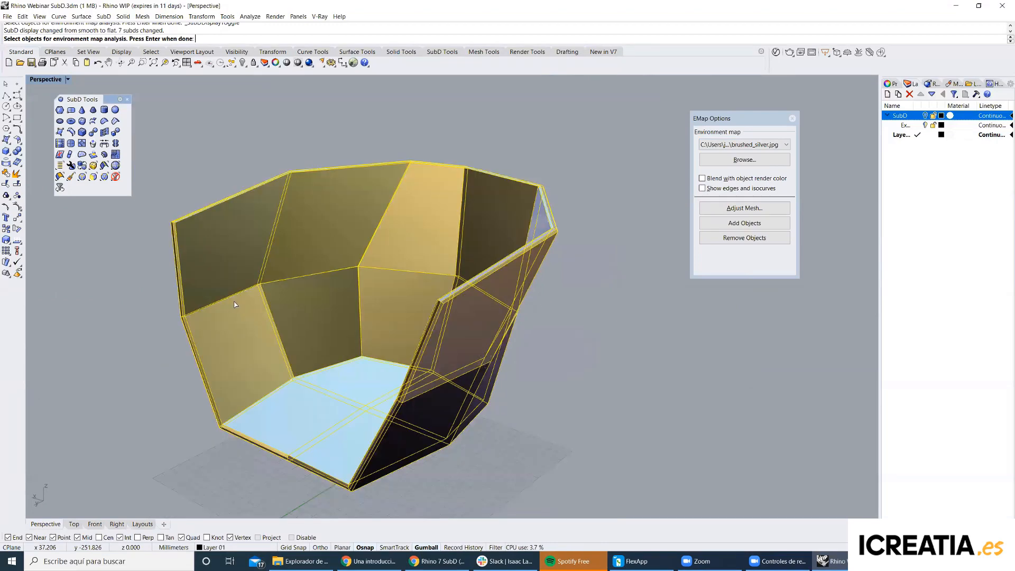
pyautogui.scroll(5, 325, 282)
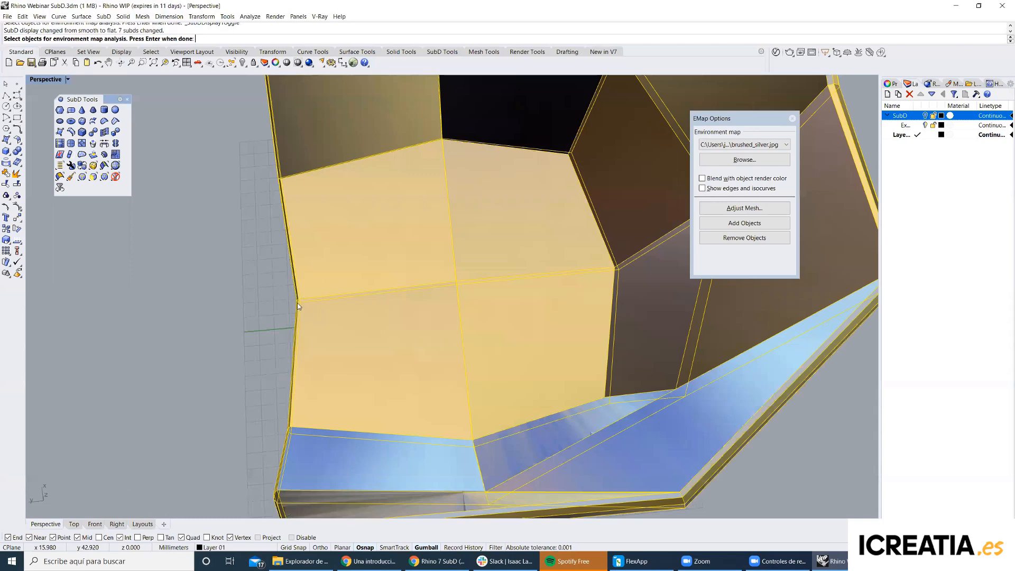
pyautogui.press('F10')
pyautogui.moveTo(254, 277); pyautogui.dragTo(325, 325)
pyautogui.moveTo(269, 303); pyautogui.dragTo(241, 287)
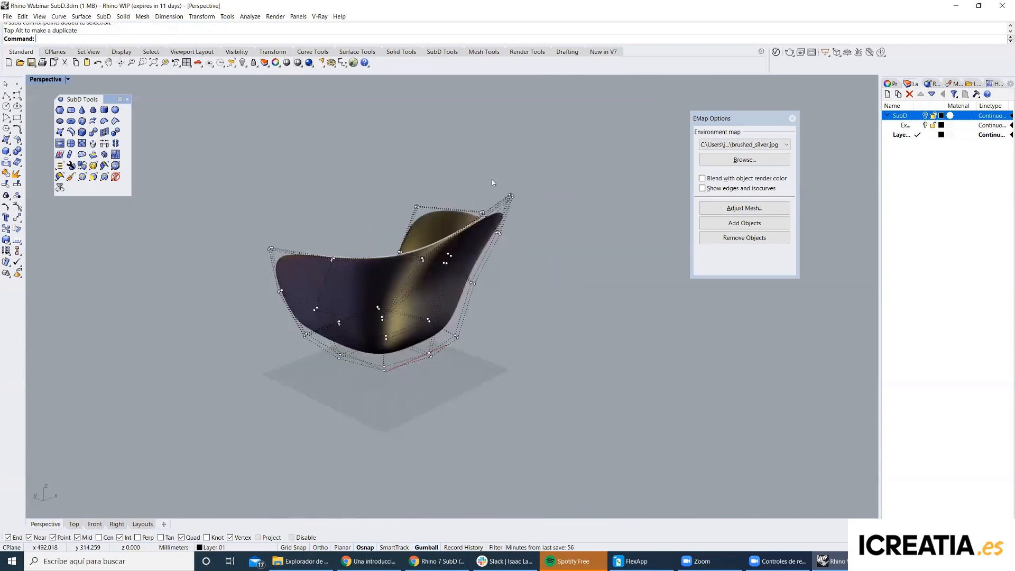
pyautogui.hotkey('ctrl', 'z')
# Subdivide the whole SubD shell and inspect its reflections under the environment map.
pyautogui.scroll(7, 429, 251)
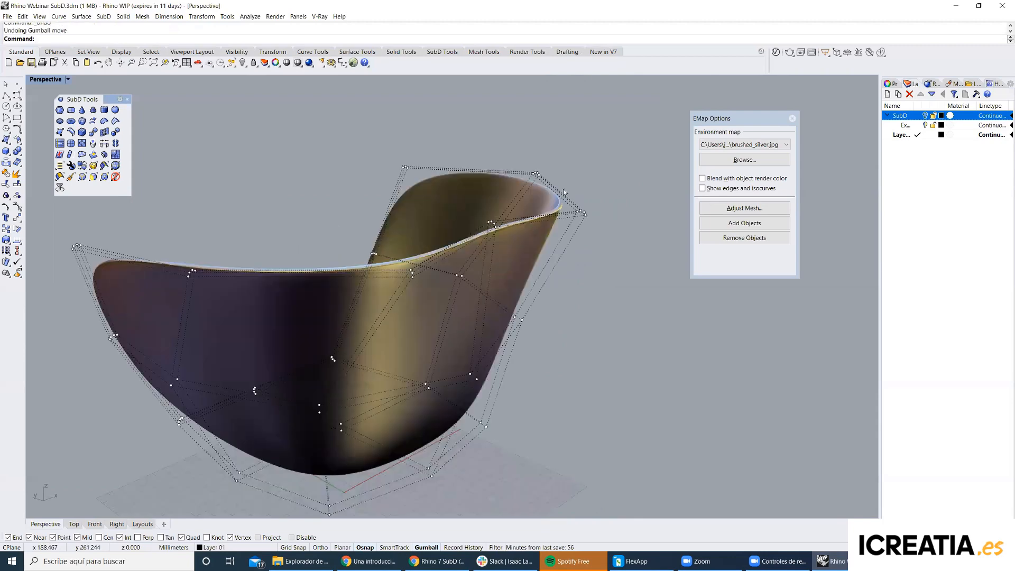
pyautogui.click(521, 273)
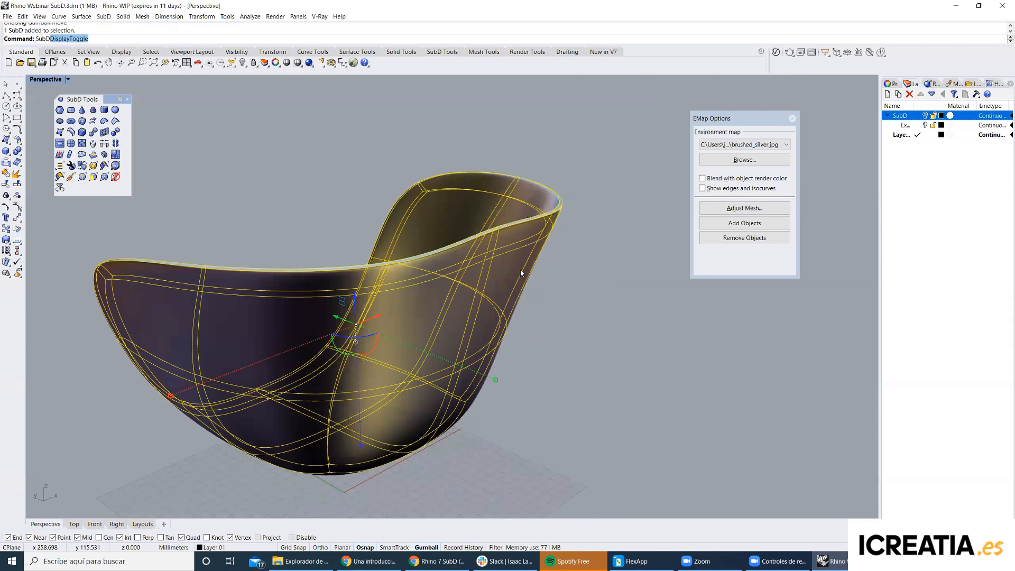
pyautogui.write('SubDivide')
pyautogui.press('Return')
pyautogui.moveTo(421, 263); pyautogui.dragTo(473, 297, button='right')
pyautogui.scroll(7, 473, 298)
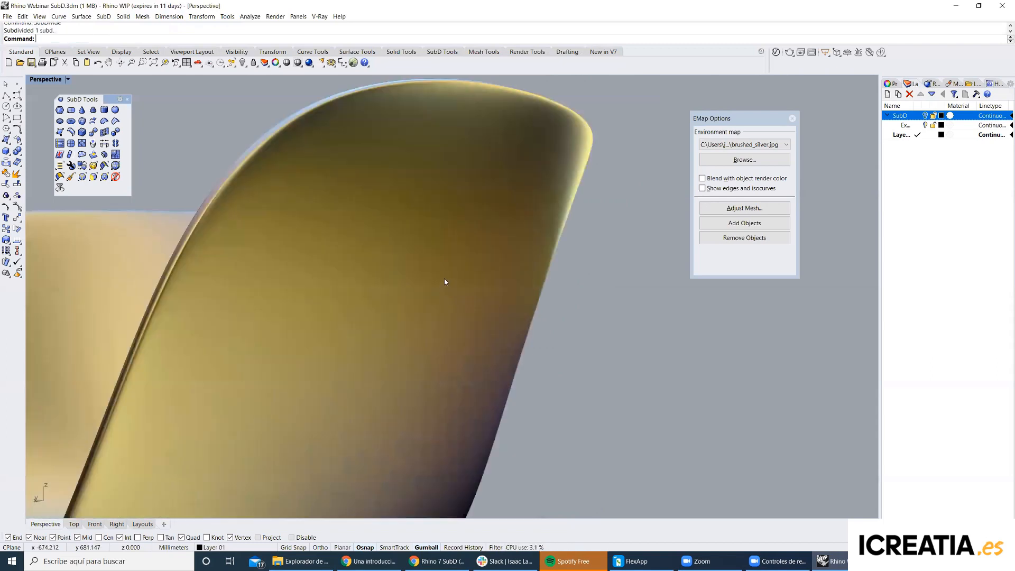
# Close the environment map analysis and examine the shell's denser edge layout and rim.
pyautogui.scroll(-7, 444, 279)
pyautogui.click(792, 118)
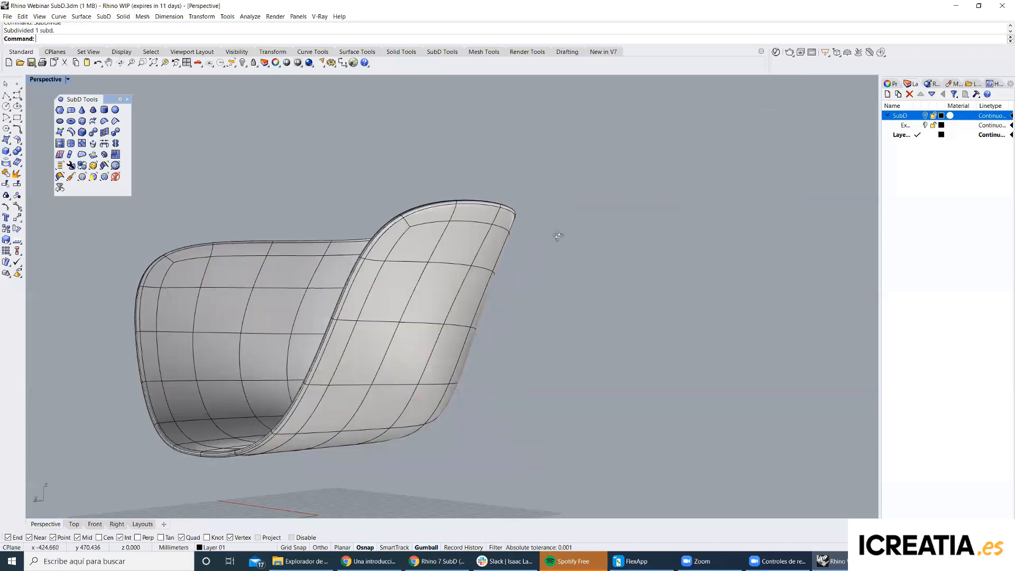
pyautogui.moveTo(428, 333); pyautogui.dragTo(467, 300, button='right')
pyautogui.scroll(7, 466, 300)
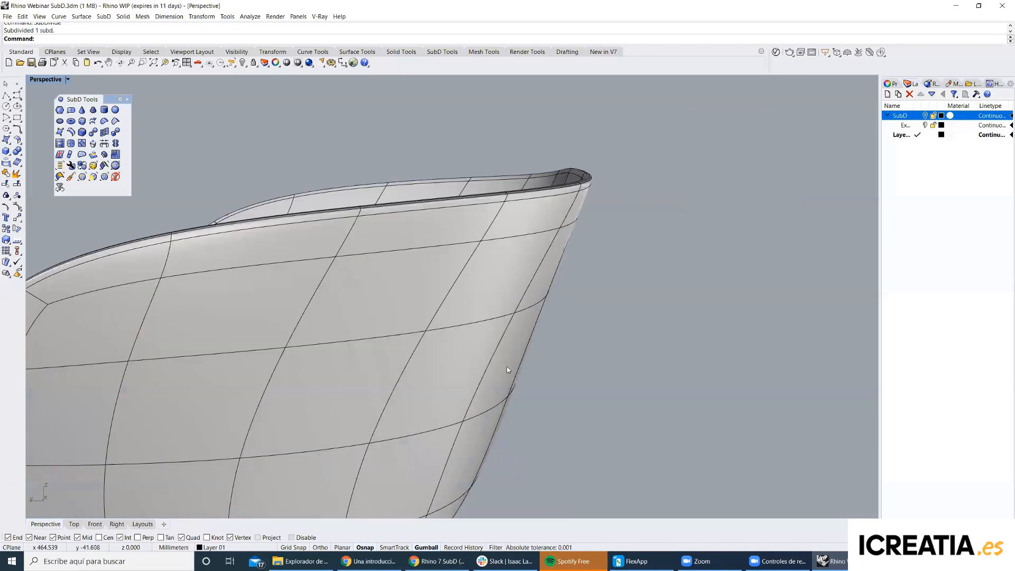
# Select the shell's four inner seat faces, lift a copy of them off the seat as a separate panel, and undo the last drag.
pyautogui.keyDown('ctrl'); pyautogui.keyDown('shift'); pyautogui.moveTo(528, 396); pyautogui.dragTo(611, 313); pyautogui.keyUp('shift'); pyautogui.keyUp('ctrl')
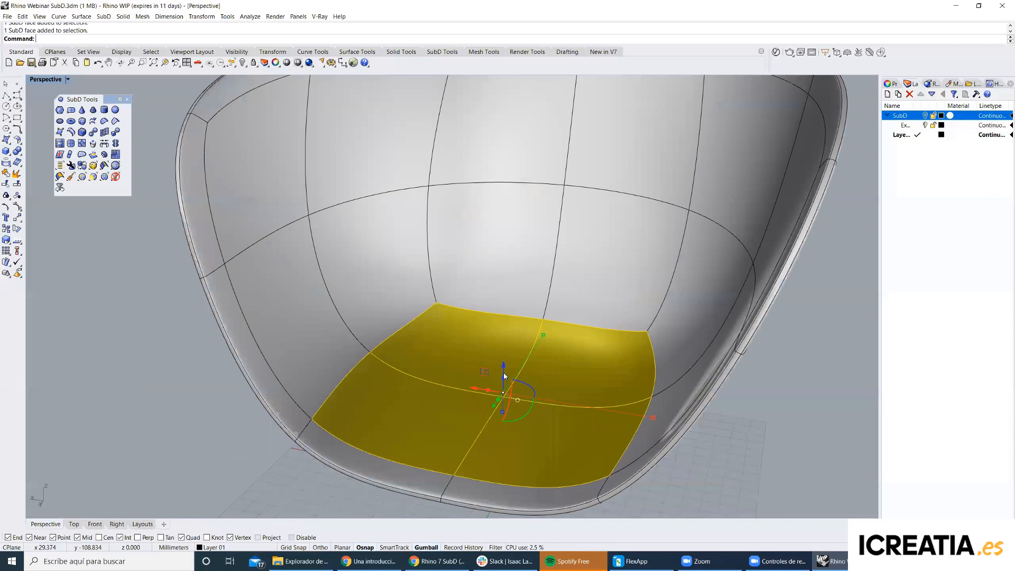
pyautogui.moveTo(505, 376); pyautogui.dragTo(511, 358)
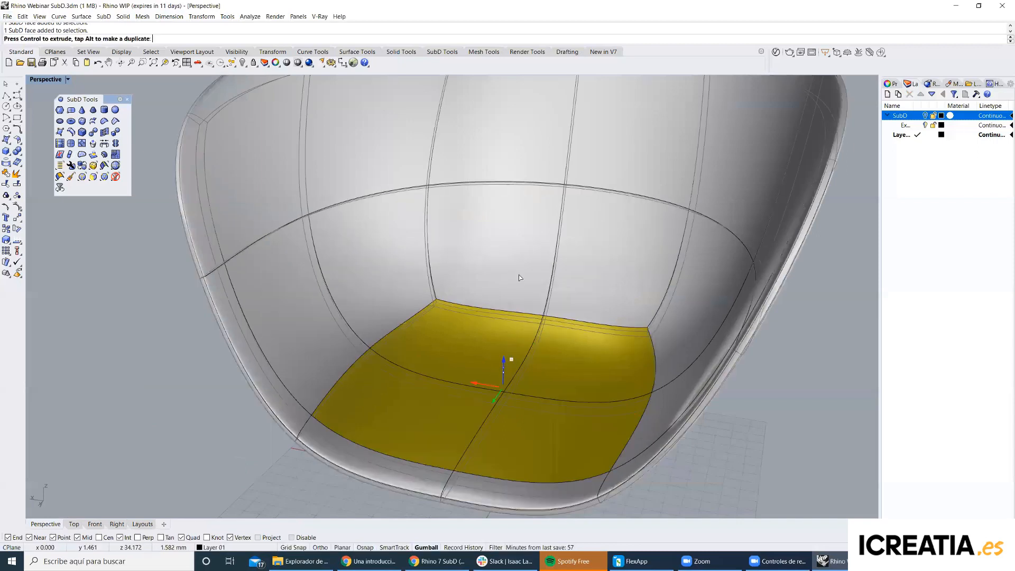
pyautogui.moveTo(503, 325); pyautogui.dragTo(498, 364)
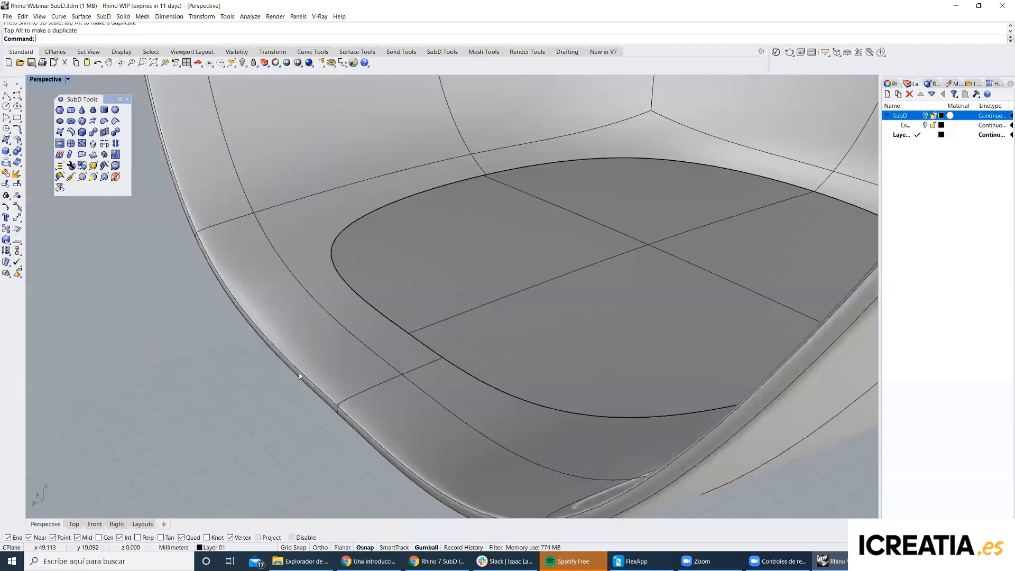
pyautogui.hotkey('ctrl', 'z')
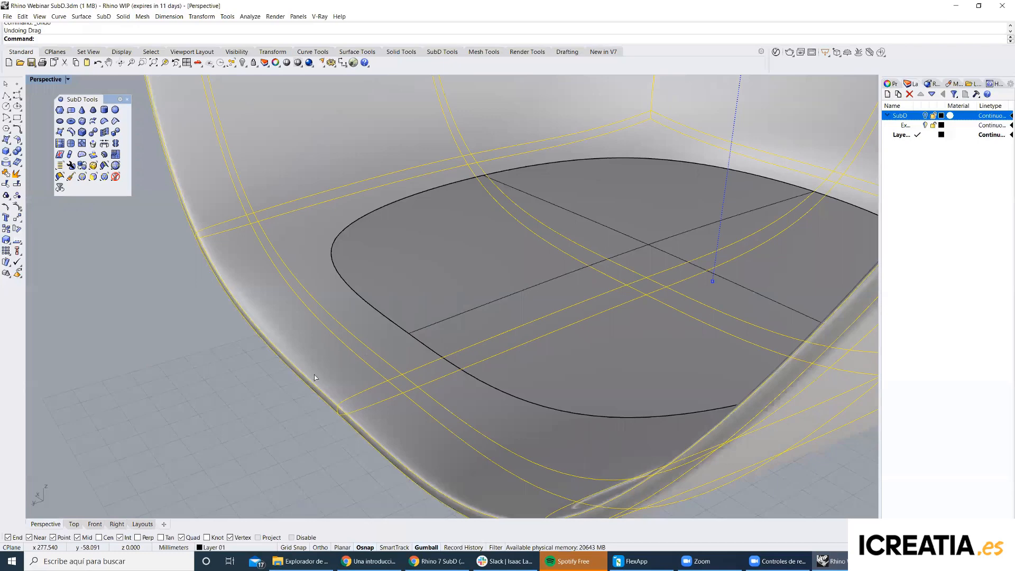
# Reshape the front edge of the seat panel by moving its corner vertices with the Gumball, alternating between flat and smooth SubD display.
pyautogui.keyDown('ctrl'); pyautogui.keyDown('shift'); pyautogui.click(345, 353); pyautogui.keyUp('shift'); pyautogui.keyUp('ctrl')
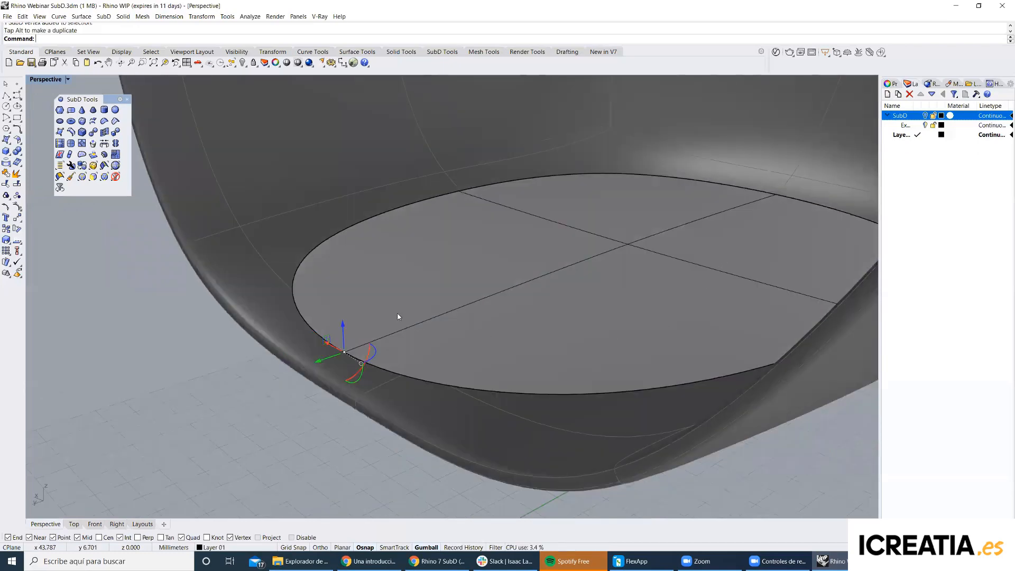
pyautogui.press('Tab')
pyautogui.keyDown('ctrl'); pyautogui.keyDown('shift'); pyautogui.click(740, 345); pyautogui.keyUp('shift'); pyautogui.keyUp('ctrl')
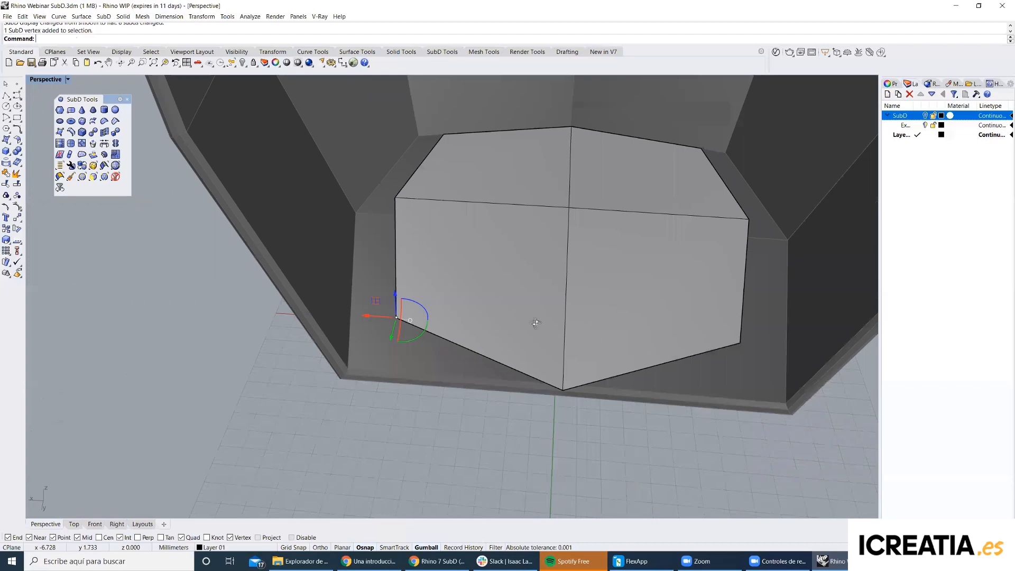
pyautogui.moveTo(576, 331); pyautogui.dragTo(458, 357, button='right')
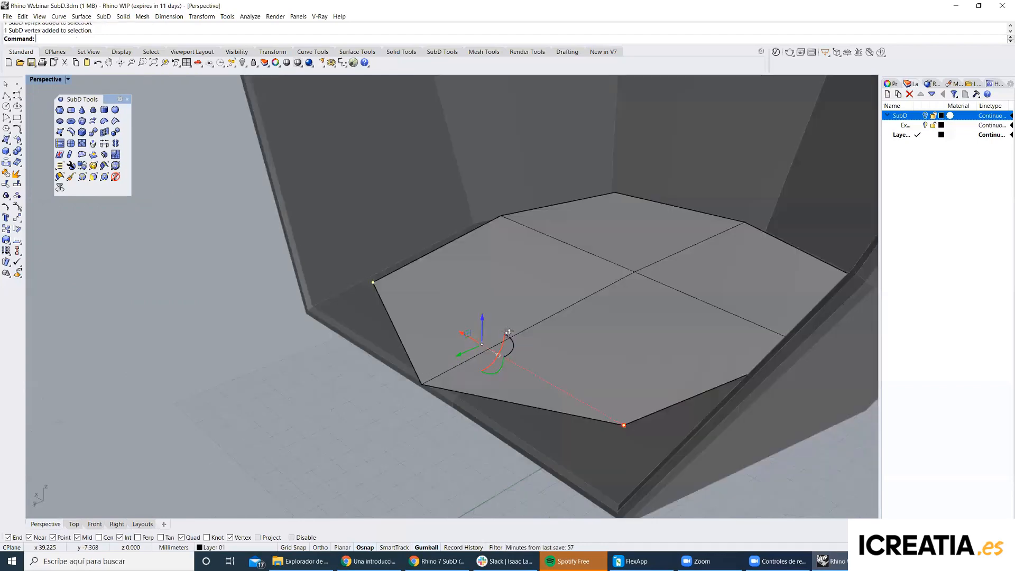
pyautogui.press('Tab')
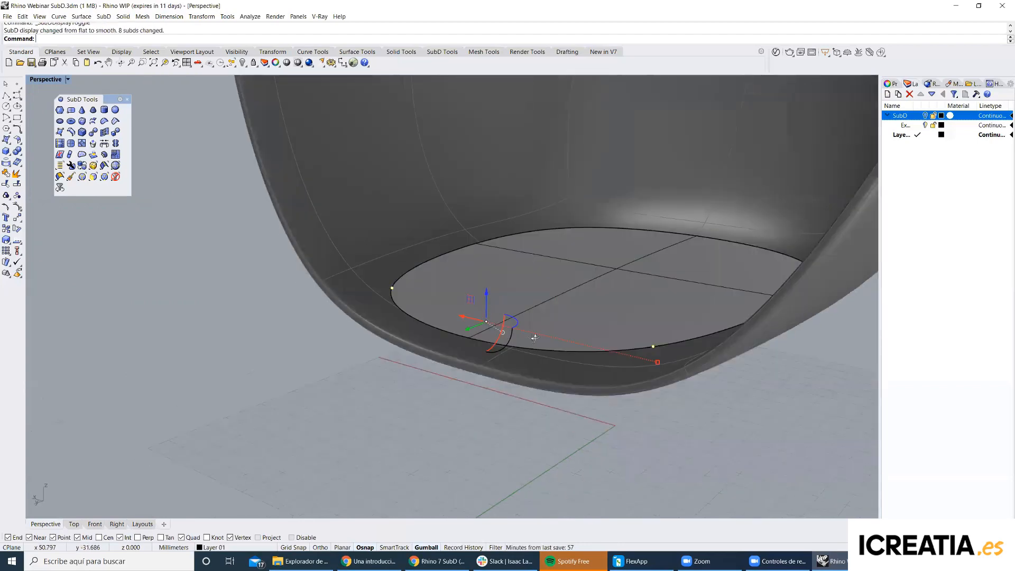
pyautogui.moveTo(545, 267); pyautogui.dragTo(459, 340, button='right')
pyautogui.keyDown('ctrl'); pyautogui.keyDown('shift'); pyautogui.click(413, 324); pyautogui.keyUp('shift'); pyautogui.keyUp('ctrl')
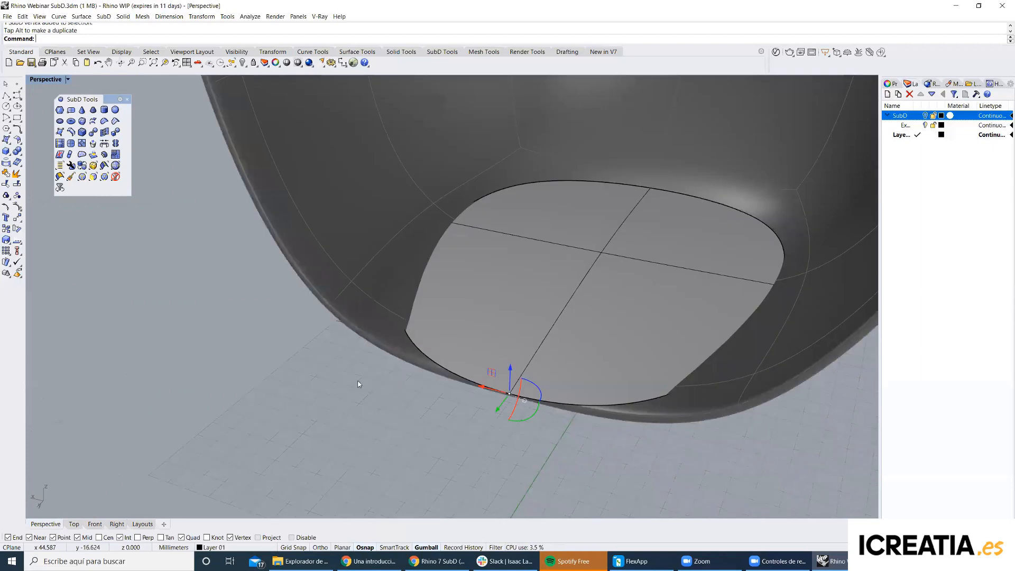
pyautogui.press('Tab')
pyautogui.keyDown('ctrl'); pyautogui.keyDown('shift'); pyautogui.click(703, 415); pyautogui.keyUp('shift'); pyautogui.keyUp('ctrl')
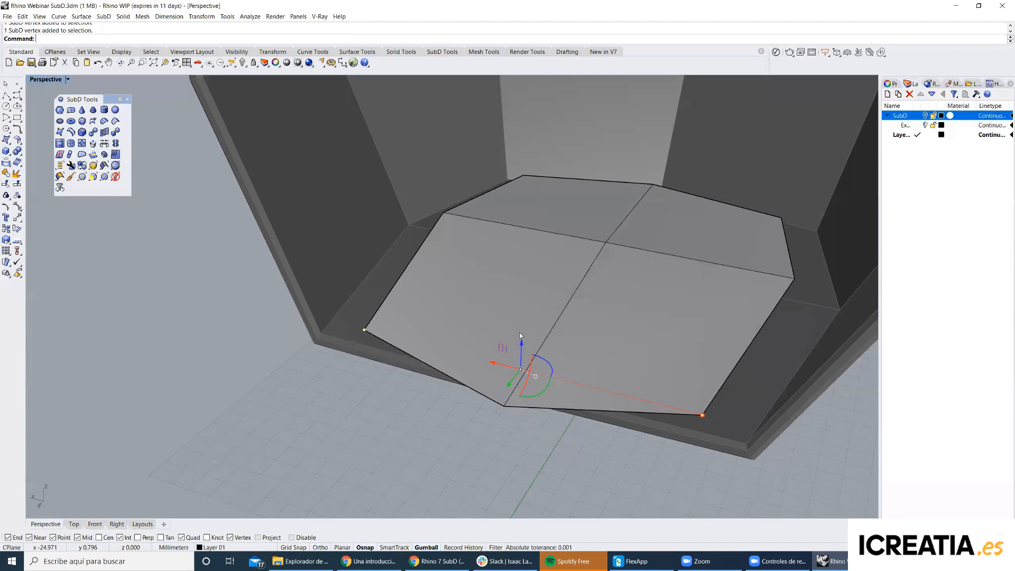
pyautogui.press('Tab')
pyautogui.moveTo(522, 337); pyautogui.dragTo(499, 357)
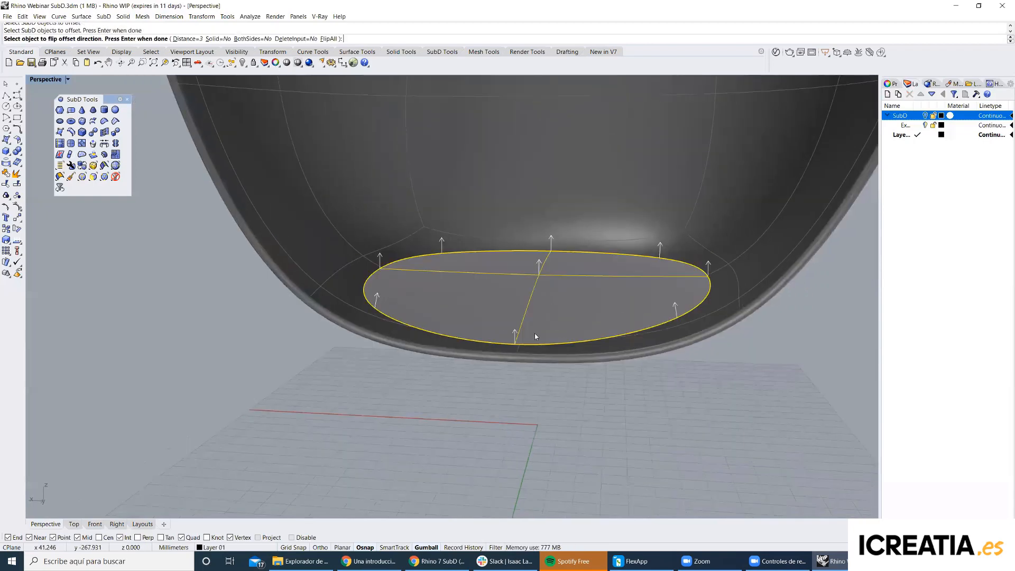
# Offset the seat panel 3 mm into a thick cushion and sink the centre of its top surface.
pyautogui.press('Return')
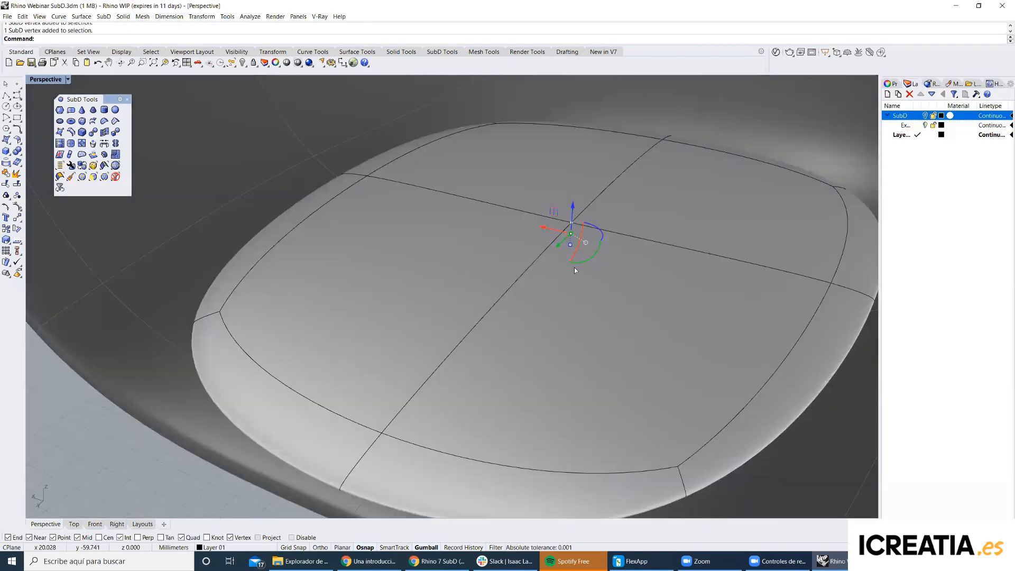
pyautogui.moveTo(574, 267); pyautogui.dragTo(594, 290)
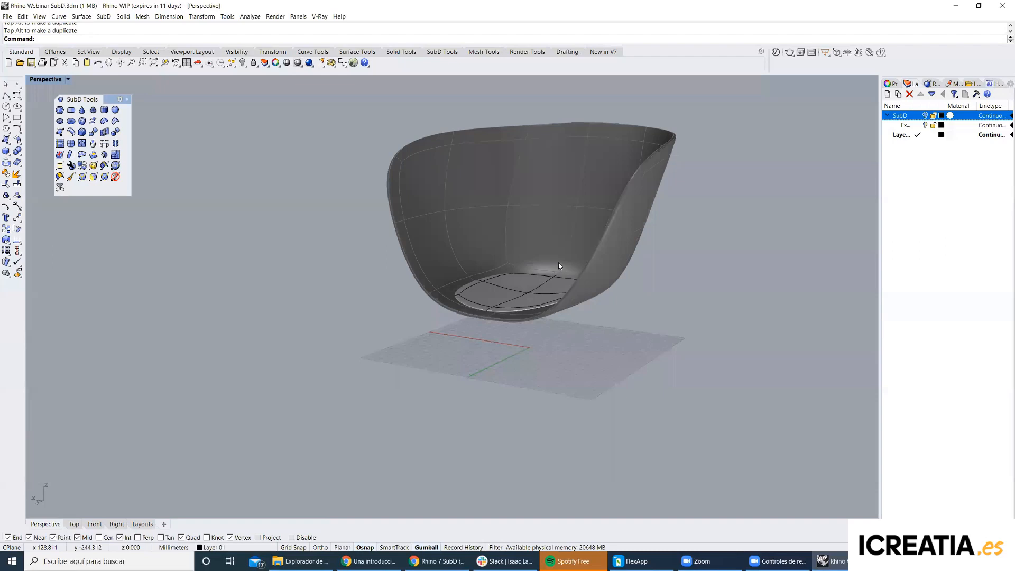
pyautogui.scroll(3, 559, 262)
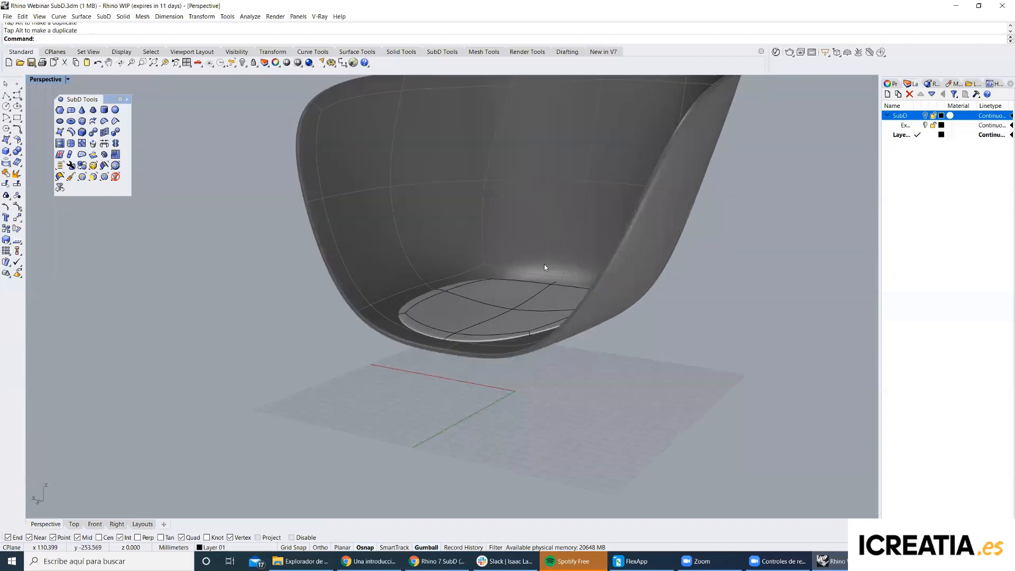
pyautogui.scroll(3, 511, 284)
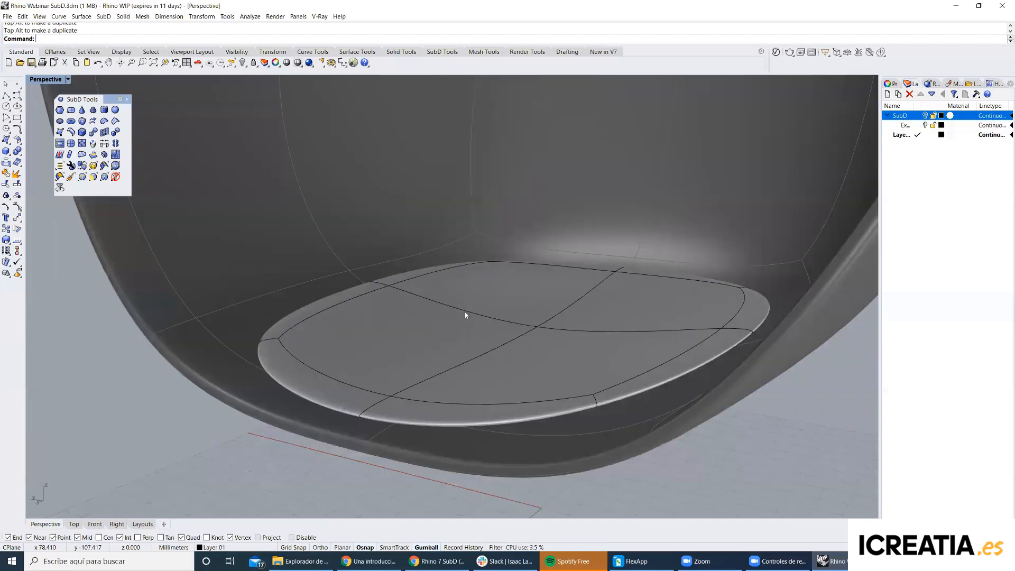
pyautogui.scroll(-3, 465, 314)
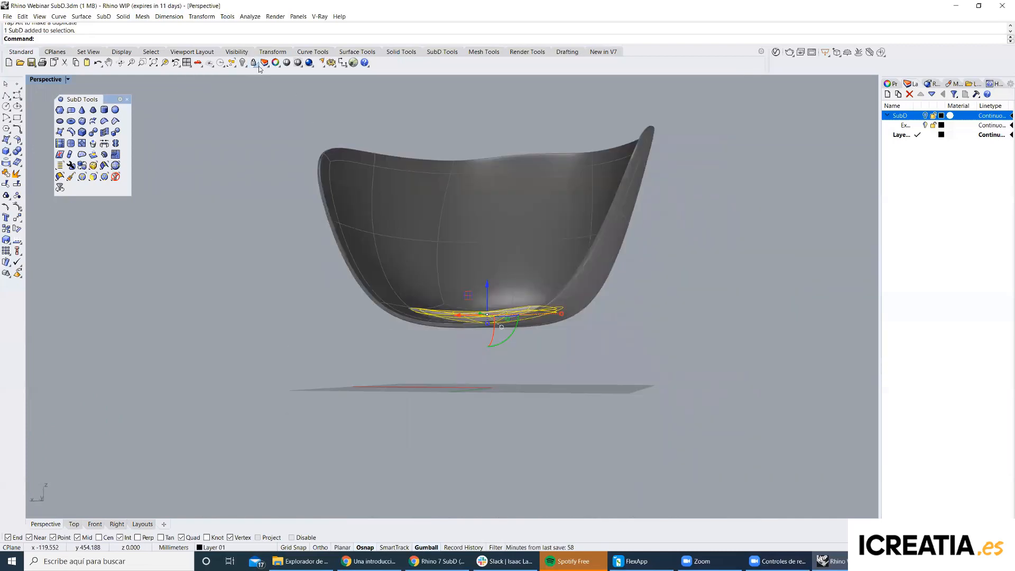
# Swap the locked and unlocked objects so the outer shell is editable and the cushion is locked.
pyautogui.click(260, 65)
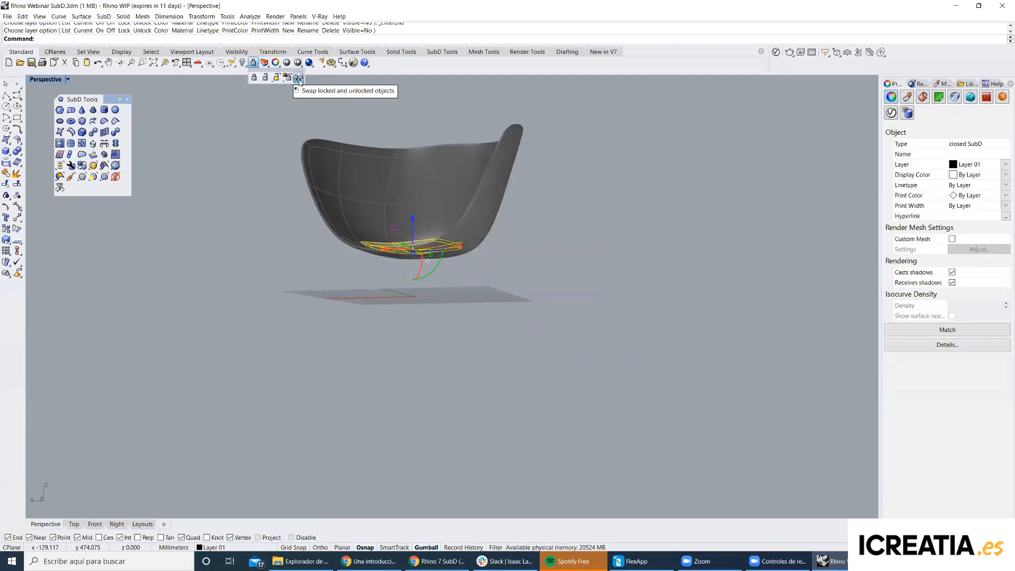
pyautogui.click(299, 78)
pyautogui.scroll(5, 460, 214)
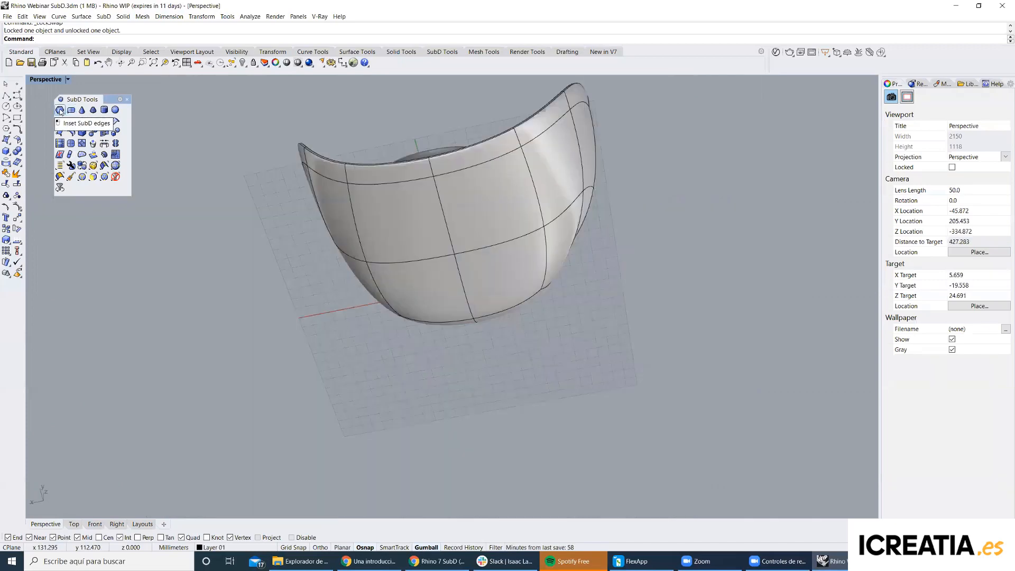
# Inset one face on the shell's underside by about 5 mm.
pyautogui.click(60, 111)
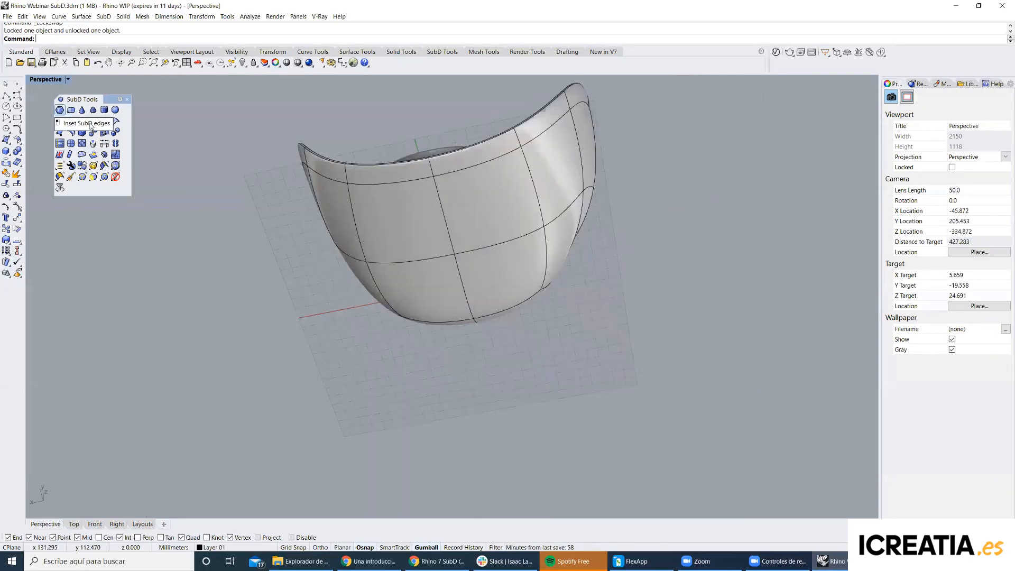
pyautogui.click(494, 193)
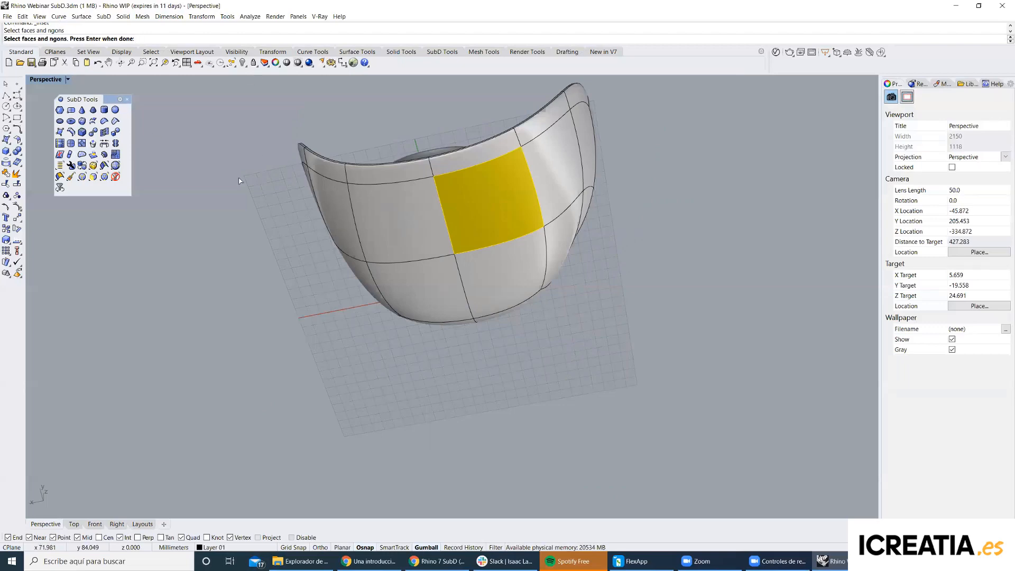
pyautogui.press('Return')
pyautogui.scroll(4, 505, 193)
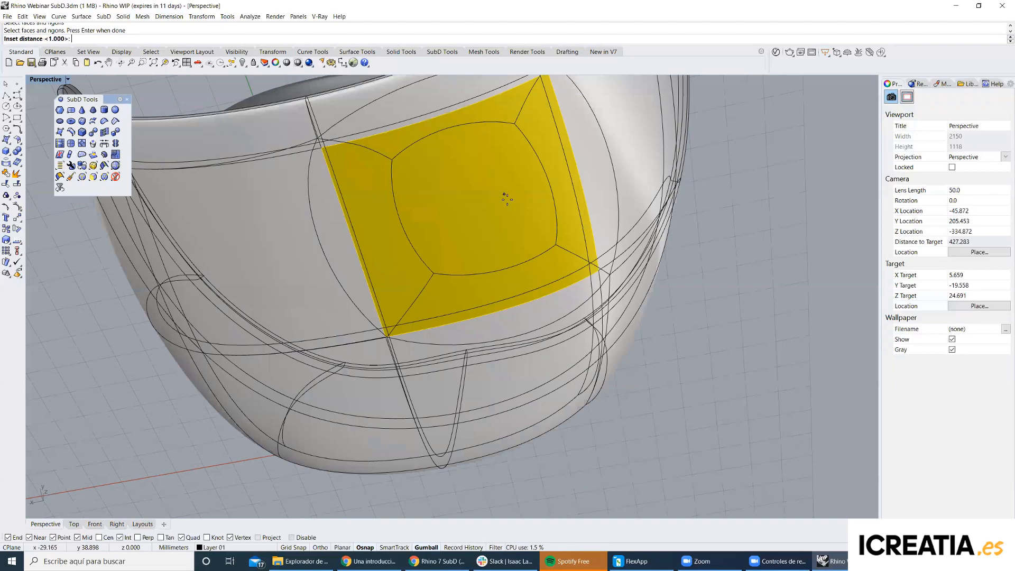
pyautogui.click(562, 222)
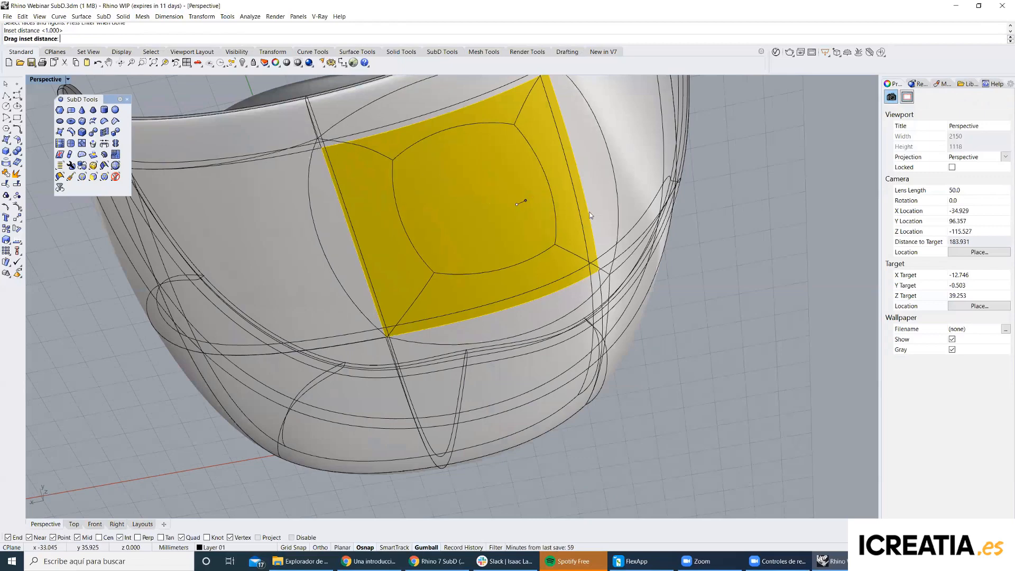
pyautogui.click(579, 212)
pyautogui.moveTo(579, 212); pyautogui.dragTo(500, 223, button='right')
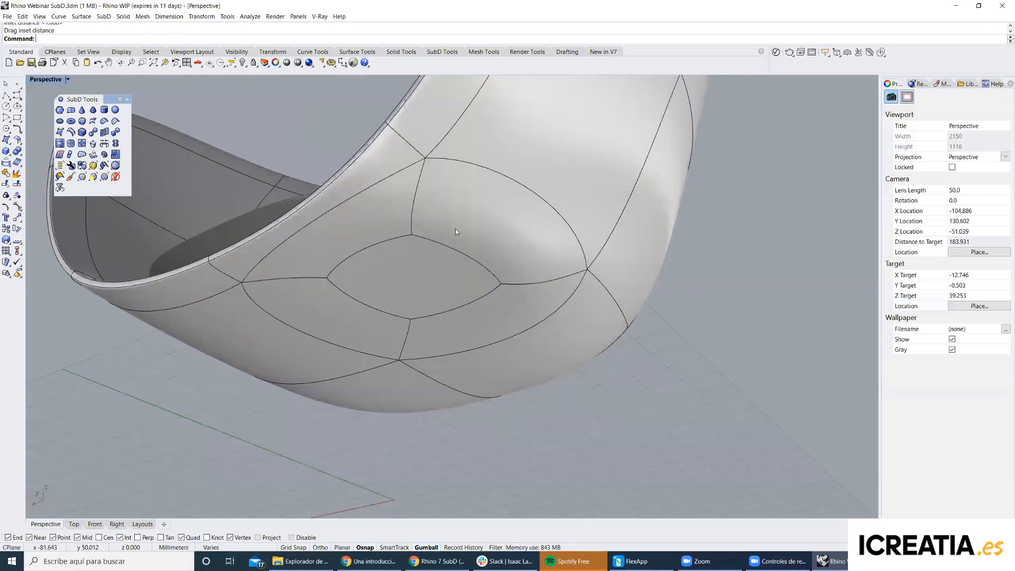
pyautogui.keyDown('ctrl'); pyautogui.keyDown('shift'); pyautogui.click(443, 262); pyautogui.keyUp('shift'); pyautogui.keyUp('ctrl')
pyautogui.moveTo(443, 263); pyautogui.dragTo(659, 314, button='right')
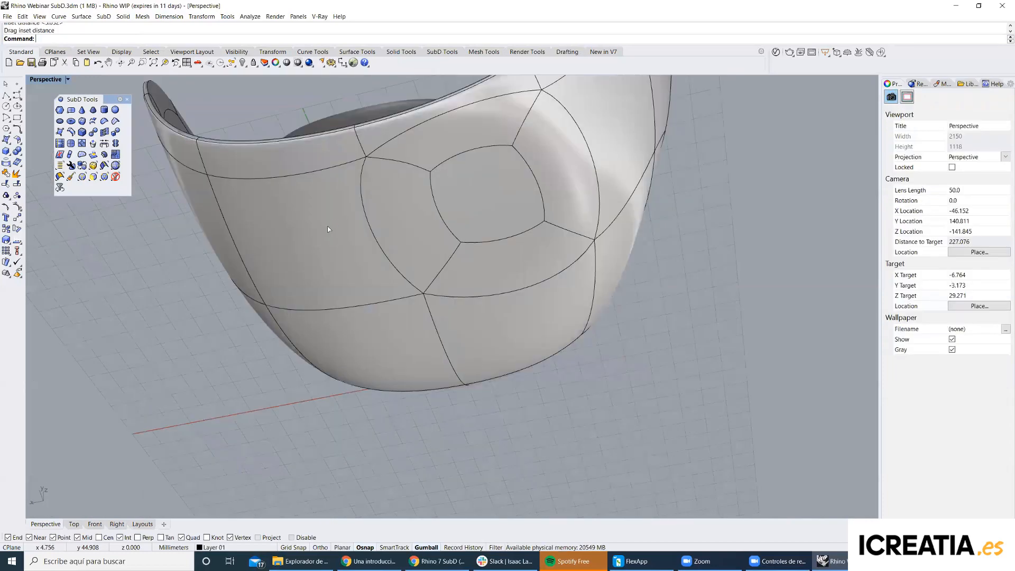
# Inset the remaining three faces of the shell's underside in the same way.
pyautogui.rightClick(328, 227)
pyautogui.click(327, 226)
pyautogui.rightClick(327, 227)
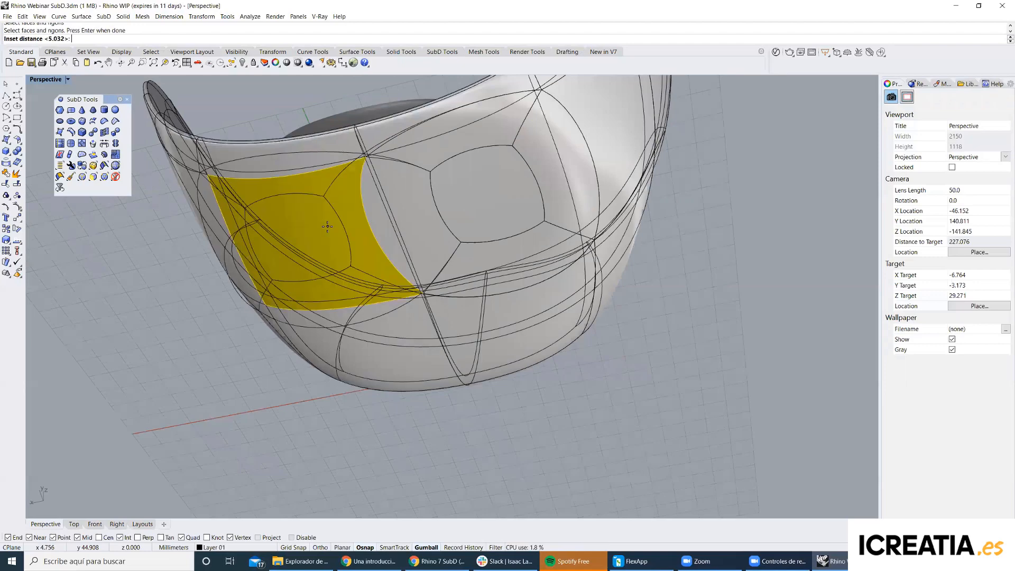
pyautogui.rightClick(330, 226)
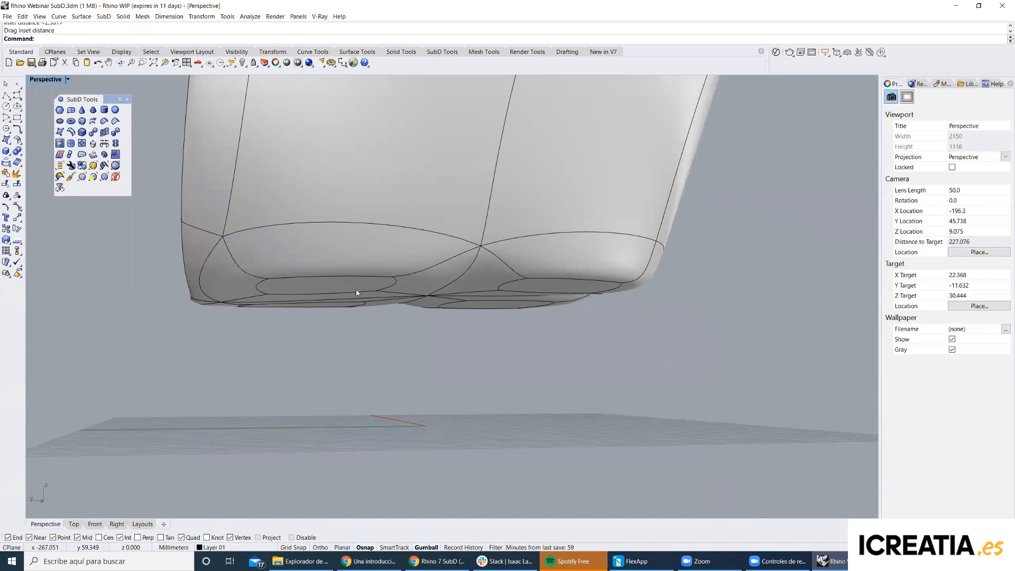
# Delete one of the inset underside faces and adjust the edge loop around the opening with the Gumball.
pyautogui.moveTo(357, 290); pyautogui.dragTo(372, 263, button='right')
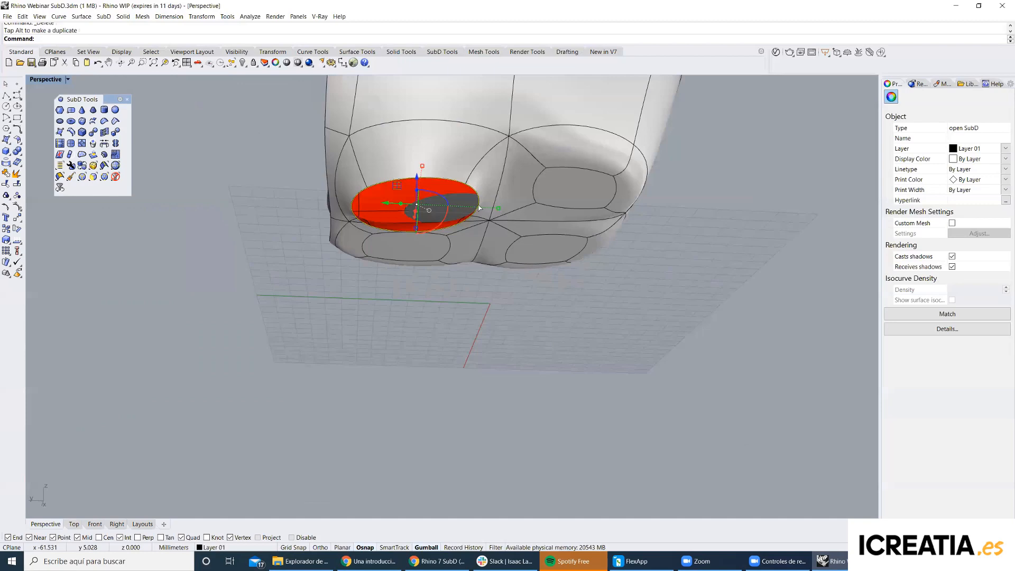
pyautogui.moveTo(479, 208); pyautogui.dragTo(465, 209)
pyautogui.click(509, 291)
pyautogui.moveTo(432, 233); pyautogui.dragTo(416, 240, button='right')
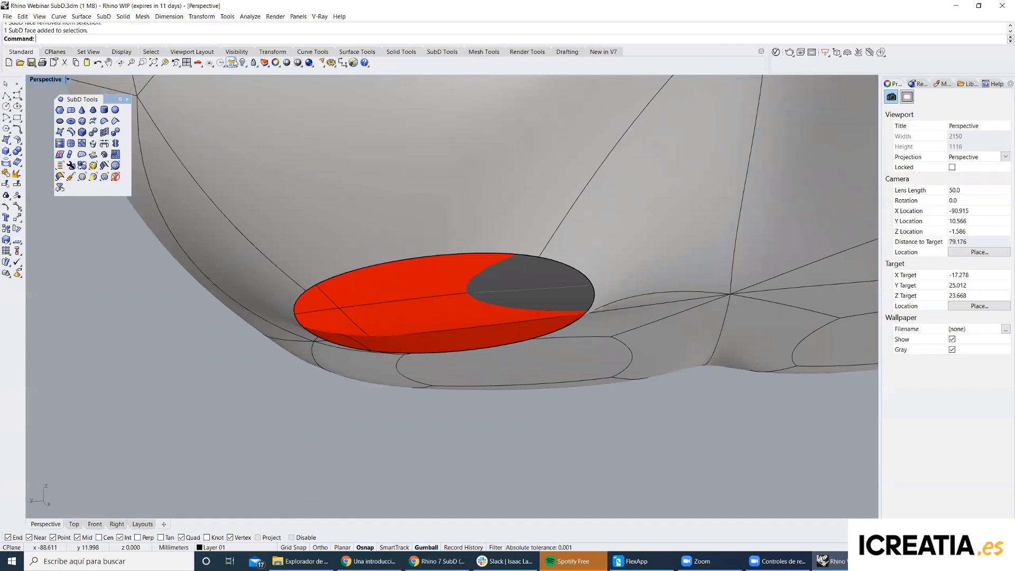
# Restrict selection to curves/edges and sub-objects with the Selection Filter, try picking the opening's upper edge, and close the filter.
pyautogui.click(233, 63)
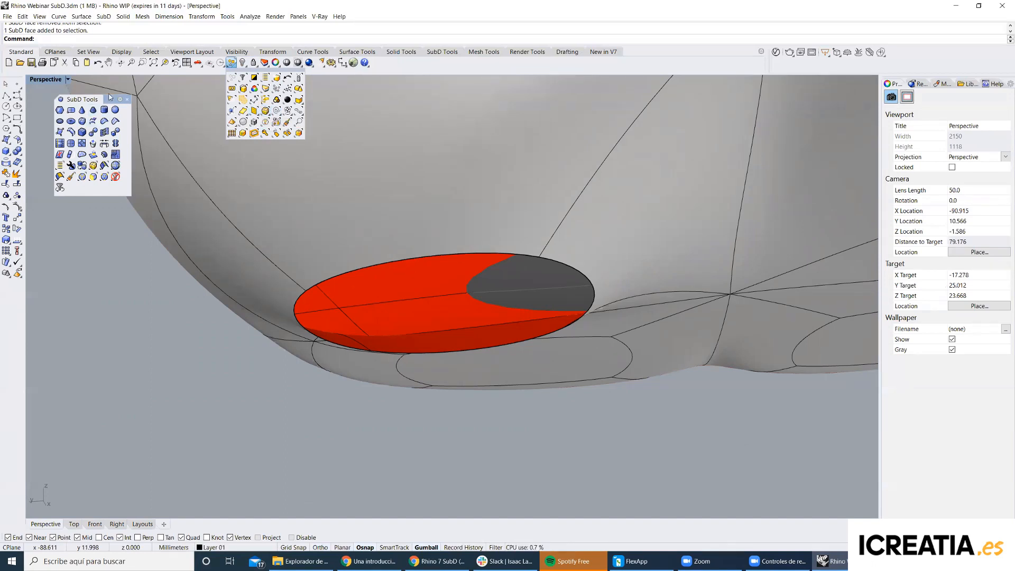
pyautogui.click(82, 177)
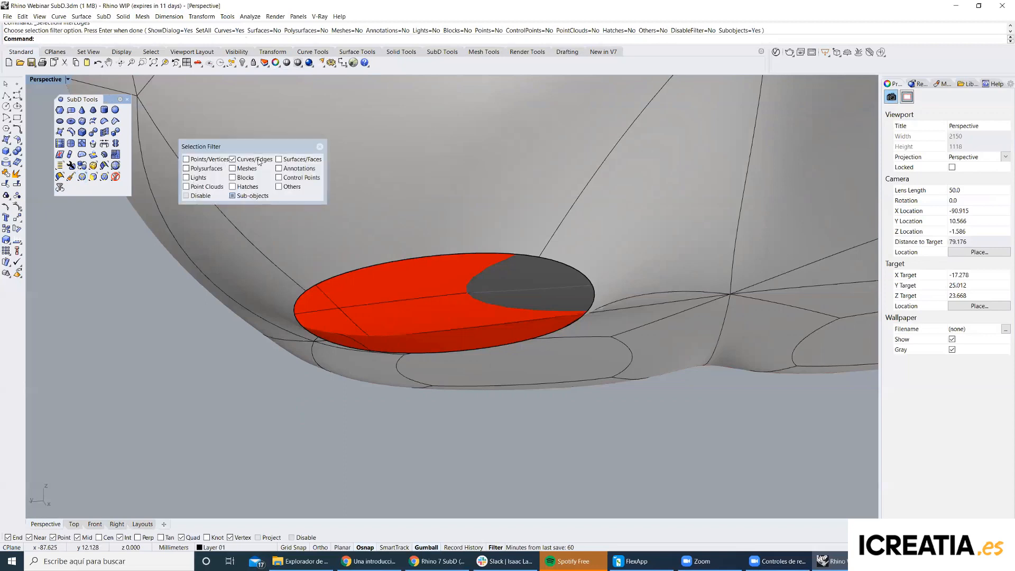
pyautogui.click(412, 259)
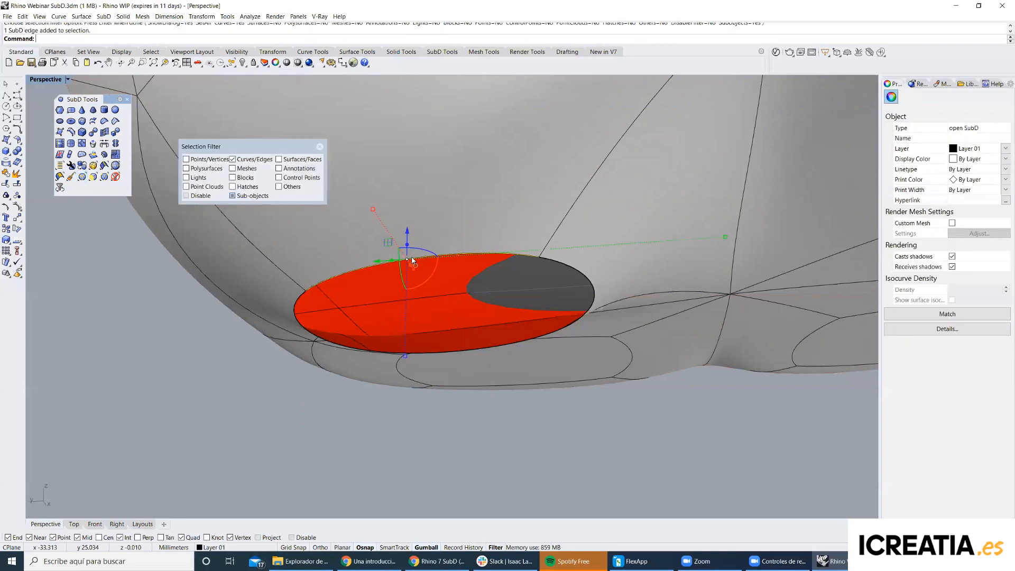
pyautogui.click(495, 194)
pyautogui.click(290, 159)
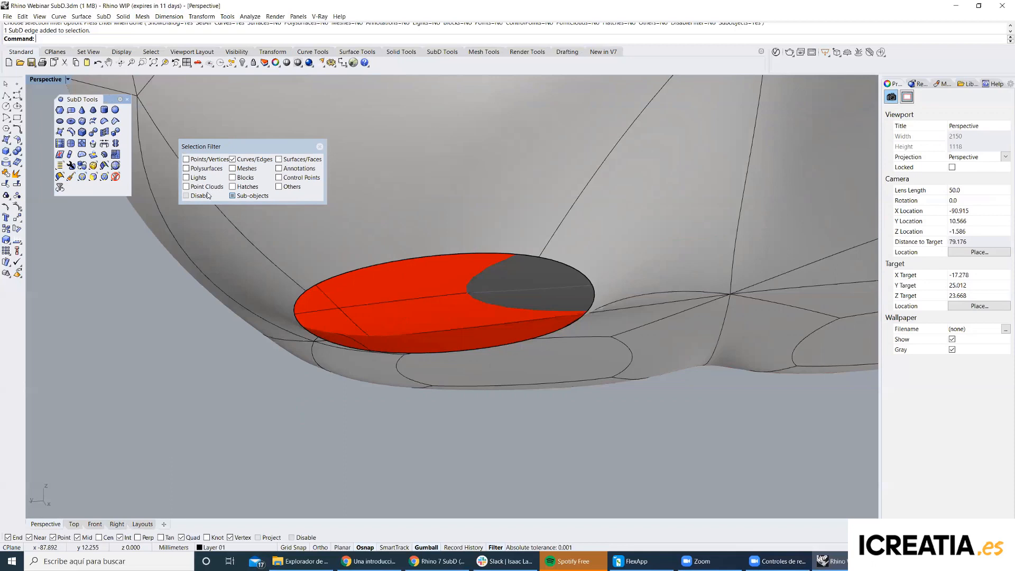
pyautogui.click(320, 148)
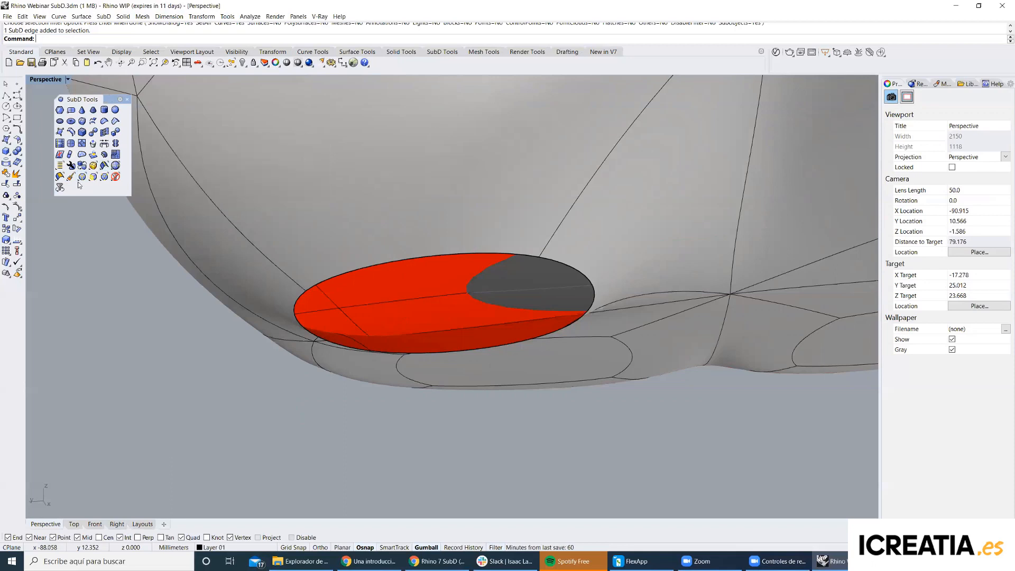
# Use SelBrush with a brush width of 40 along the opening's upper edge to select the shell.
pyautogui.click(60, 187)
pyautogui.scroll(-2, 326, 254)
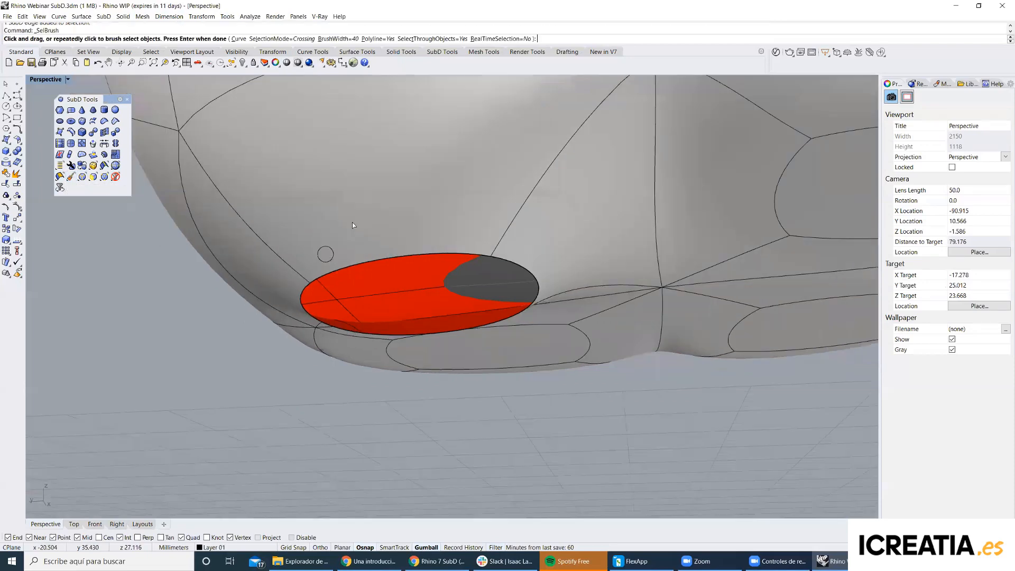
pyautogui.click(458, 250)
pyautogui.press('Return')
pyautogui.scroll(-2, 326, 255)
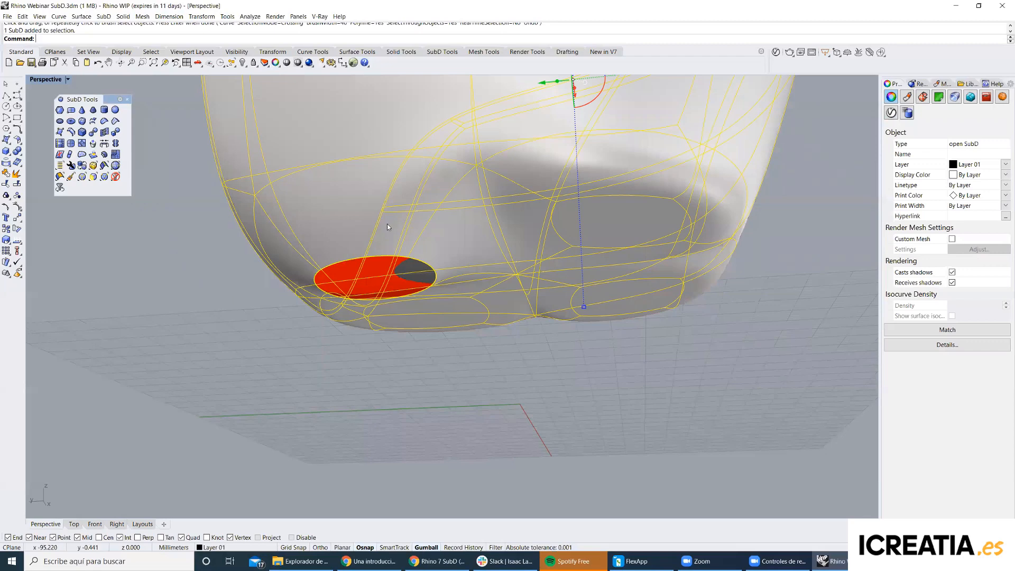
# Select the edge loop around the shell's underside opening and extrude it downward into a hollow leg.
pyautogui.press('Escape')
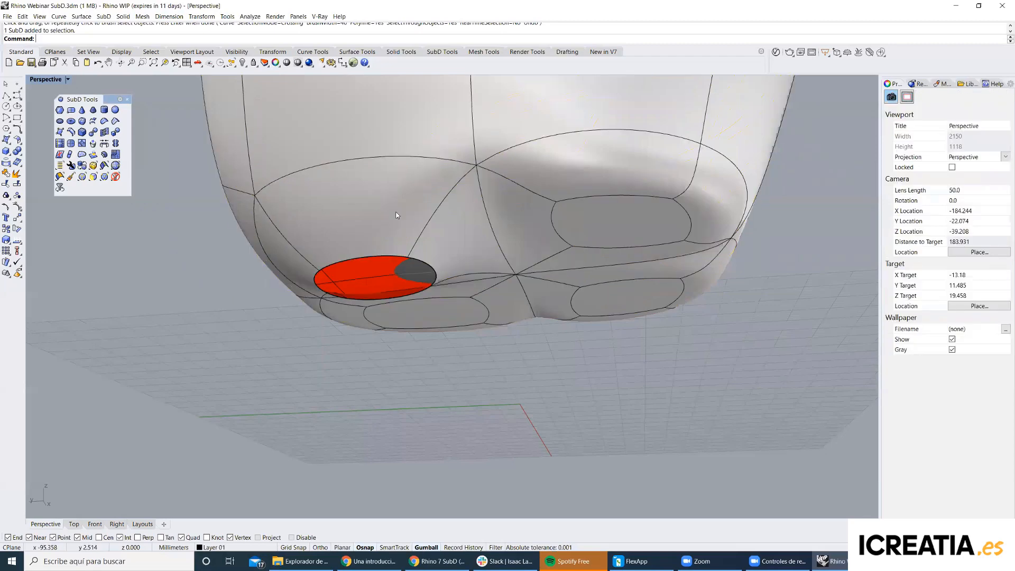
pyautogui.keyDown('ctrl'); pyautogui.keyDown('shift'); pyautogui.click(383, 253); pyautogui.keyUp('shift'); pyautogui.keyUp('ctrl')
pyautogui.scroll(3, 383, 253)
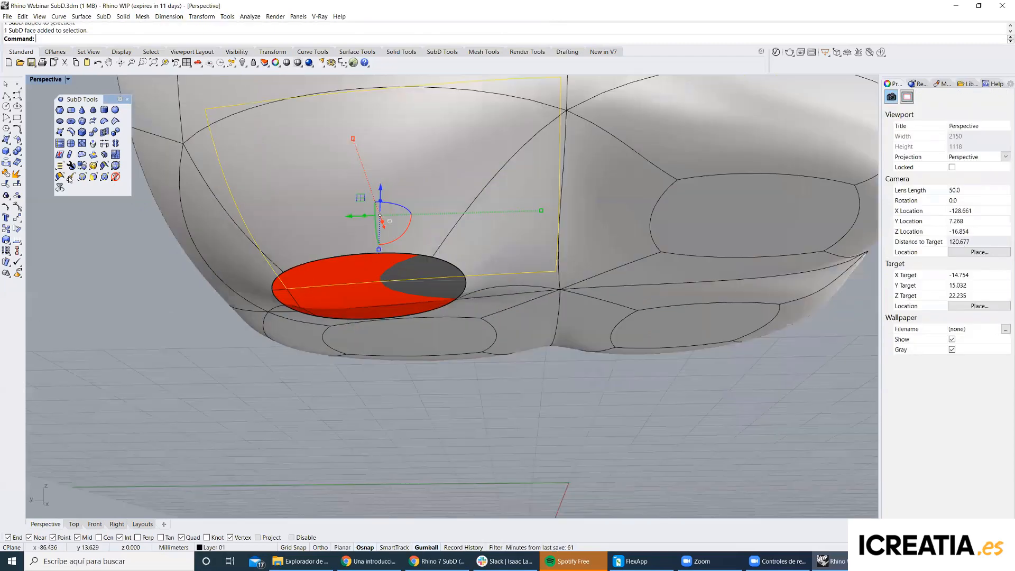
pyautogui.doubleClick(341, 258)
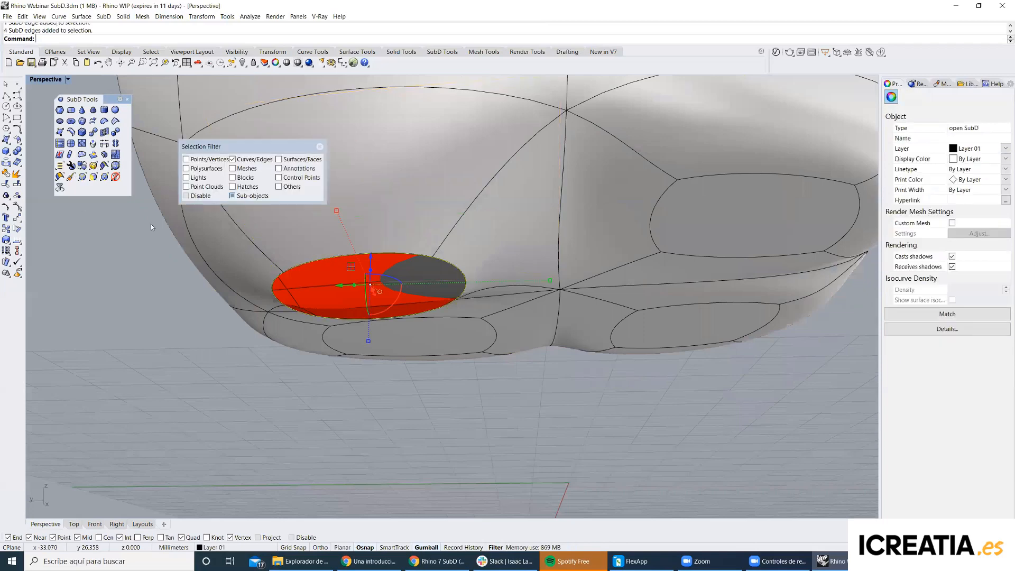
pyautogui.scroll(-5, 467, 178)
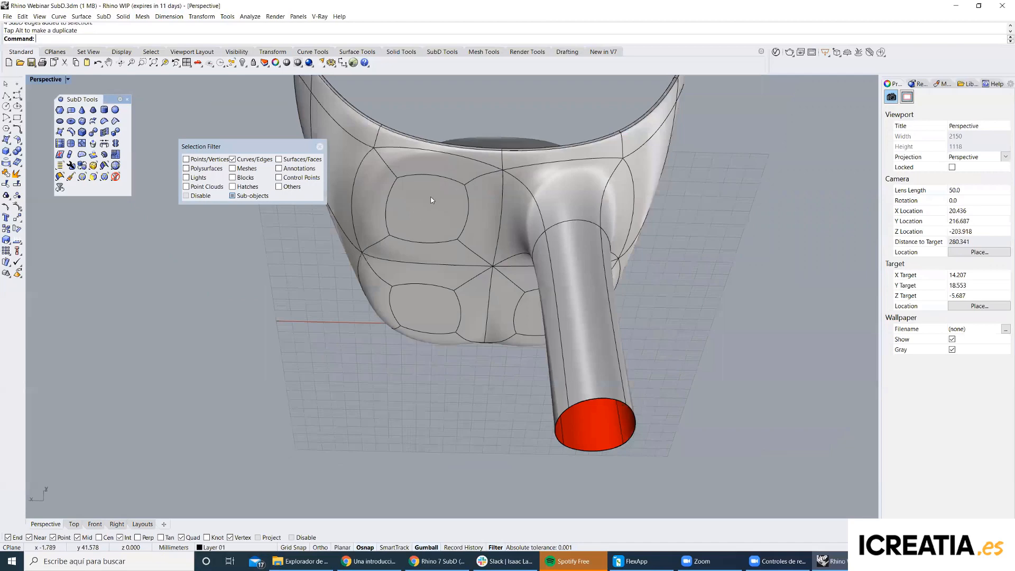
# Allow faces in the Selection Filter, close it, and make a second open leg from another inset underside face.
pyautogui.scroll(8, 431, 207)
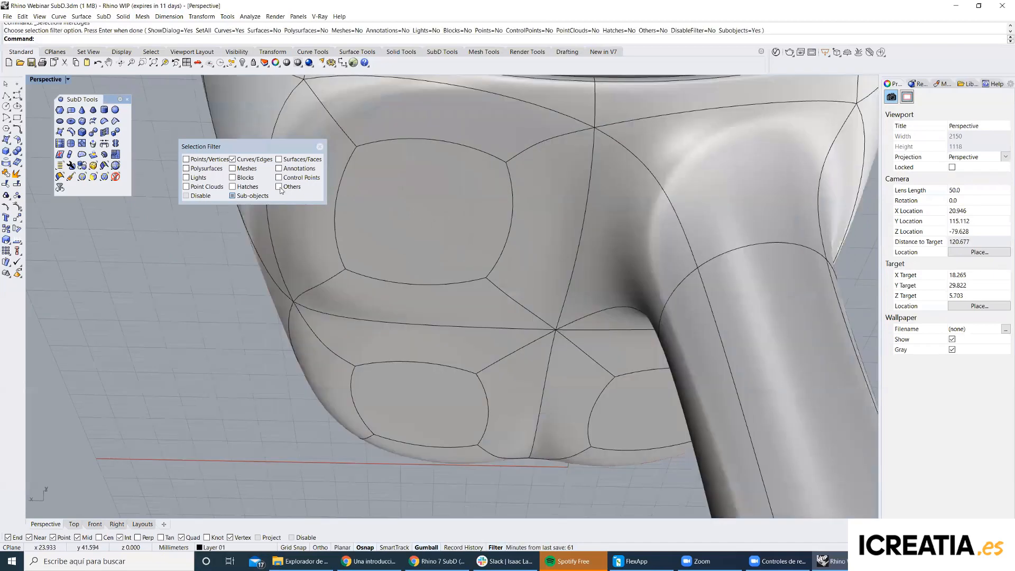
pyautogui.moveTo(245, 146); pyautogui.dragTo(125, 206)
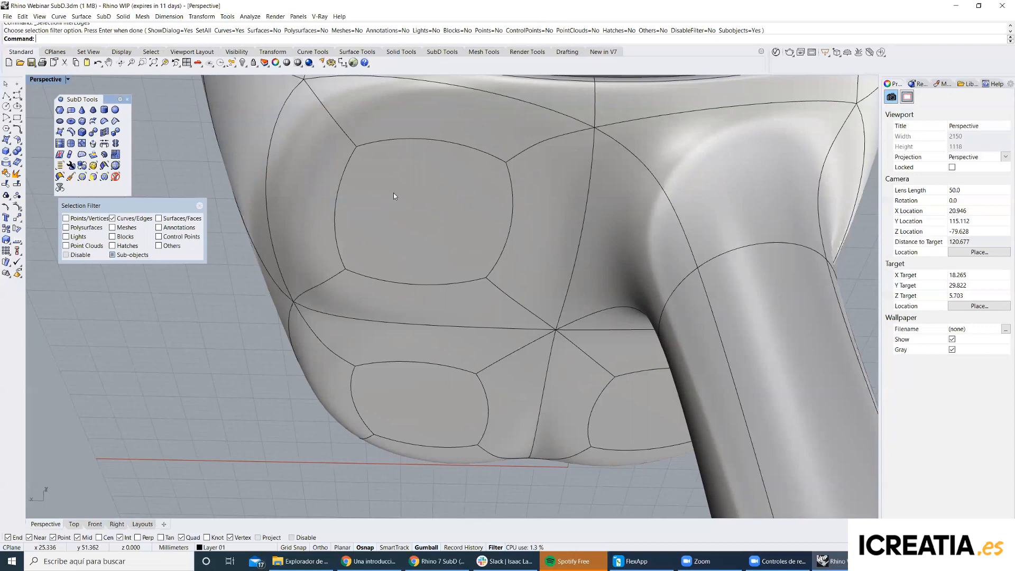
pyautogui.click(169, 220)
pyautogui.click(199, 207)
pyautogui.click(417, 211)
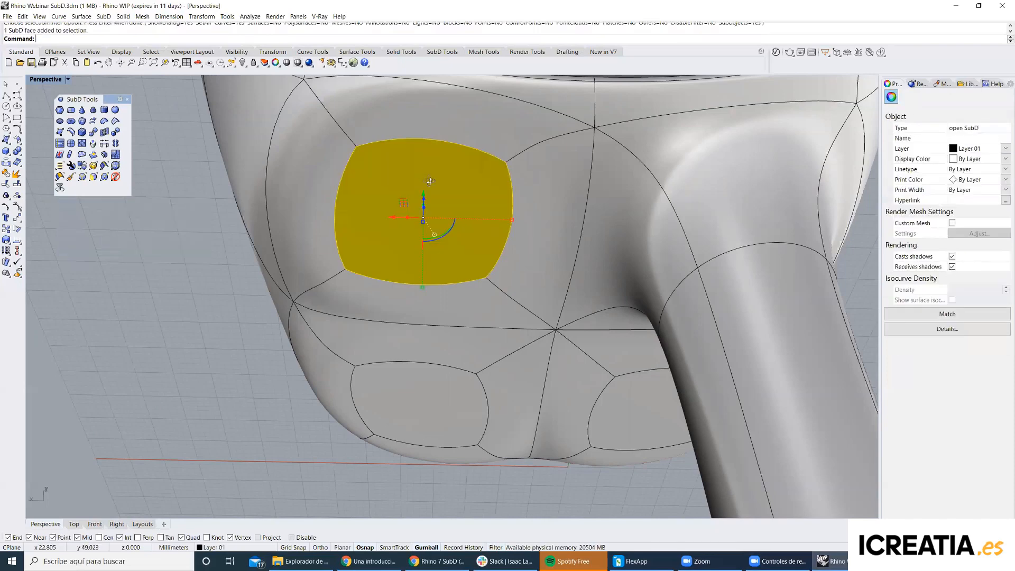
pyautogui.scroll(-5, 415, 196)
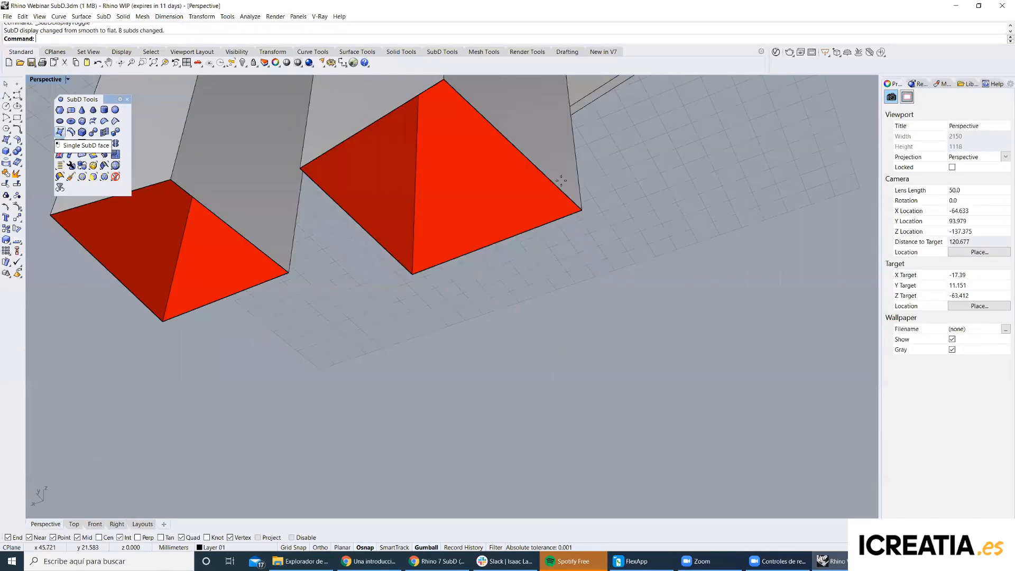
# Try closing one leg's open end with a single SubD face in flat display, and delete that face.
pyautogui.click(582, 211)
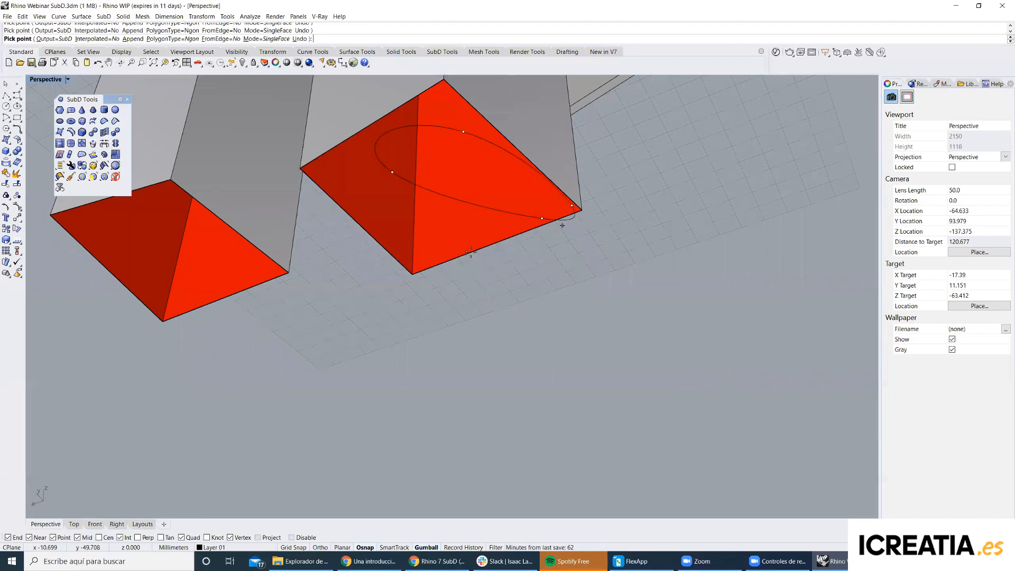
pyautogui.click(414, 275)
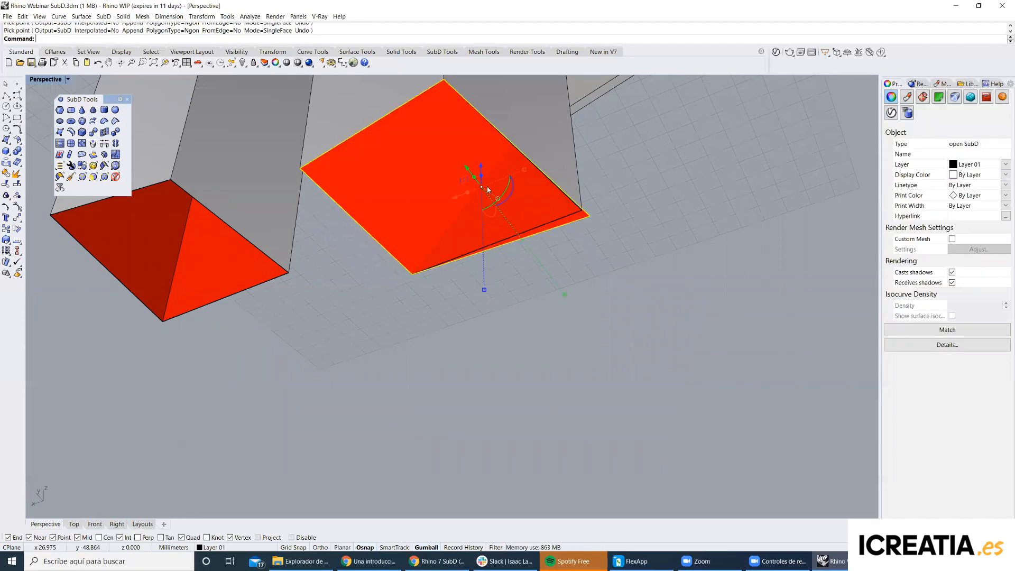
pyautogui.press('Escape')
pyautogui.moveTo(492, 198); pyautogui.dragTo(449, 211, button='right')
pyautogui.click(487, 232)
pyautogui.press('Delete')
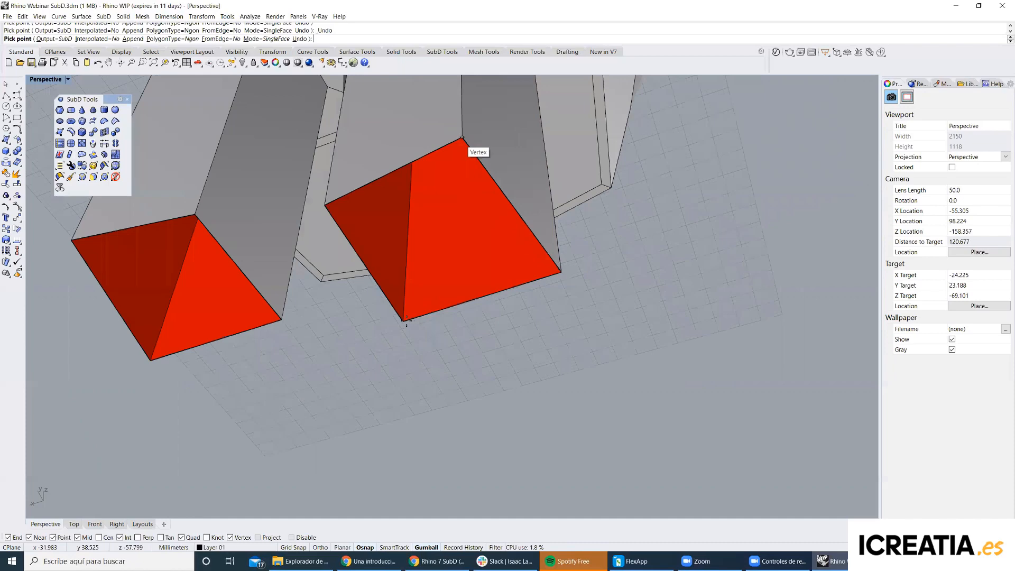
# Cap the leg's open end with a single SubD face snapped to its four corner vertices.
pyautogui.click(406, 322)
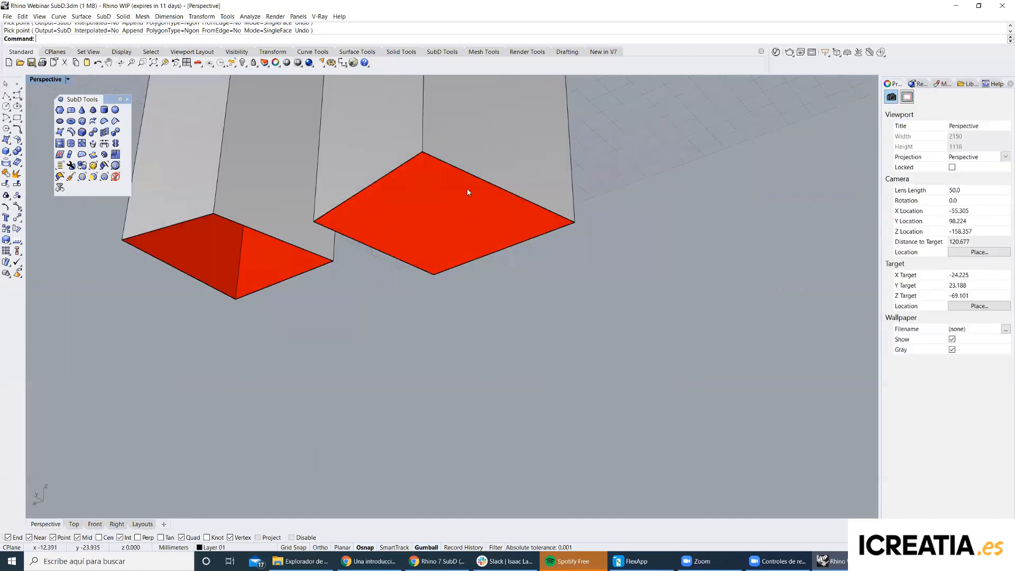
pyautogui.moveTo(469, 146); pyautogui.dragTo(471, 147, button='right')
pyautogui.click(472, 147)
pyautogui.keyDown('ctrl'); pyautogui.keyDown('shift'); pyautogui.click(468, 194); pyautogui.keyUp('shift'); pyautogui.keyUp('ctrl')
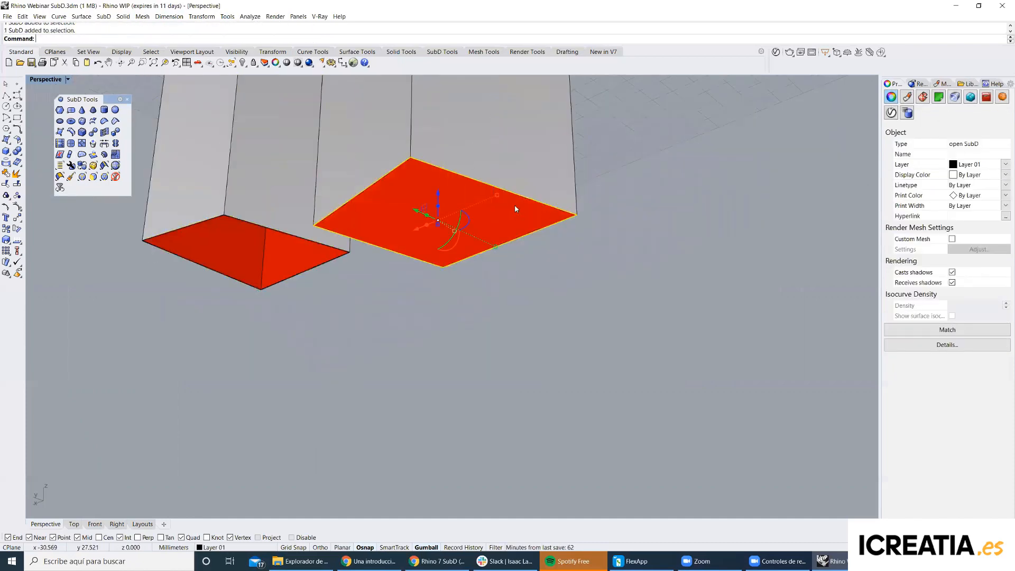
pyautogui.press('Escape')
pyautogui.keyDown('shift'); pyautogui.moveTo(444, 208); pyautogui.dragTo(387, 338, button='right'); pyautogui.keyUp('shift')
pyautogui.click(401, 163)
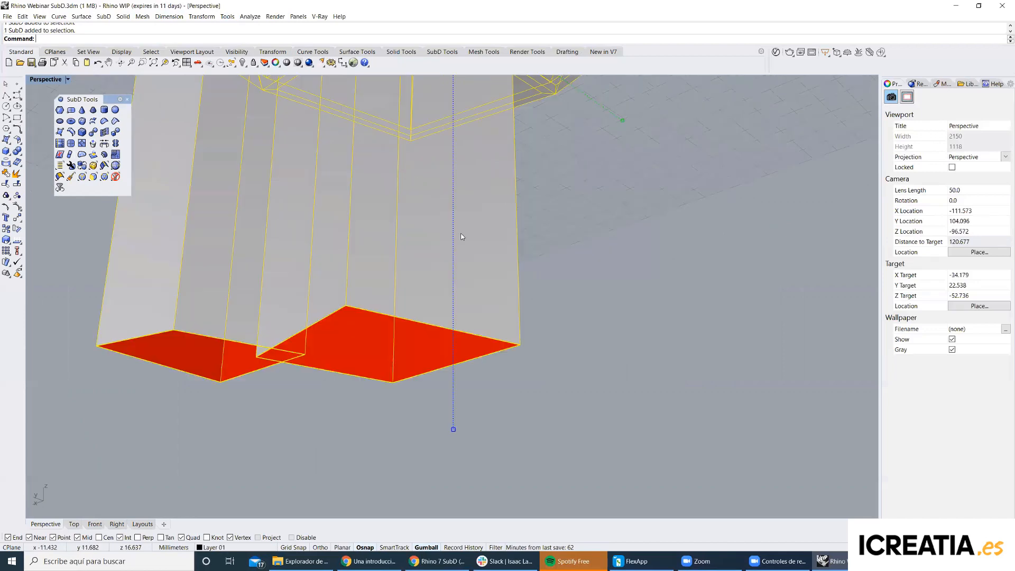
pyautogui.scroll(-4, 442, 247)
pyautogui.click(181, 256)
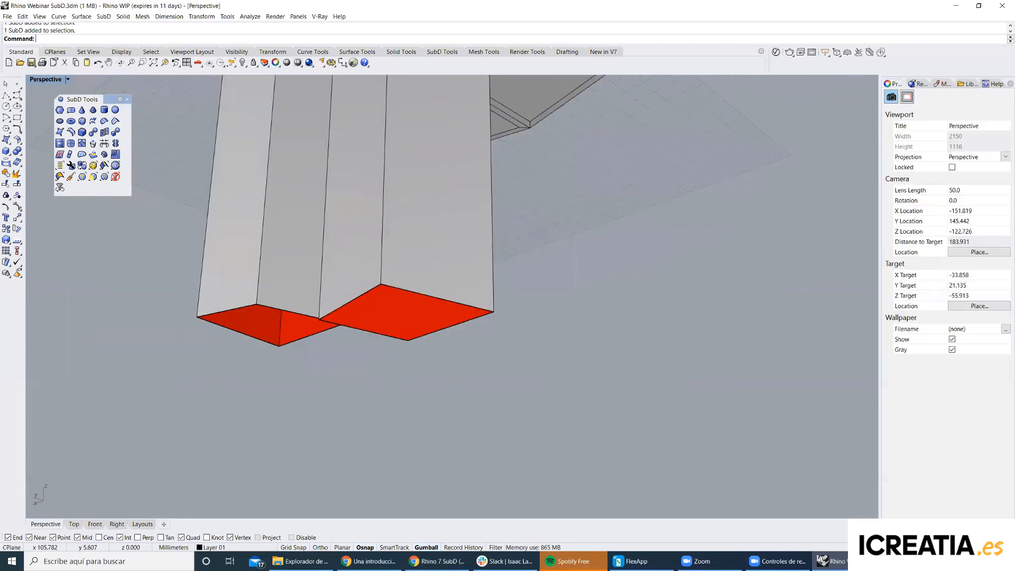
# Join the cap face to the shell with SubDJoinedEdges set to Crease, and switch to smooth display.
pyautogui.click(6, 173)
pyautogui.click(403, 314)
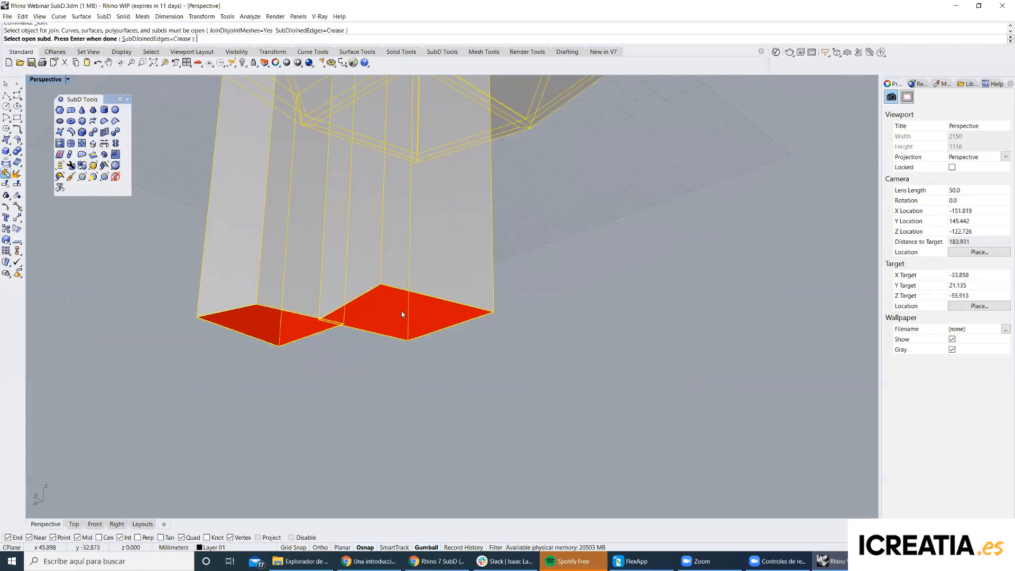
pyautogui.click(402, 314)
pyautogui.rightClick(451, 324)
pyautogui.press('Tab')
# Insert a full edge loop around the capped leg a short distance above its bottom edge.
pyautogui.moveTo(451, 324); pyautogui.dragTo(435, 226, button='right')
pyautogui.scroll(6, 374, 277)
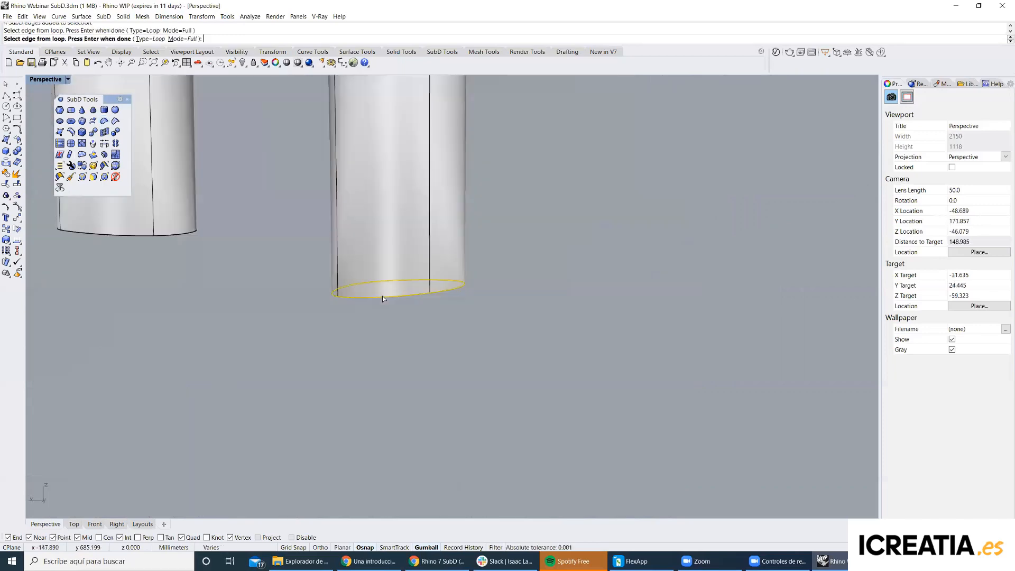
pyautogui.press('Return')
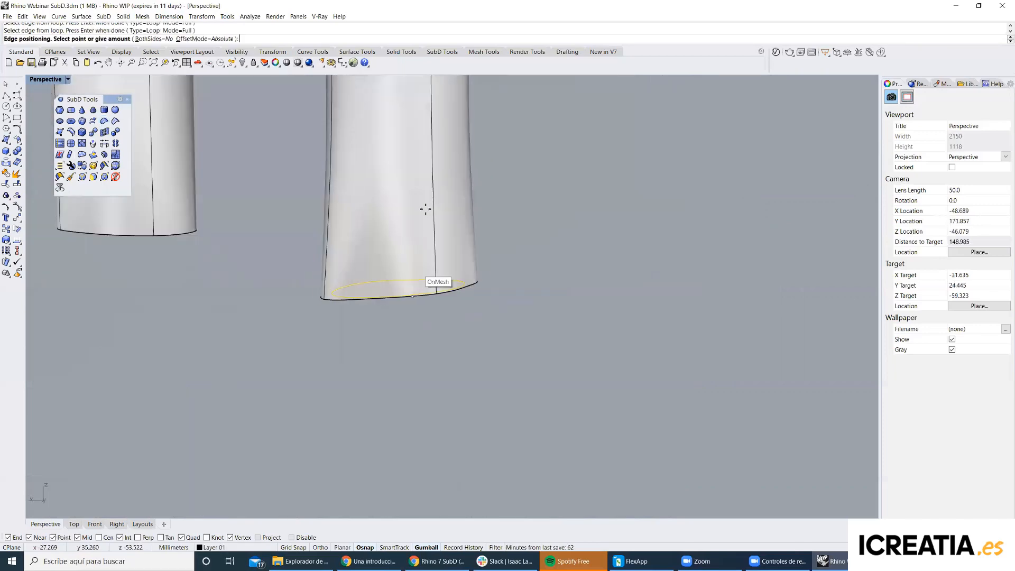
pyautogui.click(420, 234)
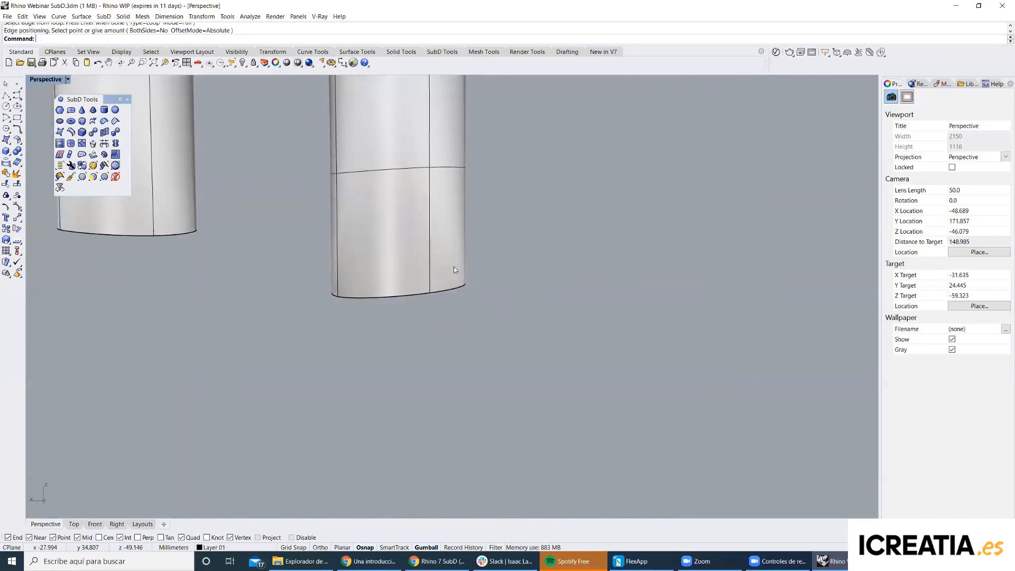
pyautogui.press('Tab')
pyautogui.moveTo(446, 277); pyautogui.dragTo(366, 218, button='right')
pyautogui.press('Tab')
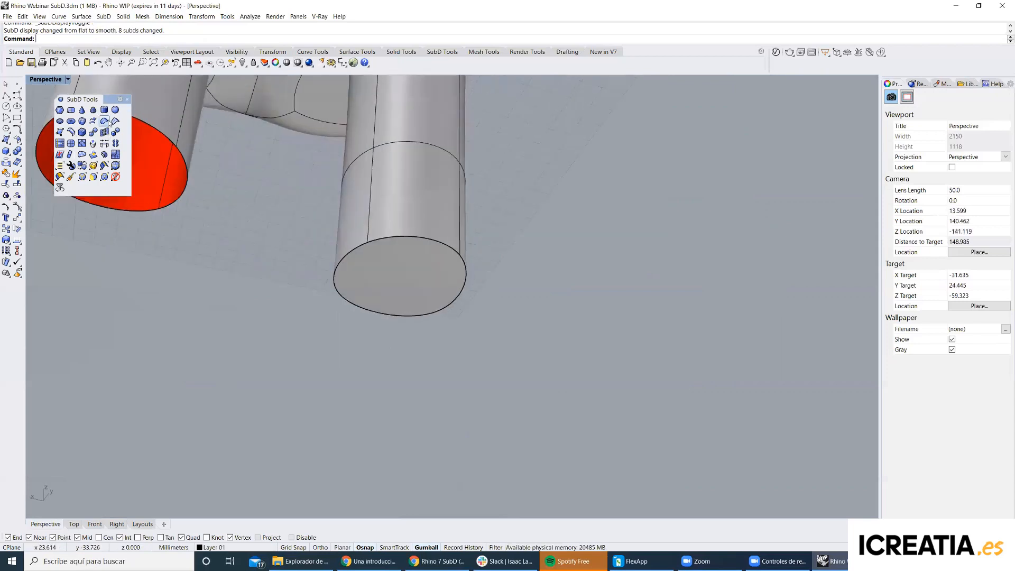
# Remove the crease from the edge around the capped leg's bottom face.
pyautogui.click(397, 236)
pyautogui.rightClick(396, 235)
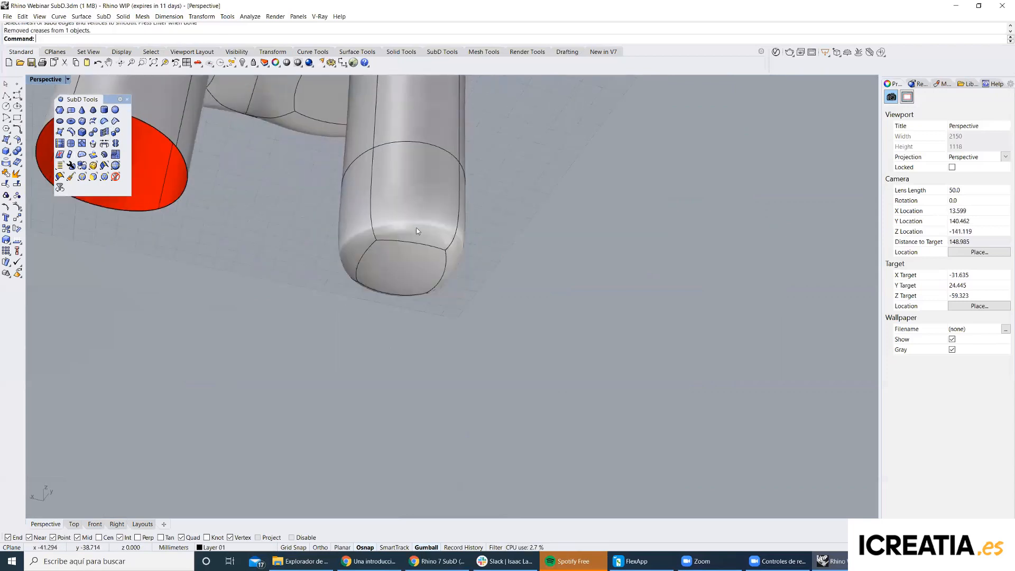
pyautogui.moveTo(373, 271); pyautogui.dragTo(399, 185, button='right')
# Slide the inserted edge loop down toward the leg's end and back up to vary the end rounding.
pyautogui.doubleClick(418, 172)
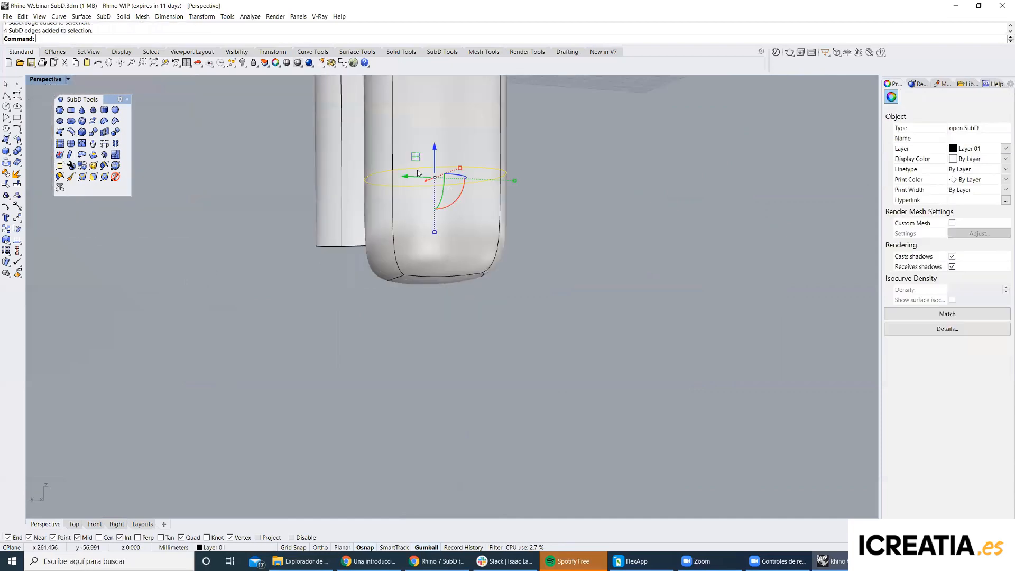
pyautogui.moveTo(433, 152); pyautogui.dragTo(423, 206)
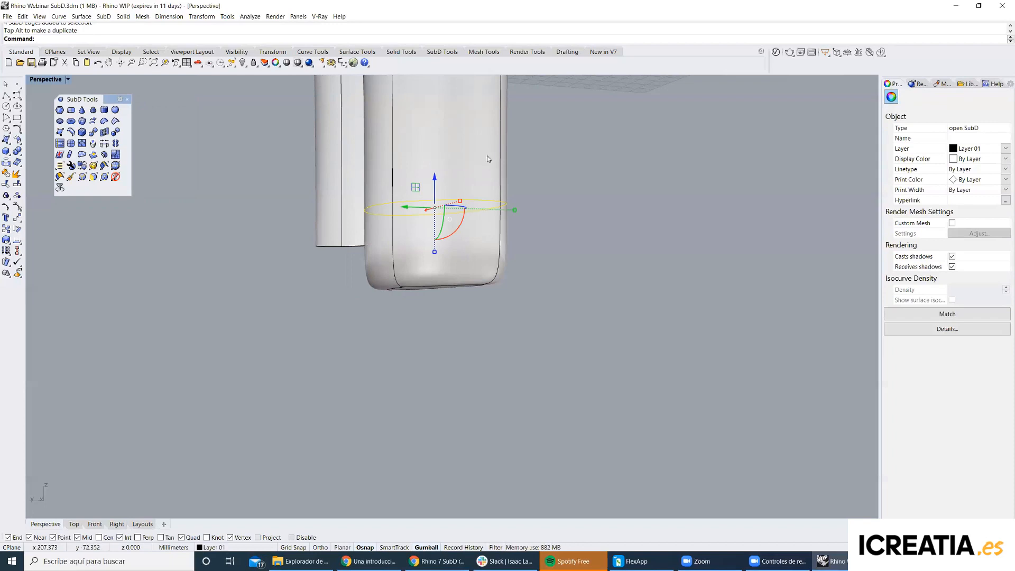
pyautogui.moveTo(435, 176)
pyautogui.mouseDown()
pyautogui.moveTo(436, 273)
pyautogui.moveTo(434, 182)
pyautogui.mouseUp()
pyautogui.press('Escape')
pyautogui.click(452, 174)
pyautogui.press('Escape')
# Reselect the inserted edge loop and shift it along the leg with the Gumball, examining the rounded end from several angles.
pyautogui.keyDown('ctrl'); pyautogui.keyDown('shift'); pyautogui.doubleClick(468, 176); pyautogui.keyUp('shift'); pyautogui.keyUp('ctrl')
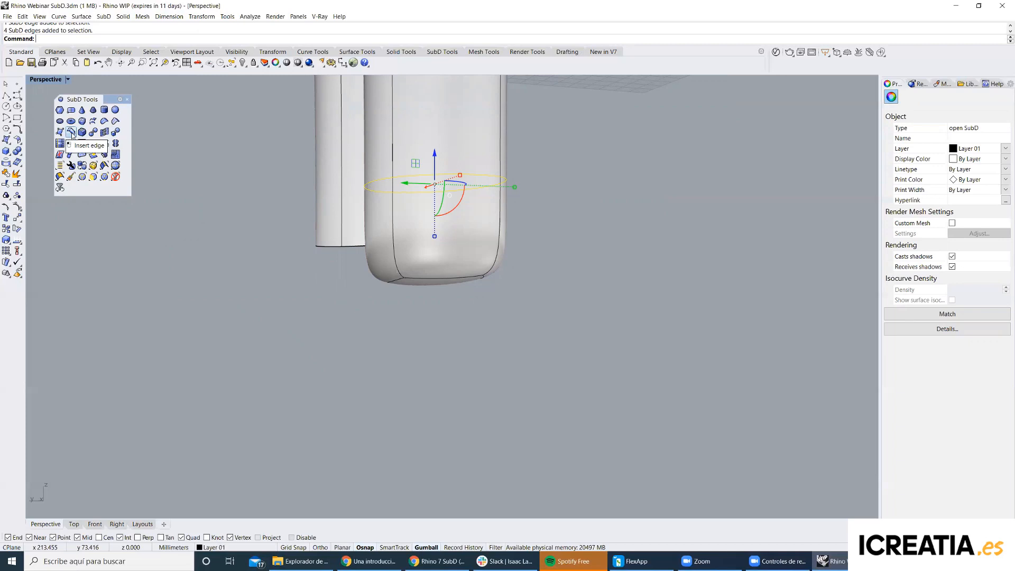
pyautogui.moveTo(435, 161)
pyautogui.mouseDown()
pyautogui.moveTo(438, 231)
pyautogui.moveTo(447, 169)
pyautogui.mouseUp()
pyautogui.scroll(6, 442, 257)
pyautogui.moveTo(442, 258); pyautogui.dragTo(552, 257, button='right')
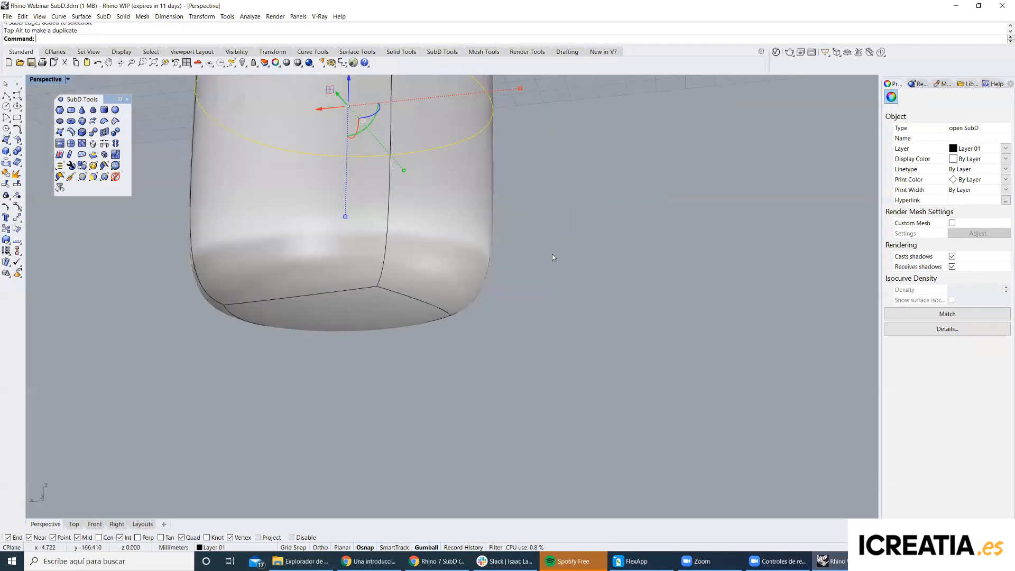
pyautogui.scroll(-8, 552, 255)
pyautogui.moveTo(459, 166); pyautogui.dragTo(480, 182)
pyautogui.scroll(7, 492, 266)
pyautogui.moveTo(491, 266); pyautogui.dragTo(404, 277, button='right')
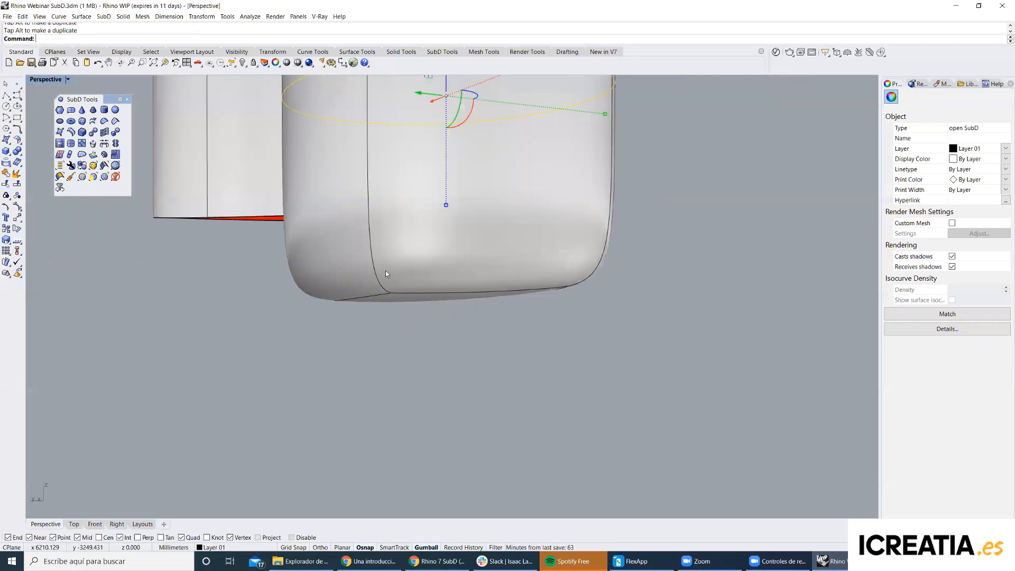
pyautogui.scroll(-4, 459, 238)
pyautogui.moveTo(450, 108)
pyautogui.mouseDown()
pyautogui.moveTo(449, 266)
pyautogui.moveTo(450, 99)
pyautogui.mouseUp()
pyautogui.click(572, 167)
# Insert a second edge loop just above the leg's bottom from the existing loop, and inspect the tighter rounding in smooth display.
pyautogui.doubleClick(487, 105)
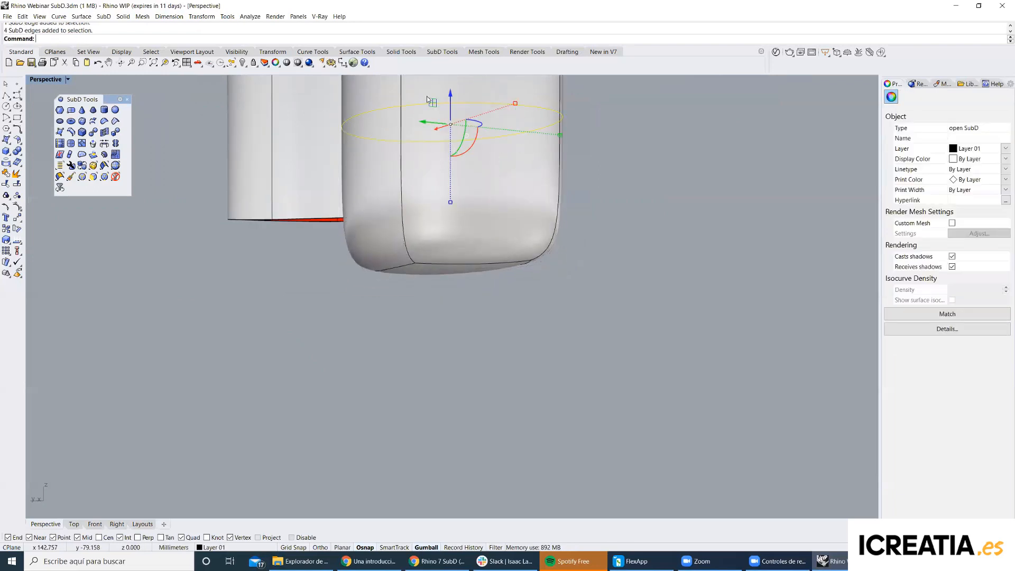
pyautogui.click(71, 132)
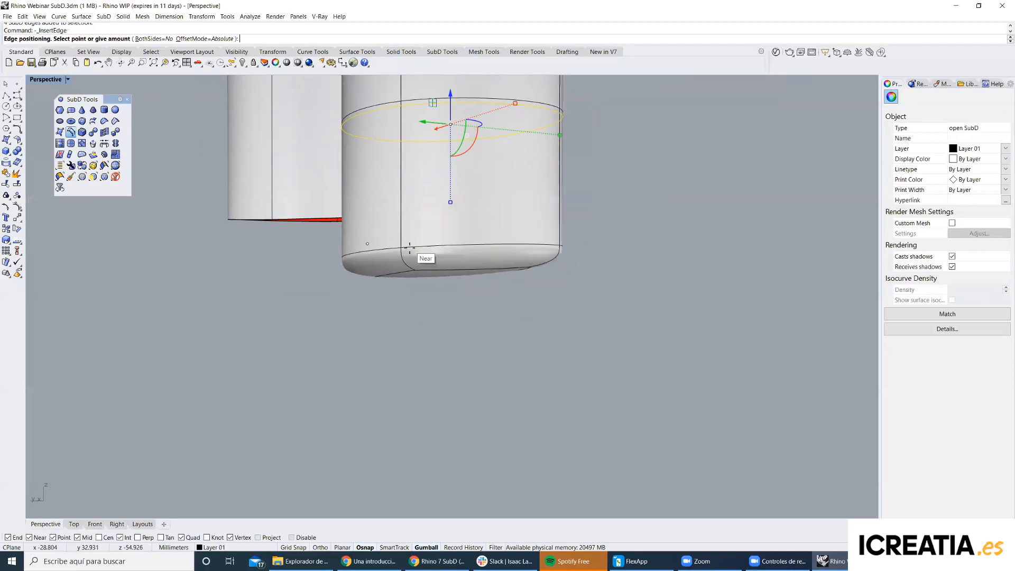
pyautogui.press('Tab')
pyautogui.click(382, 255)
pyautogui.press('Return')
pyautogui.press('Tab')
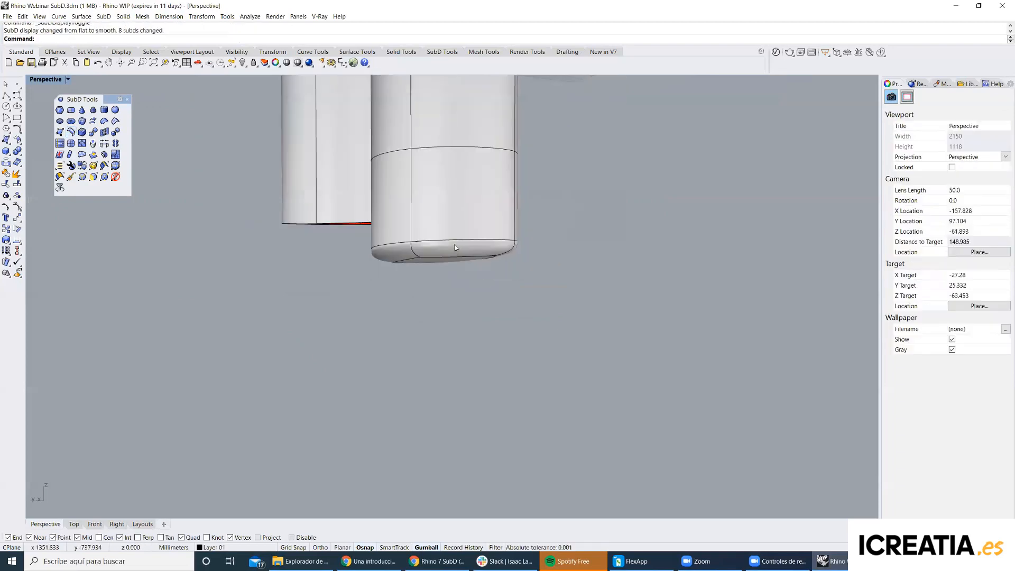
pyautogui.scroll(5, 456, 250)
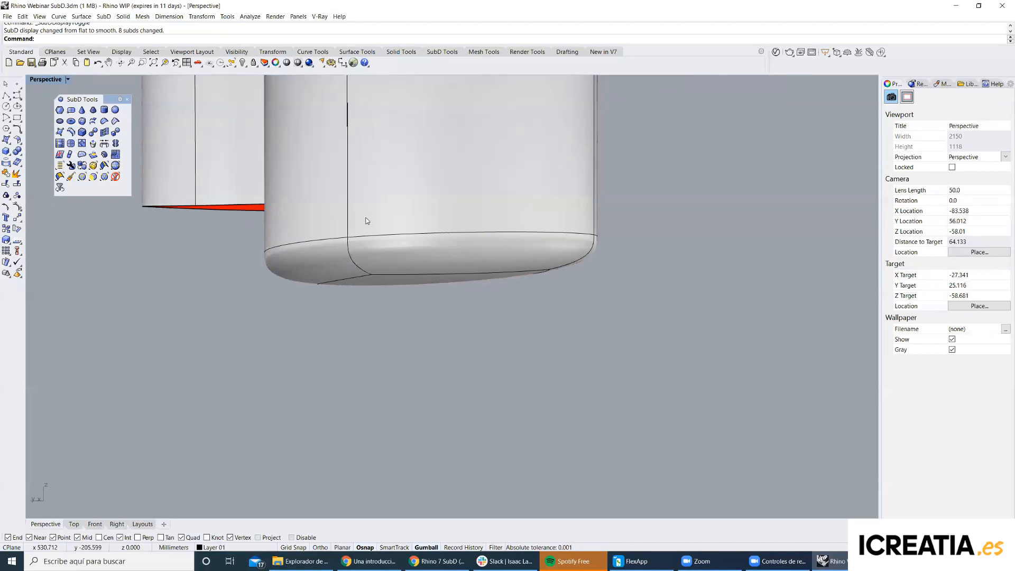
pyautogui.scroll(-4, 366, 219)
pyautogui.moveTo(366, 219); pyautogui.dragTo(356, 239, button='right')
pyautogui.scroll(2, 356, 241)
pyautogui.scroll(-4, 407, 236)
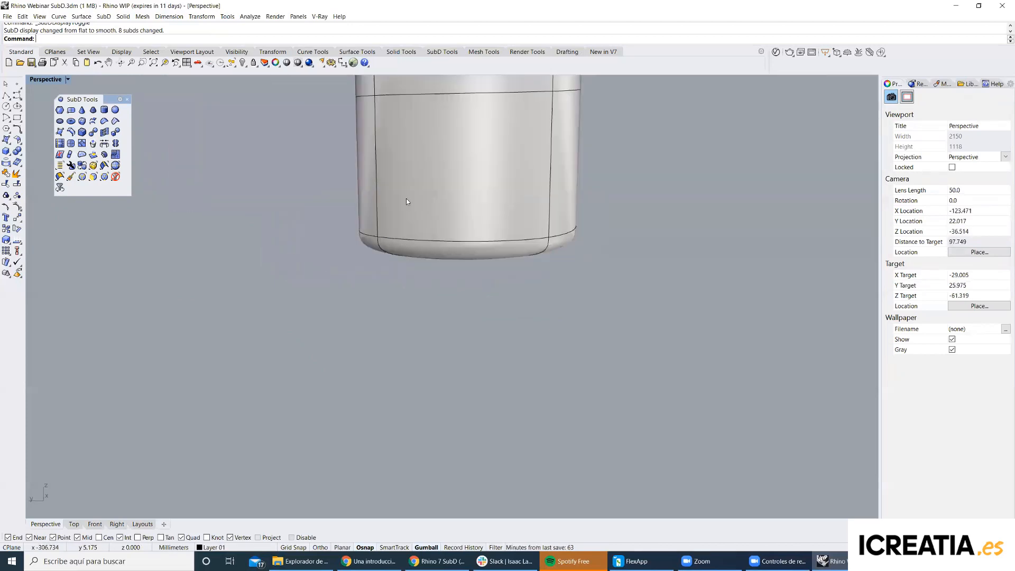
# Undo the second edge loop insertion and the latest Gumball moves of the first loop.
pyautogui.hotkey('ctrl', 'z')
pyautogui.hotkey('ctrl', 'z')
pyautogui.hotkey('ctrl', 'z')
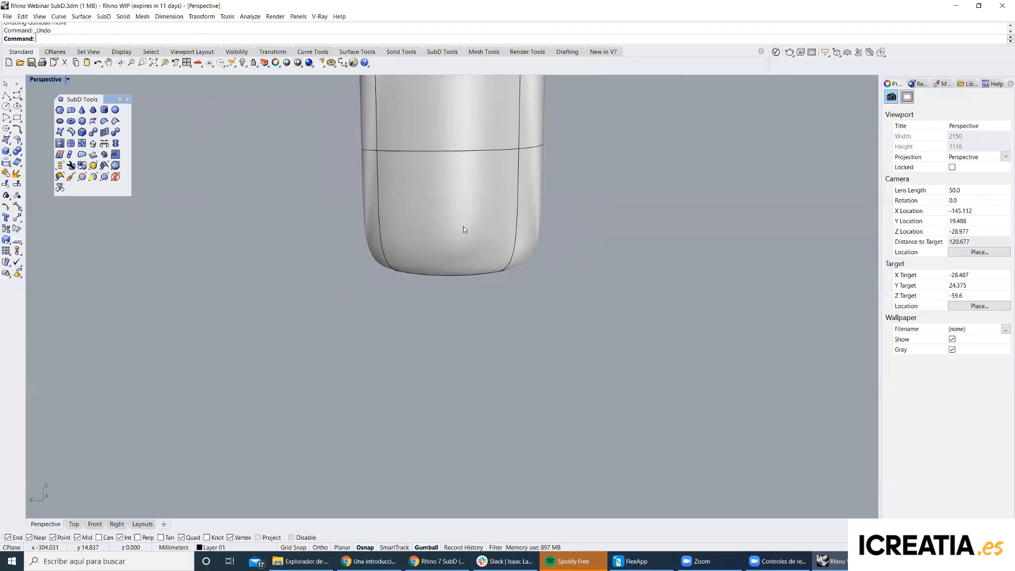
# Delete the remaining inserted edge loop near the leg's end and examine the leg's shape.
pyautogui.doubleClick(493, 148)
pyautogui.press('Delete')
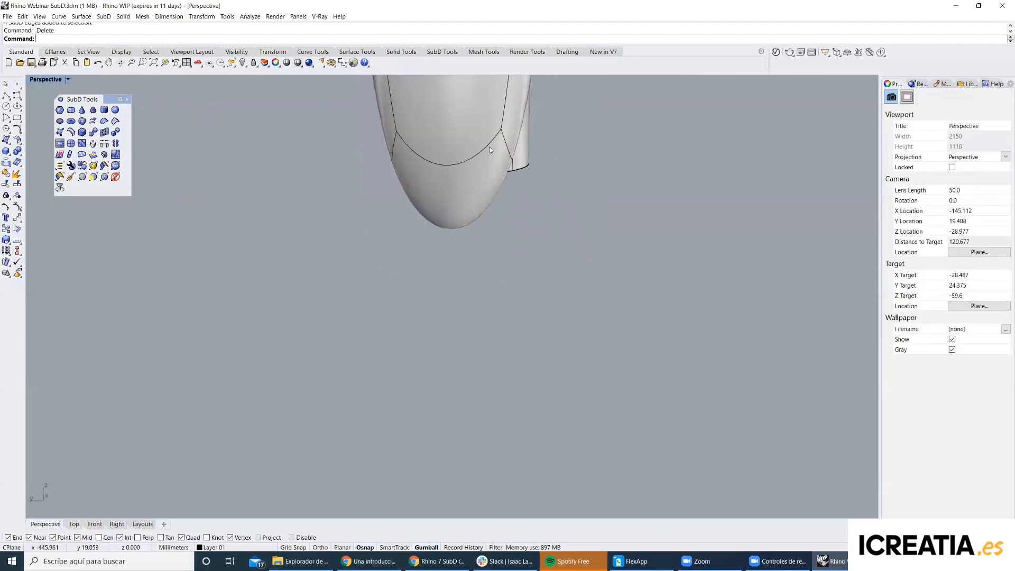
pyautogui.scroll(-3, 401, 180)
pyautogui.moveTo(401, 179); pyautogui.dragTo(393, 138, button='right')
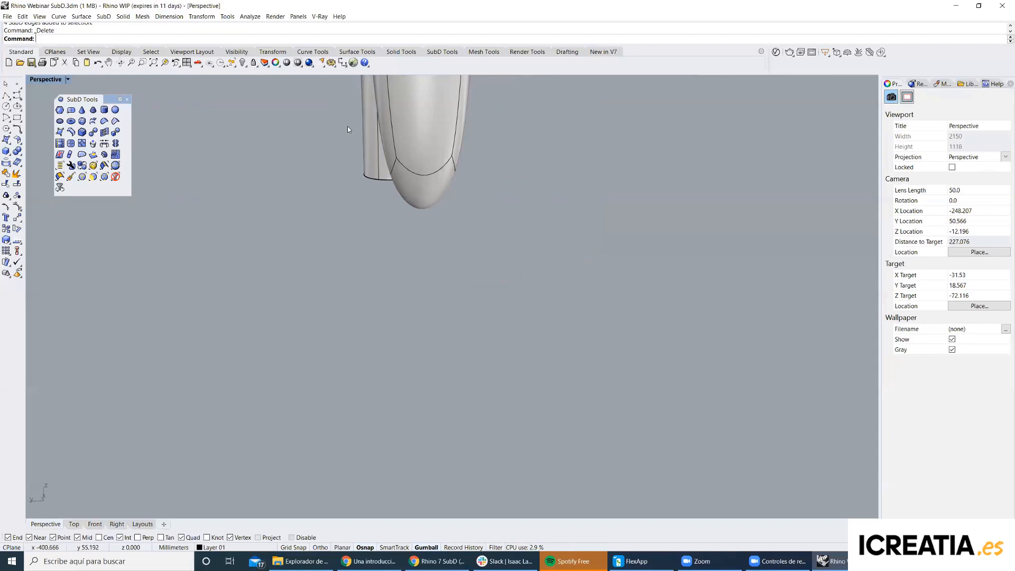
pyautogui.scroll(6, 390, 150)
pyautogui.moveTo(392, 150); pyautogui.dragTo(486, 215, button='right')
pyautogui.scroll(-5, 352, 203)
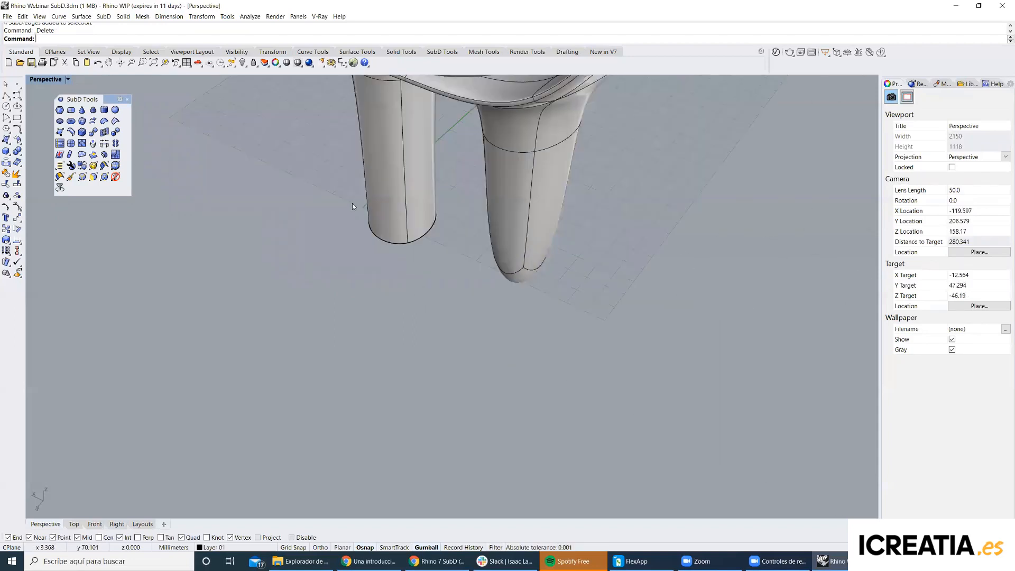
# Examine the chair shell's seat, rim and underside and both legs from several angles.
pyautogui.moveTo(376, 223); pyautogui.dragTo(419, 374, button='right')
pyautogui.scroll(4, 528, 258)
pyautogui.scroll(-3, 520, 185)
pyautogui.moveTo(520, 185); pyautogui.dragTo(521, 215, button='right')
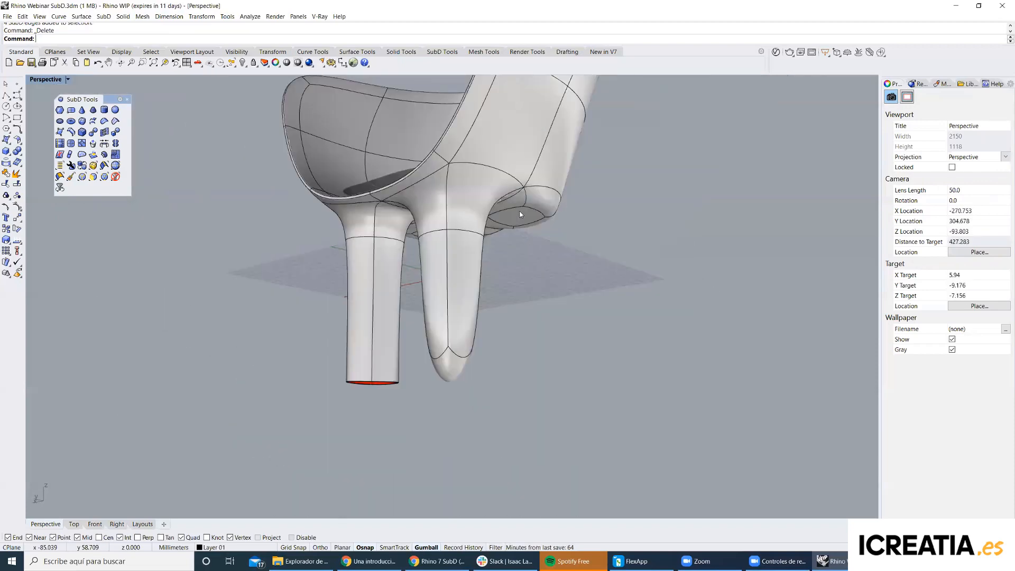
pyautogui.scroll(-5, 465, 238)
pyautogui.scroll(7, 470, 249)
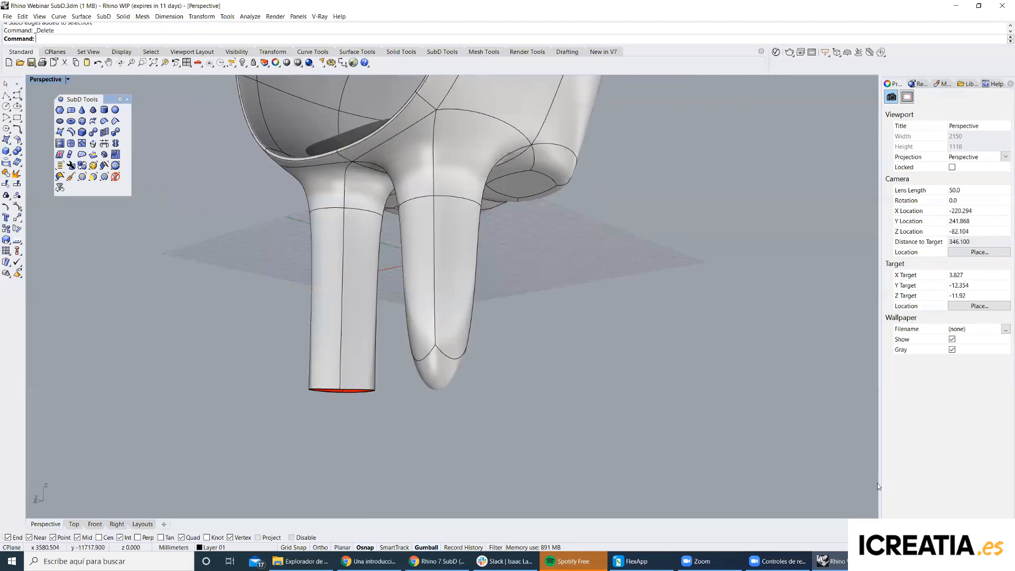
pyautogui.click(946, 561)
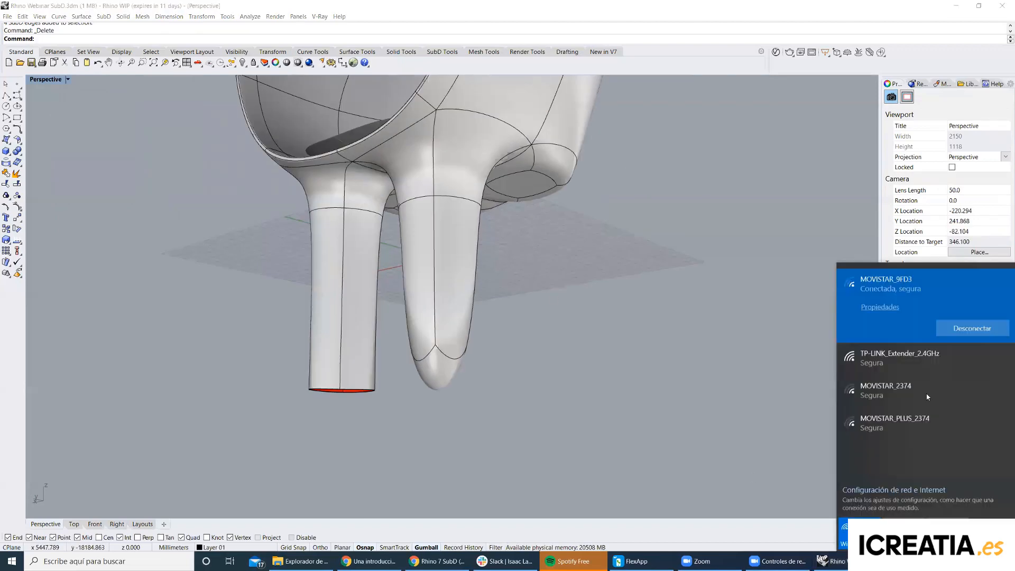
pyautogui.keyDown('shift'); pyautogui.moveTo(467, 241); pyautogui.dragTo(487, 325, button='right'); pyautogui.keyUp('shift')
pyautogui.moveTo(614, 227); pyautogui.dragTo(608, 402, button='right')
pyautogui.scroll(-2, 595, 406)
pyautogui.scroll(4, 595, 406)
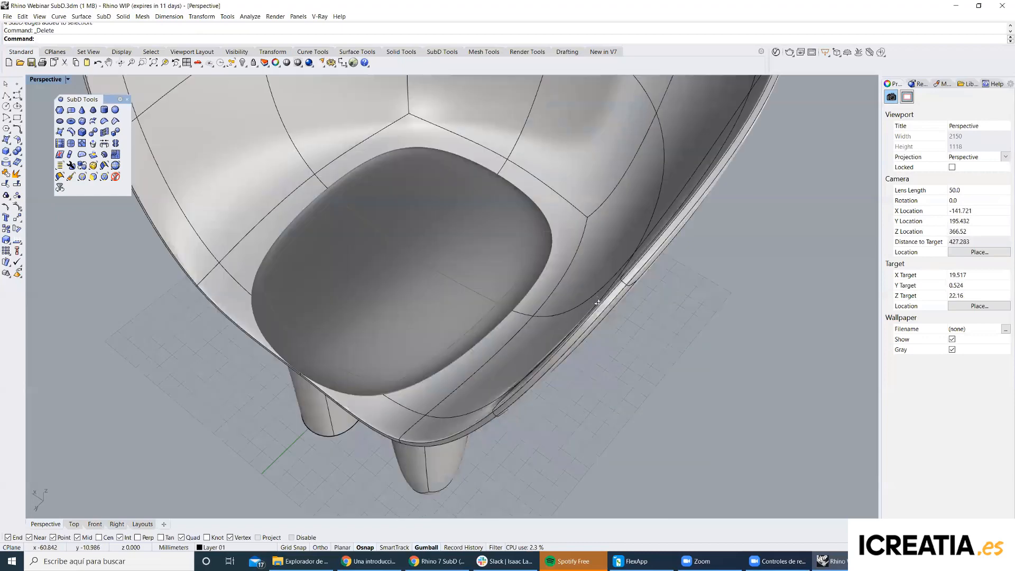
pyautogui.moveTo(585, 329); pyautogui.dragTo(619, 290, button='right')
pyautogui.scroll(-4, 619, 290)
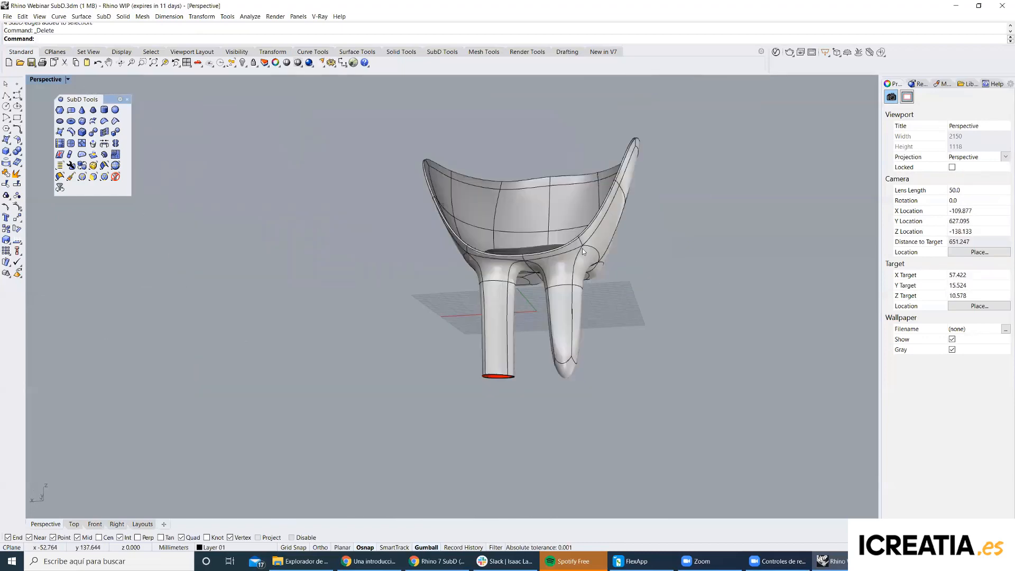
pyautogui.scroll(10, 582, 253)
pyautogui.moveTo(582, 200); pyautogui.dragTo(506, 264, button='right')
pyautogui.scroll(-8, 568, 169)
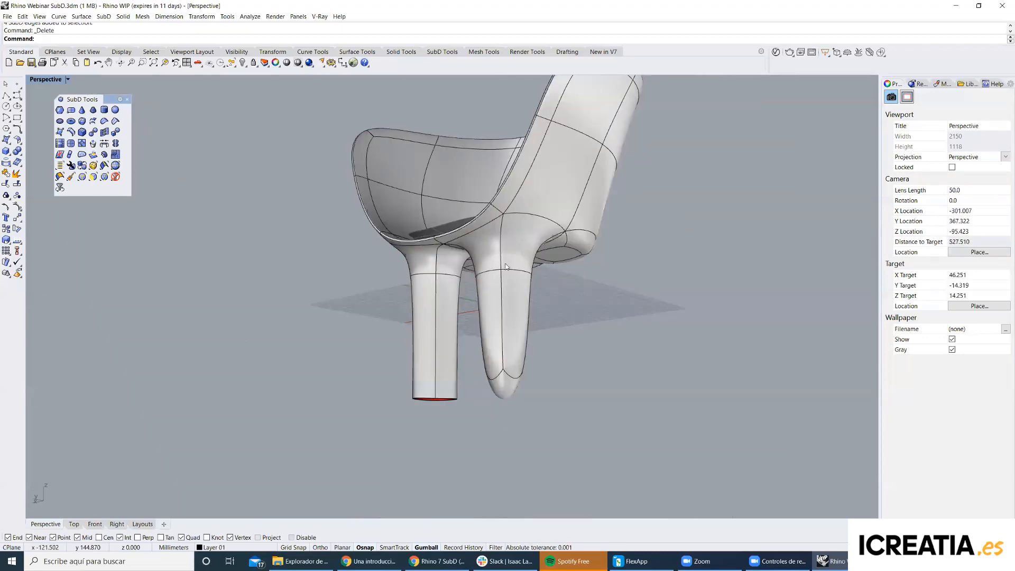
pyautogui.moveTo(439, 155); pyautogui.dragTo(524, 208, button='right')
# Duplicate the chair SubD with the Gumball, placing the copy beside the original along the X axis.
pyautogui.click(523, 207)
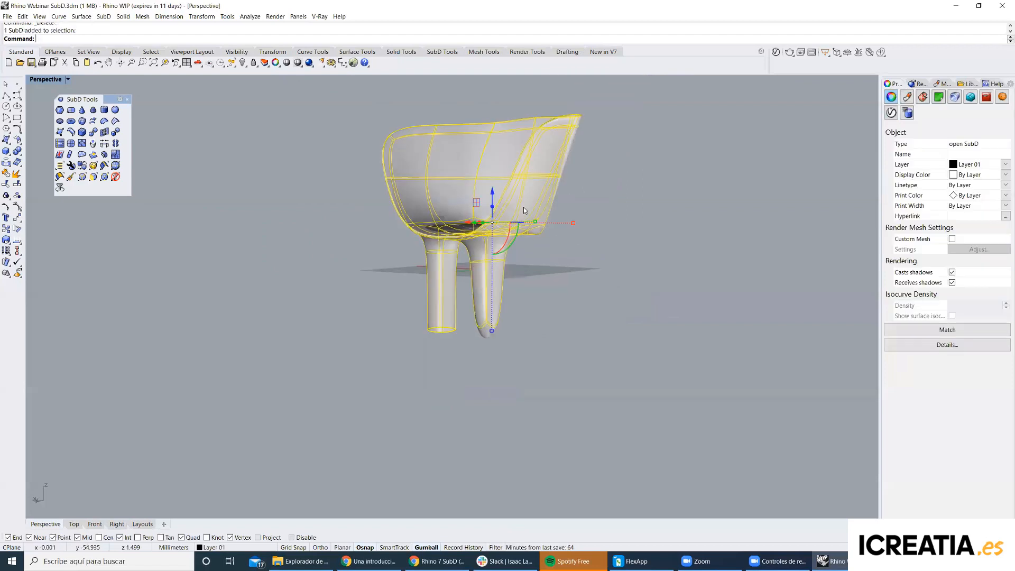
pyautogui.moveTo(594, 193); pyautogui.dragTo(403, 318, button='right')
pyautogui.click(443, 245)
pyautogui.click(447, 205)
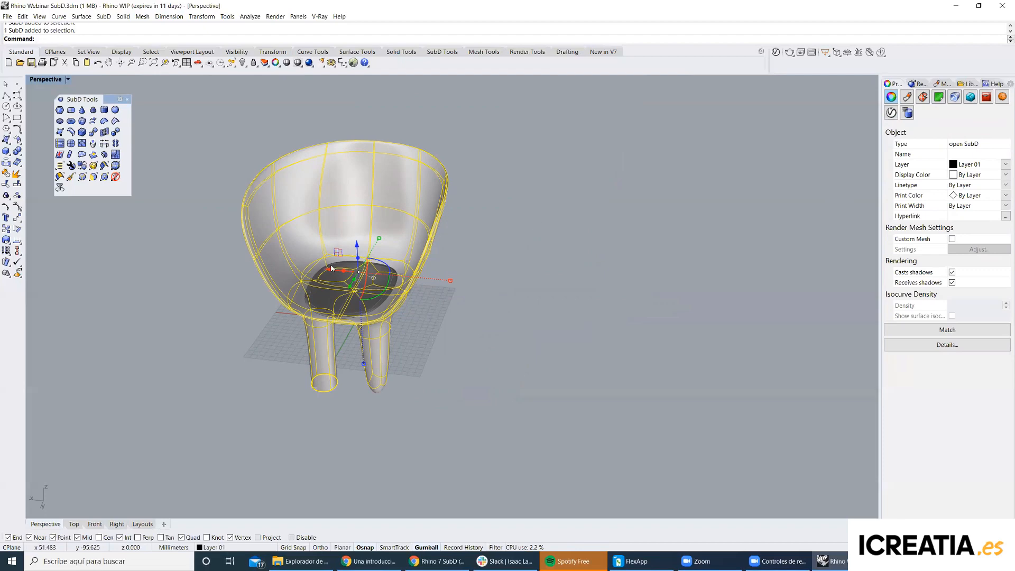
pyautogui.keyDown('alt'); pyautogui.moveTo(329, 273); pyautogui.dragTo(570, 290); pyautogui.keyUp('alt')
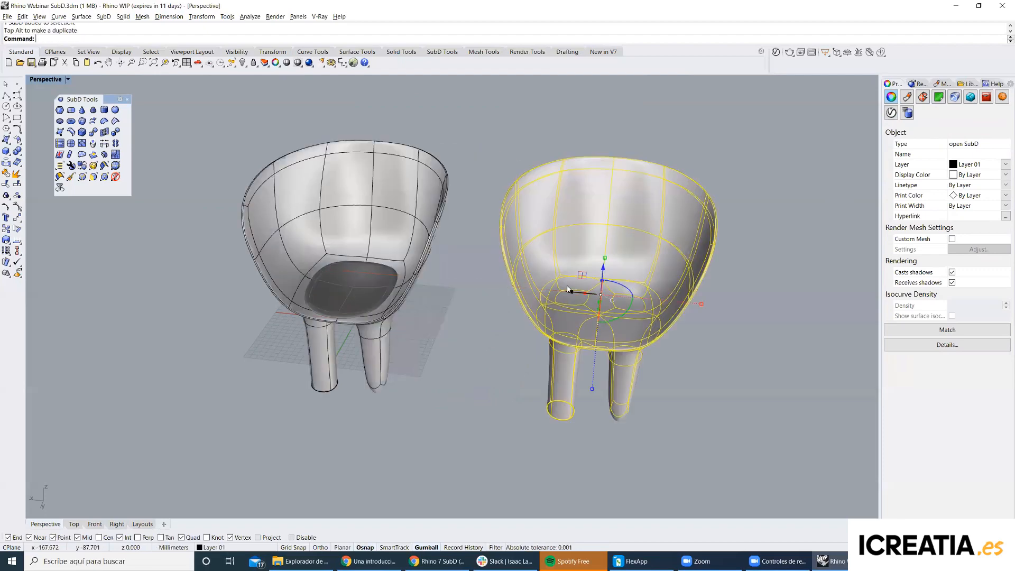
pyautogui.click(709, 291)
# Convert the duplicated chair SubD to NURBS with DeleteInputObjects set to Yes.
pyautogui.keyDown('shift'); pyautogui.moveTo(677, 263); pyautogui.dragTo(570, 232, button='right'); pyautogui.keyUp('shift')
pyautogui.click(570, 233)
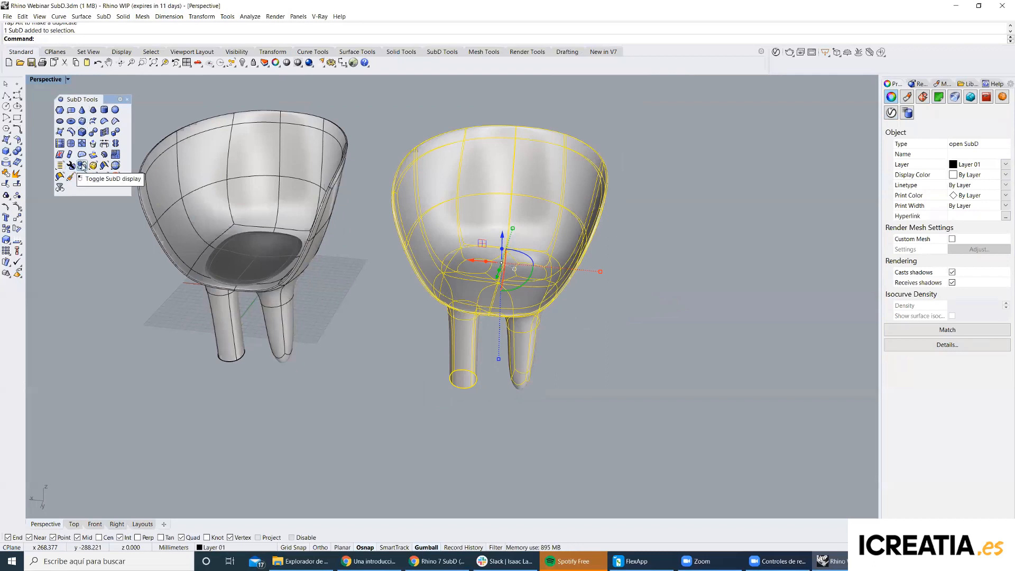
pyautogui.click(93, 133)
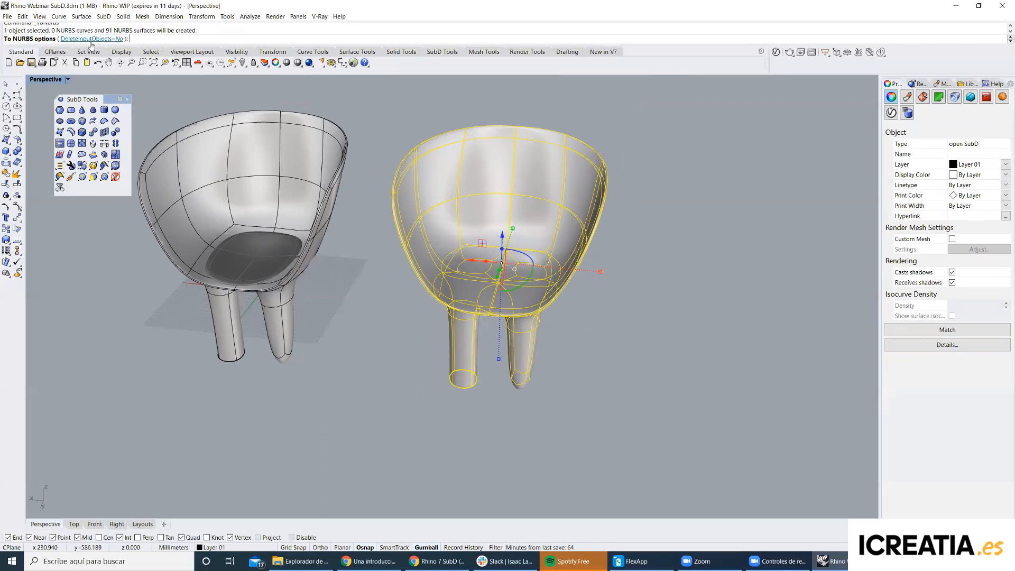
pyautogui.press('Return')
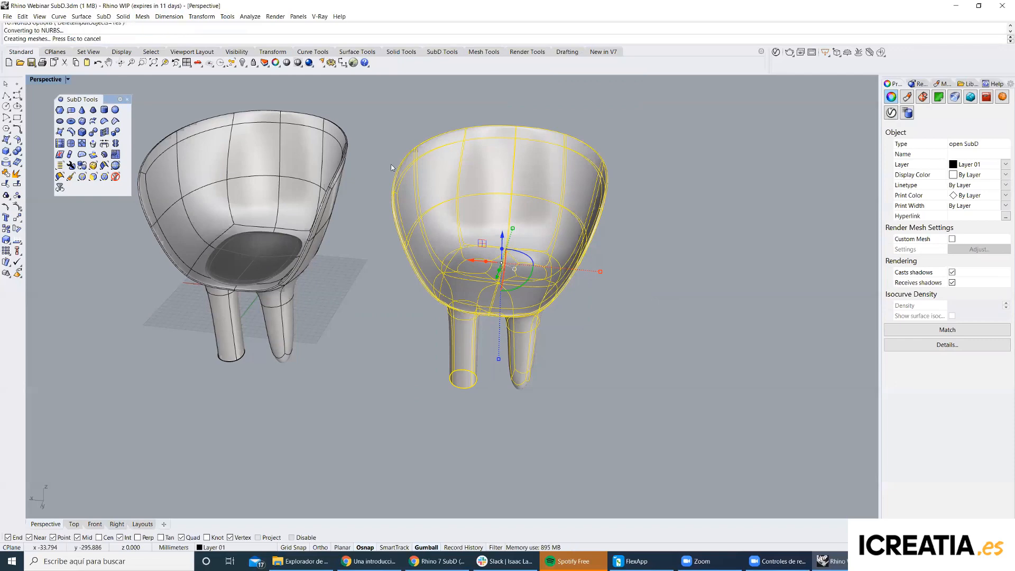
pyautogui.click(630, 237)
# Inspect the NURBS copy's surface edges, seat corners and legs, checking its object type in the properties.
pyautogui.scroll(10, 581, 265)
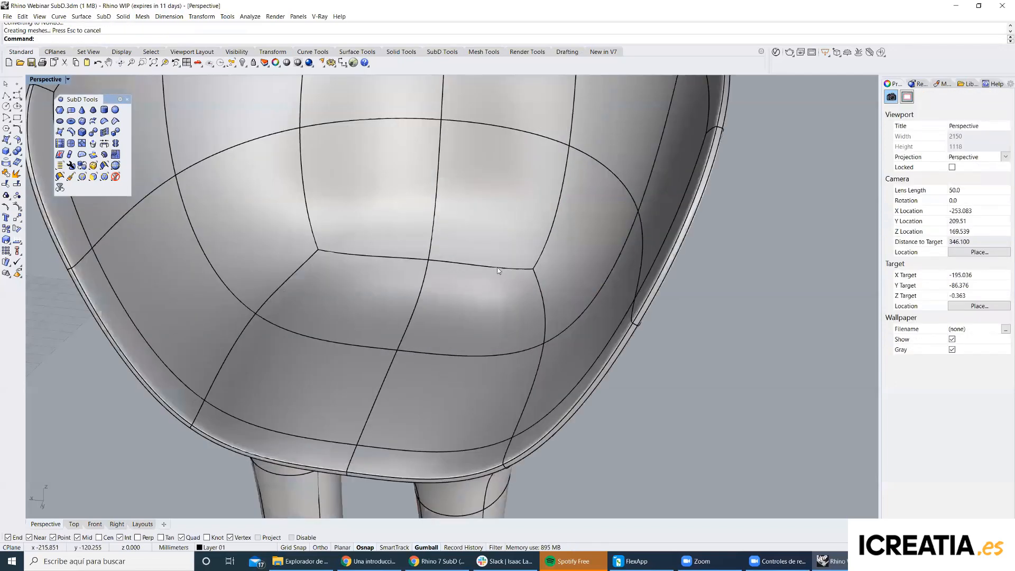
pyautogui.click(534, 297)
pyautogui.scroll(-10, 462, 234)
pyautogui.click(594, 287)
pyautogui.moveTo(508, 244); pyautogui.dragTo(415, 231, button='right')
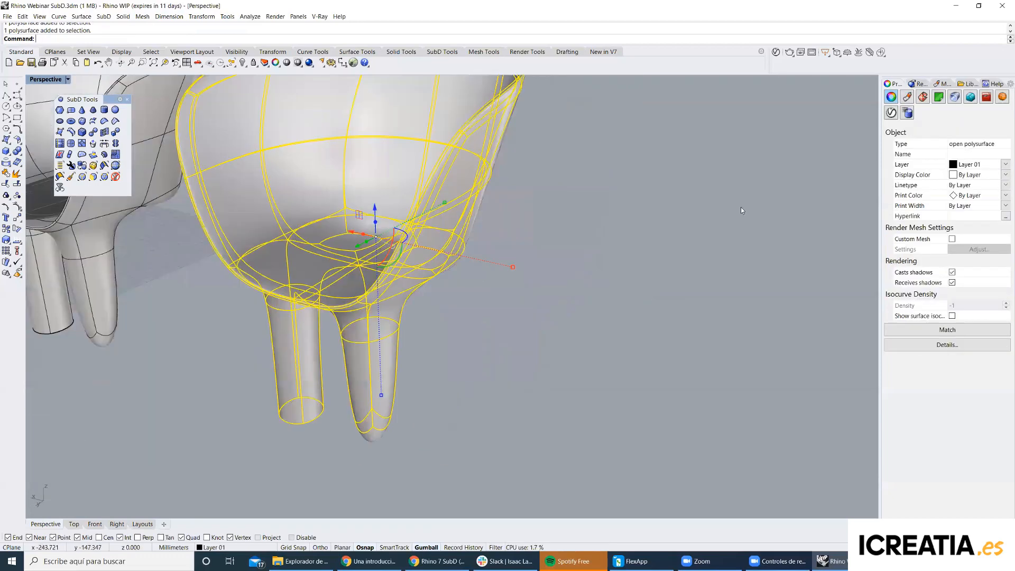
pyautogui.click(476, 299)
pyautogui.keyDown('shift'); pyautogui.moveTo(476, 299); pyautogui.dragTo(529, 198, button='right'); pyautogui.keyUp('shift')
pyautogui.scroll(6, 527, 182)
pyautogui.moveTo(465, 170); pyautogui.dragTo(616, 313, button='right')
pyautogui.click(517, 273)
pyautogui.scroll(-5, 517, 272)
pyautogui.click(604, 240)
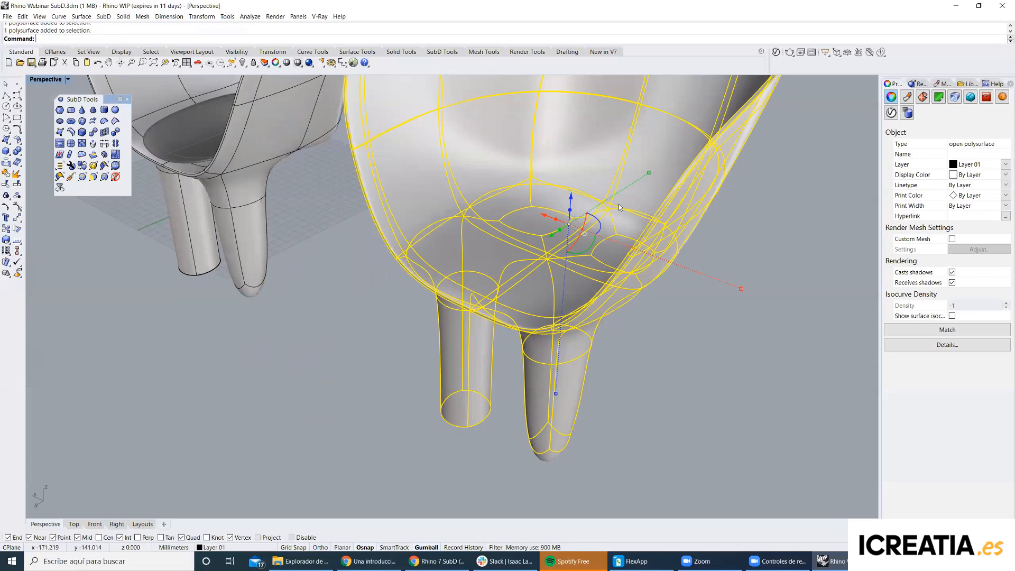
pyautogui.scroll(-3, 578, 197)
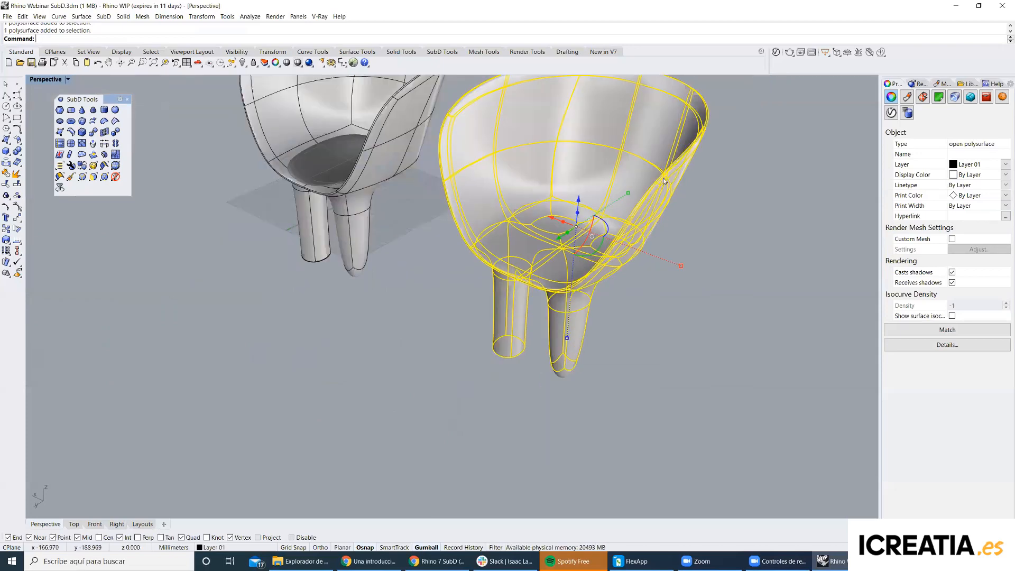
pyautogui.scroll(-4, 703, 168)
pyautogui.click(702, 168)
pyautogui.scroll(8, 635, 168)
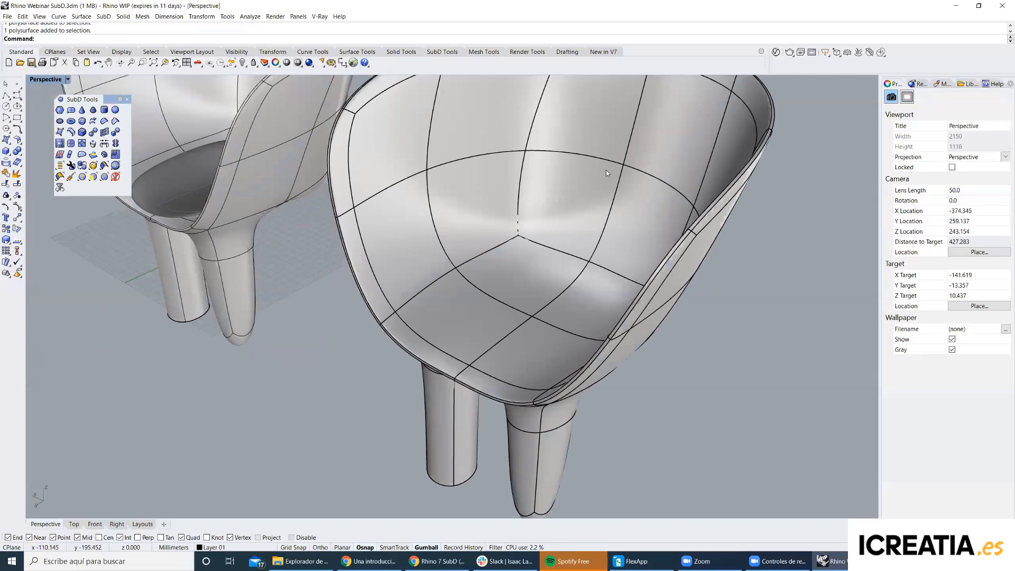
pyautogui.scroll(-4, 507, 184)
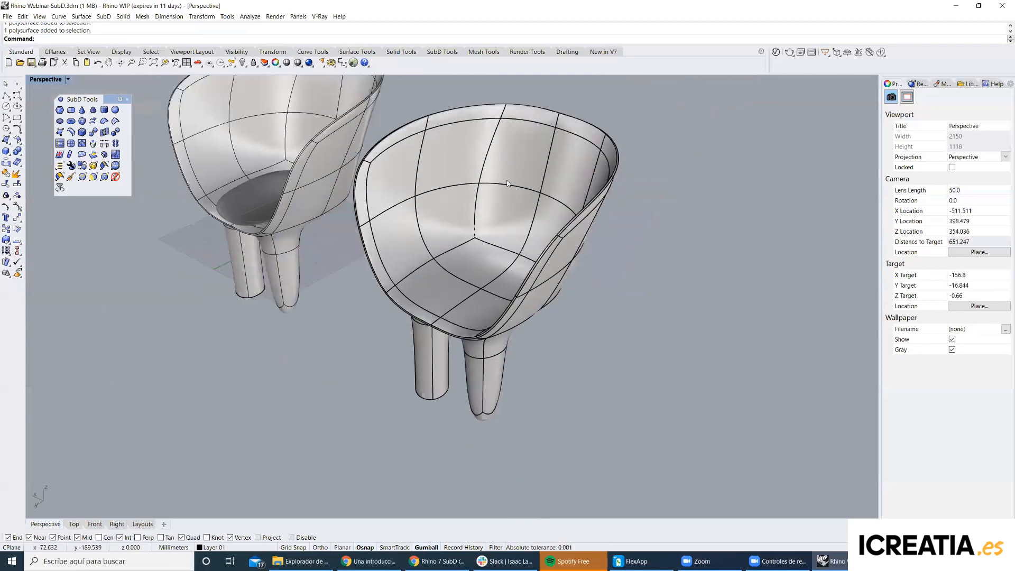
pyautogui.scroll(5, 459, 181)
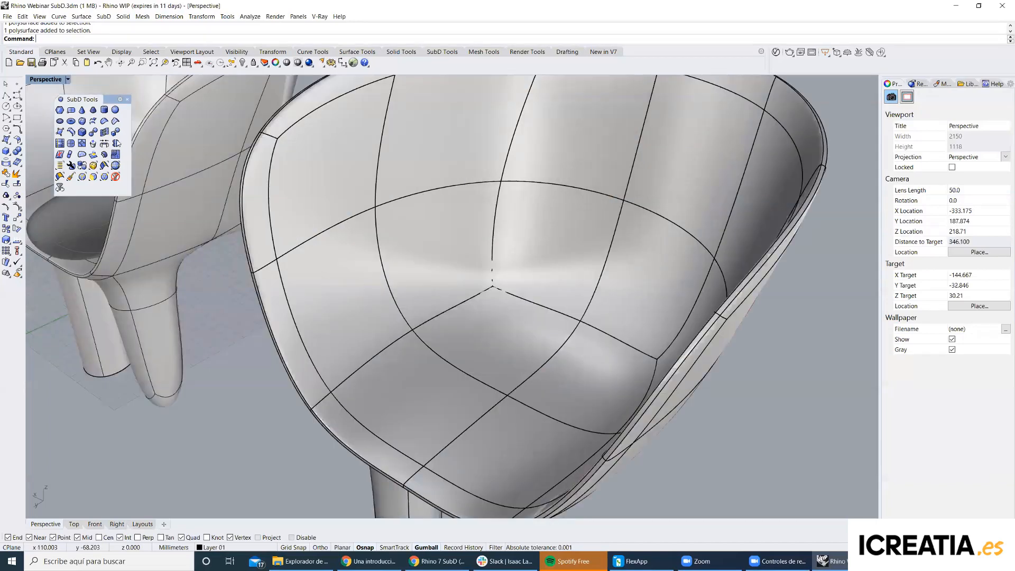
# Run a draft angle analysis on the NURBS copy and view its colour display from the side.
pyautogui.click(21, 245)
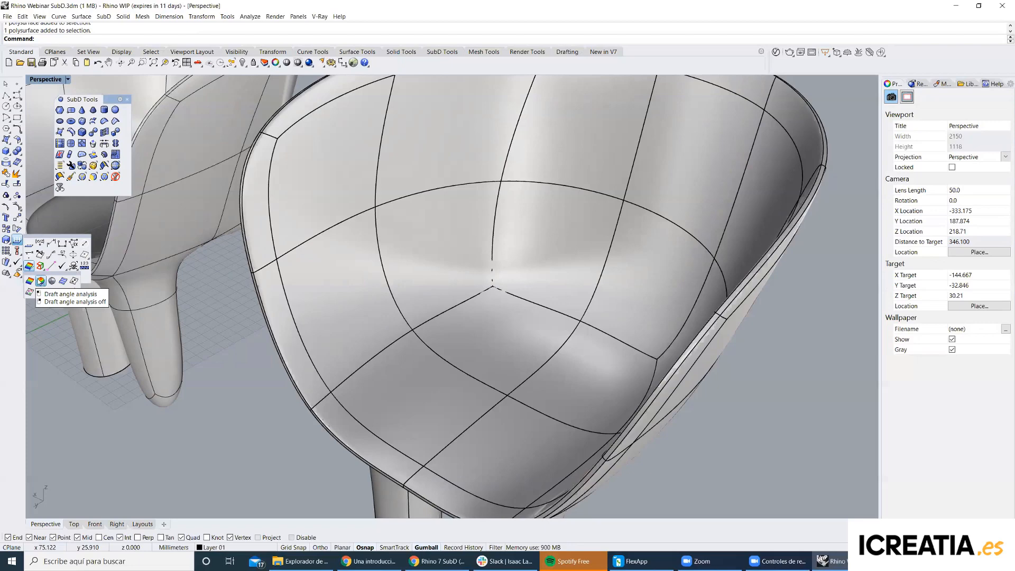
pyautogui.click(40, 281)
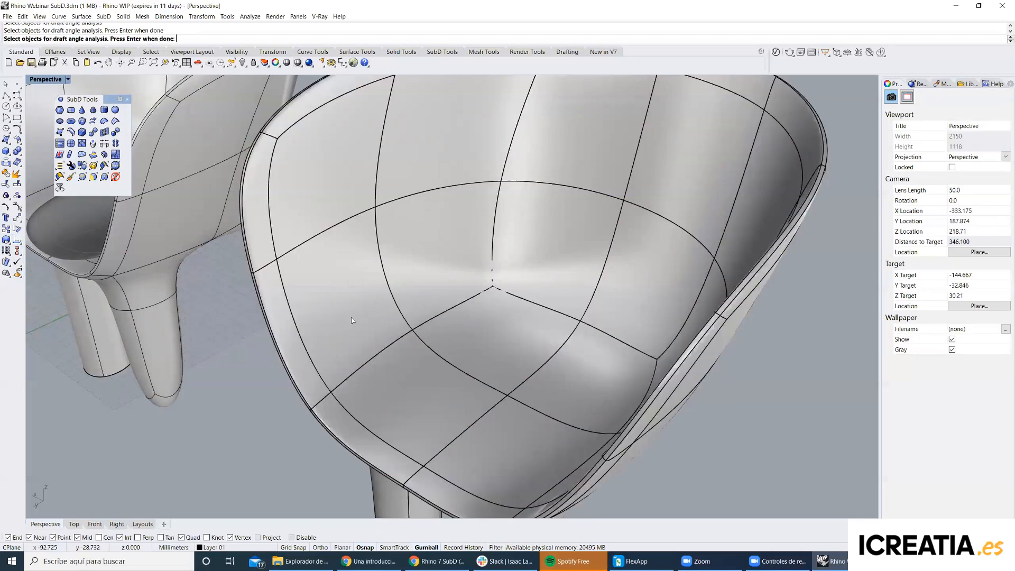
pyautogui.click(353, 321)
pyautogui.press('Return')
pyautogui.moveTo(420, 326); pyautogui.dragTo(601, 315, button='right')
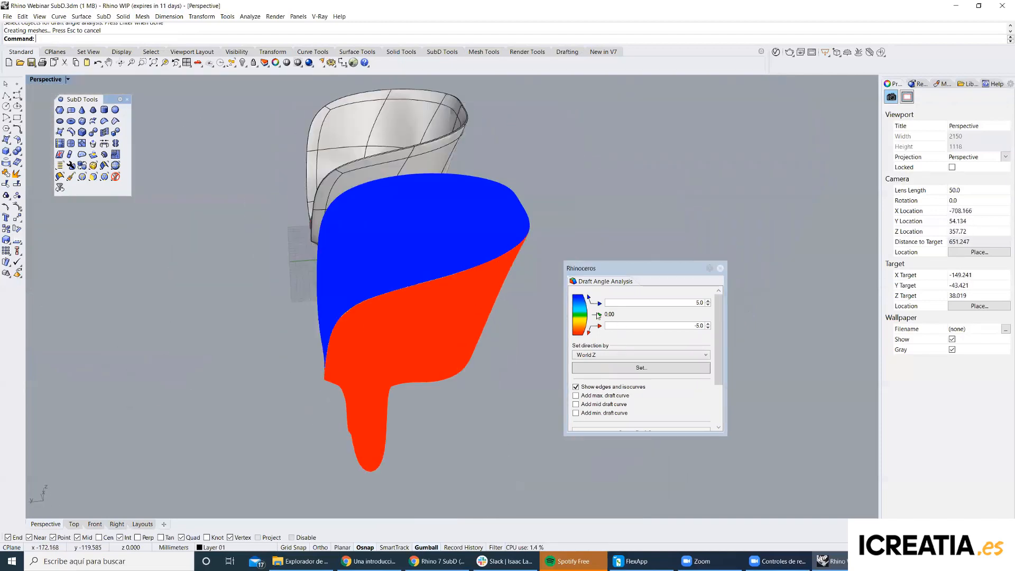
# Set the draft angle analysis limits to 1.0 and -1.0 and inspect the colours on the straight leg.
pyautogui.click(708, 306)
pyautogui.click(708, 305)
pyautogui.click(708, 305)
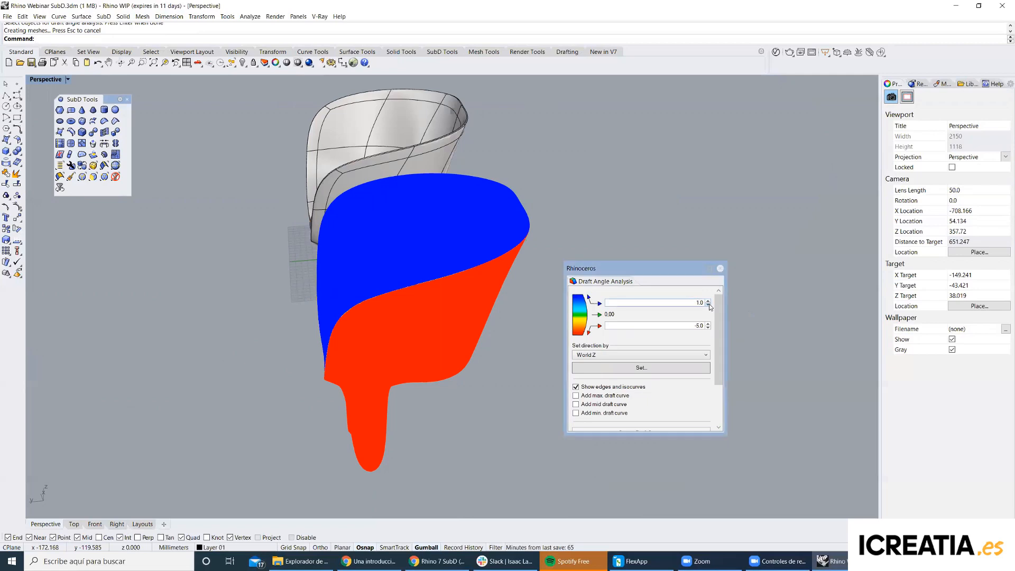
pyautogui.click(708, 328)
pyautogui.click(708, 324)
pyautogui.click(709, 324)
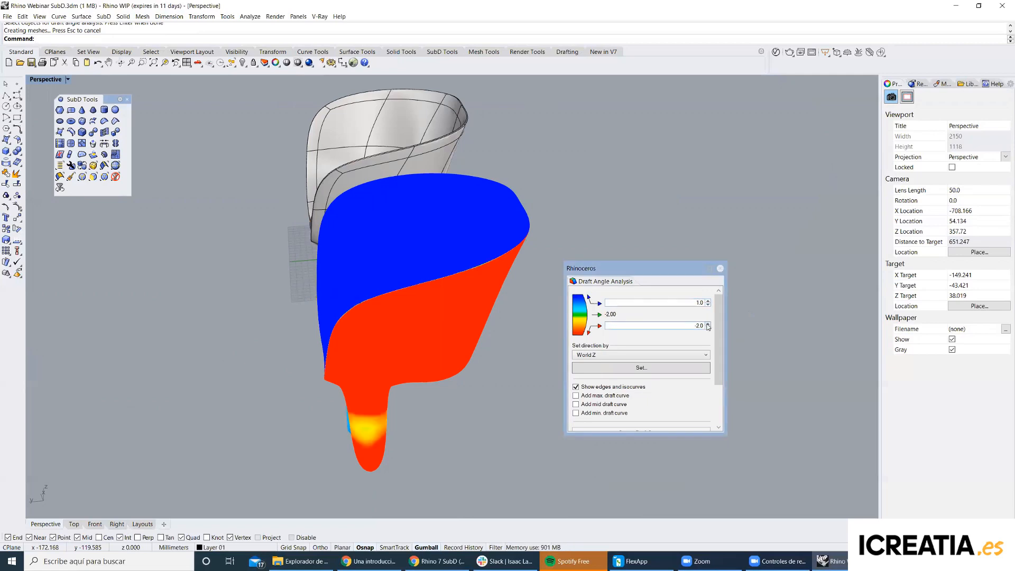
pyautogui.moveTo(423, 344); pyautogui.dragTo(401, 326, button='right')
pyautogui.scroll(10, 508, 401)
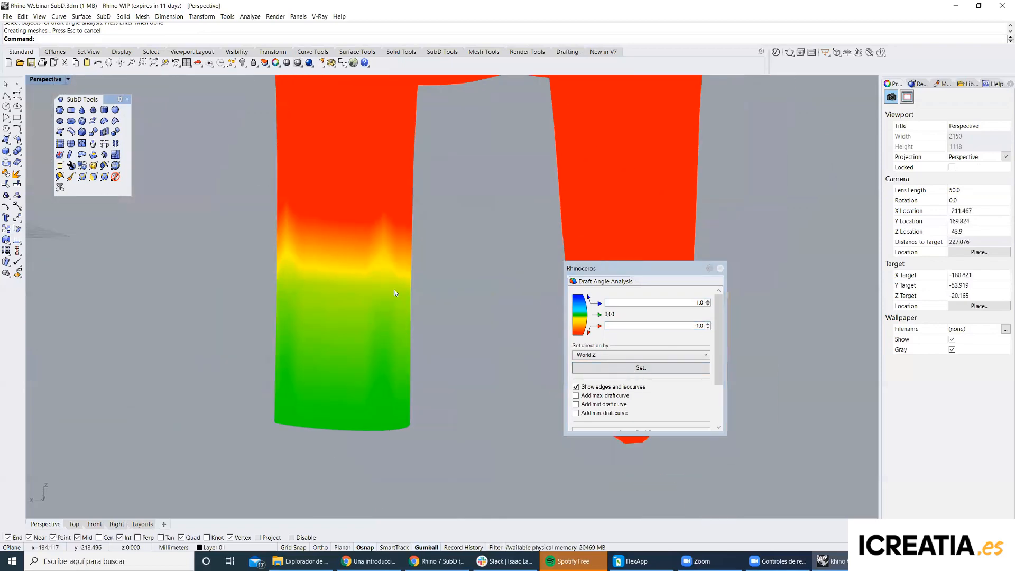
pyautogui.scroll(-6, 384, 255)
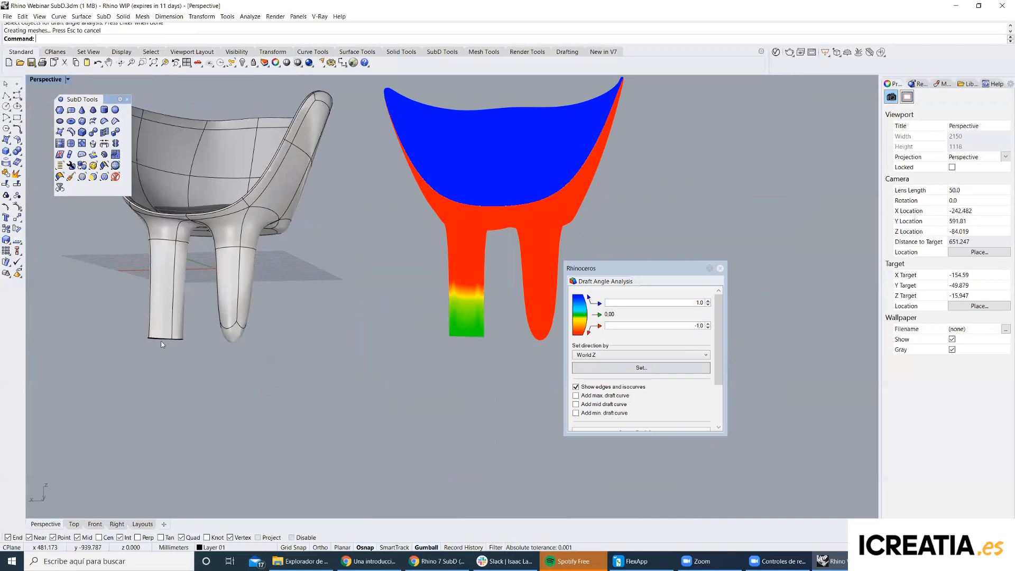
pyautogui.scroll(6, 161, 345)
pyautogui.keyDown('ctrl'); pyautogui.keyDown('shift'); pyautogui.doubleClick(198, 436); pyautogui.keyUp('shift'); pyautogui.keyUp('ctrl')
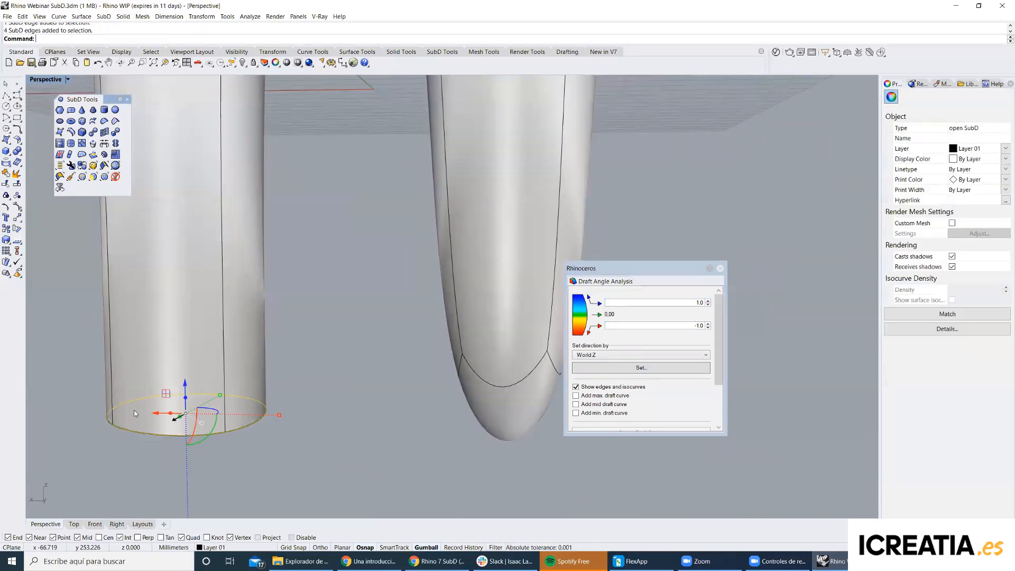
pyautogui.moveTo(279, 415); pyautogui.dragTo(269, 416)
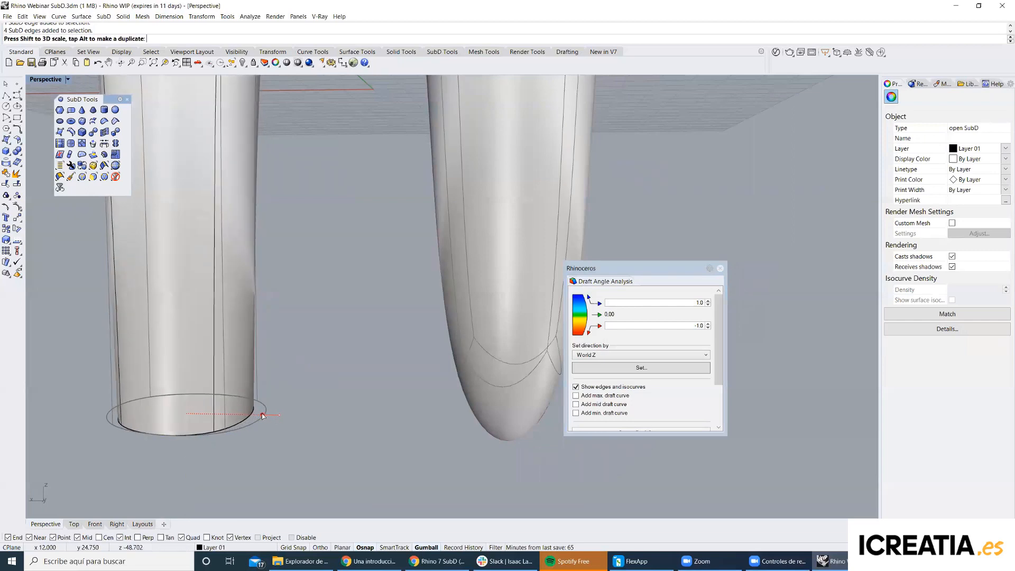
pyautogui.hotkey('ctrl', 'z')
# Scale down the bottom edge loop of the original SubD's straight leg with the Gumball to taper it.
pyautogui.keyDown('ctrl'); pyautogui.keyDown('shift'); pyautogui.click(266, 416); pyautogui.keyUp('shift'); pyautogui.keyUp('ctrl')
pyautogui.keyDown('ctrl'); pyautogui.keyDown('shift'); pyautogui.doubleClick(205, 435); pyautogui.keyUp('shift'); pyautogui.keyUp('ctrl')
pyautogui.moveTo(271, 415); pyautogui.dragTo(265, 413)
pyautogui.press('Escape')
# Compare the original SubD's tapered leg with the draft angle colours on the NURBS copy.
pyautogui.scroll(-10, 192, 383)
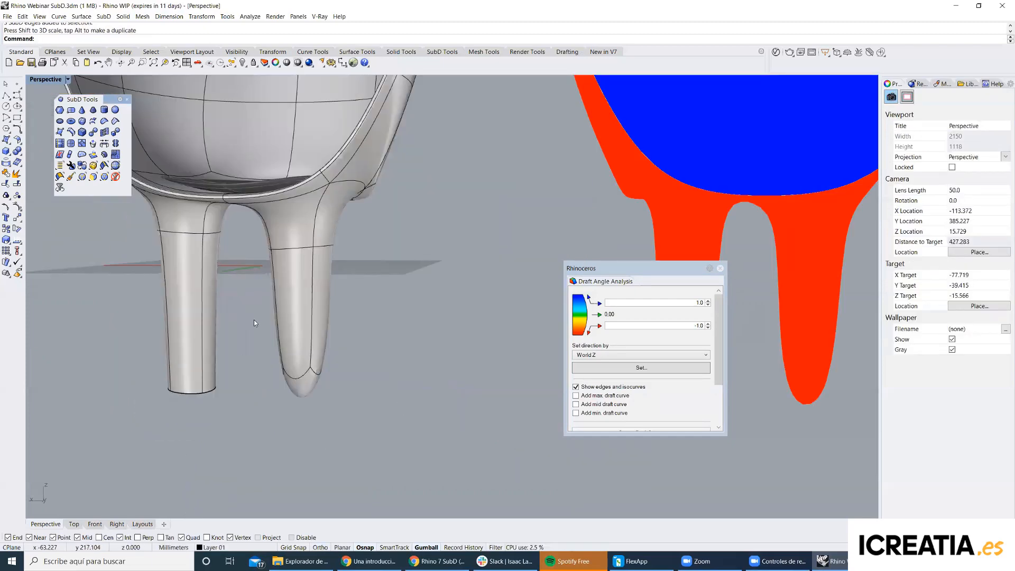
pyautogui.scroll(-4, 254, 319)
pyautogui.scroll(-4, 254, 320)
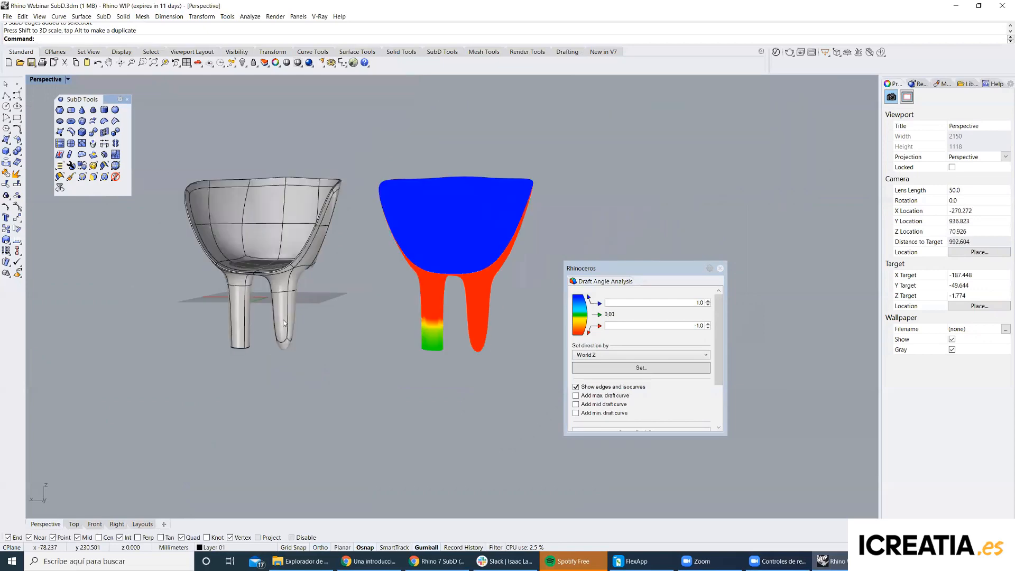
pyautogui.scroll(6, 306, 291)
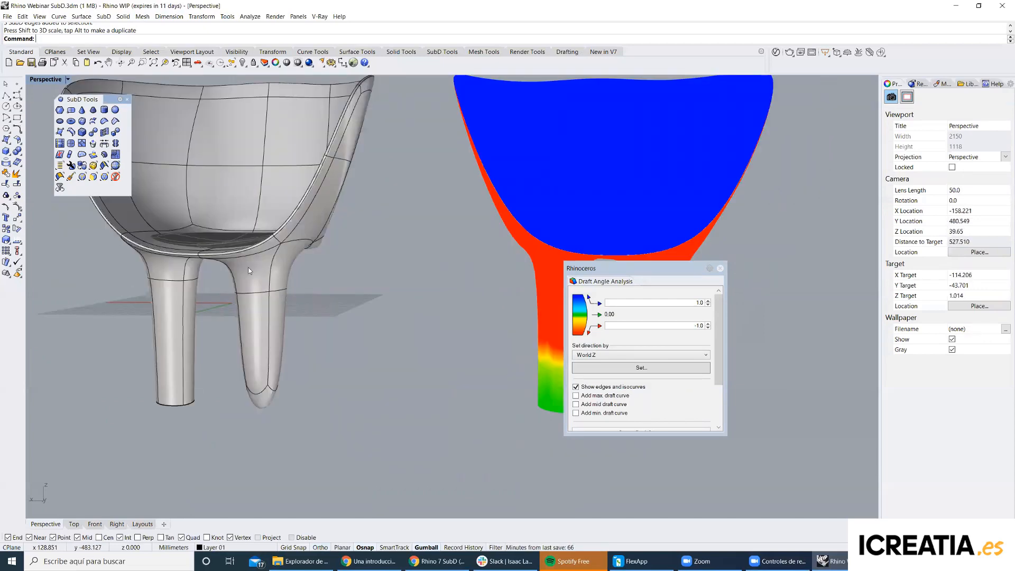
pyautogui.keyDown('shift'); pyautogui.moveTo(249, 268); pyautogui.dragTo(355, 257, button='right'); pyautogui.keyUp('shift')
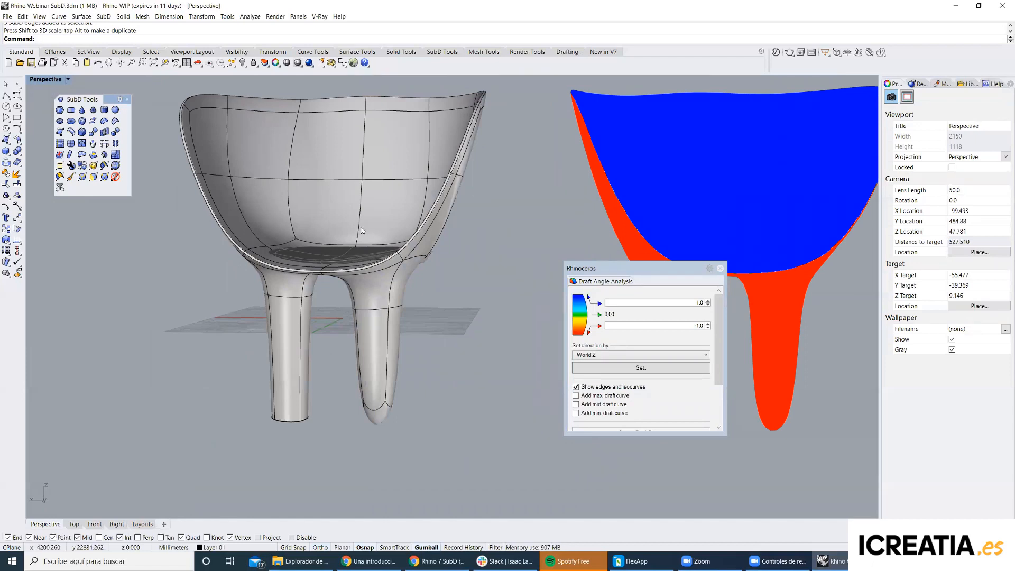
pyautogui.scroll(-6, 415, 251)
pyautogui.keyDown('shift'); pyautogui.moveTo(431, 281); pyautogui.dragTo(344, 279, button='right'); pyautogui.keyUp('shift')
pyautogui.scroll(4, 510, 304)
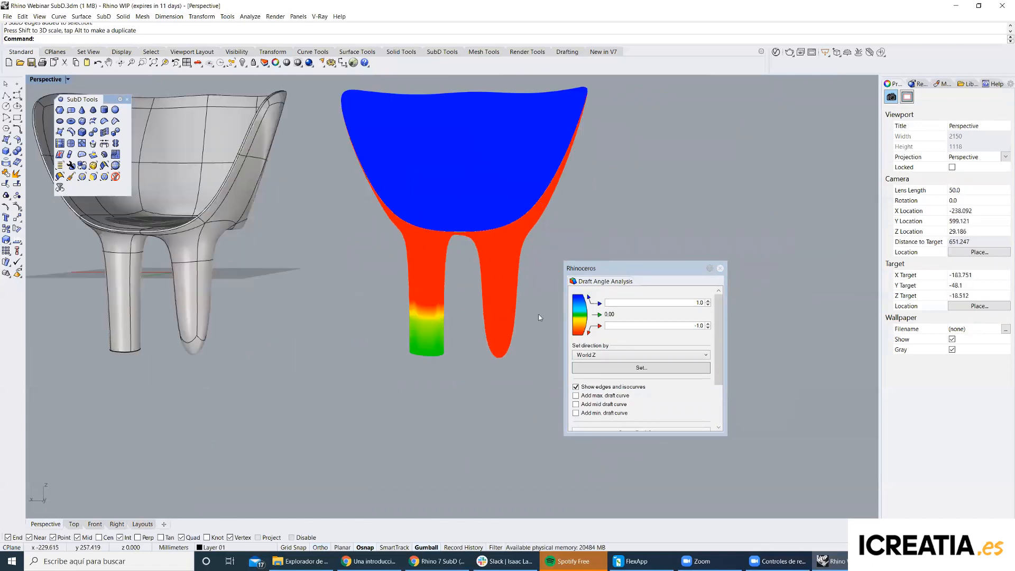
# Close the draft angle analysis and run a Gaussian curvature analysis on the NURBS copy.
pyautogui.click(721, 269)
pyautogui.click(509, 248)
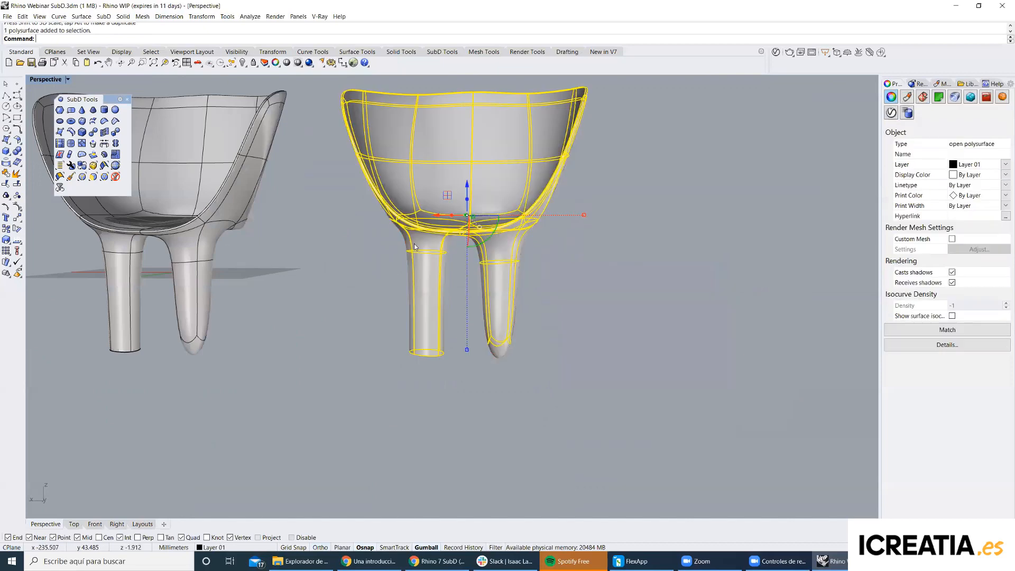
pyautogui.click(22, 244)
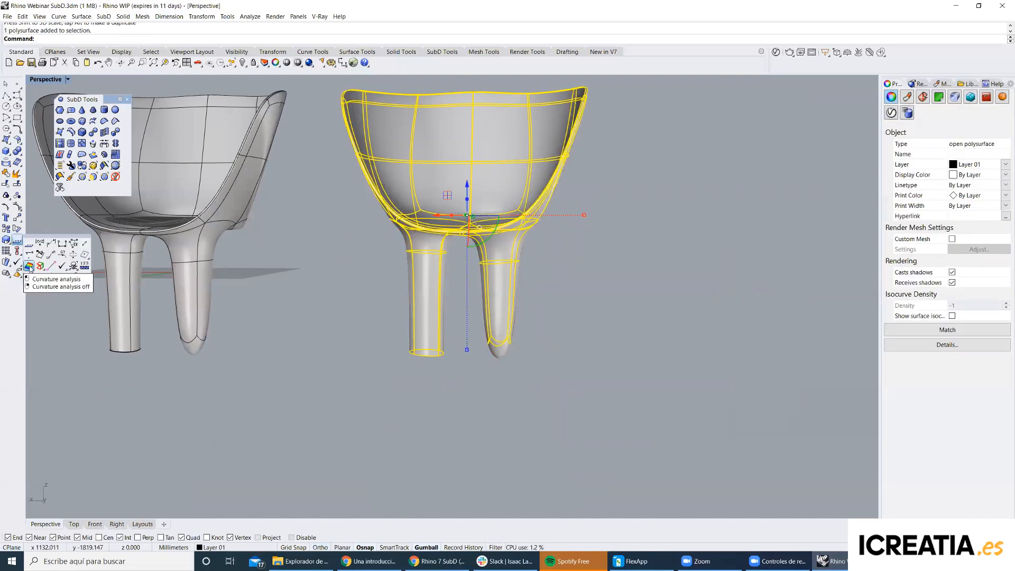
pyautogui.click(30, 269)
pyautogui.click(589, 290)
# Examine the Gaussian curvature colours on the outside of the NURBS shell and around its leg transitions.
pyautogui.moveTo(589, 290); pyautogui.dragTo(483, 249, button='right')
pyautogui.scroll(10, 496, 168)
pyautogui.moveTo(562, 241); pyautogui.dragTo(447, 284, button='right')
pyautogui.scroll(-10, 589, 231)
pyautogui.scroll(5, 447, 284)
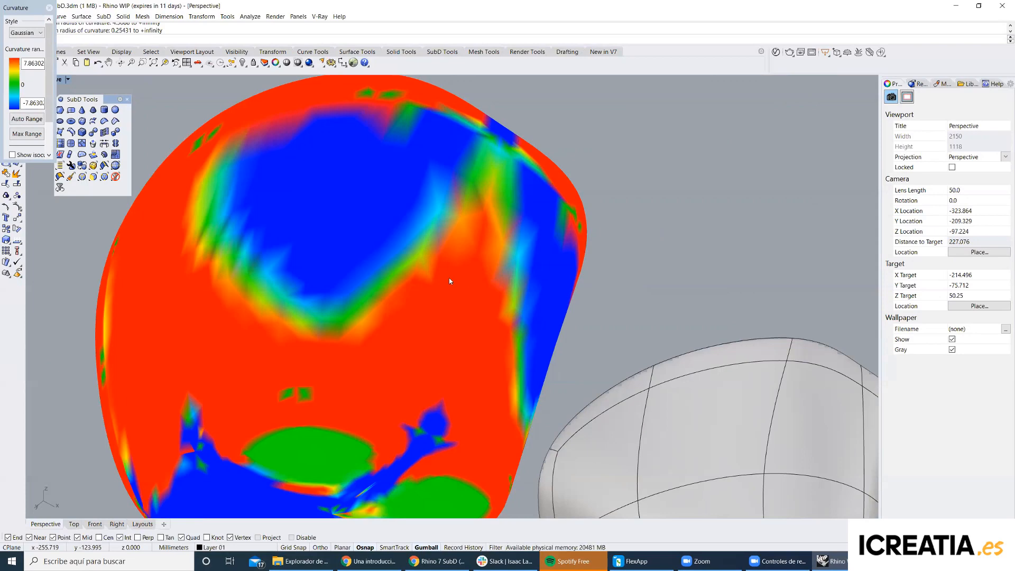
pyautogui.scroll(-4, 449, 282)
pyautogui.moveTo(444, 282); pyautogui.dragTo(405, 288, button='right')
pyautogui.keyDown('shift'); pyautogui.moveTo(299, 294); pyautogui.dragTo(497, 294, button='right'); pyautogui.keyUp('shift')
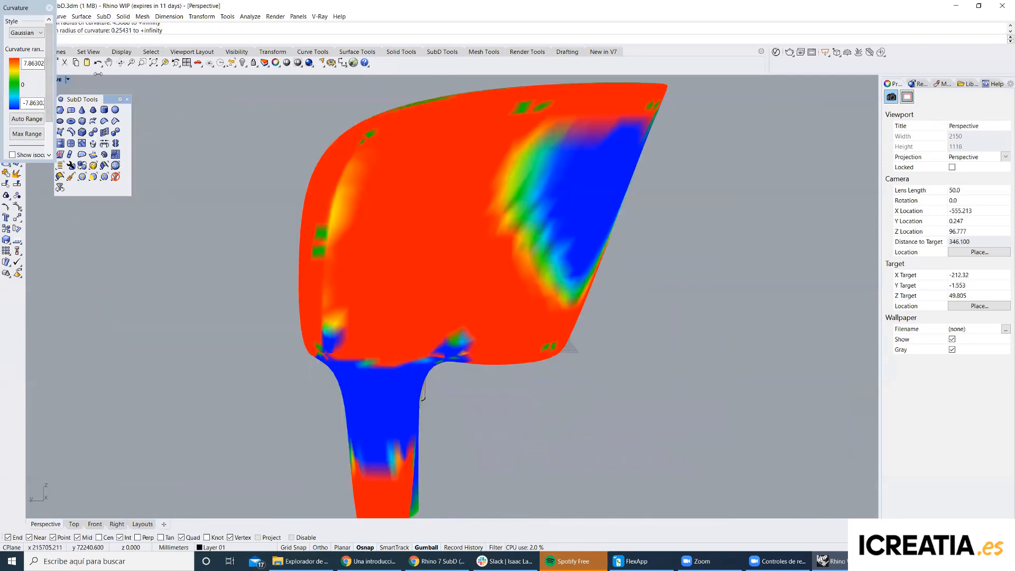
# Widen the curvature analysis settings window and set the curvature range automatically.
pyautogui.moveTo(98, 74); pyautogui.dragTo(100, 74)
pyautogui.moveTo(420, 167); pyautogui.dragTo(523, 205, button='right')
pyautogui.scroll(4, 529, 206)
pyautogui.moveTo(573, 269); pyautogui.dragTo(410, 224, button='right')
pyautogui.scroll(-6, 397, 189)
pyautogui.click(53, 118)
# Examine the curvature colours along the rim and the inner seat surface of the NURBS copy.
pyautogui.moveTo(369, 179); pyautogui.dragTo(453, 220, button='right')
pyautogui.scroll(4, 477, 200)
pyautogui.moveTo(344, 240)
pyautogui.mouseDown(button='right')
pyautogui.moveTo(430, 266)
pyautogui.moveTo(455, 169)
pyautogui.moveTo(525, 218)
pyautogui.moveTo(566, 228)
pyautogui.moveTo(349, 243)
pyautogui.mouseUp(button='right')
pyautogui.scroll(-6, 526, 218)
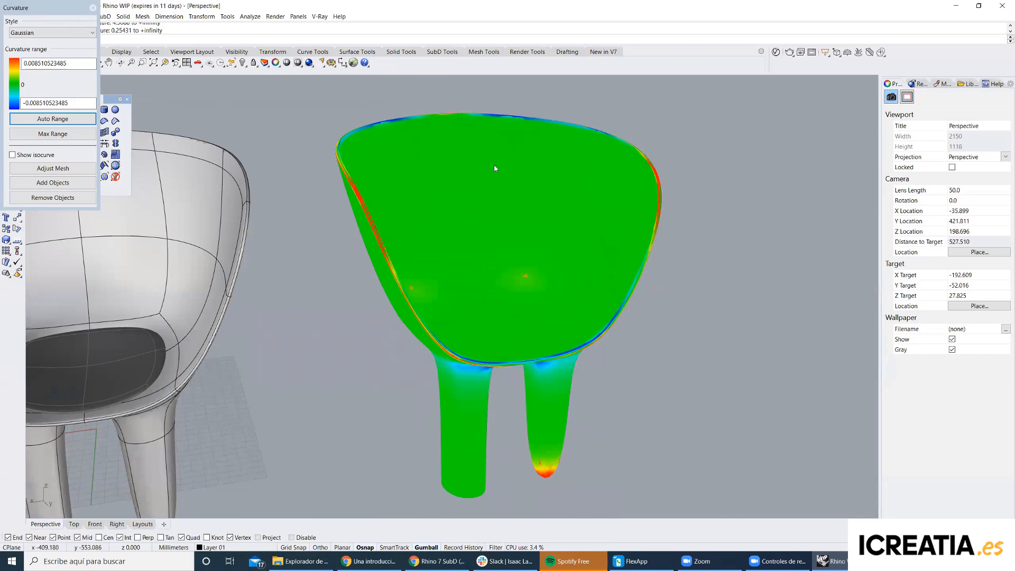
pyautogui.scroll(-2, 495, 168)
pyautogui.click(565, 192)
pyautogui.moveTo(565, 193); pyautogui.dragTo(405, 217, button='right')
pyautogui.press('Escape')
pyautogui.click(481, 281)
pyautogui.press('Escape')
pyautogui.scroll(6, 423, 275)
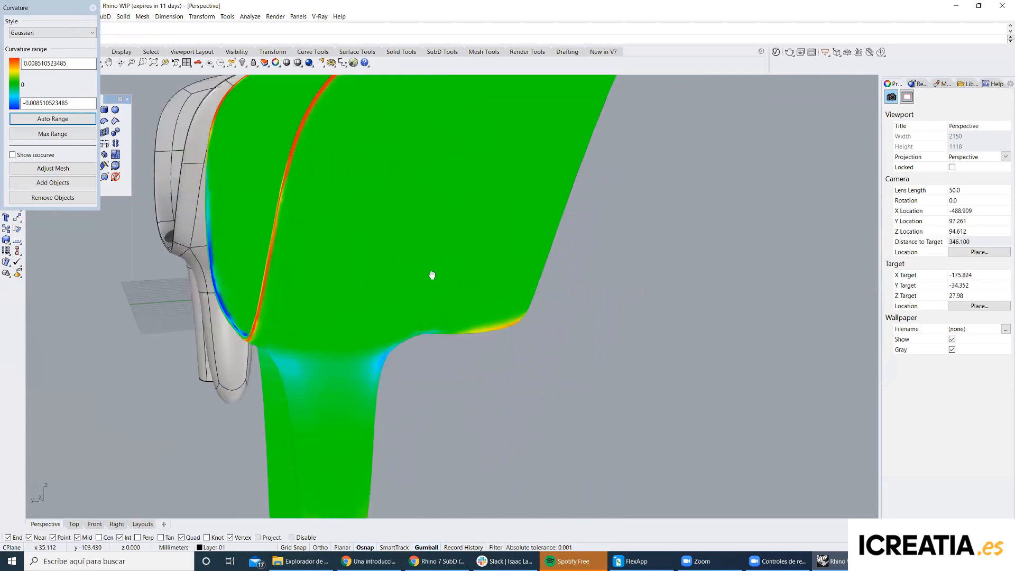
# Examine the curvature colours where the legs blend into the shell, compare them with the SubD, and close the analysis.
pyautogui.keyDown('shift'); pyautogui.moveTo(423, 274); pyautogui.dragTo(565, 240, button='right'); pyautogui.keyUp('shift')
pyautogui.scroll(-6, 526, 294)
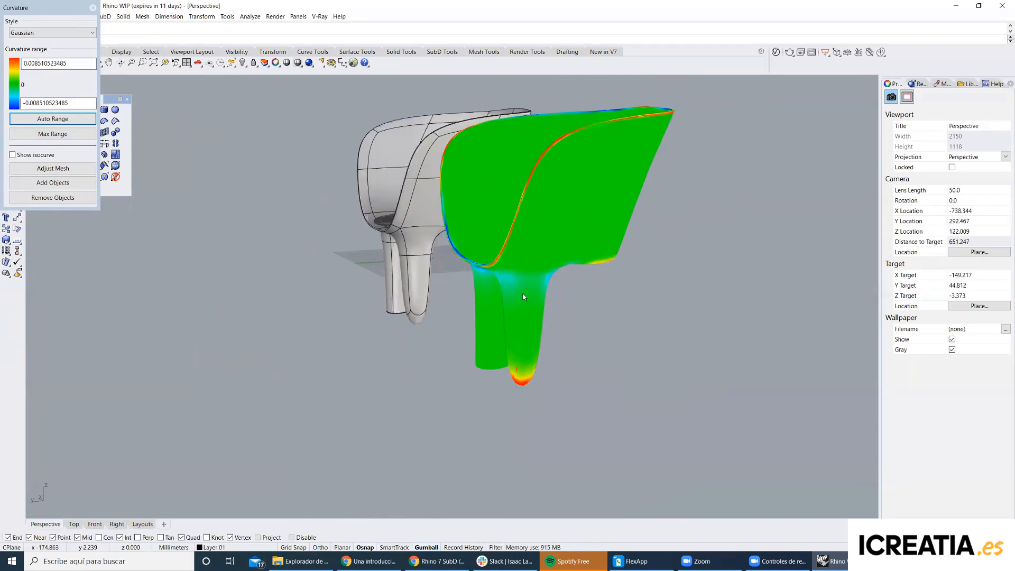
pyautogui.scroll(6, 524, 296)
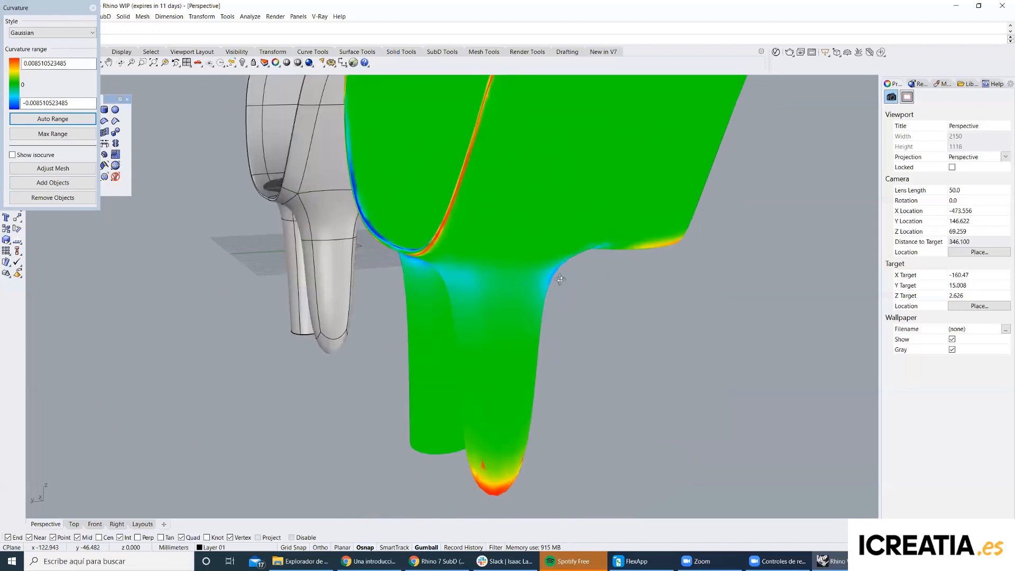
pyautogui.keyDown('shift'); pyautogui.moveTo(524, 297); pyautogui.dragTo(657, 262, button='right'); pyautogui.keyUp('shift')
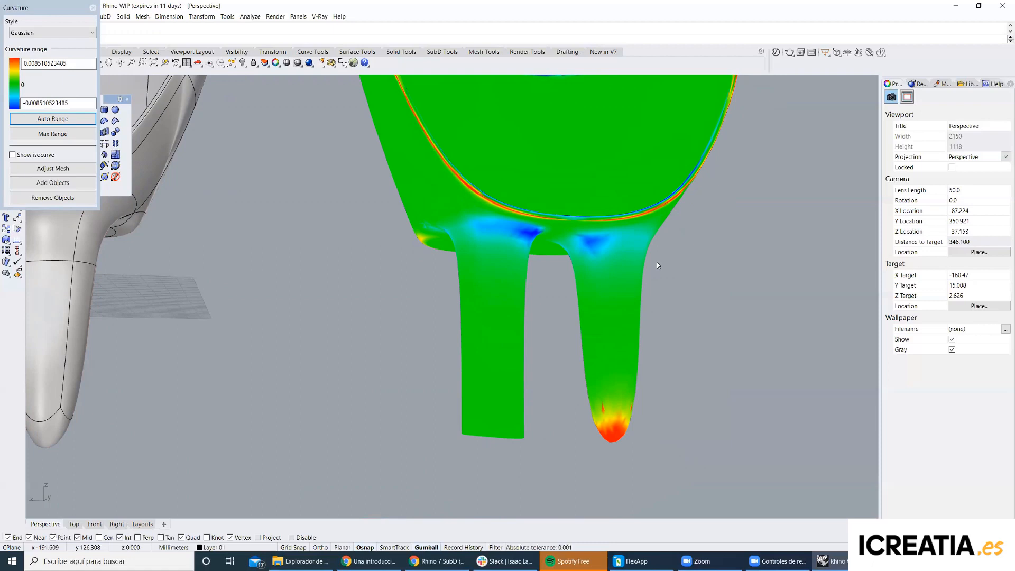
pyautogui.moveTo(677, 259); pyautogui.dragTo(547, 282, button='right')
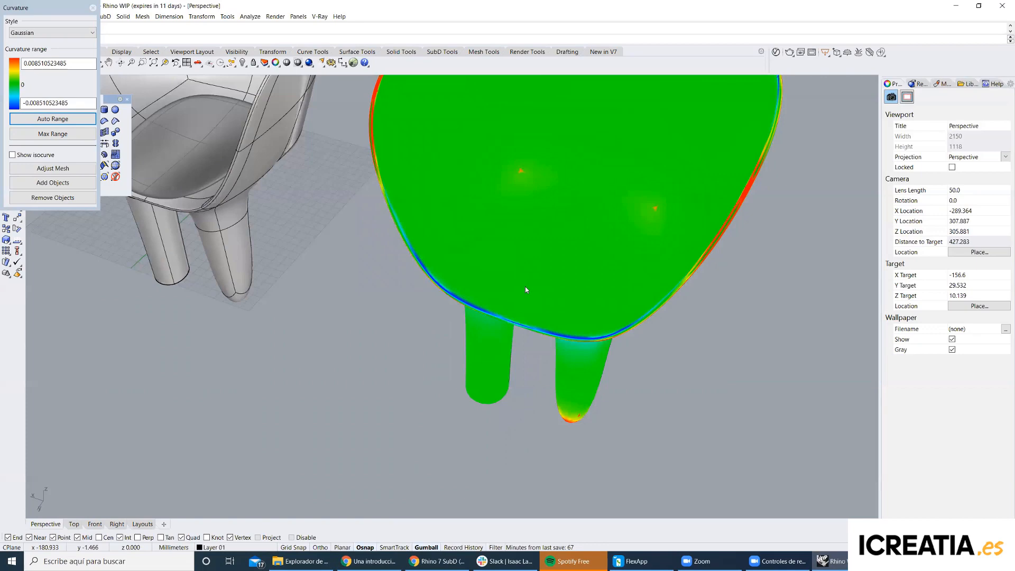
pyautogui.scroll(-5, 513, 304)
pyautogui.scroll(5, 398, 241)
pyautogui.moveTo(399, 241); pyautogui.dragTo(538, 213, button='right')
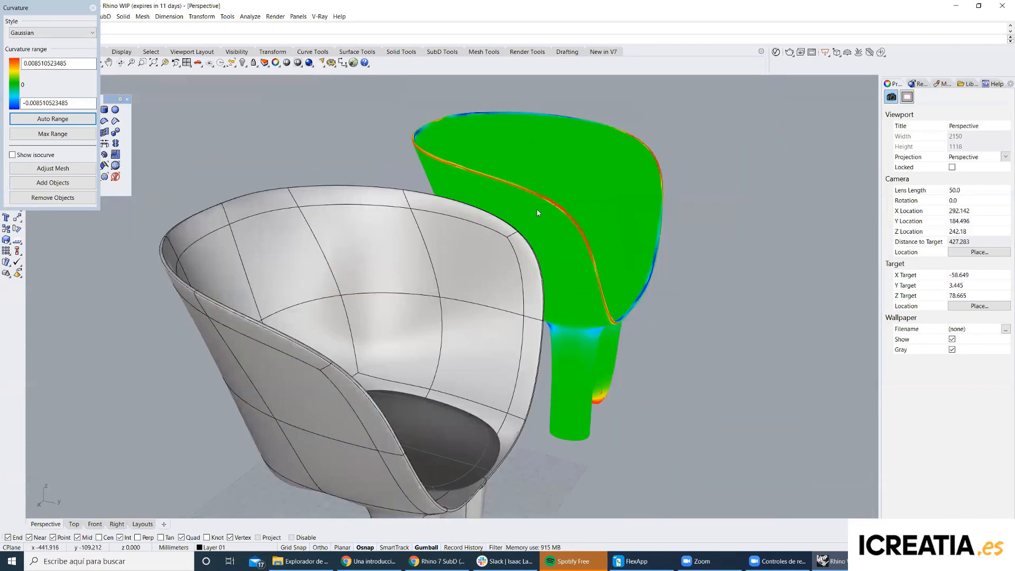
pyautogui.scroll(-6, 583, 251)
pyautogui.moveTo(562, 263); pyautogui.dragTo(391, 242, button='right')
pyautogui.scroll(4, 608, 279)
pyautogui.moveTo(608, 278); pyautogui.dragTo(536, 273, button='right')
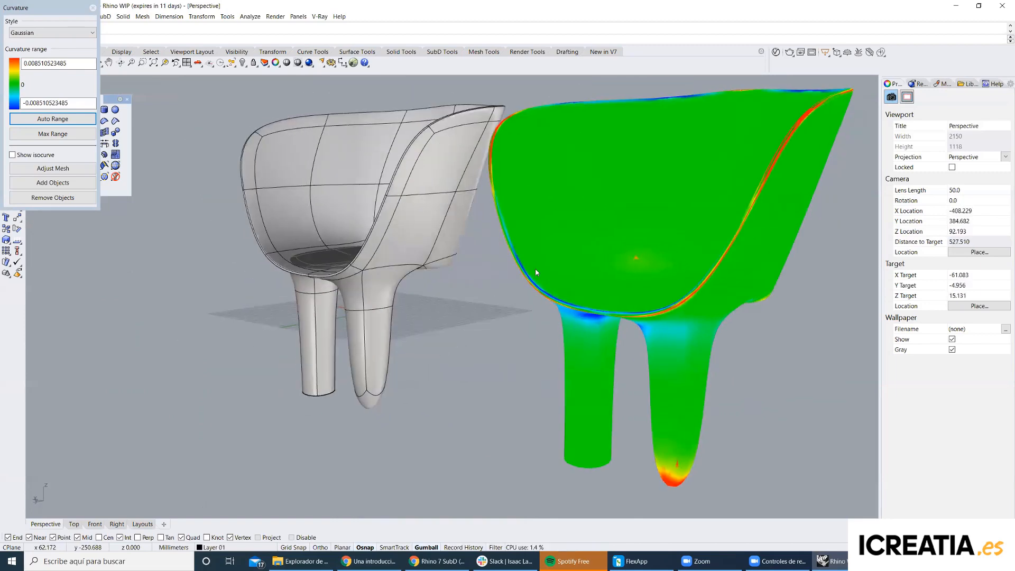
pyautogui.scroll(-4, 627, 274)
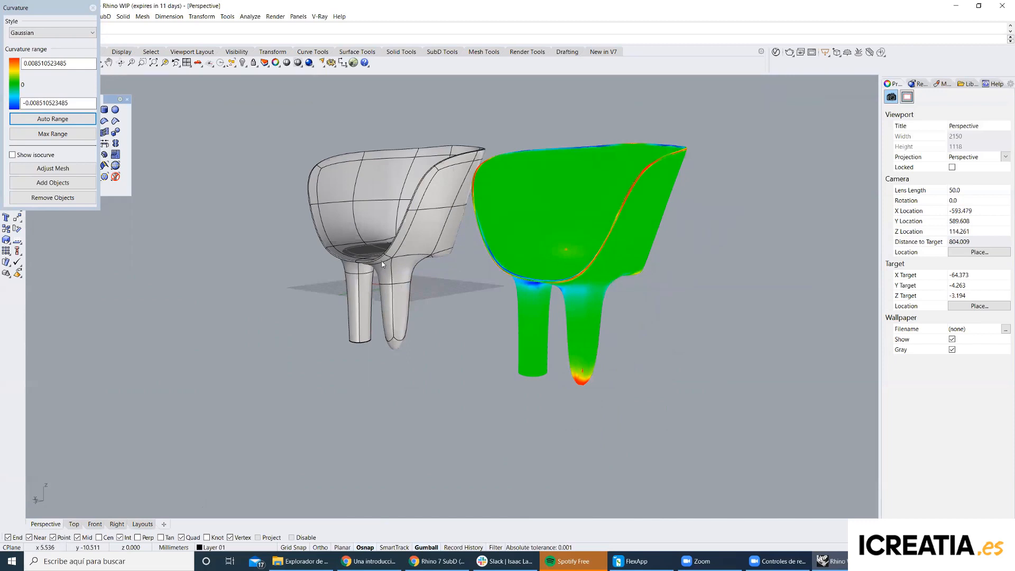
pyautogui.click(93, 7)
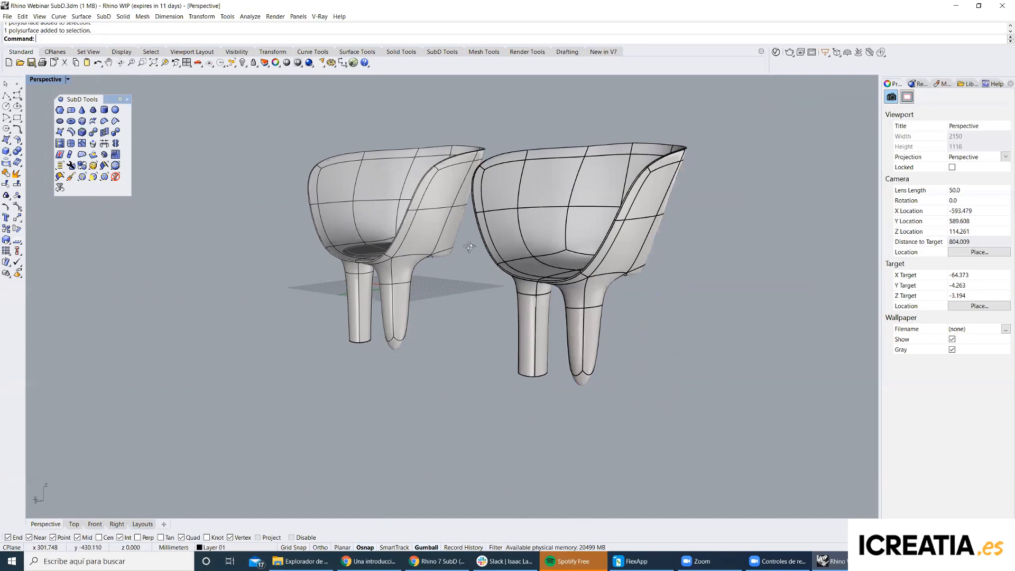
# Delete the SubD chair and its NURBS copy, keeping only the locked seat cushion.
pyautogui.moveTo(466, 240); pyautogui.dragTo(565, 286, button='right')
pyautogui.scroll(5, 591, 294)
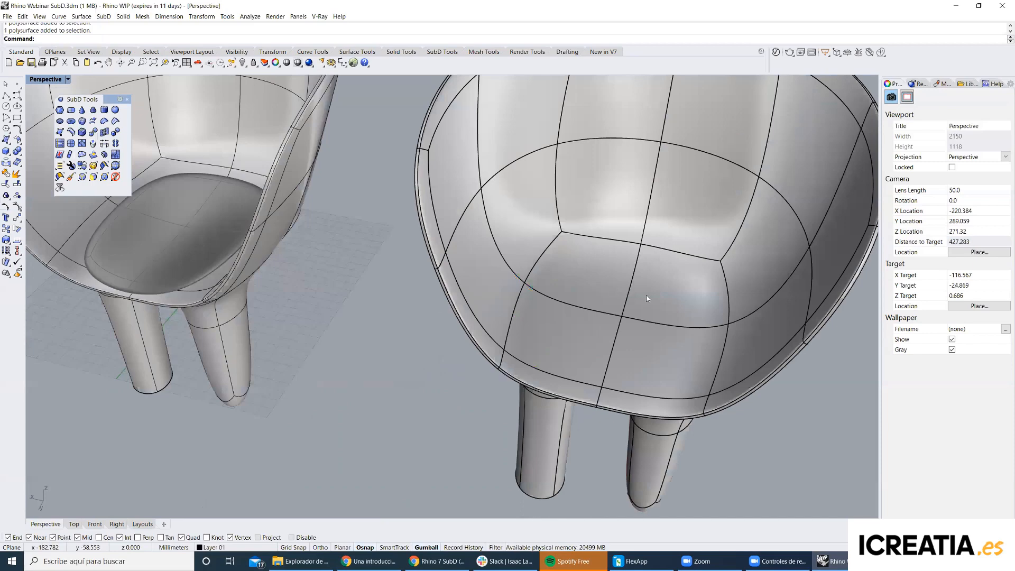
pyautogui.scroll(-4, 629, 316)
pyautogui.keyDown('shift'); pyautogui.moveTo(630, 316); pyautogui.dragTo(576, 306, button='right'); pyautogui.keyUp('shift')
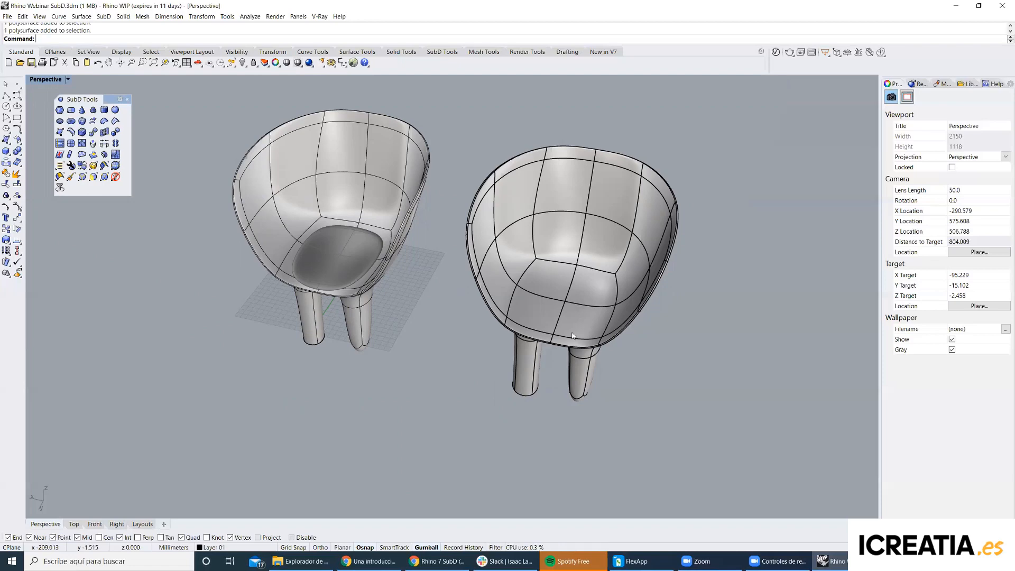
pyautogui.scroll(-2, 524, 307)
pyautogui.keyDown('shift'); pyautogui.moveTo(482, 282); pyautogui.dragTo(504, 290, button='right'); pyautogui.keyUp('shift')
pyautogui.hotkey('ctrl', 'a')
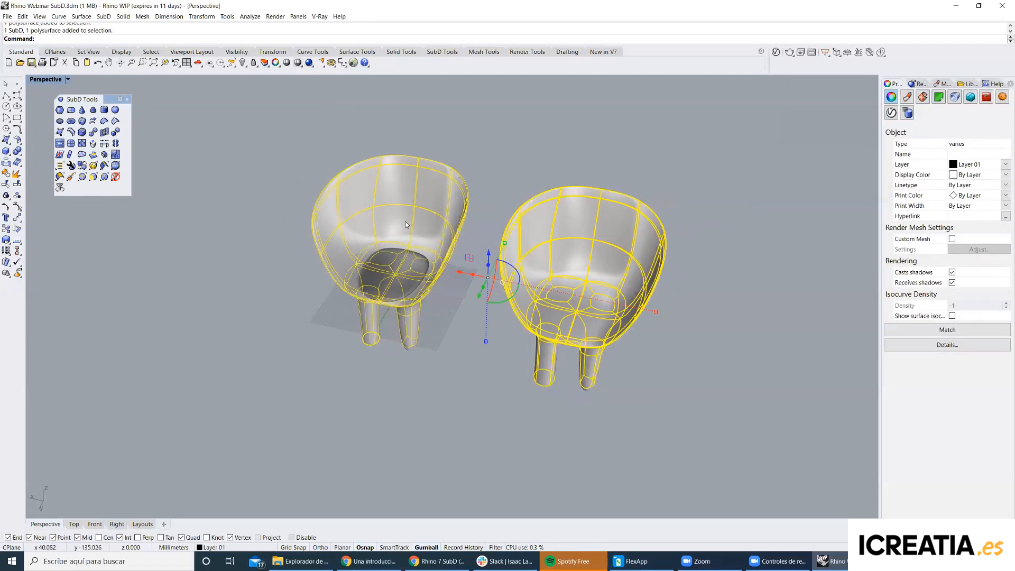
pyautogui.press('Delete')
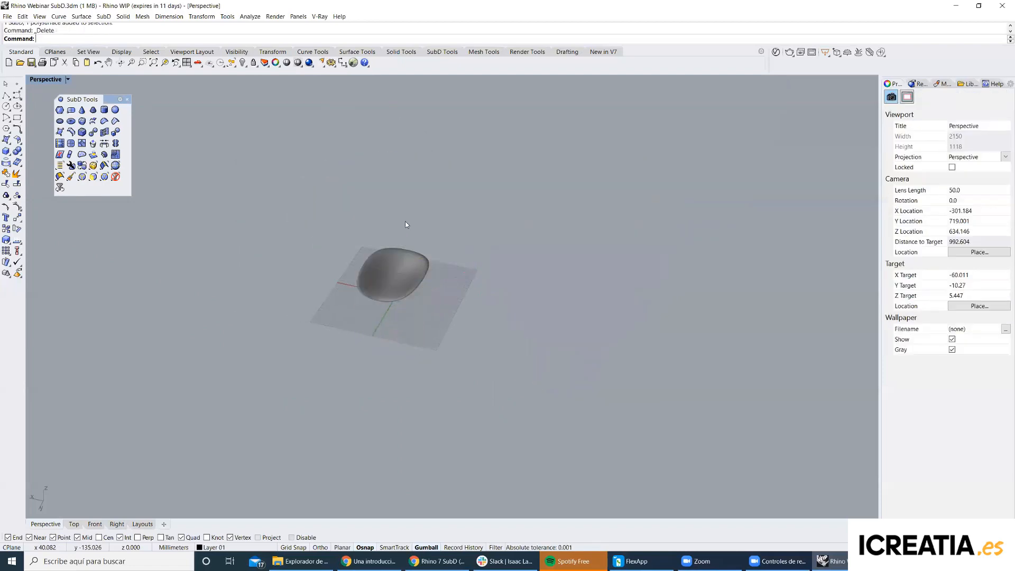
# Unlock the seat cushion and select its closed SubD.
pyautogui.scroll(10, 389, 270)
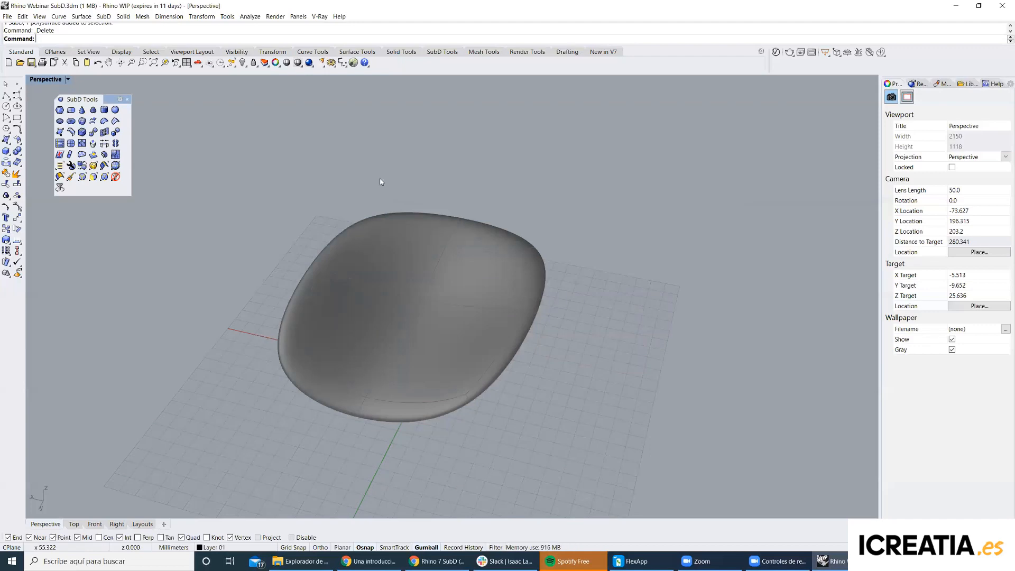
pyautogui.scroll(-4, 380, 179)
pyautogui.scroll(8, 378, 232)
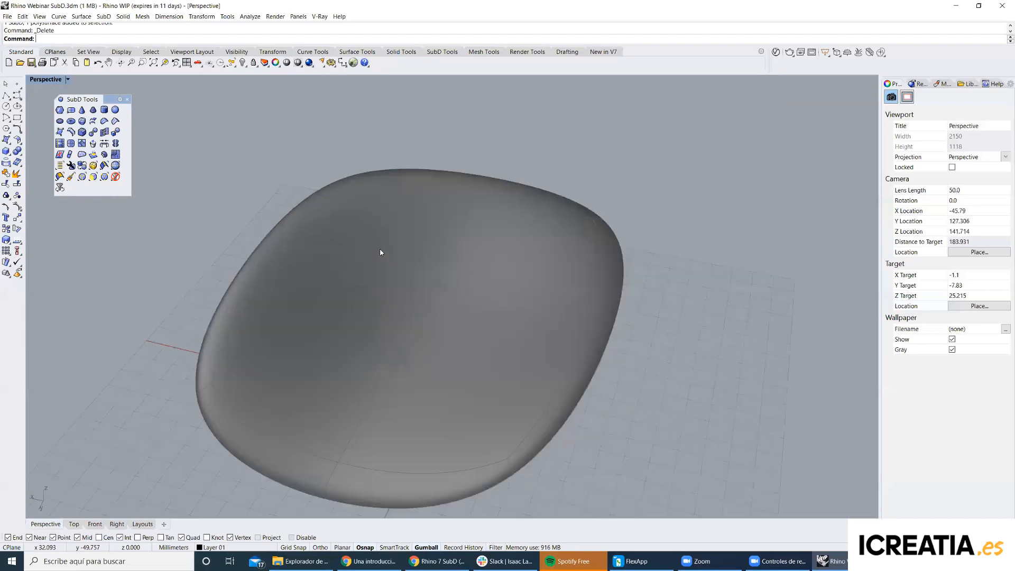
pyautogui.click(257, 65)
pyautogui.click(276, 78)
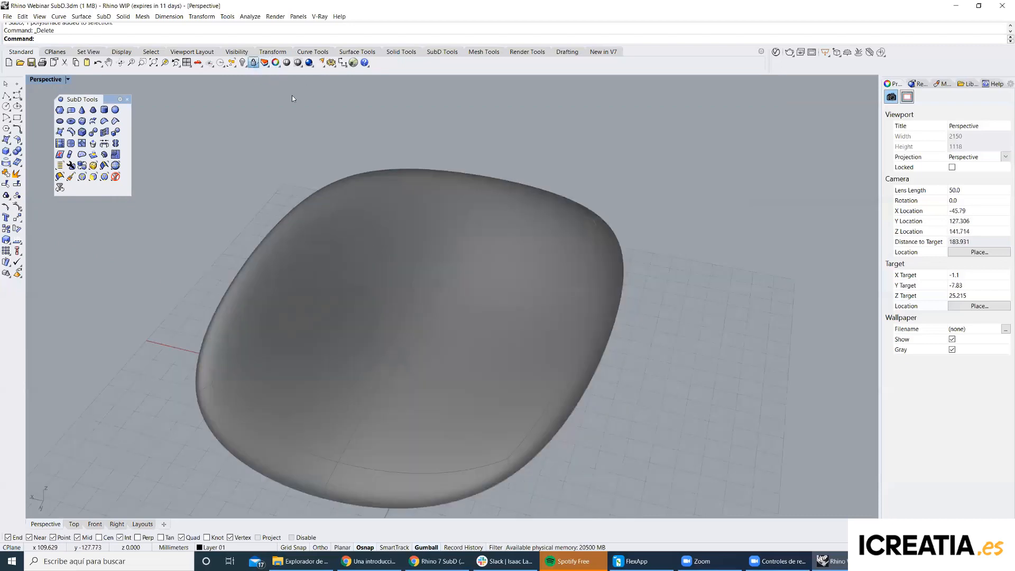
pyautogui.click(421, 242)
pyautogui.rightClick(513, 227)
pyautogui.keyDown('shift'); pyautogui.moveTo(514, 226); pyautogui.dragTo(535, 183, button='right'); pyautogui.keyUp('shift')
pyautogui.click(535, 182)
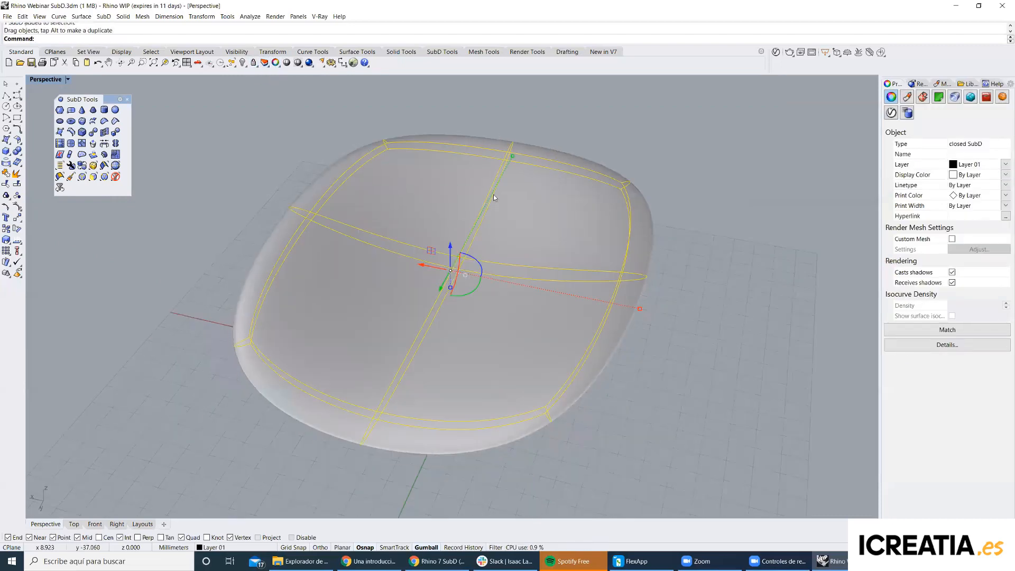
pyautogui.scroll(-4, 535, 182)
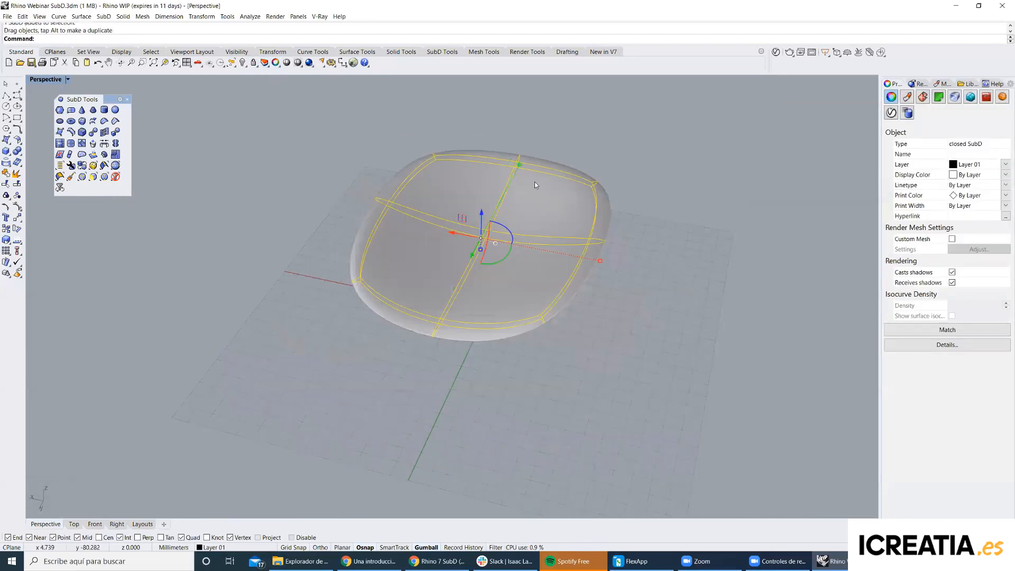
# Start QuadRemesh on the seat cushion and set the adaptive size to 100%.
pyautogui.click(116, 155)
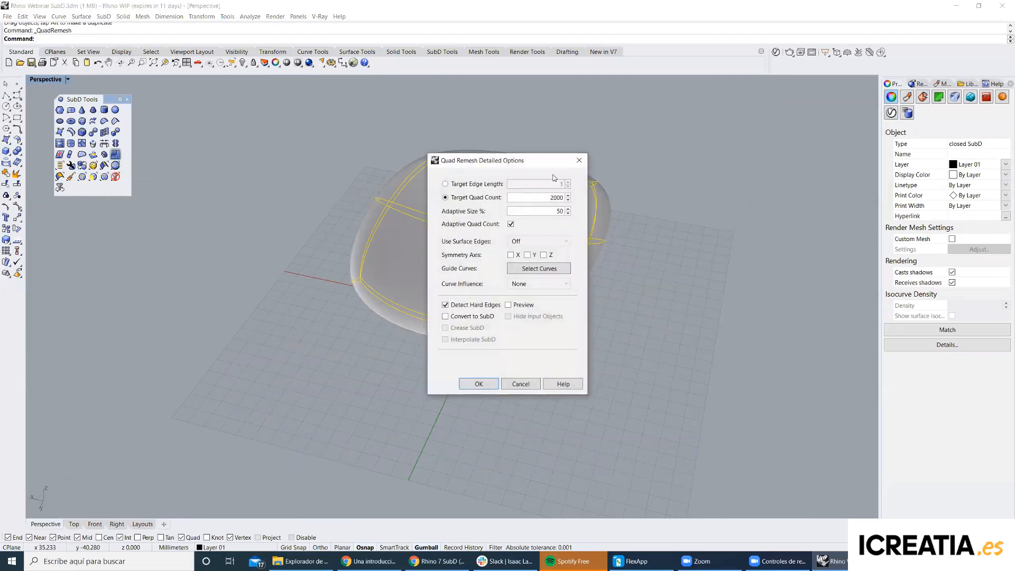
pyautogui.moveTo(496, 158); pyautogui.dragTo(666, 127)
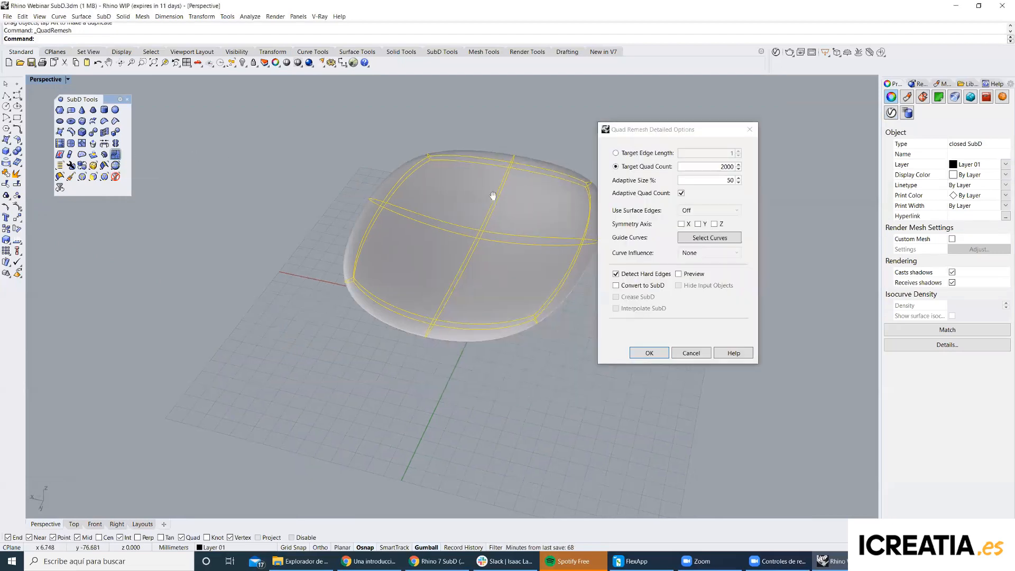
pyautogui.scroll(5, 567, 182)
pyautogui.doubleClick(726, 167)
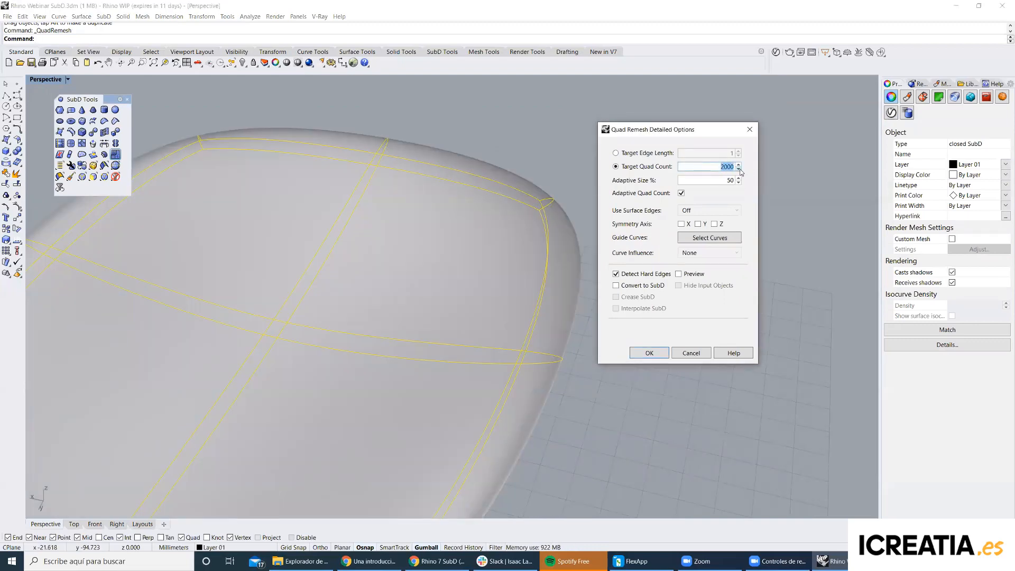
pyautogui.moveTo(713, 166); pyautogui.dragTo(735, 166)
pyautogui.click(736, 166)
pyautogui.doubleClick(730, 180)
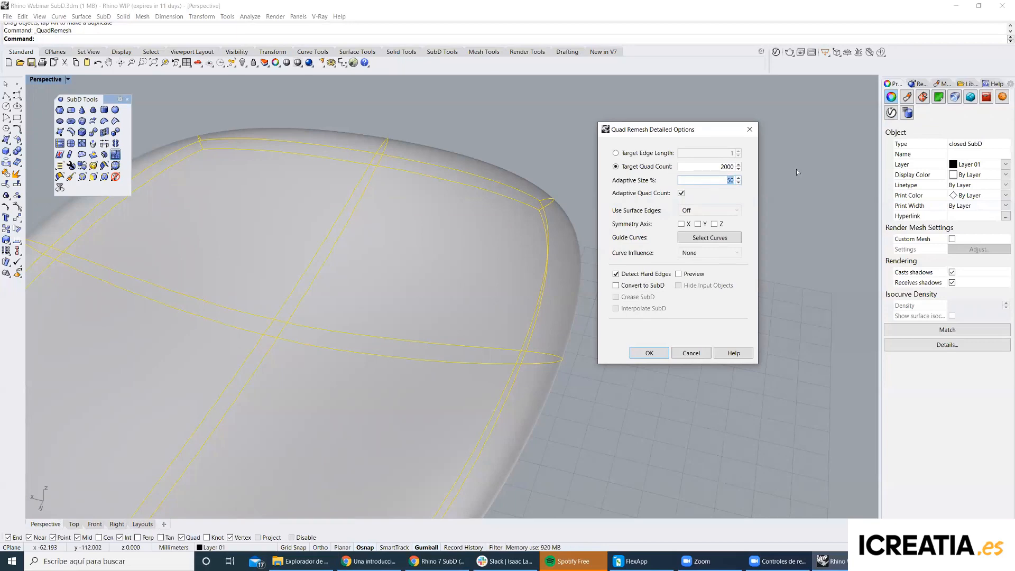
pyautogui.write('0')
pyautogui.write('10')
# Remesh the cushion with a target quad count of 2000, keeping adaptive quad count and hard edge detection enabled.
pyautogui.scroll(5, 553, 318)
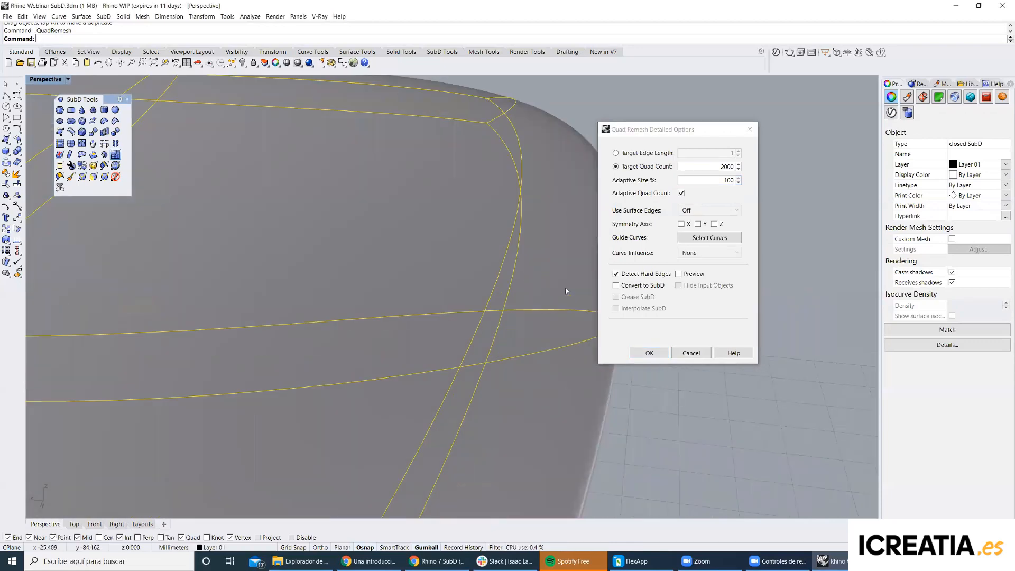
pyautogui.scroll(-6, 499, 272)
pyautogui.moveTo(494, 250); pyautogui.dragTo(458, 261, button='right')
pyautogui.scroll(5, 459, 261)
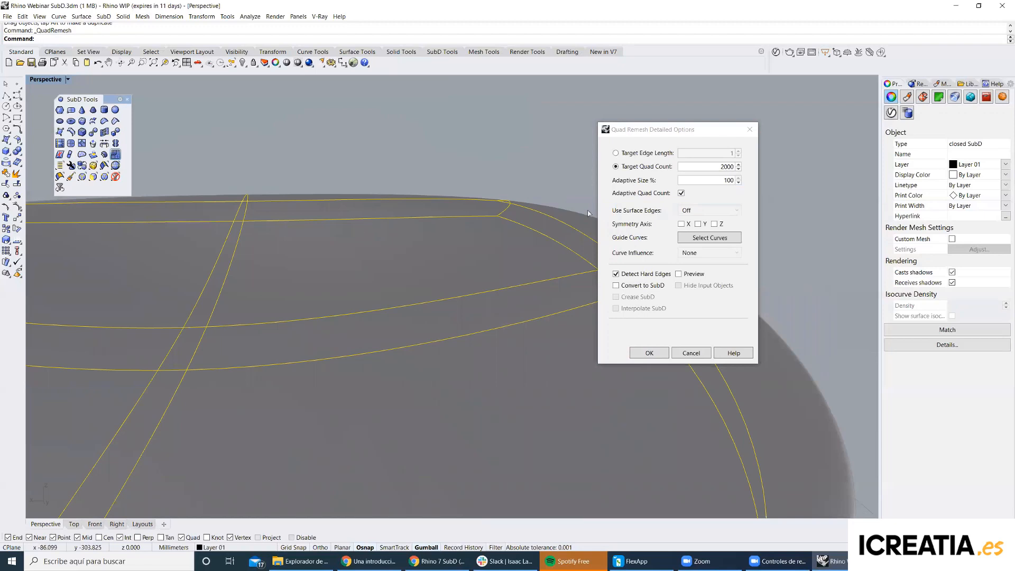
pyautogui.click(682, 194)
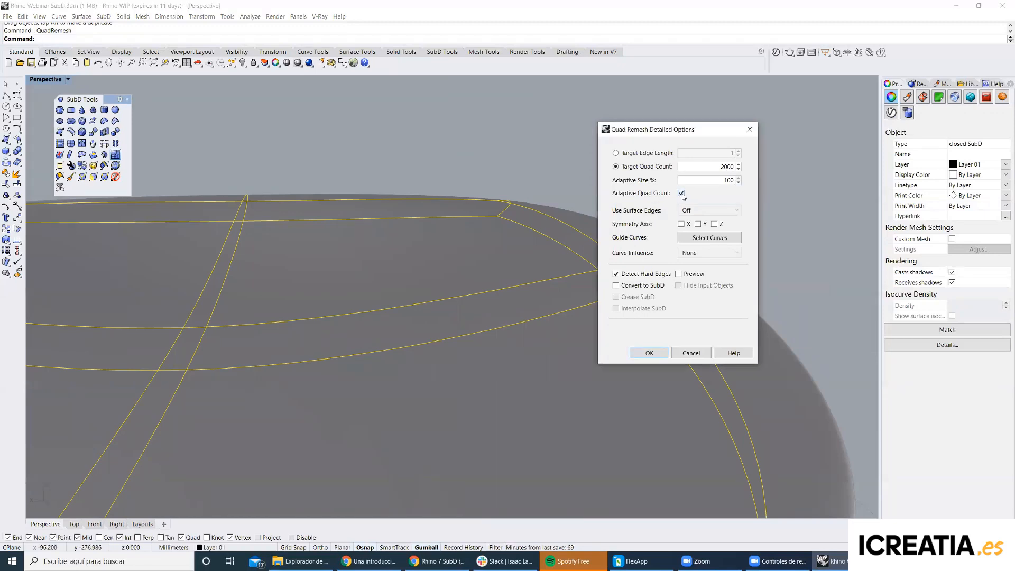
pyautogui.scroll(-6, 543, 265)
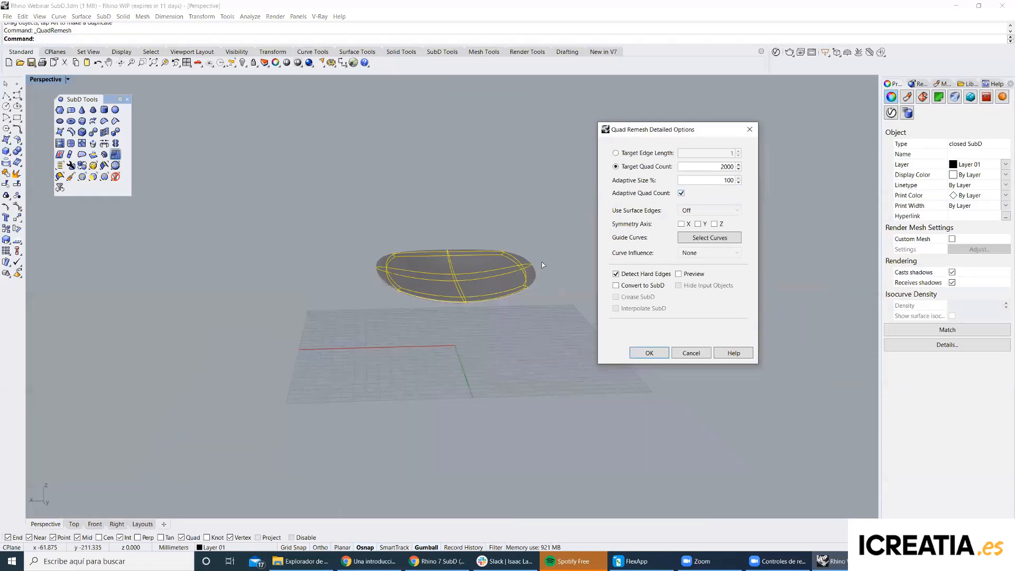
pyautogui.moveTo(543, 265); pyautogui.dragTo(492, 291, button='right')
pyautogui.scroll(7, 461, 253)
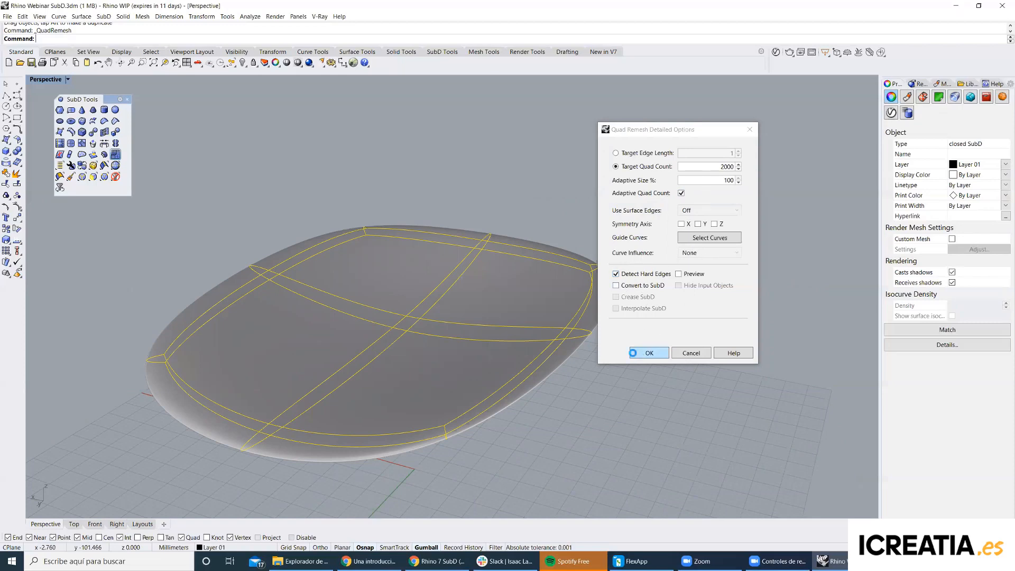
pyautogui.click(649, 352)
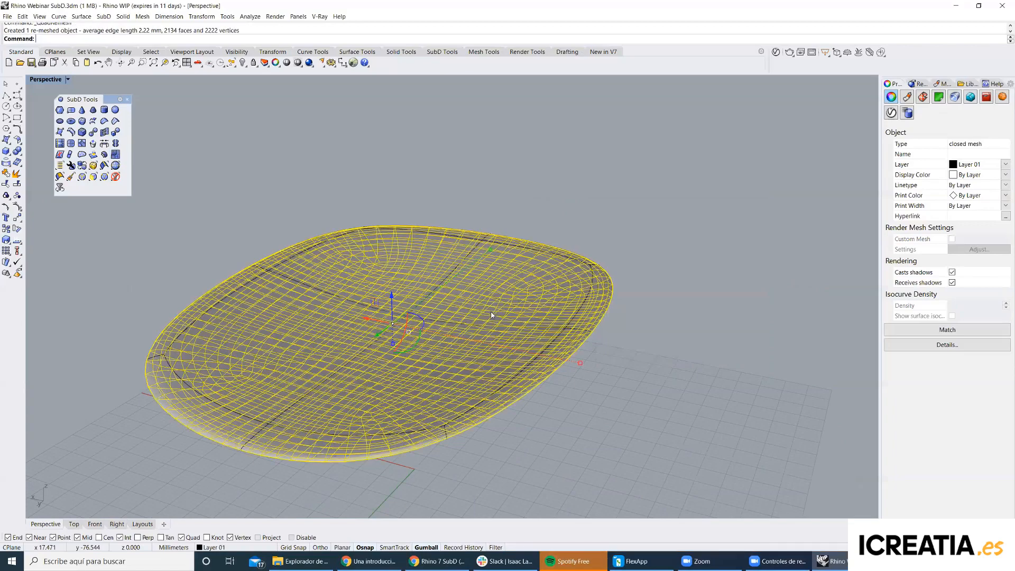
# Move the quad mesh beside the original SubD cushion and inspect its face layout up close along the edge.
pyautogui.scroll(-3, 386, 312)
pyautogui.moveTo(386, 312); pyautogui.dragTo(697, 372)
pyautogui.press('Escape')
pyautogui.keyDown('shift'); pyautogui.moveTo(712, 381); pyautogui.dragTo(561, 281, button='right'); pyautogui.keyUp('shift')
pyautogui.scroll(5, 567, 326)
pyautogui.scroll(-6, 566, 325)
pyautogui.scroll(7, 603, 259)
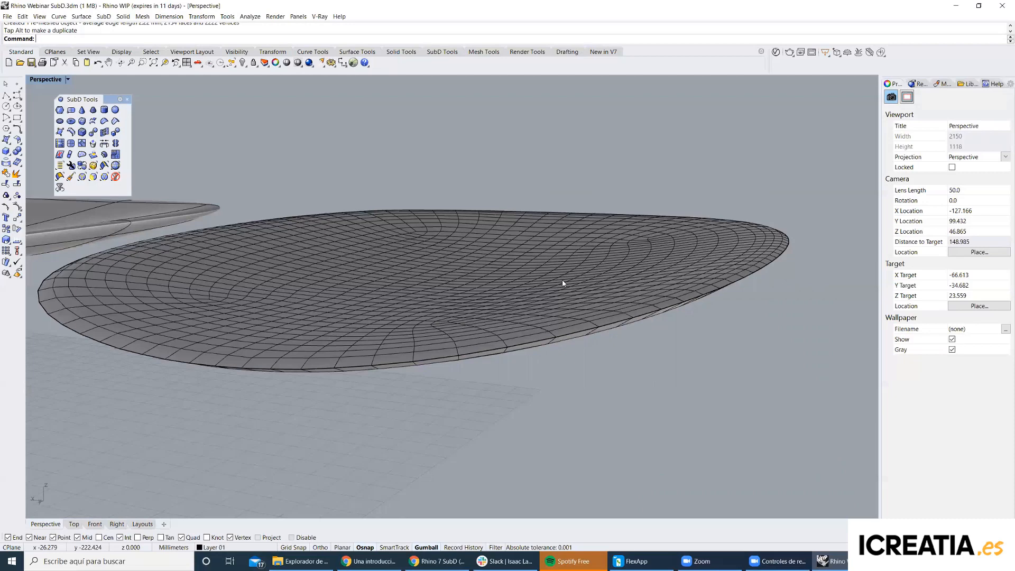
pyautogui.scroll(3, 503, 354)
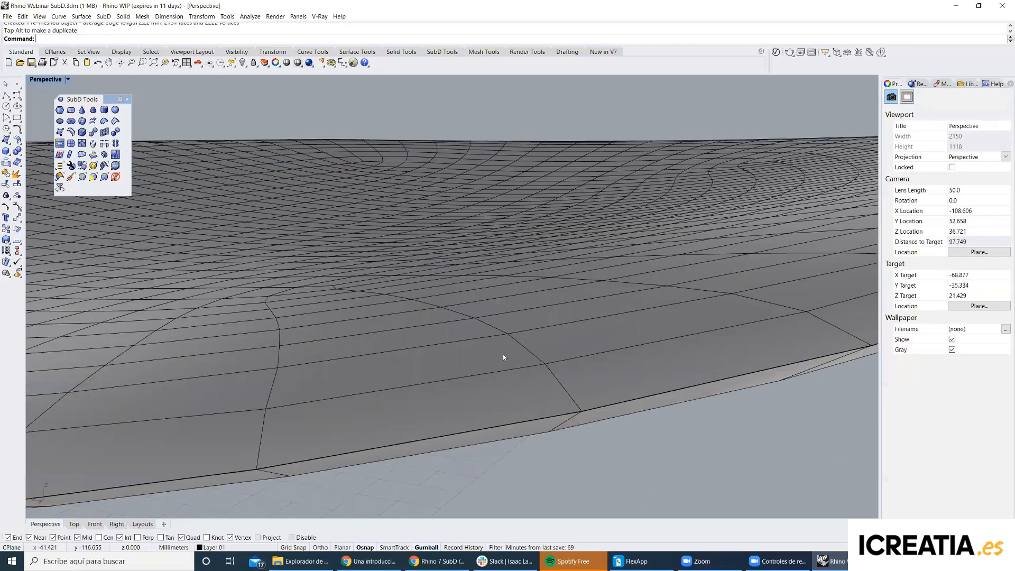
# Select the edge loop along the quad mesh's rim and examine from above how it runs around the cushion.
pyautogui.scroll(-3, 503, 354)
pyautogui.doubleClick(520, 354)
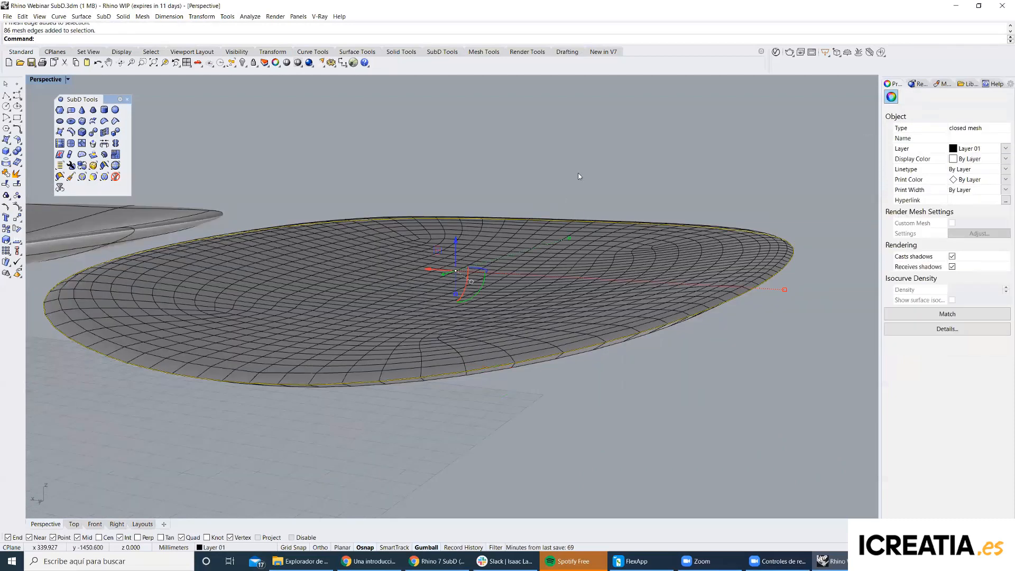
pyautogui.press('Escape')
pyautogui.scroll(3, 499, 377)
pyautogui.doubleClick(500, 377)
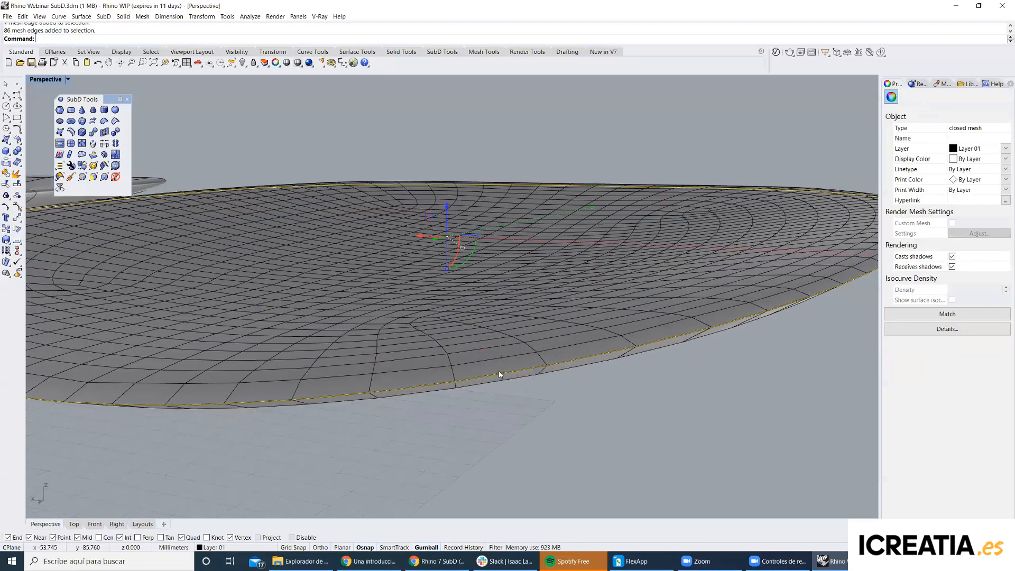
pyautogui.scroll(-6, 500, 376)
pyautogui.moveTo(511, 231); pyautogui.dragTo(432, 305, button='right')
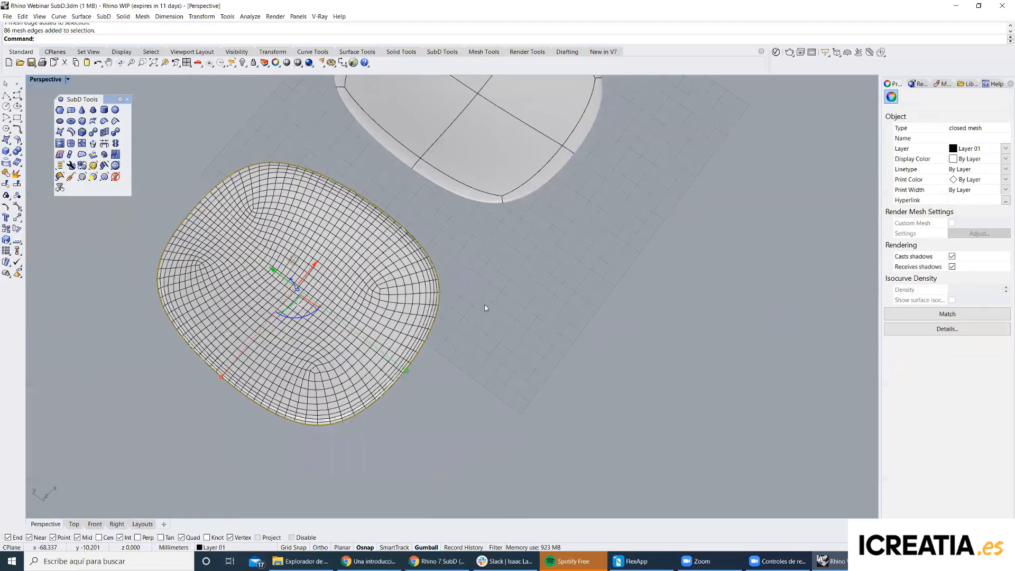
pyautogui.scroll(2, 487, 308)
pyautogui.scroll(2, 482, 314)
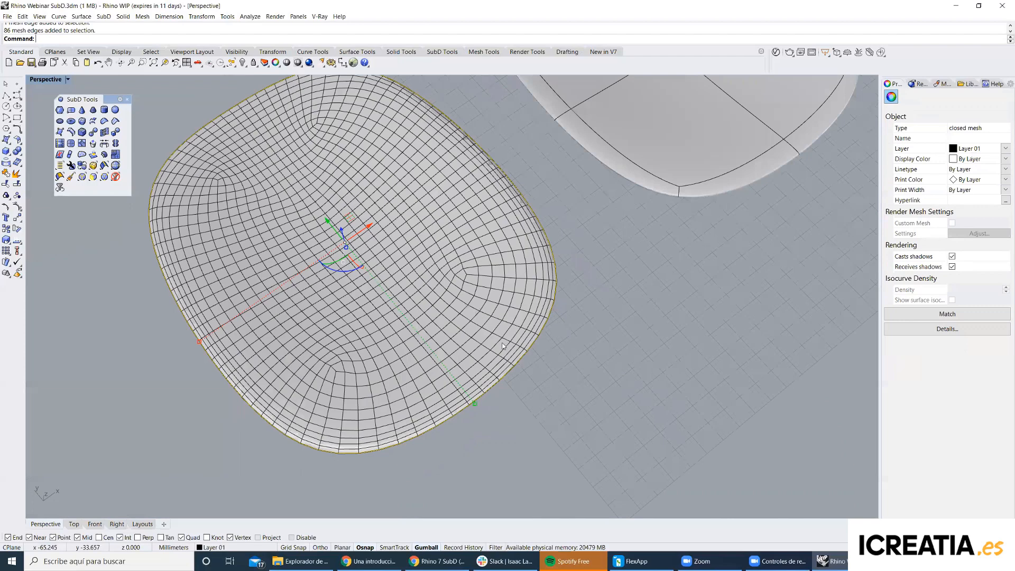
pyautogui.scroll(4, 508, 353)
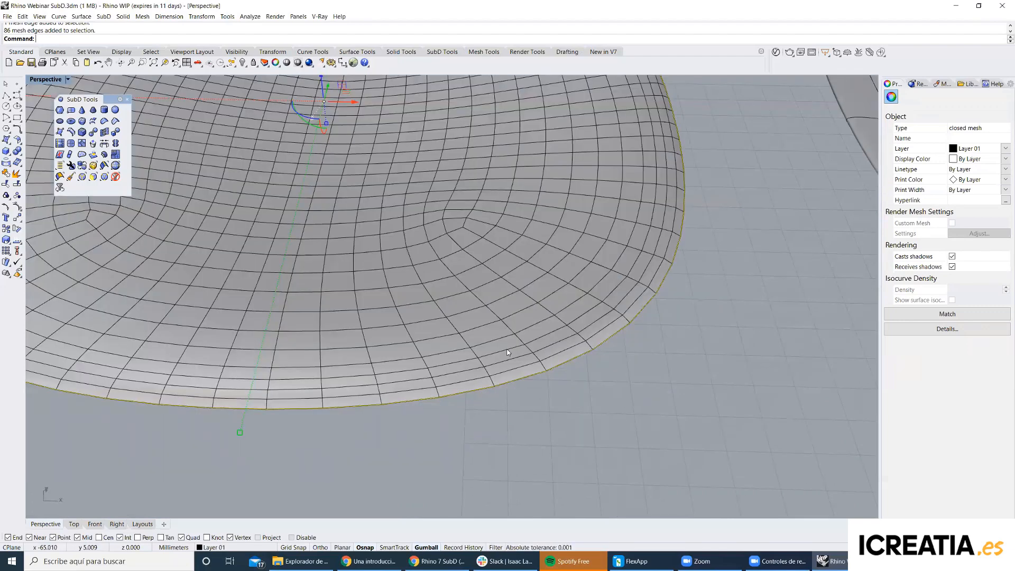
# Select the edge loop just inside the quad mesh's rim, add one outer rim edge, and compare the mesh with the SubD cushion.
pyautogui.press('Escape')
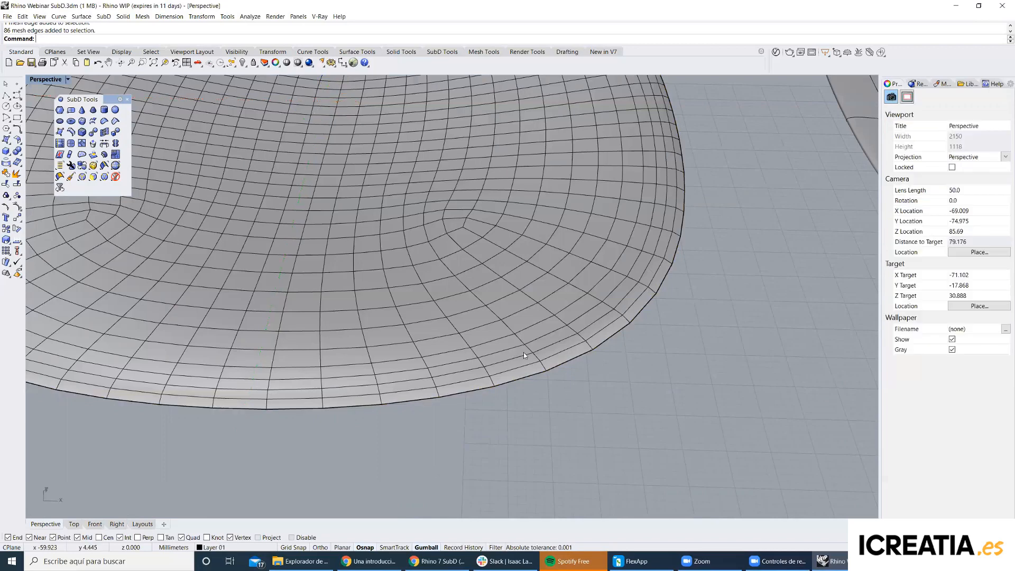
pyautogui.doubleClick(523, 356)
pyautogui.keyDown('shift'); pyautogui.click(534, 376); pyautogui.keyUp('shift')
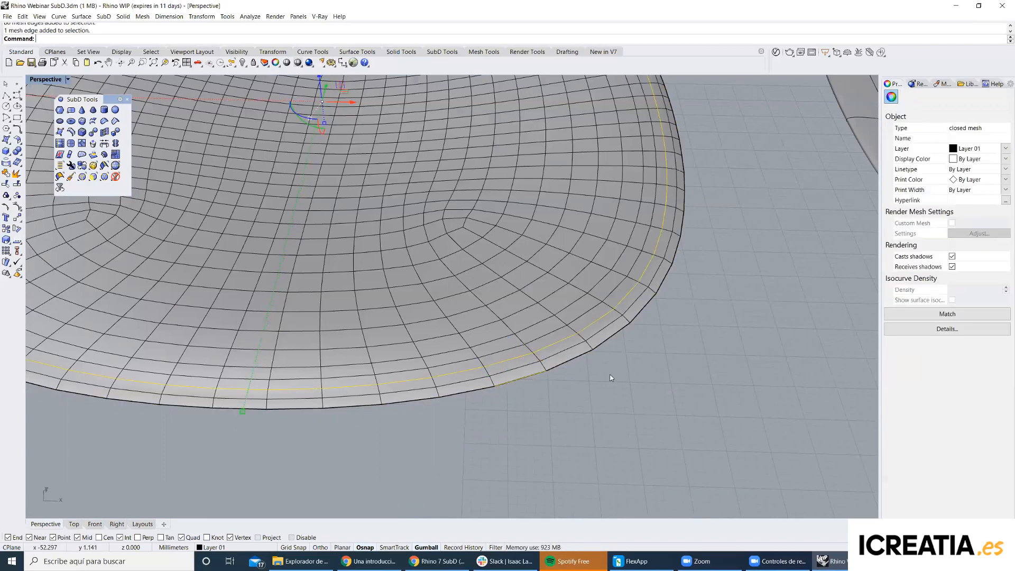
pyautogui.scroll(-5, 535, 327)
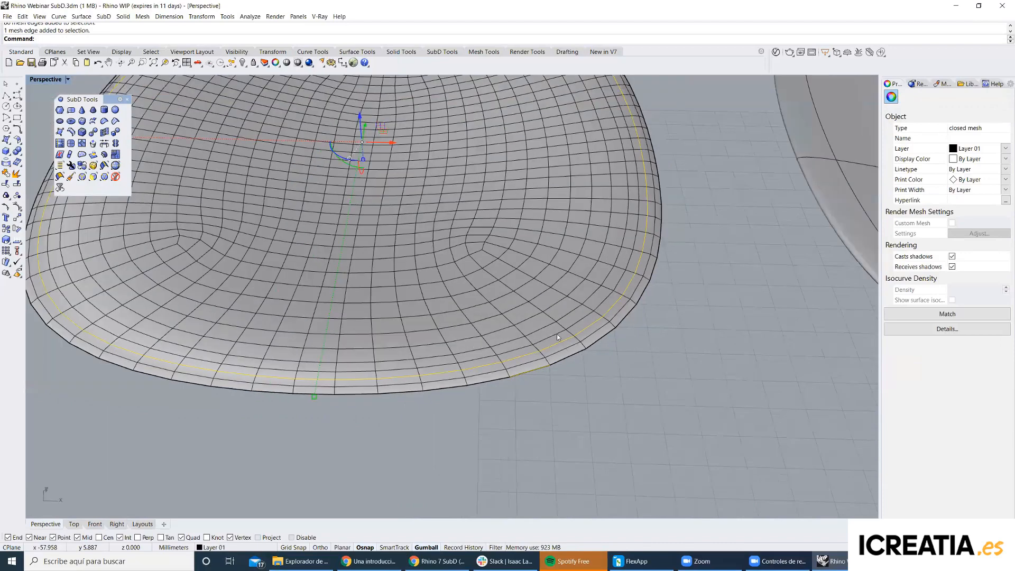
pyautogui.moveTo(529, 303); pyautogui.dragTo(620, 299, button='right')
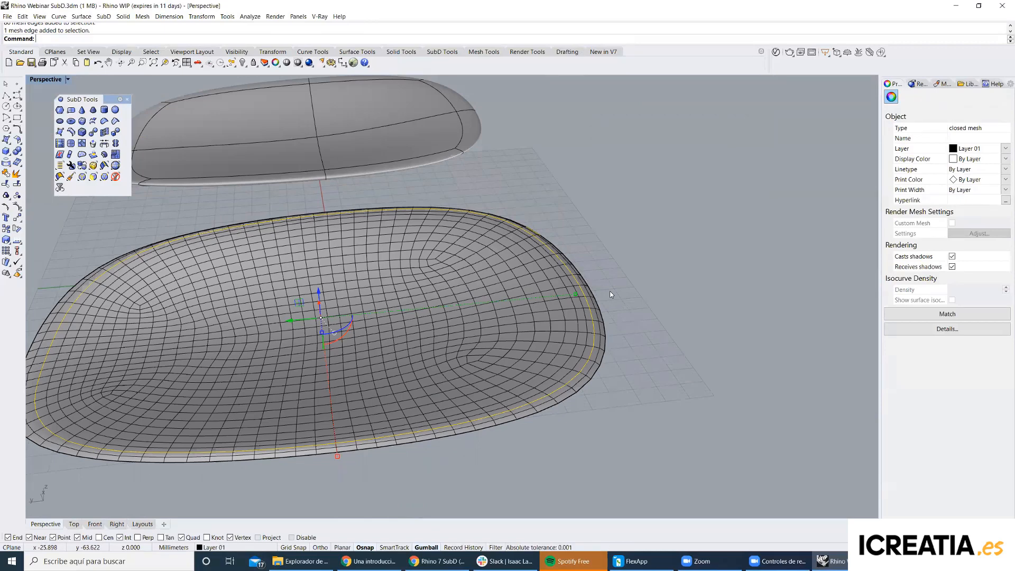
pyautogui.scroll(-5, 610, 295)
pyautogui.moveTo(610, 295); pyautogui.dragTo(170, 160, button='right')
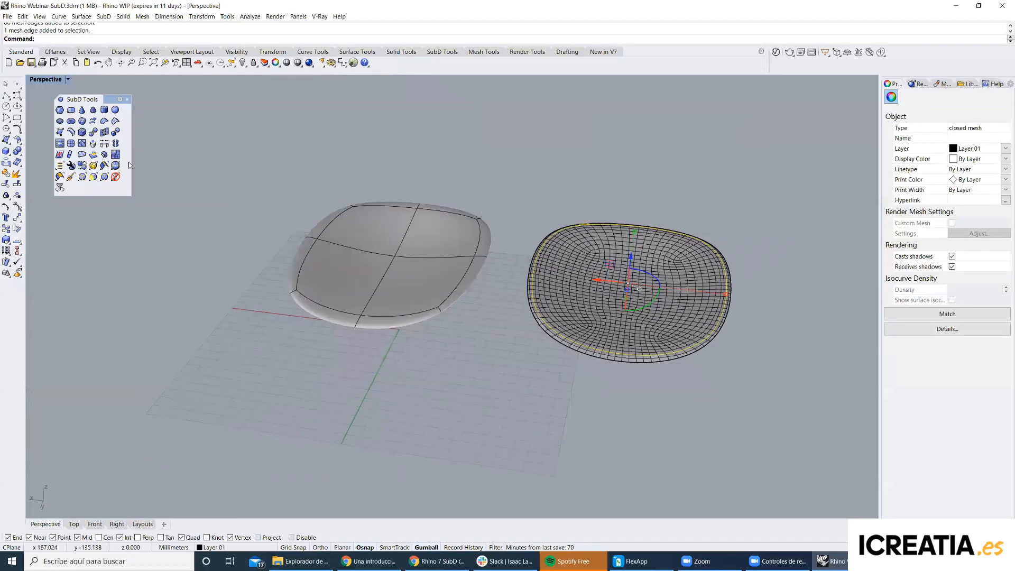
# Create a SubD torus on the ground plane beside the cushion, setting its ring and tube radii freehand.
pyautogui.click(82, 133)
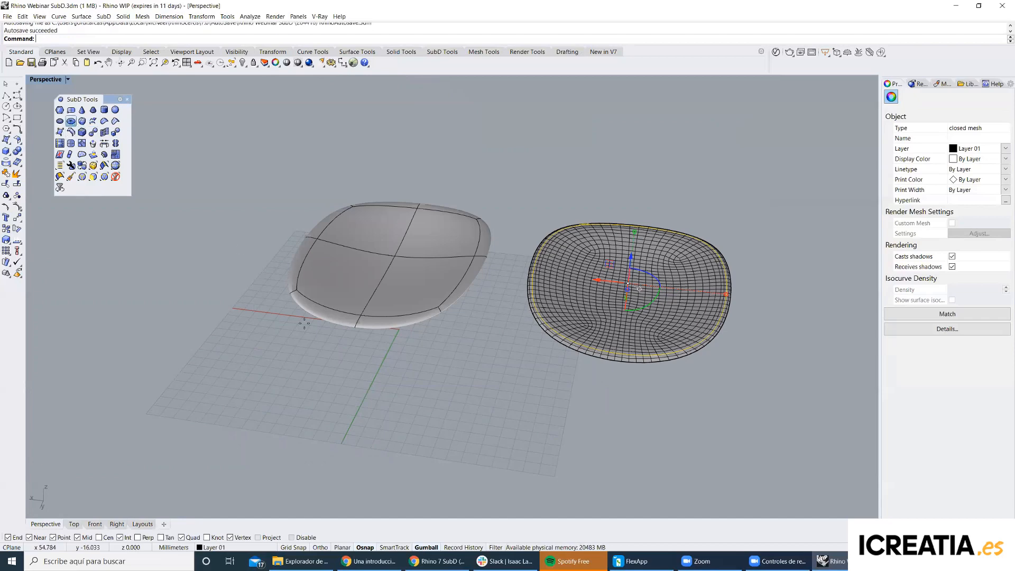
pyautogui.click(249, 469)
pyautogui.click(411, 456)
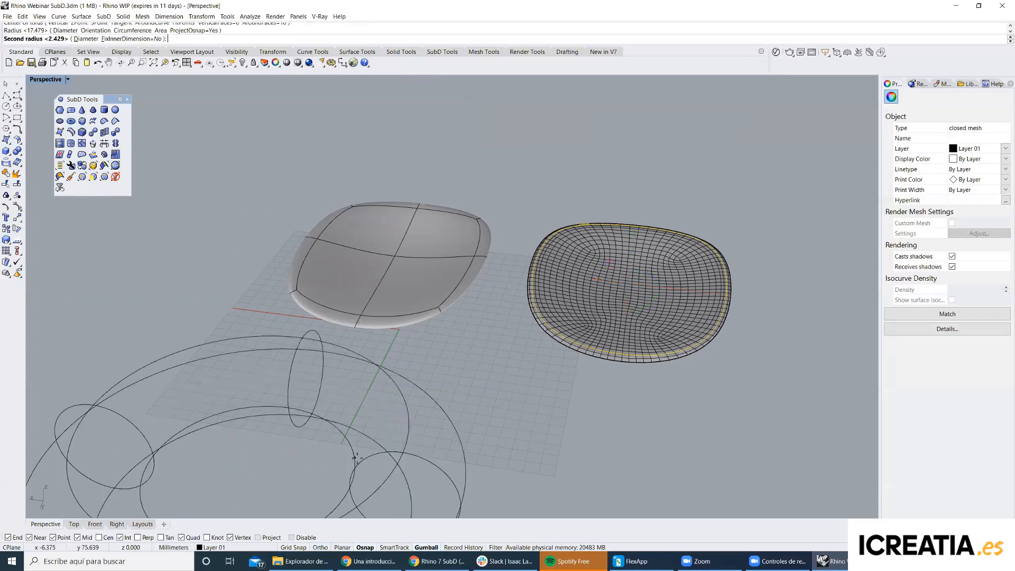
pyautogui.click(376, 458)
pyautogui.keyDown('shift'); pyautogui.moveTo(421, 473); pyautogui.dragTo(501, 362, button='right'); pyautogui.keyUp('shift')
pyautogui.click(501, 363)
pyautogui.click(586, 360)
pyautogui.moveTo(586, 360); pyautogui.dragTo(524, 394, button='right')
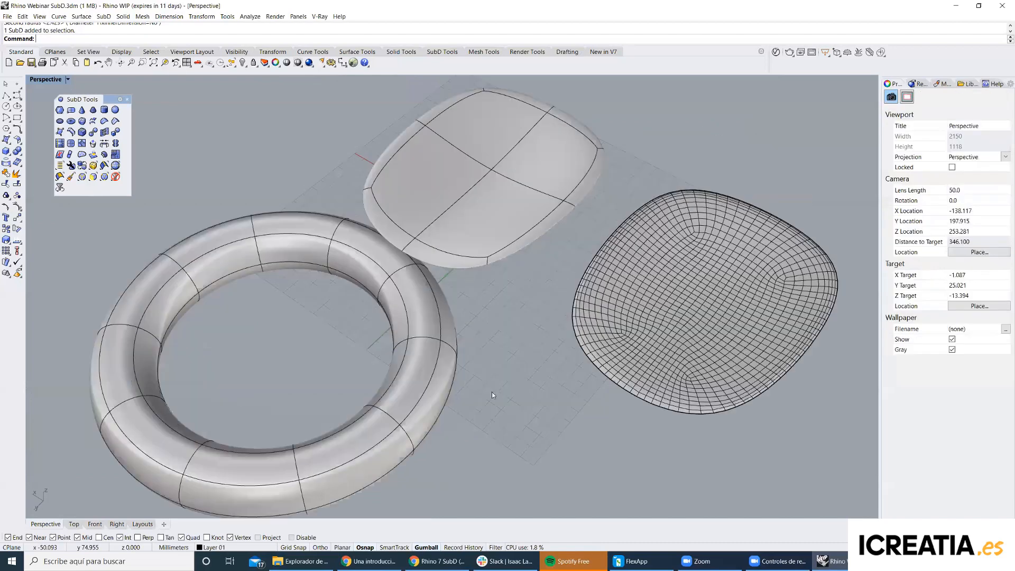
# Switch the SubDs to flat display, move two opposite edge loops around the torus tube, and undo the move.
pyautogui.press('Tab')
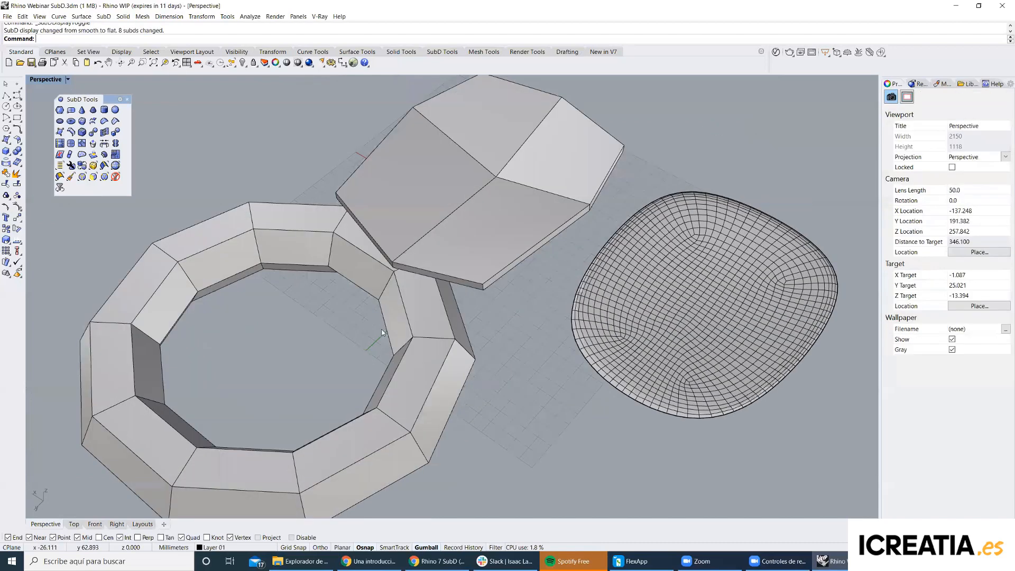
pyautogui.keyDown('ctrl'); pyautogui.keyDown('shift'); pyautogui.doubleClick(183, 273); pyautogui.keyUp('shift'); pyautogui.keyUp('ctrl')
pyautogui.keyDown('ctrl'); pyautogui.keyDown('shift'); pyautogui.doubleClick(390, 418); pyautogui.keyUp('shift'); pyautogui.keyUp('ctrl')
pyautogui.keyDown('shift'); pyautogui.moveTo(361, 325); pyautogui.dragTo(444, 271, button='right'); pyautogui.keyUp('shift')
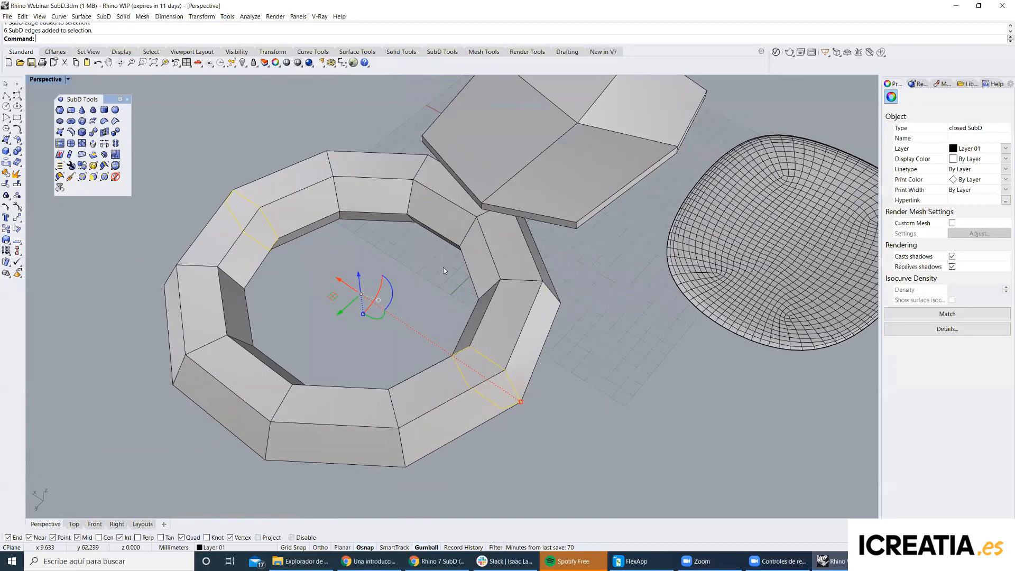
pyautogui.moveTo(344, 282)
pyautogui.mouseDown()
pyautogui.moveTo(363, 296)
pyautogui.moveTo(335, 276)
pyautogui.mouseUp()
pyautogui.hotkey('ctrl', 'z')
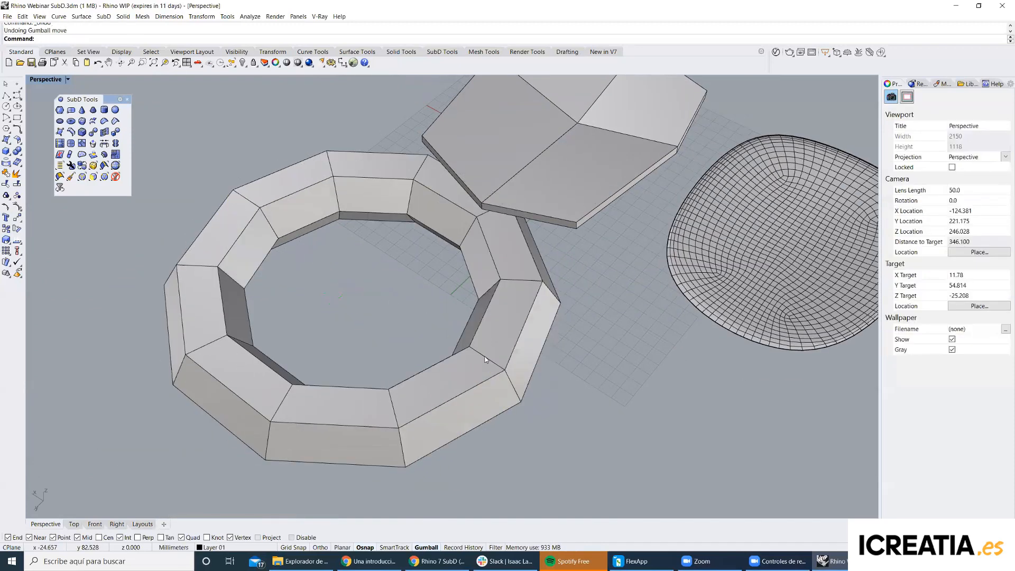
# Select a single edge loop around the torus tube and try to delete it.
pyautogui.doubleClick(505, 375)
pyautogui.press('F10')
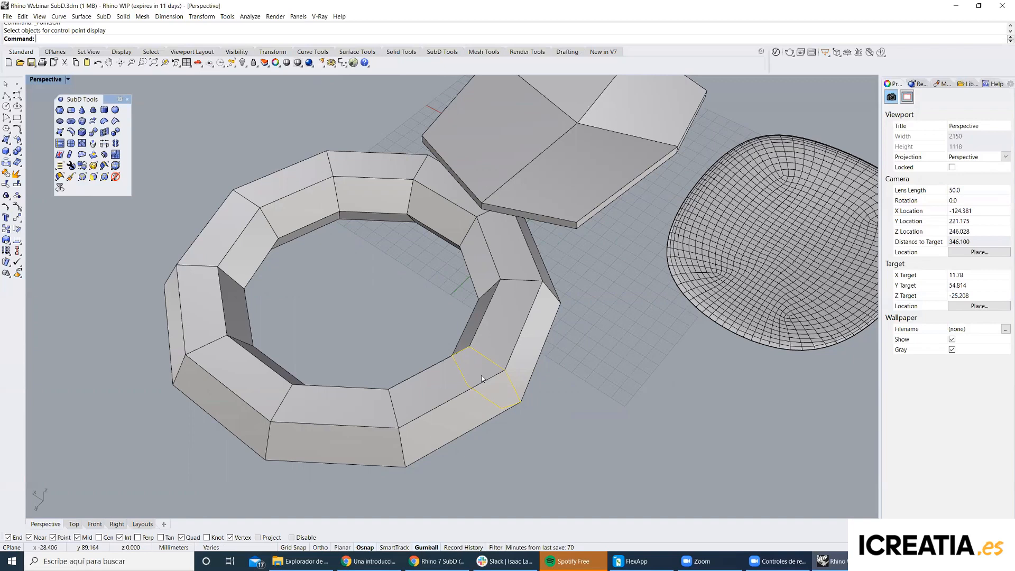
pyautogui.press('Delete')
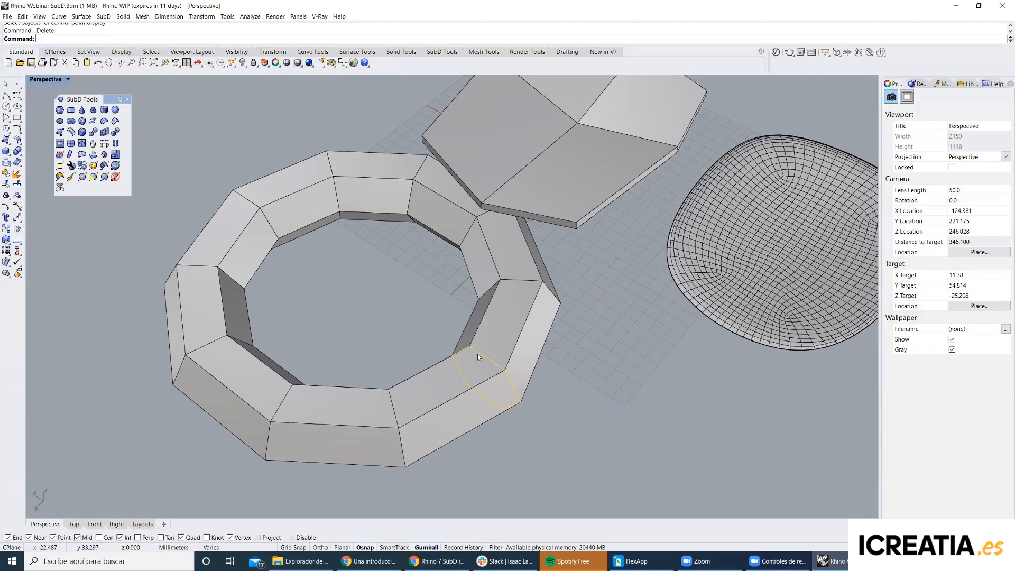
pyautogui.scroll(-5, 485, 287)
pyautogui.moveTo(552, 252); pyautogui.dragTo(545, 286, button='right')
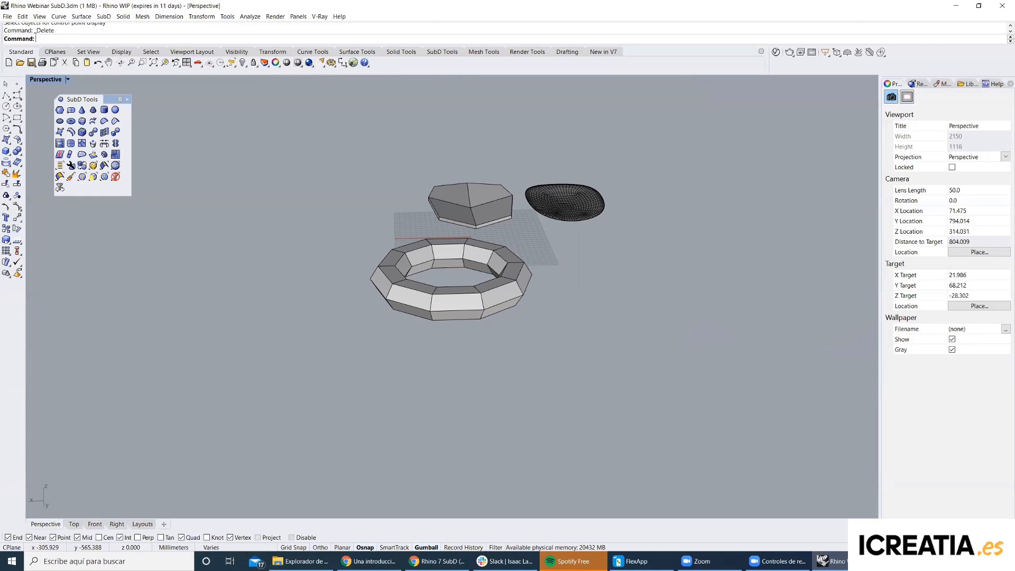
pyautogui.scroll(2, 570, 177)
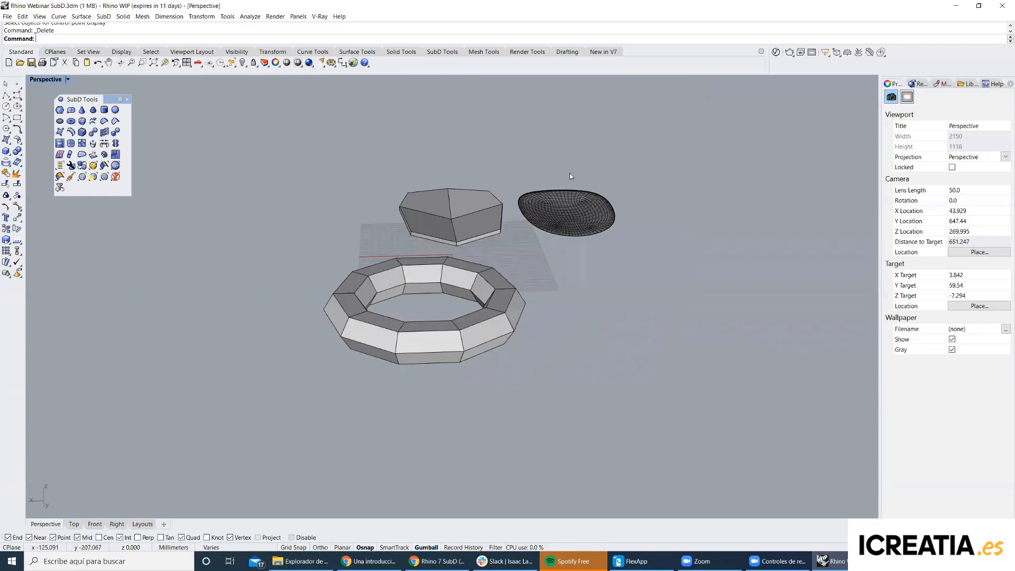
pyautogui.scroll(4, 569, 172)
pyautogui.moveTo(570, 173); pyautogui.dragTo(476, 184, button='right')
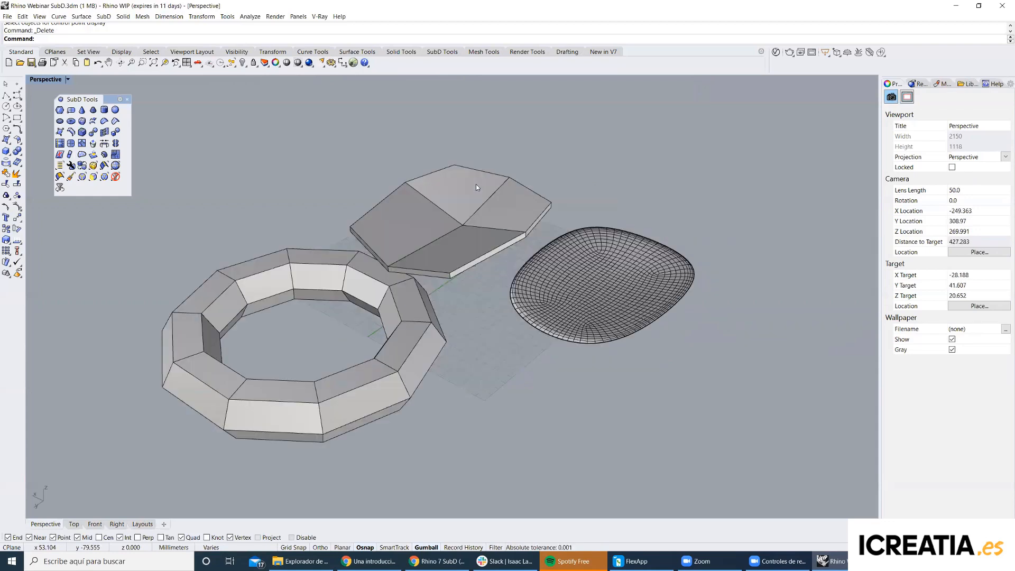